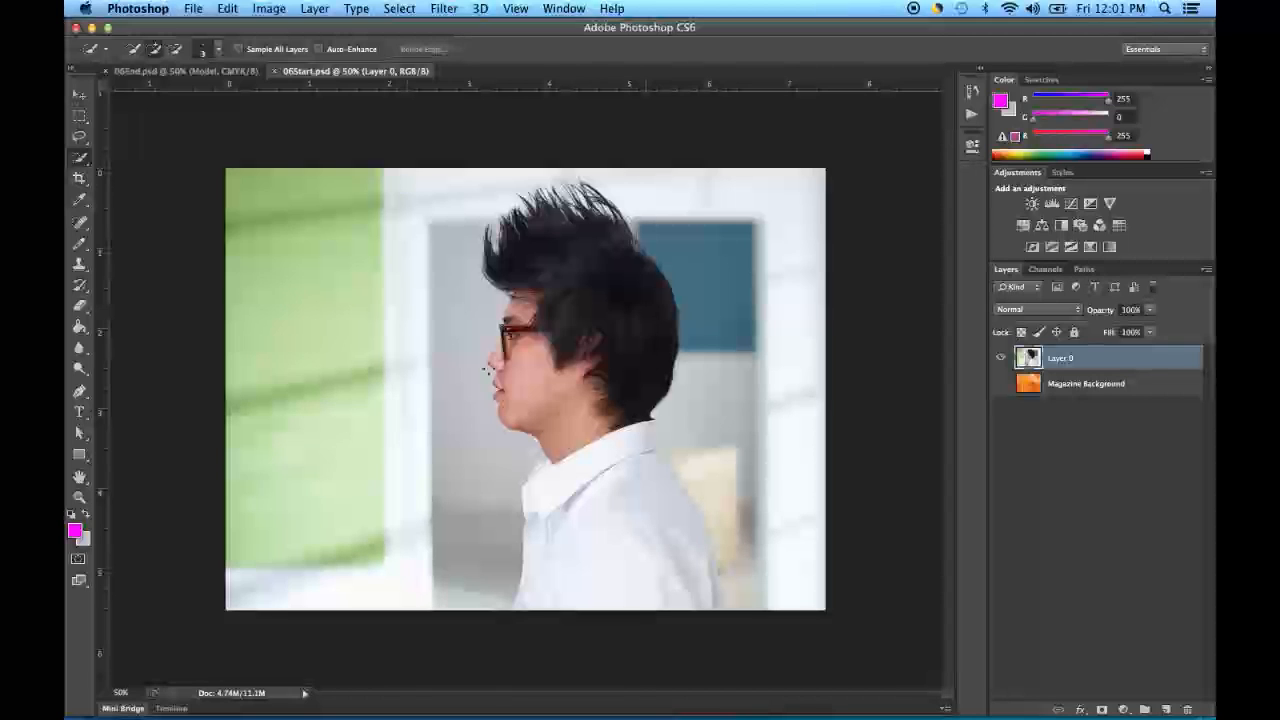
# - View the finished composite in 06End.psd for reference and return to 06Start.psd
pyautogui.click(200, 72)
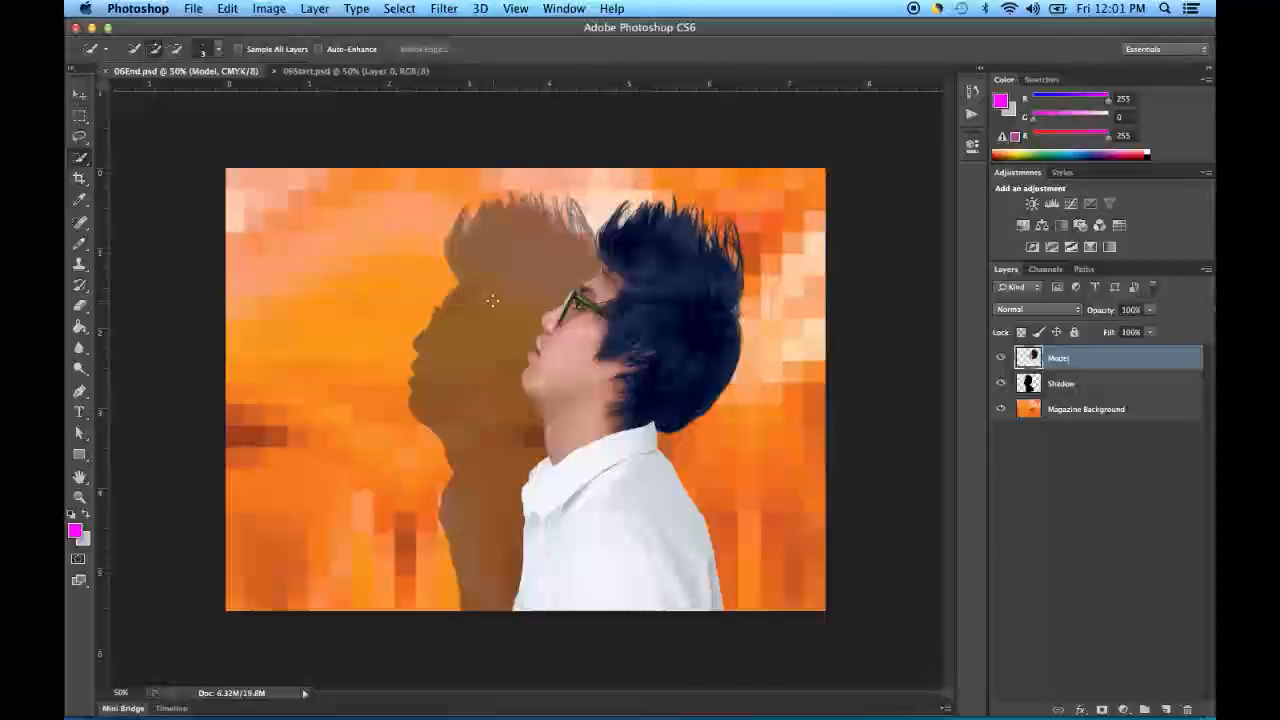
pyautogui.click(312, 71)
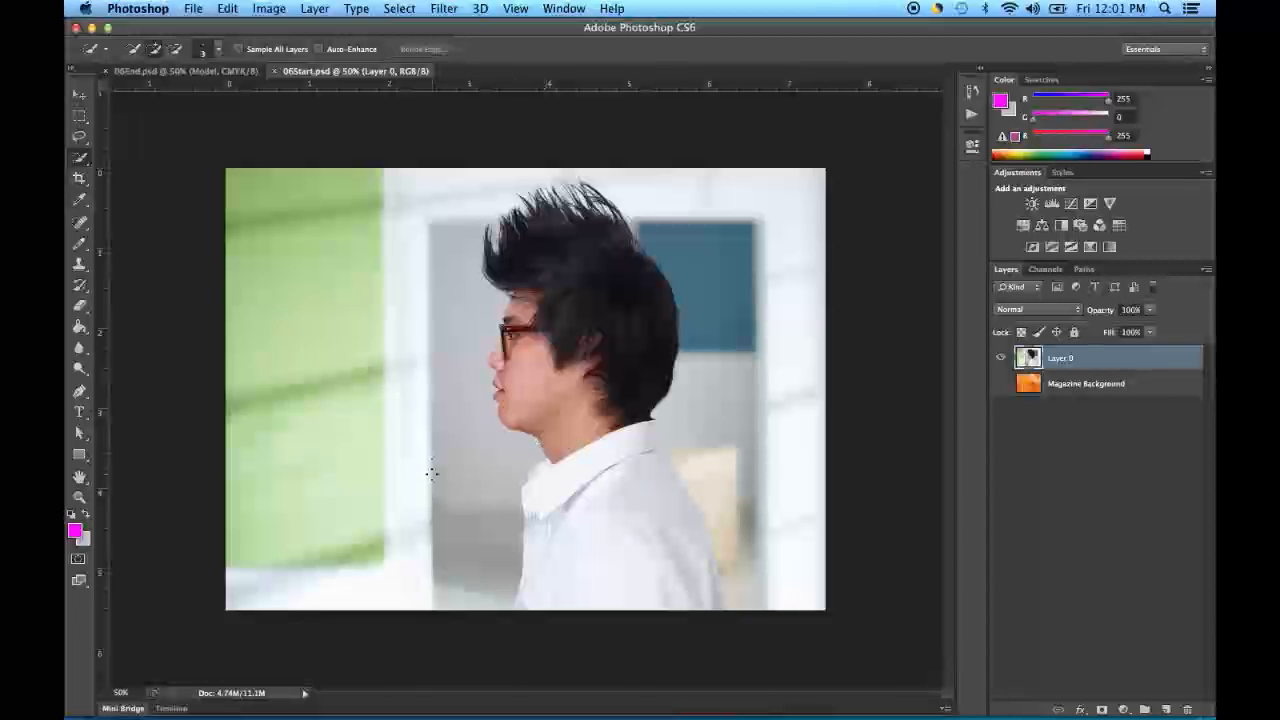
# - Choose the Quick Selection tool and set its brush size to 15 px
pyautogui.click(88, 170)
pyautogui.click(87, 168)
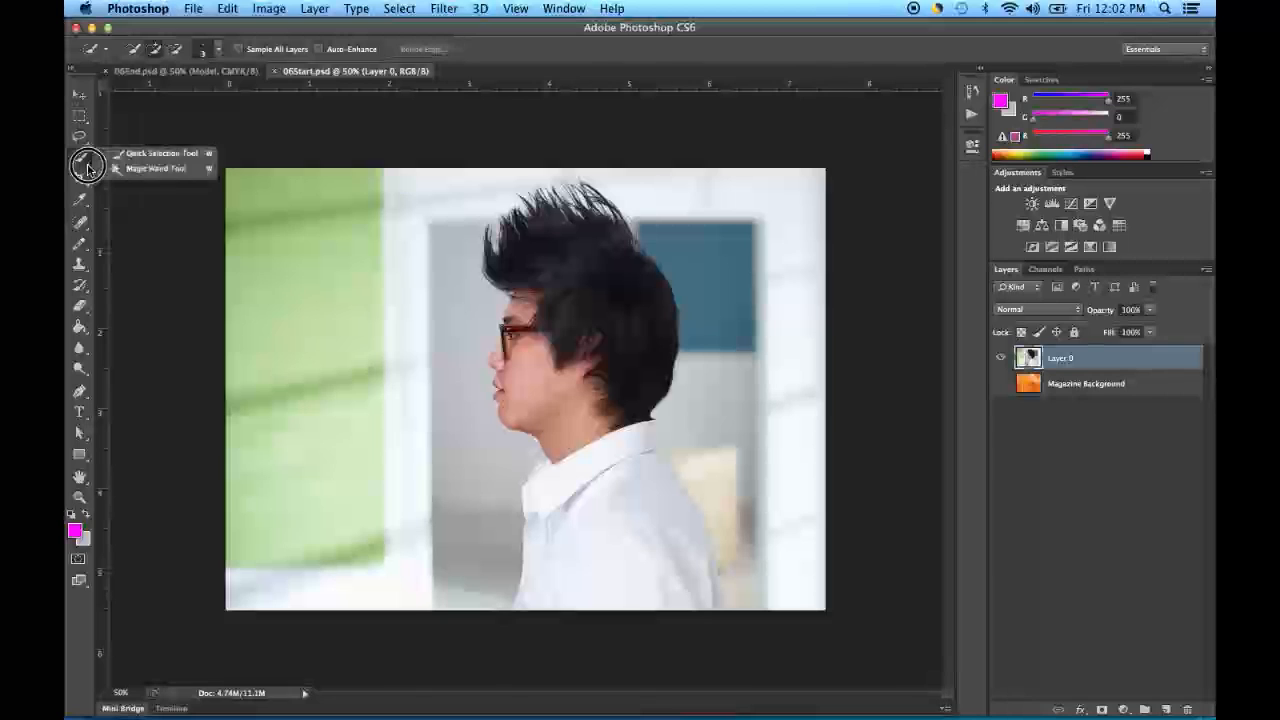
pyautogui.click(140, 155)
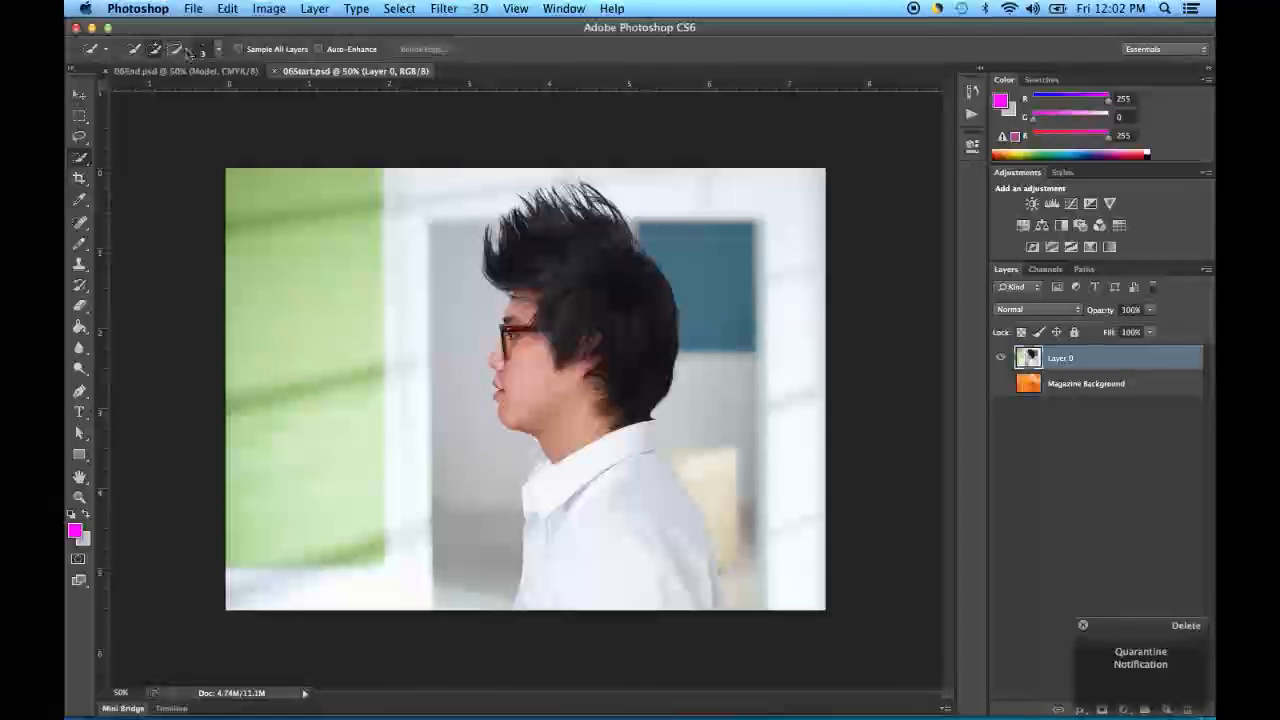
pyautogui.click(221, 51)
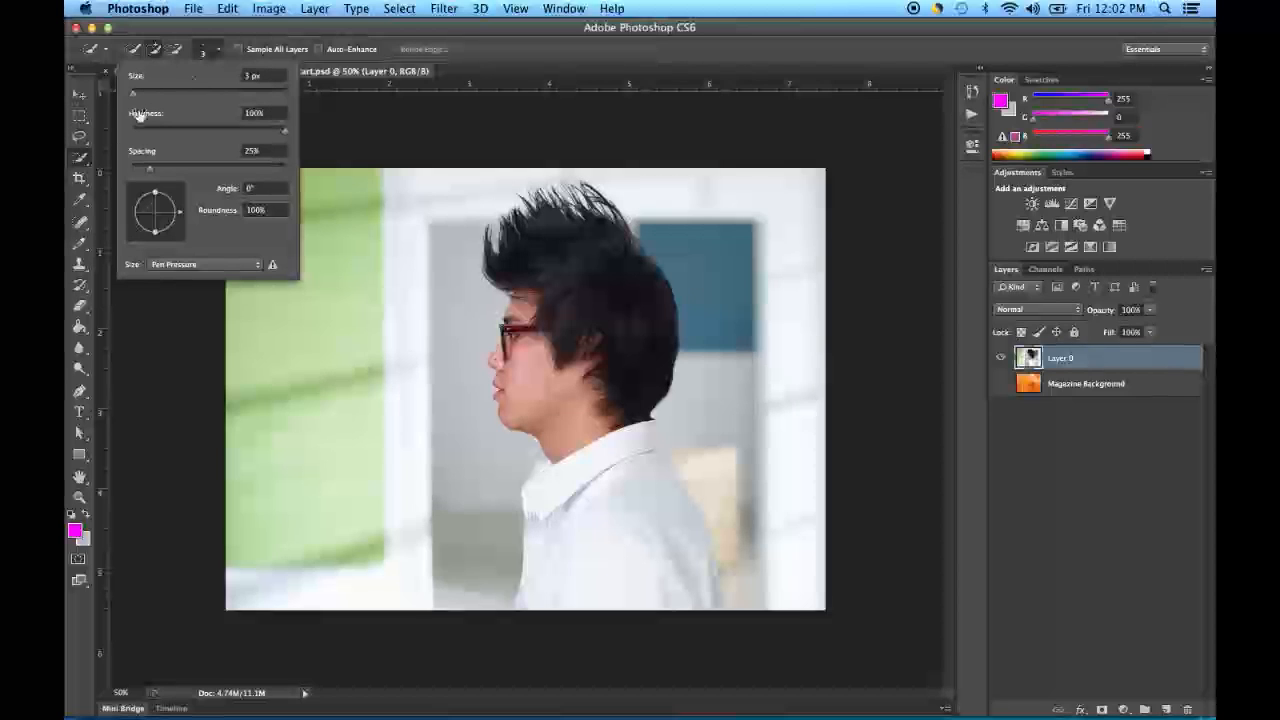
pyautogui.moveTo(131, 96); pyautogui.dragTo(142, 97)
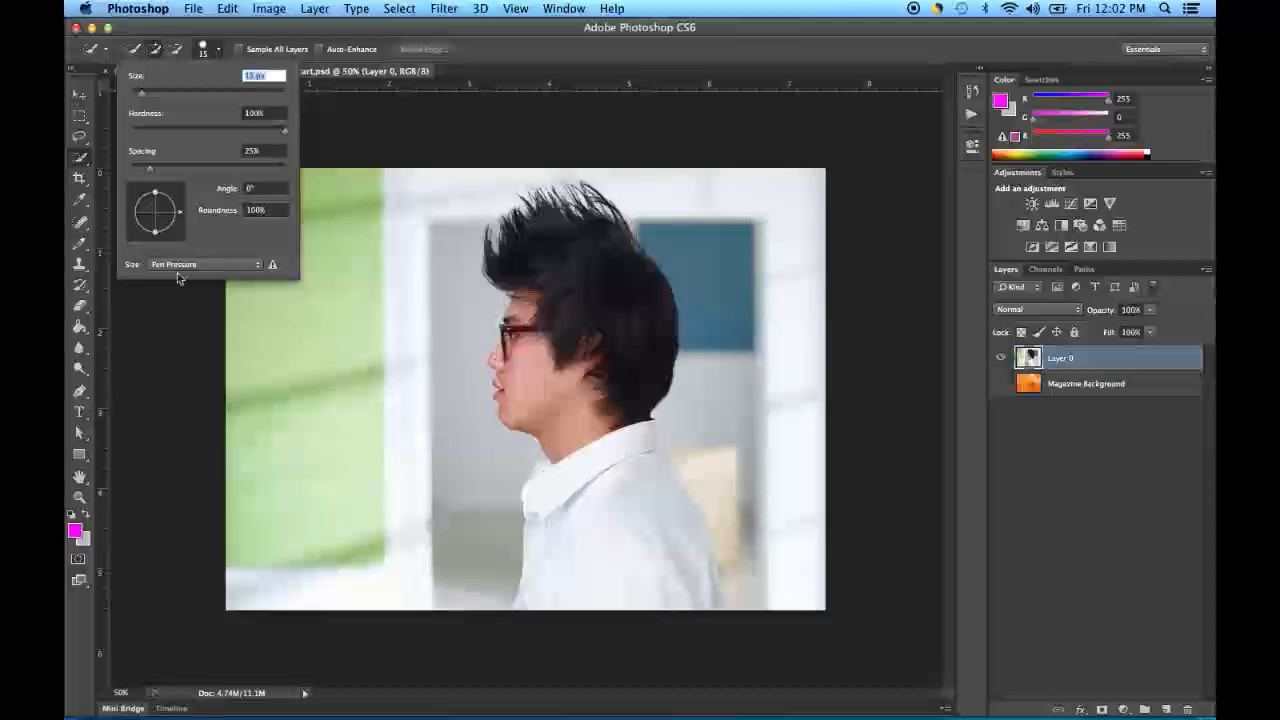
pyautogui.click(290, 28)
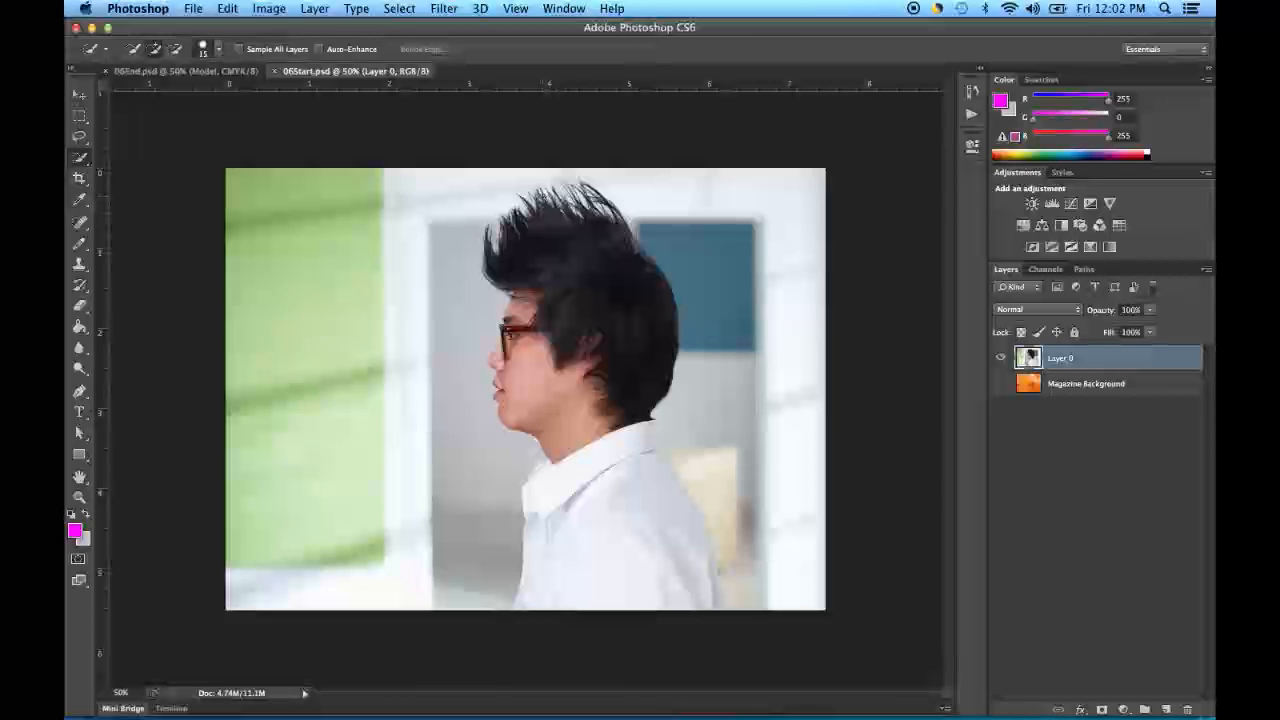
# - Select the man's hair, face and white shirt with Quick Selection, undoing the stroke that spills into the grey background
pyautogui.moveTo(540, 198)
pyautogui.mouseDown()
pyautogui.moveTo(556, 224)
pyautogui.moveTo(596, 214)
pyautogui.moveTo(605, 242)
pyautogui.moveTo(584, 203)
pyautogui.moveTo(598, 204)
pyautogui.moveTo(640, 258)
pyautogui.moveTo(654, 306)
pyautogui.mouseUp()
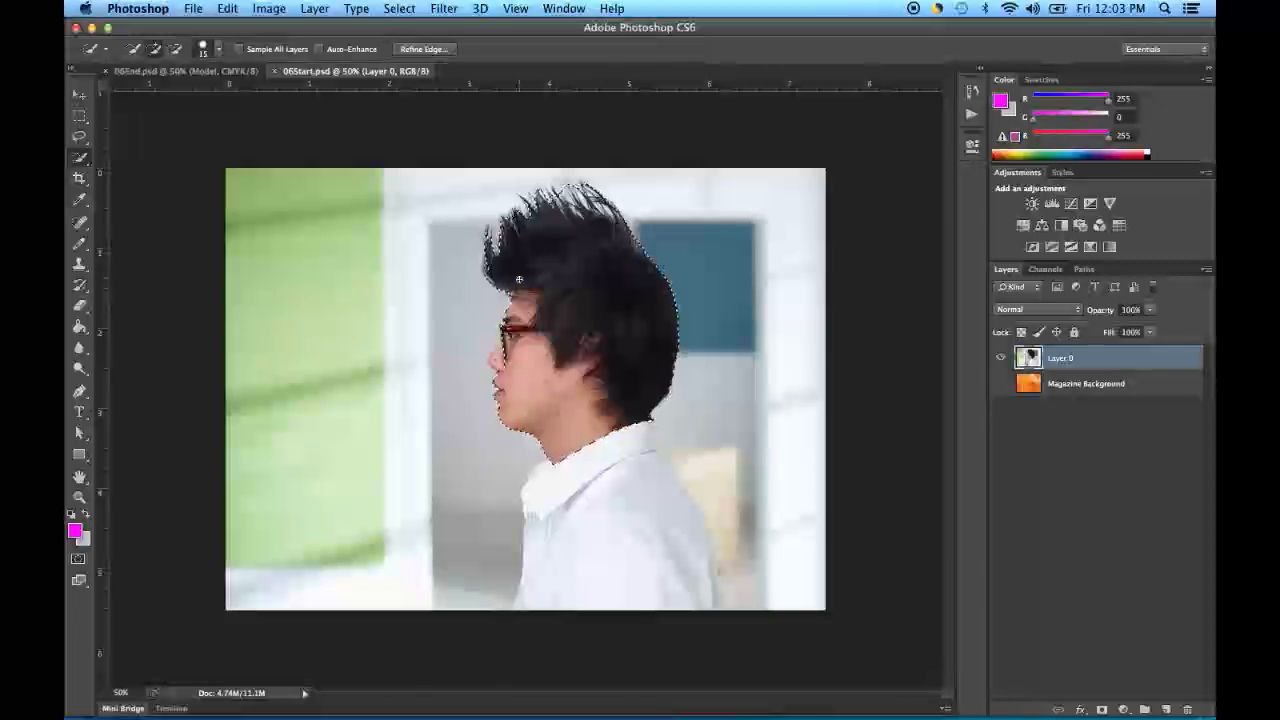
pyautogui.click(489, 270)
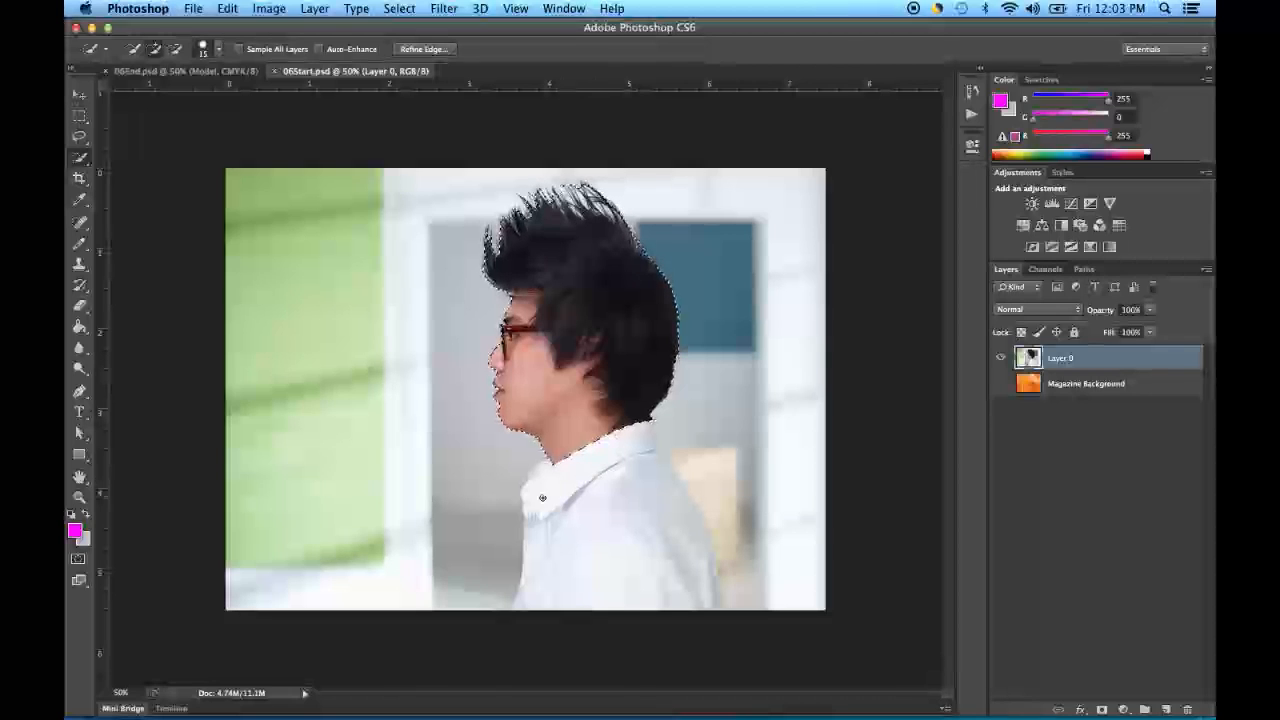
pyautogui.moveTo(538, 476)
pyautogui.mouseDown()
pyautogui.moveTo(542, 521)
pyautogui.moveTo(524, 540)
pyautogui.moveTo(438, 539)
pyautogui.moveTo(669, 514)
pyautogui.mouseUp()
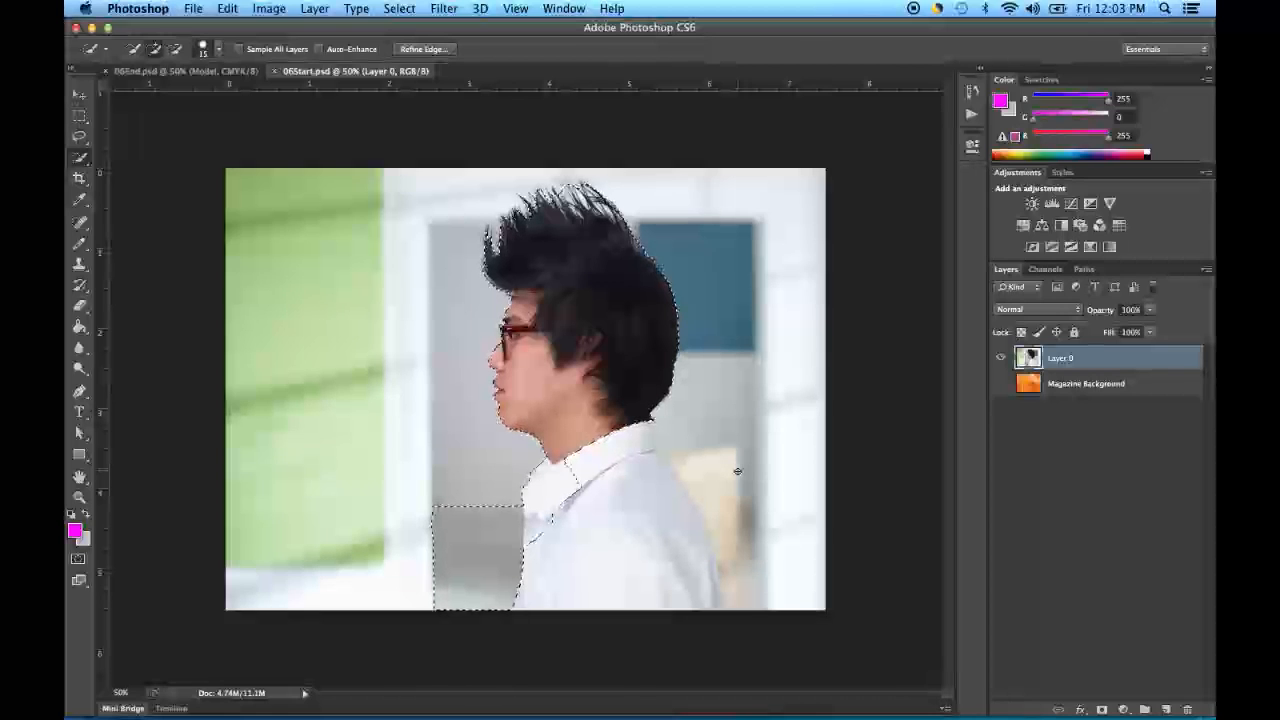
pyautogui.press('super+z')
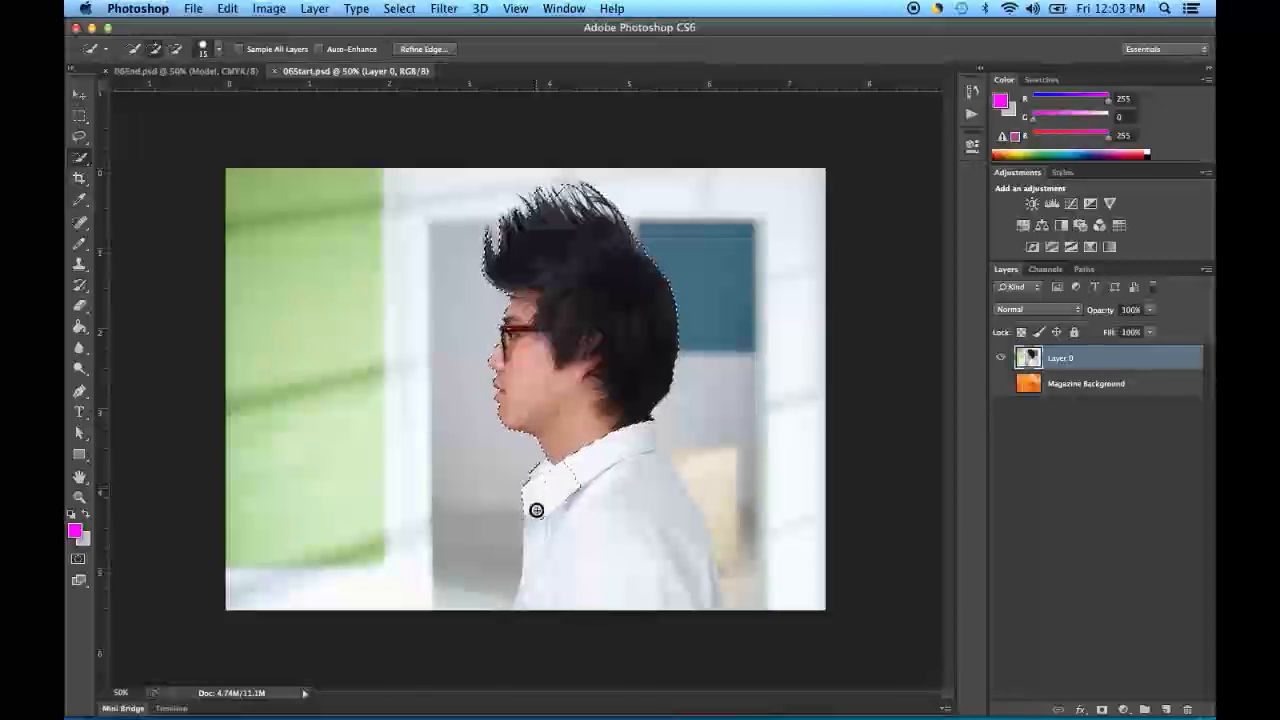
pyautogui.moveTo(529, 557)
pyautogui.mouseDown()
pyautogui.moveTo(537, 594)
pyautogui.moveTo(552, 585)
pyautogui.mouseUp()
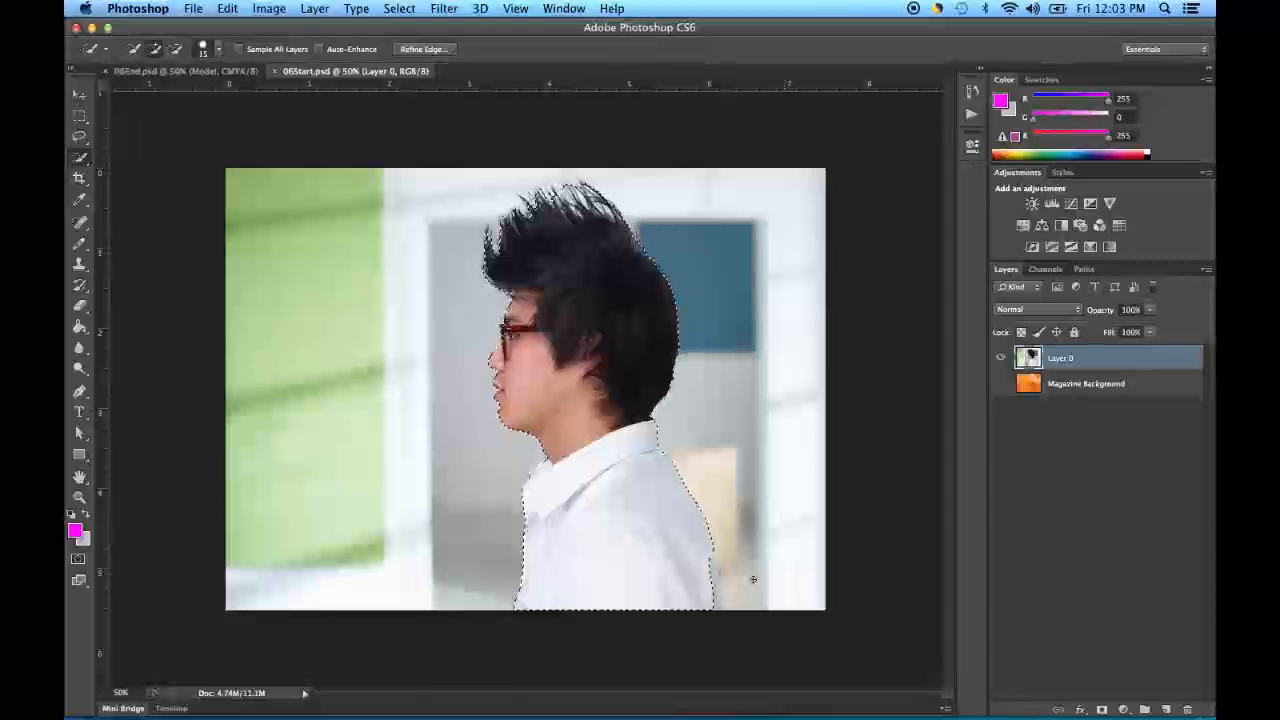
pyautogui.click(717, 604)
# - Reduce the Quick Selection brush to 8 px and refine the selection around the spiky hair tips
pyautogui.press('super+equal')
pyautogui.press('super+equal')
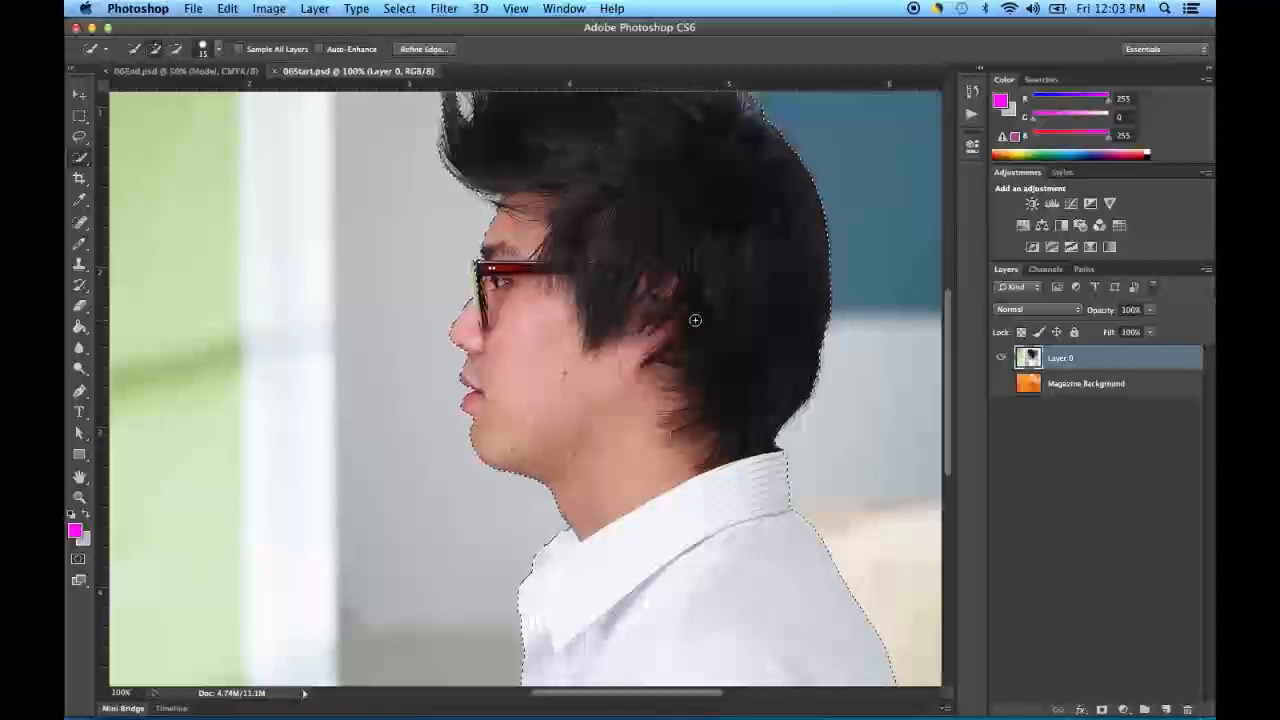
pyautogui.moveTo(760, 251); pyautogui.dragTo(735, 369)
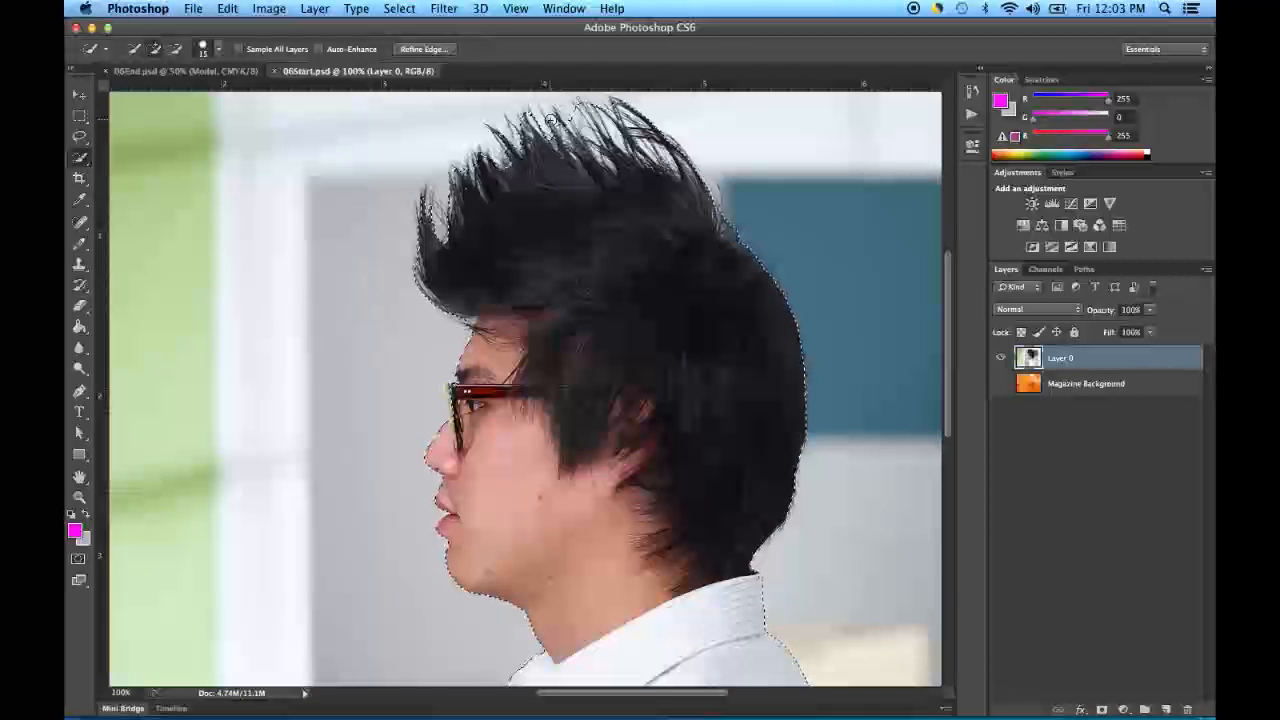
pyautogui.press('[')
pyautogui.press('[')
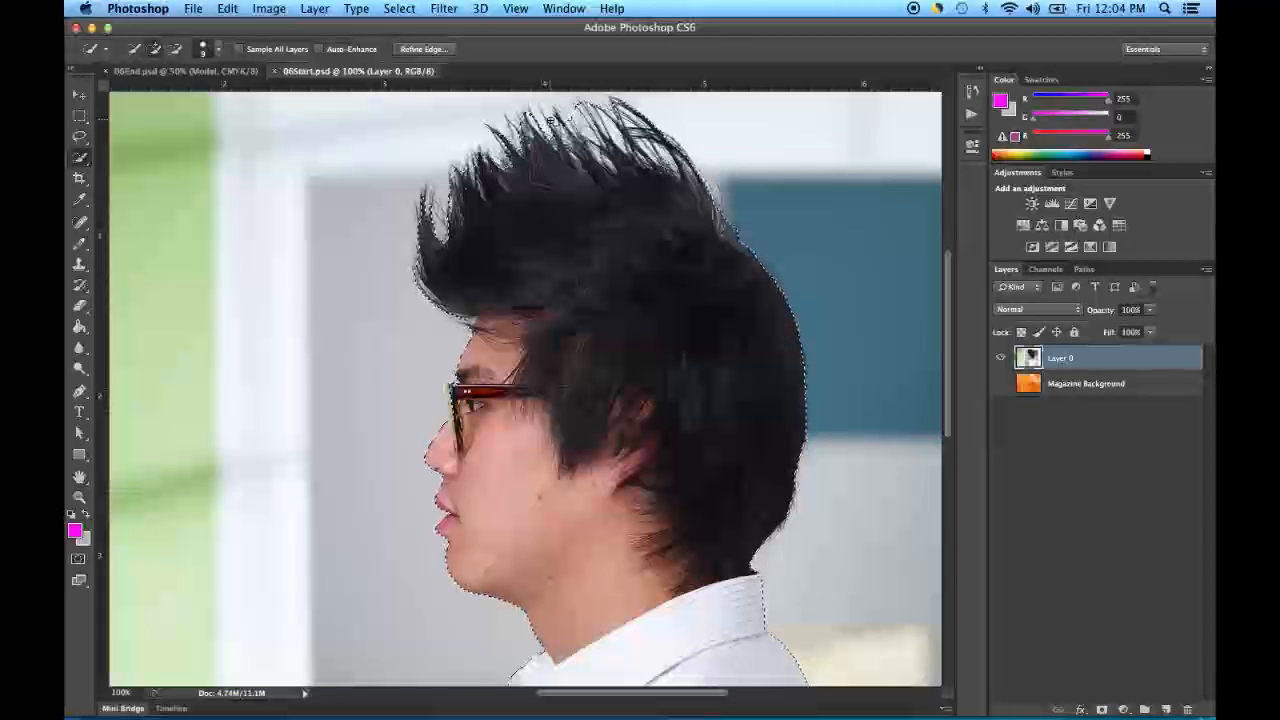
pyautogui.click(543, 112)
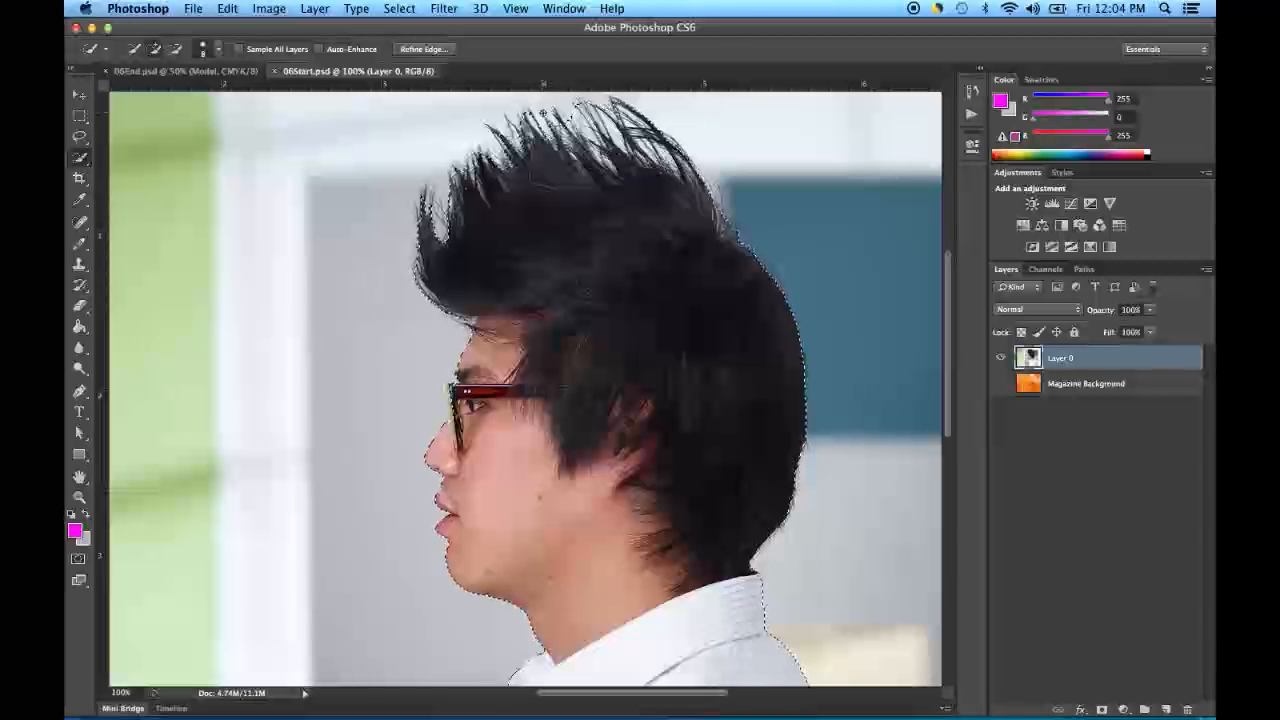
pyautogui.click(572, 130)
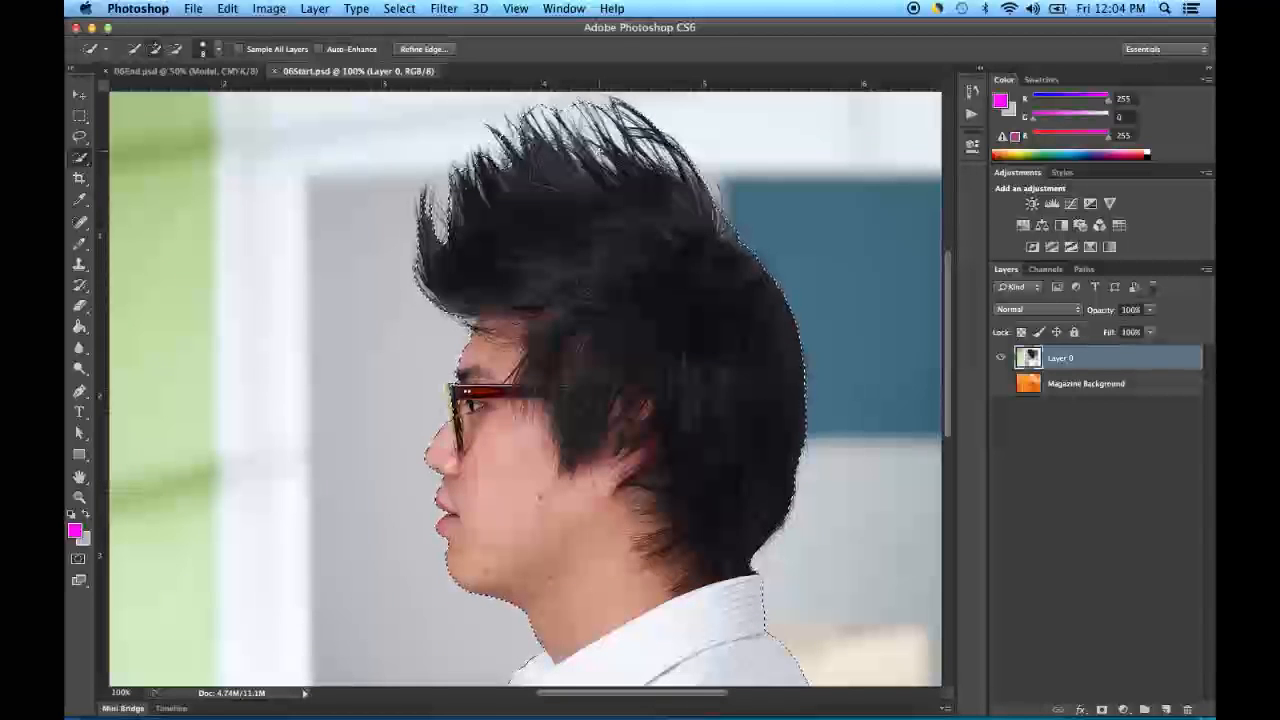
pyautogui.click(601, 155)
pyautogui.click(567, 125)
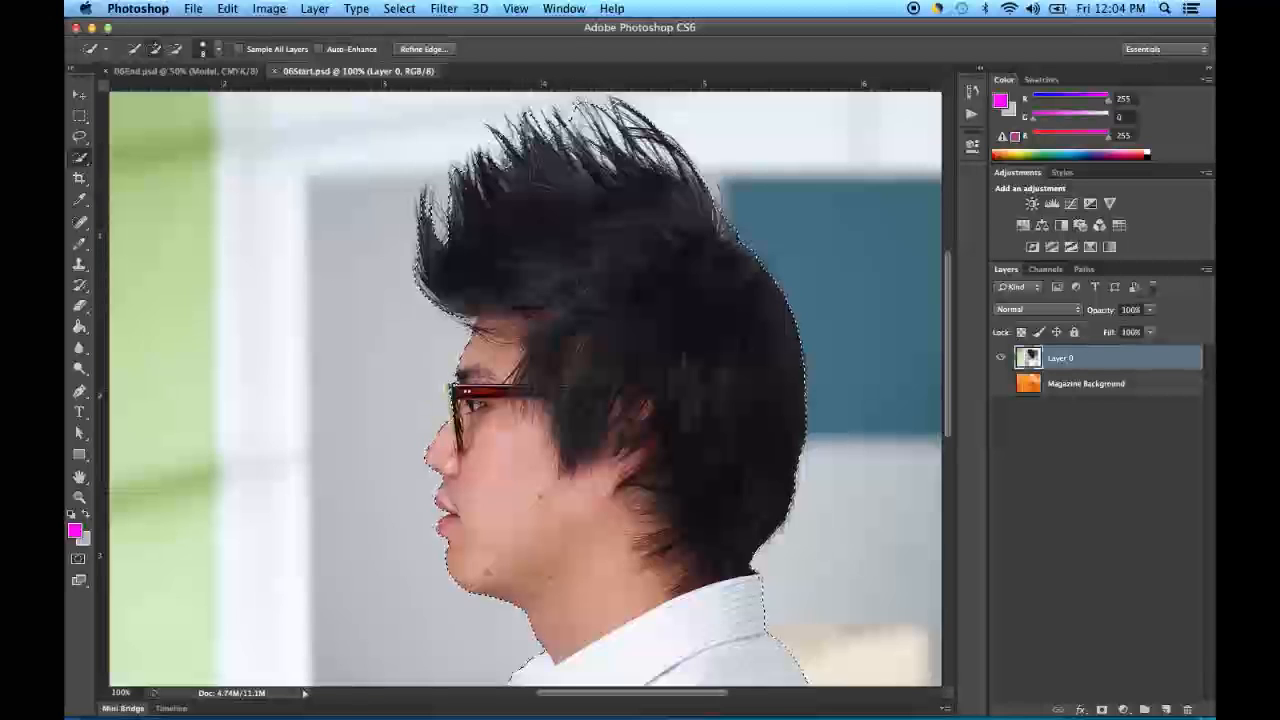
pyautogui.click(617, 155)
pyautogui.click(566, 124)
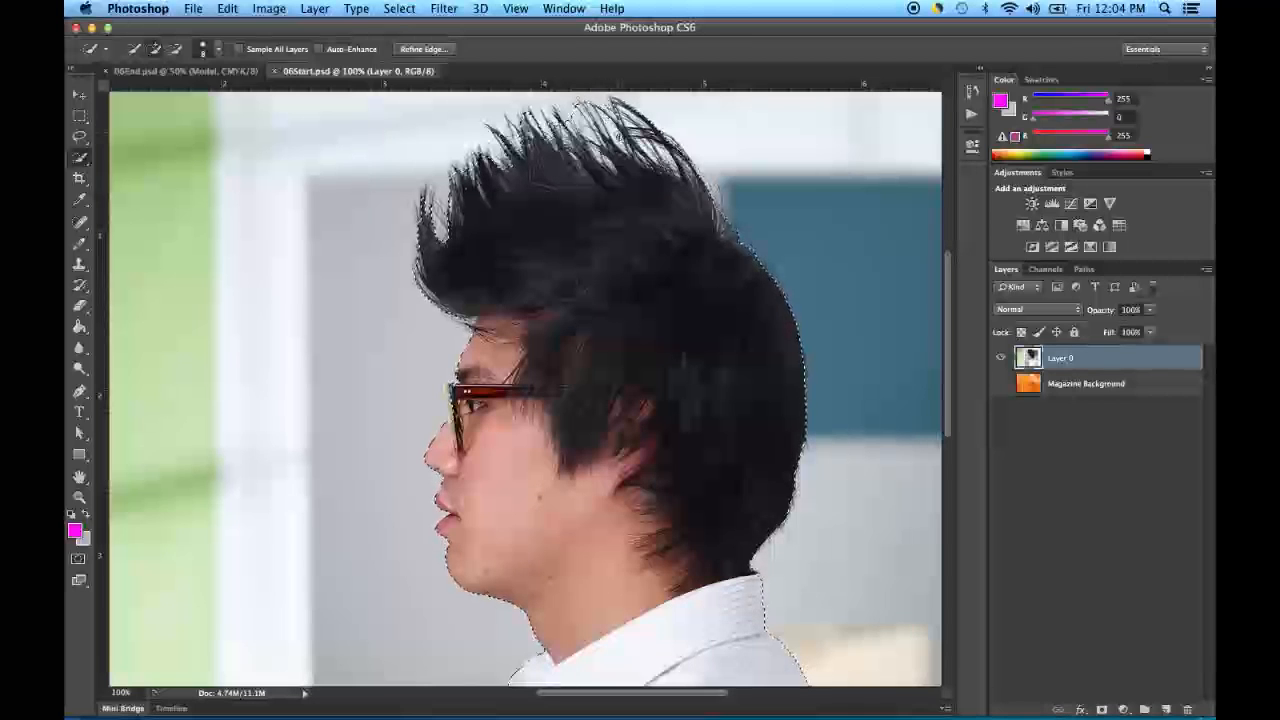
pyautogui.click(567, 121)
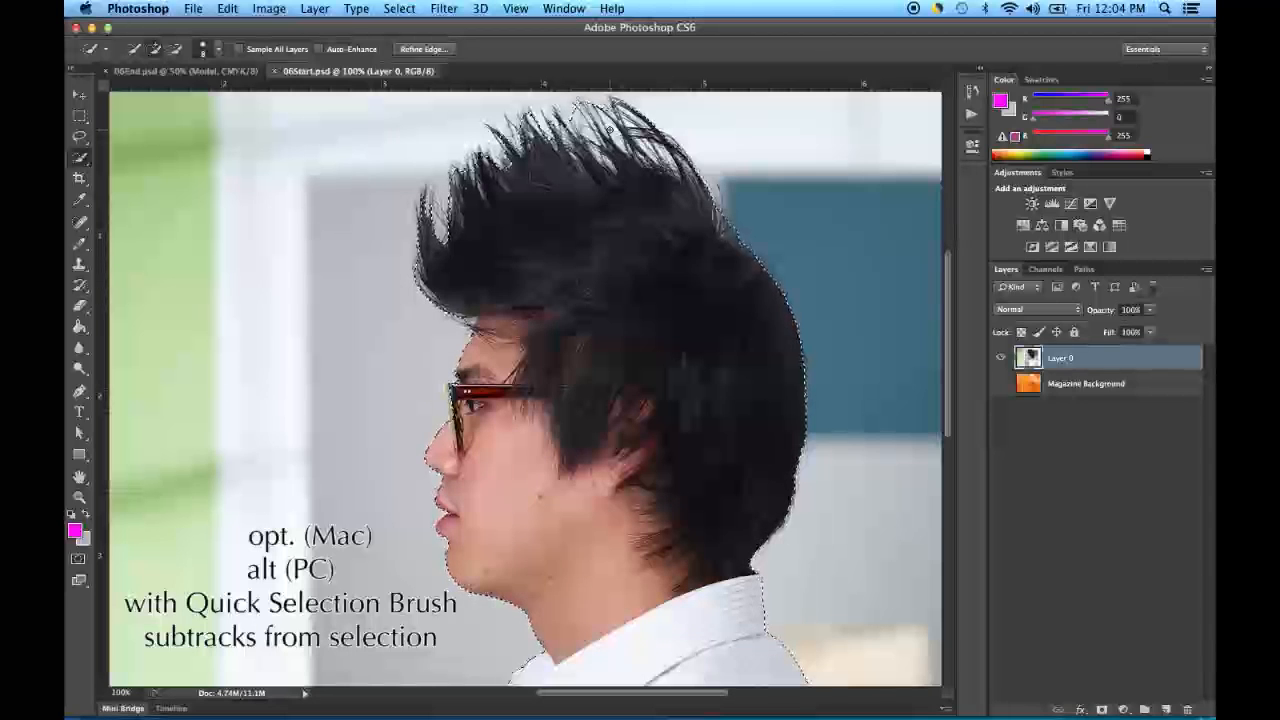
pyautogui.press('alt')
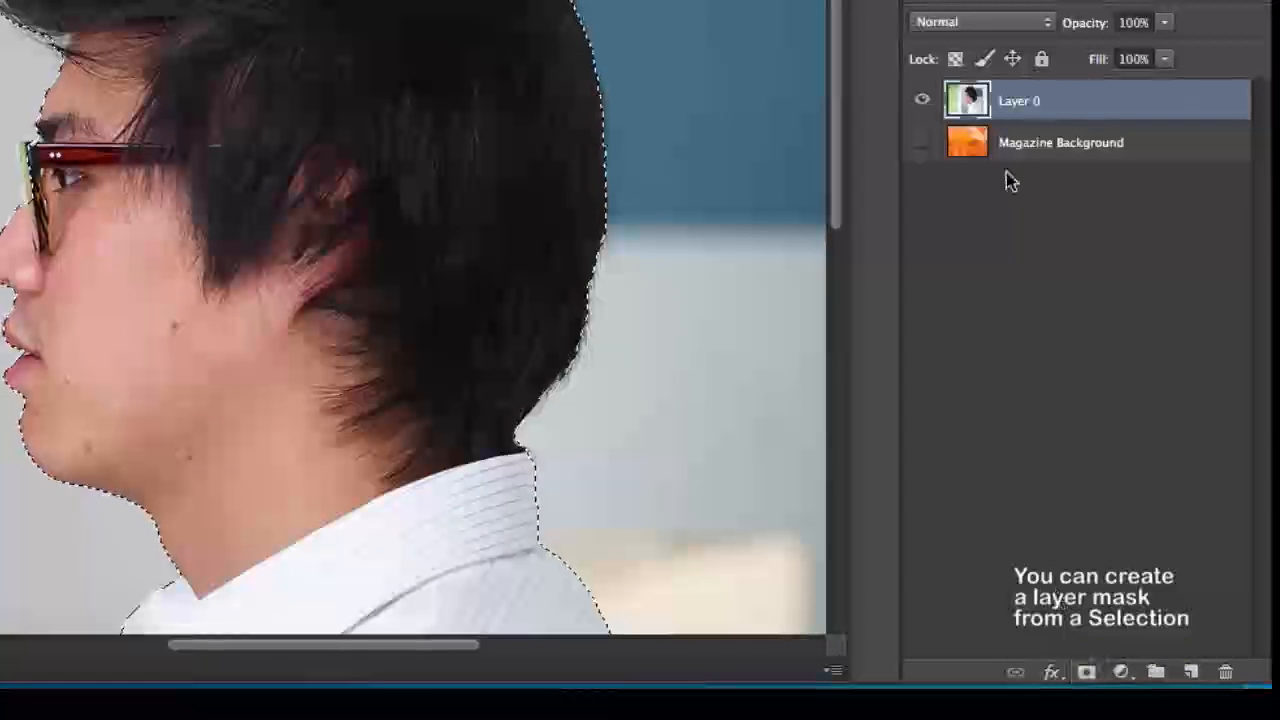
# - Add a layer mask to Layer 0 from the selection and make the mask active for editing
pyautogui.click(1086, 673)
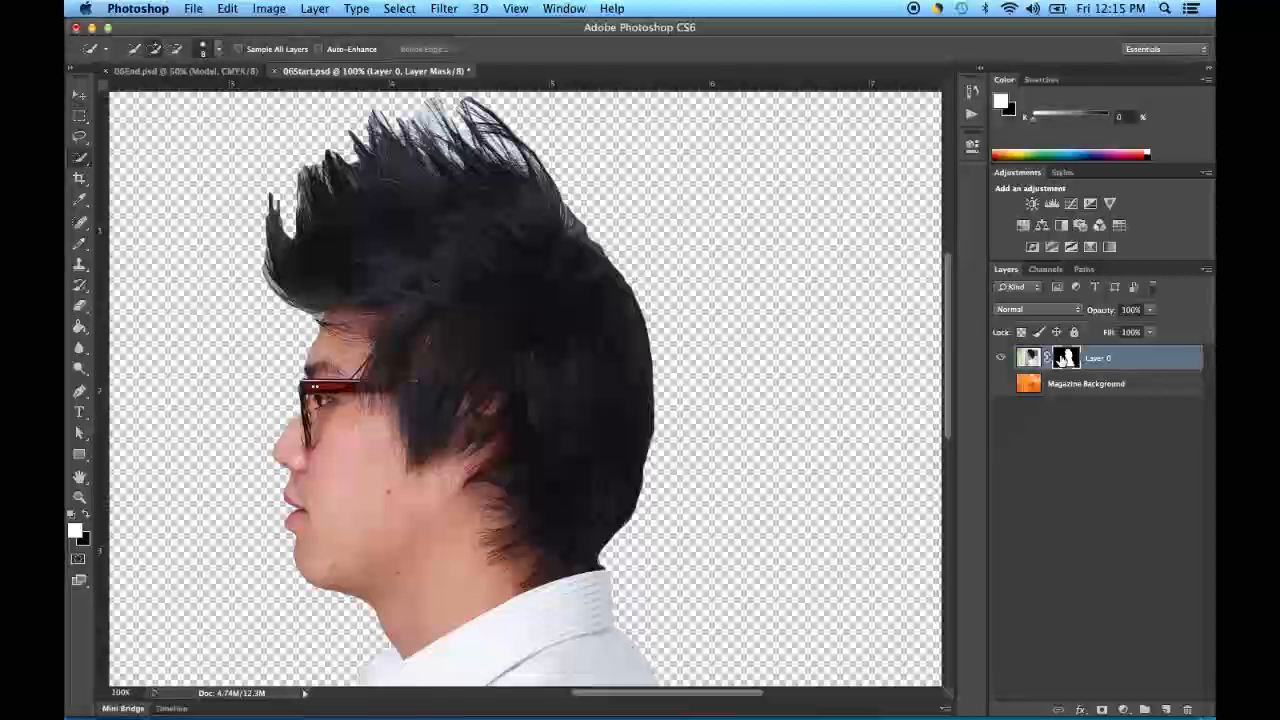
pyautogui.click(1030, 357)
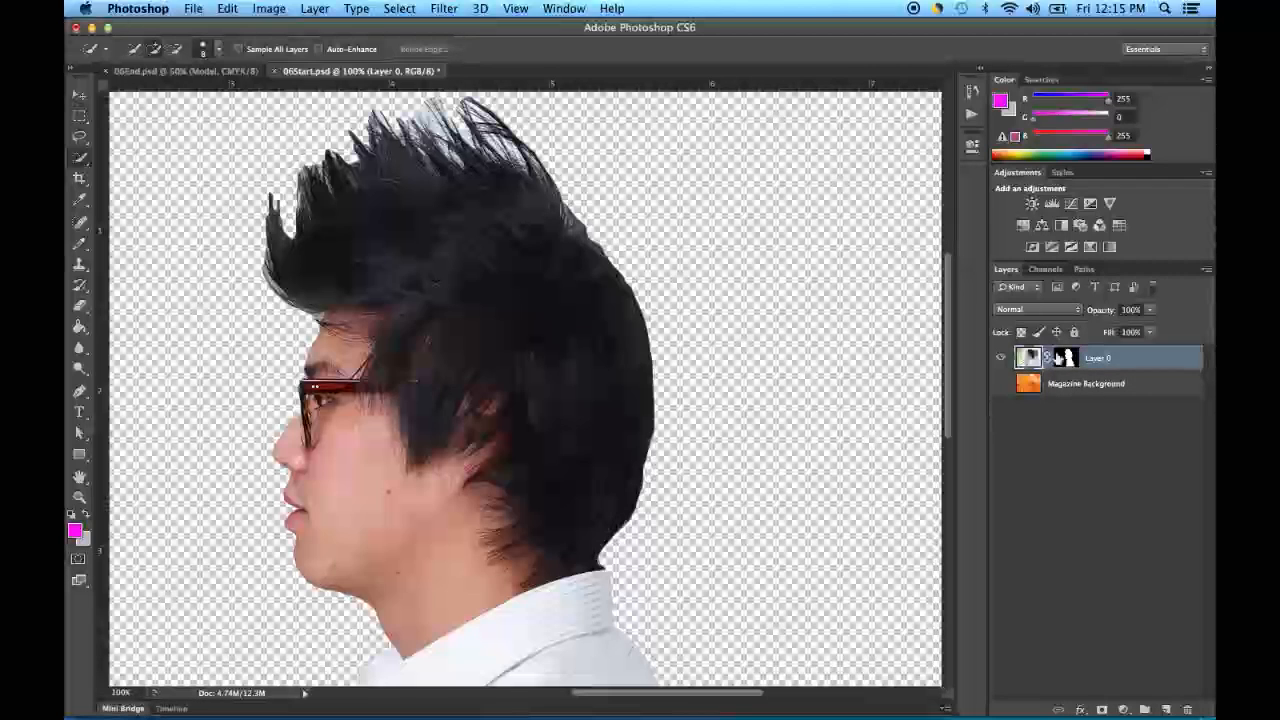
pyautogui.click(1066, 358)
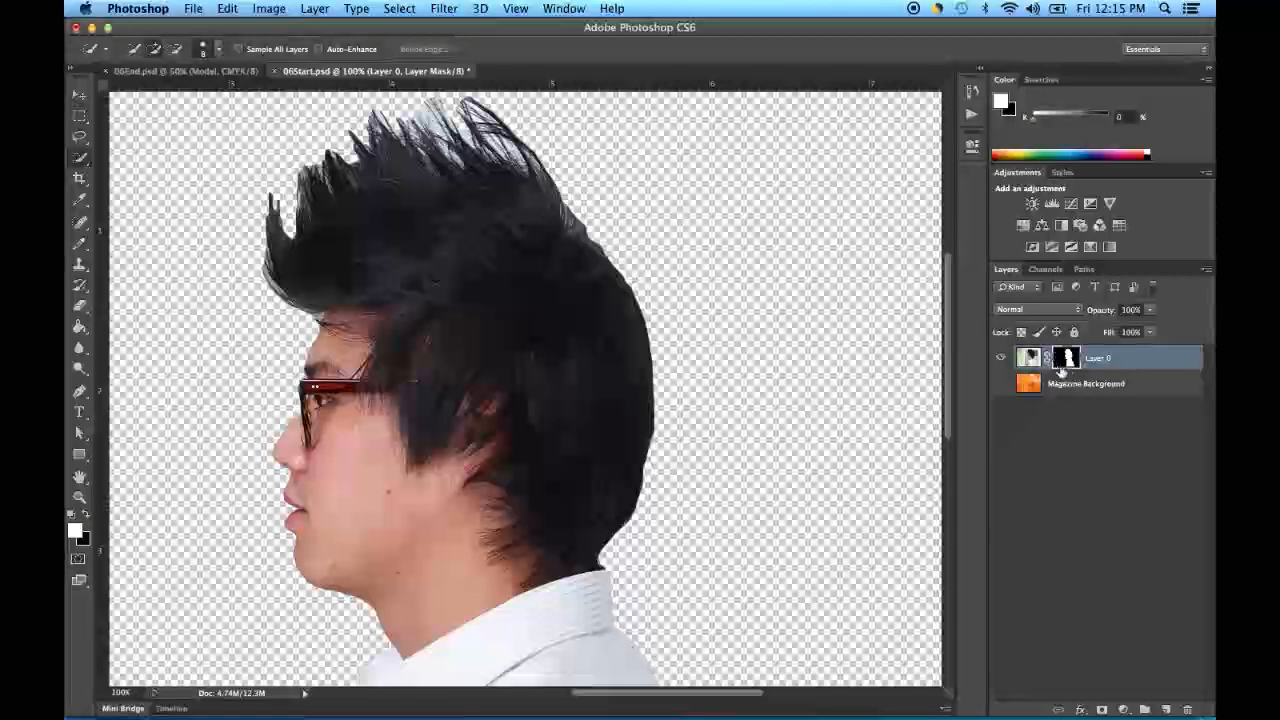
# - Display the properties of Layer 0's mask and open its Mask Edge refinement
pyautogui.click(564, 8)
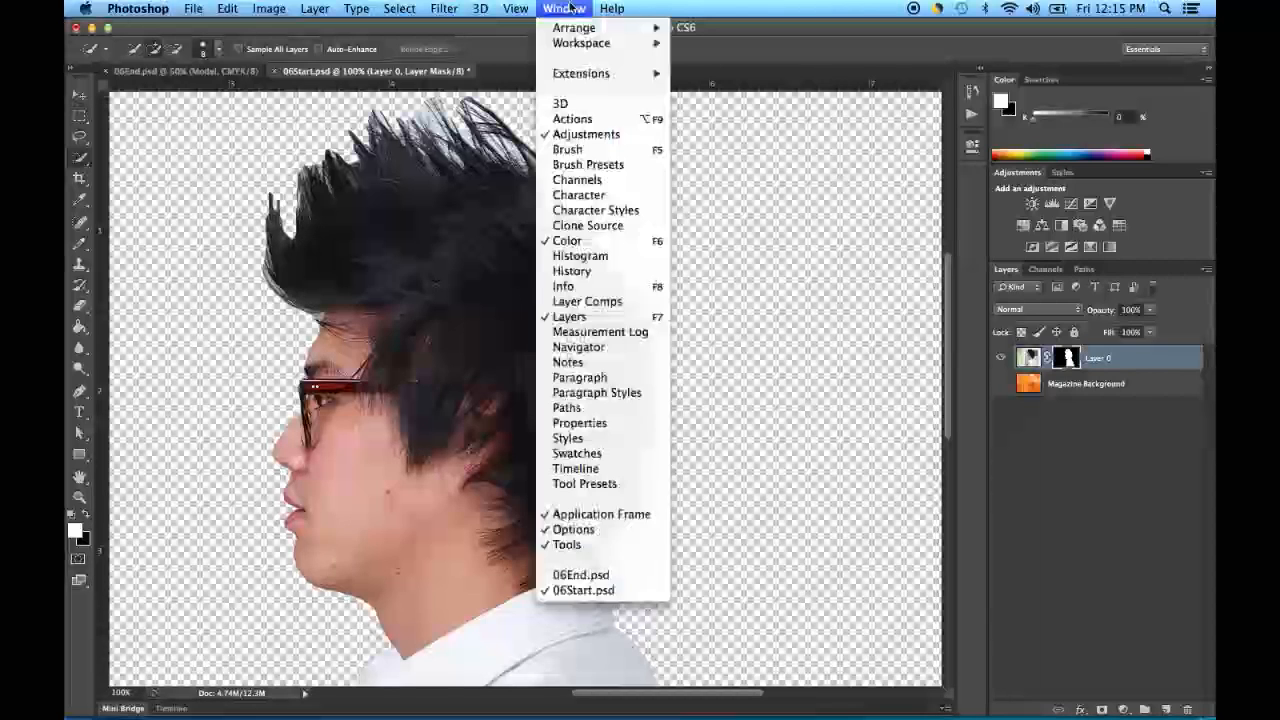
pyautogui.click(597, 424)
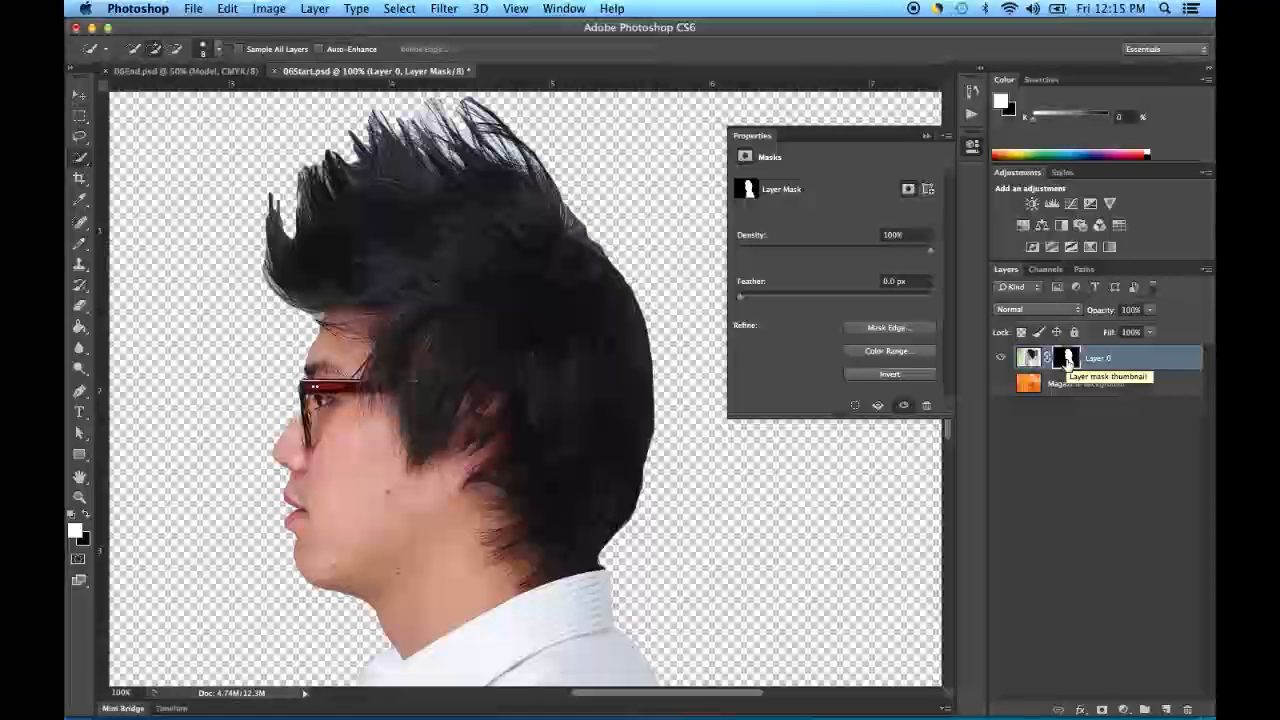
pyautogui.click(871, 330)
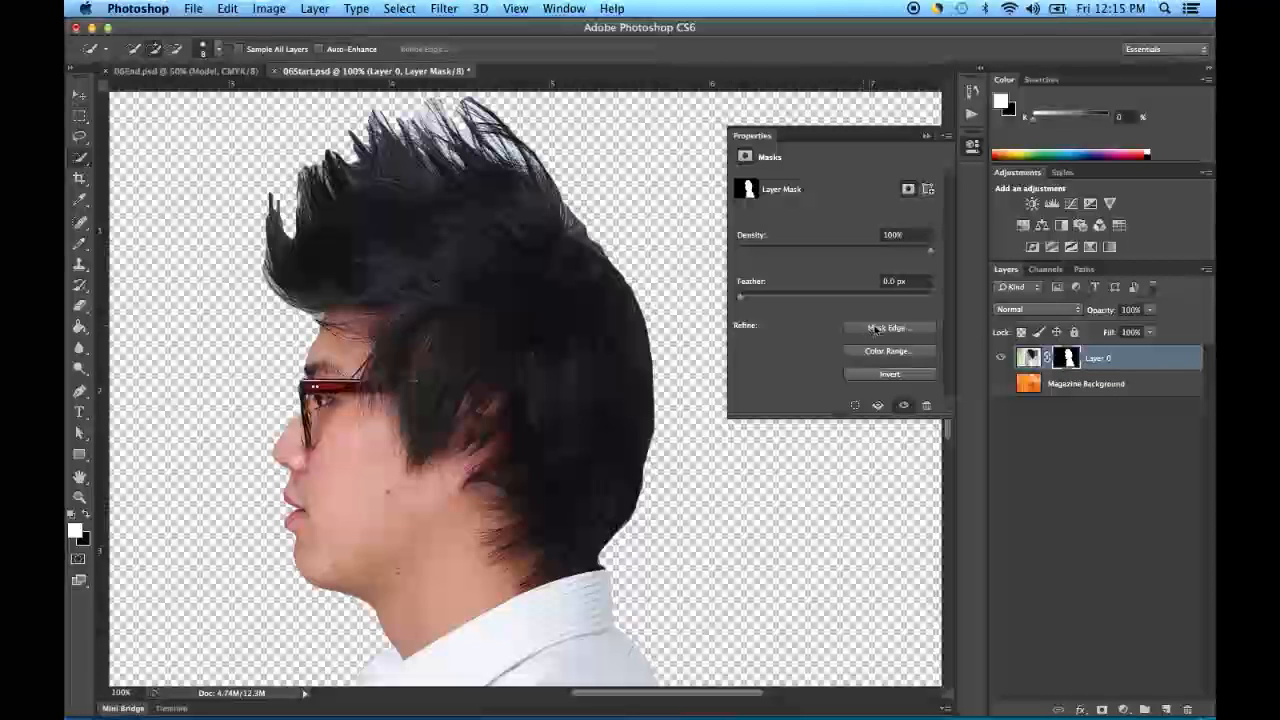
pyautogui.click(903, 333)
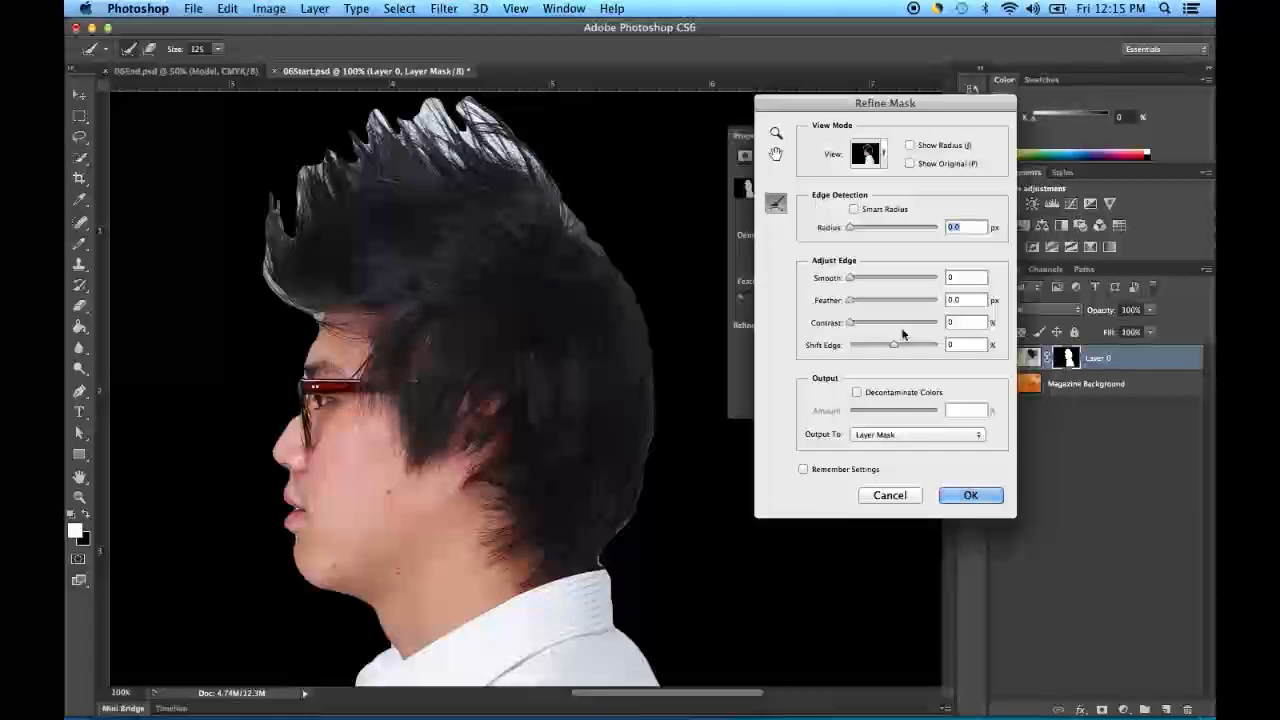
# - Preview the masked man as Marching Ants and switch the preview back to On Black
pyautogui.click(883, 159)
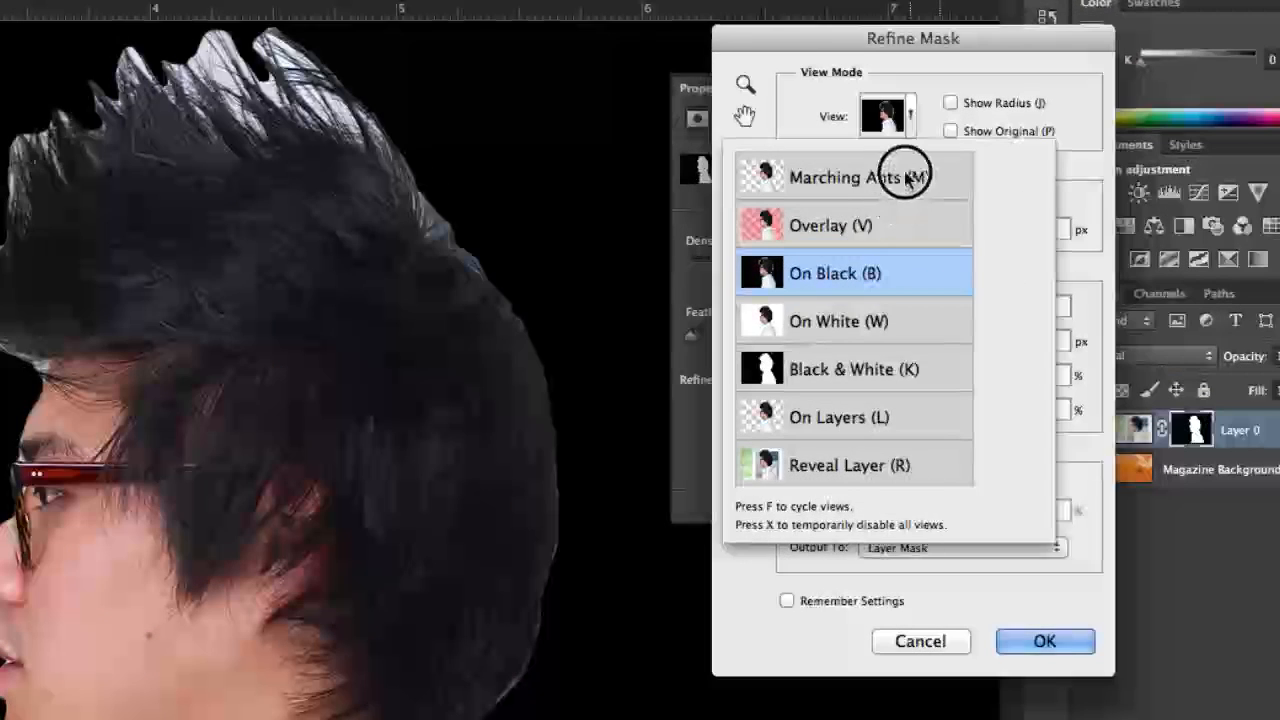
pyautogui.click(881, 192)
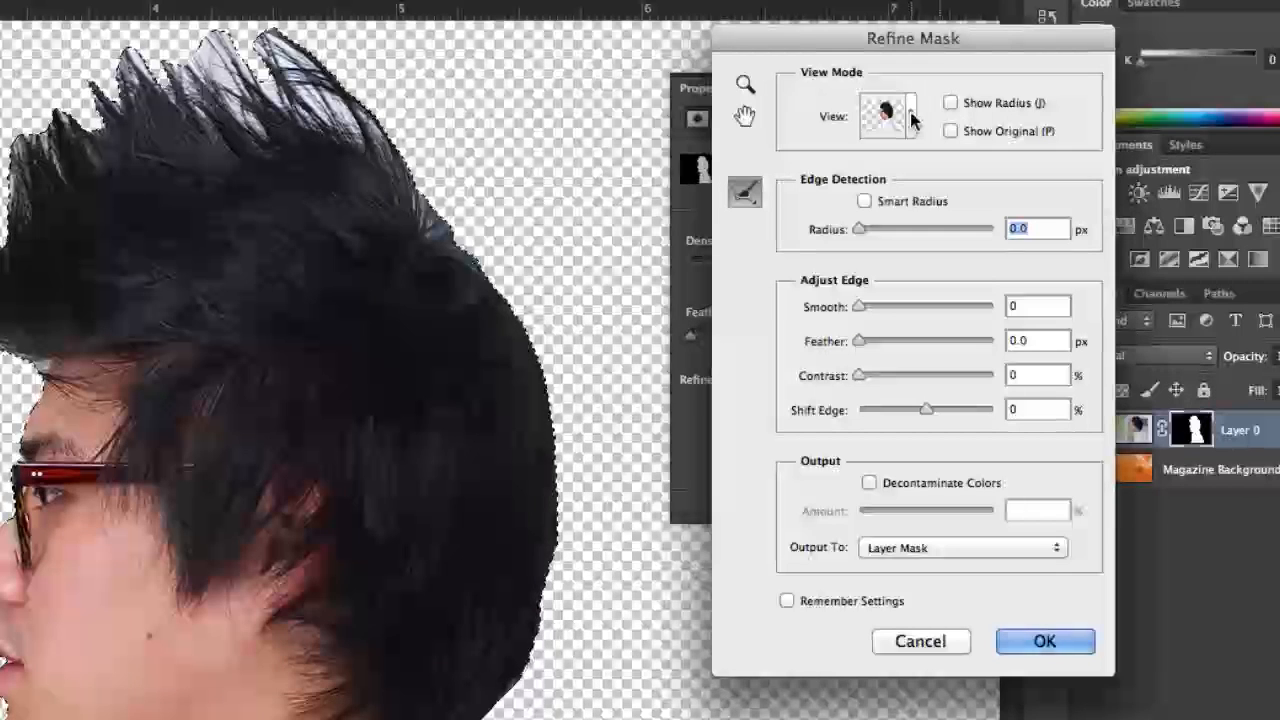
pyautogui.click(911, 117)
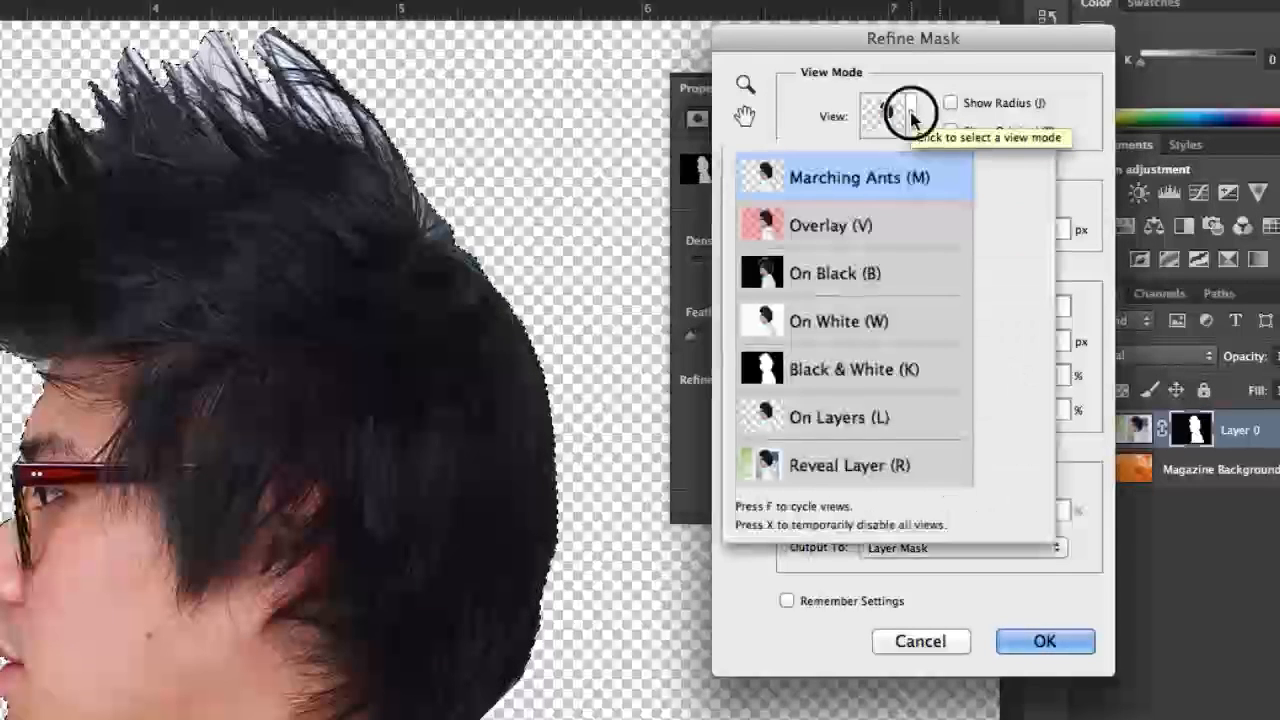
pyautogui.click(900, 275)
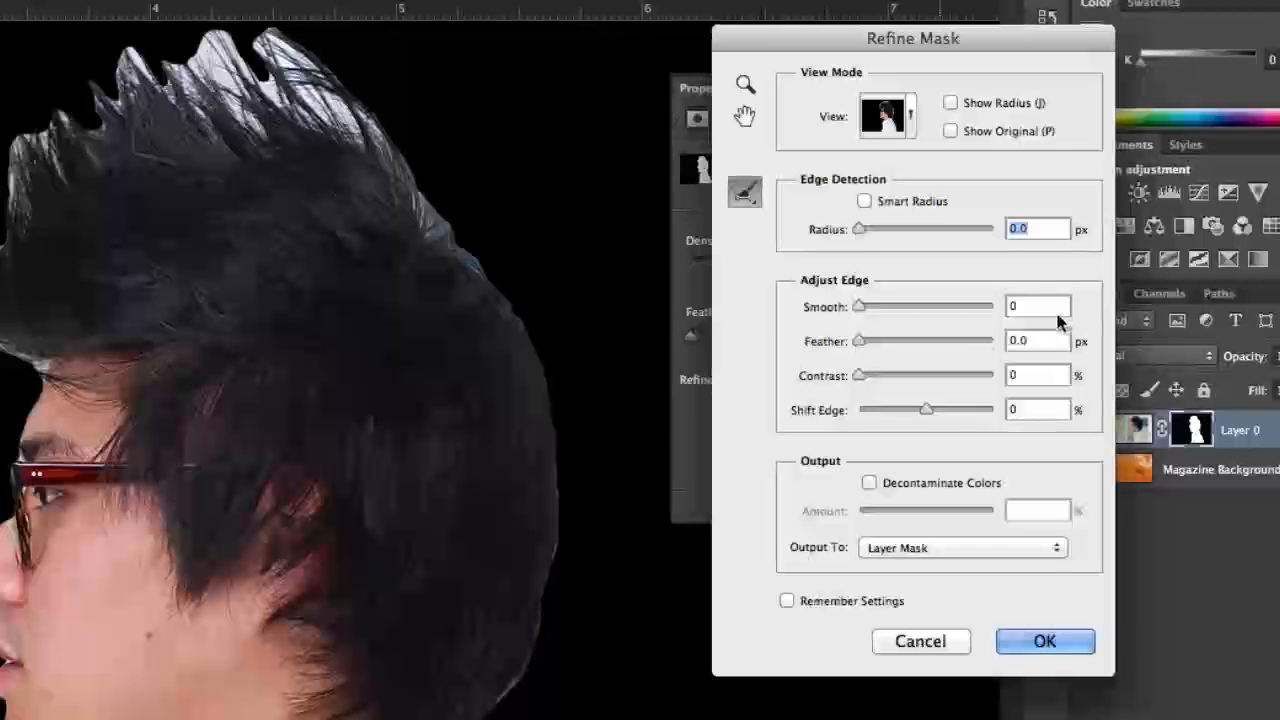
# - Adjust the mask edge with Smooth 15, Contrast 40% and Shift Edge -8%
pyautogui.moveTo(859, 308); pyautogui.dragTo(880, 314)
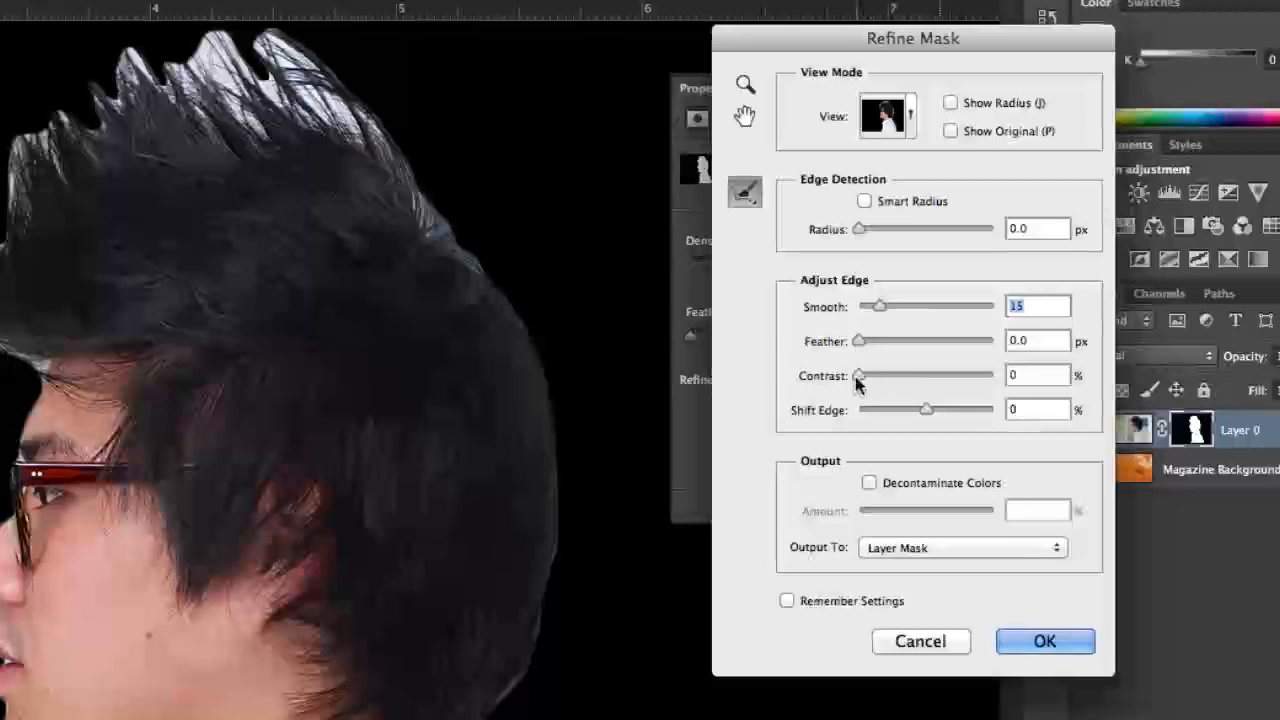
pyautogui.moveTo(857, 378); pyautogui.dragTo(914, 378)
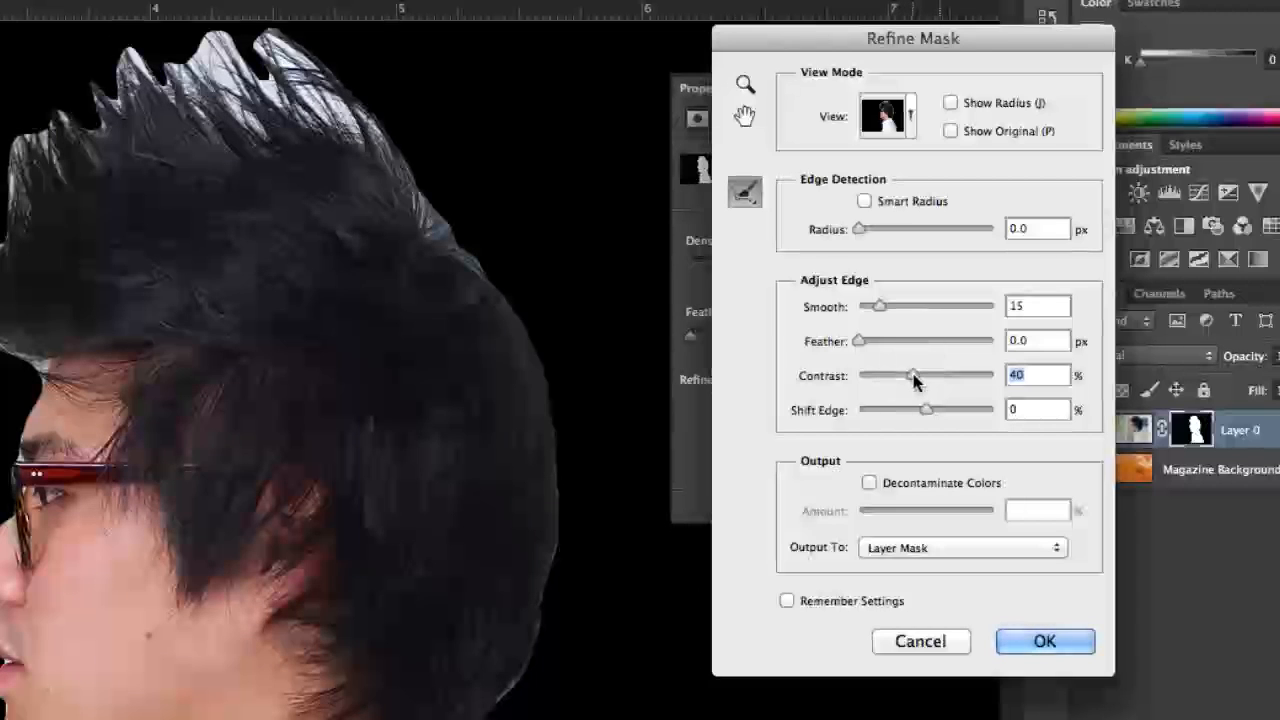
pyautogui.click(1029, 410)
pyautogui.write('-8')
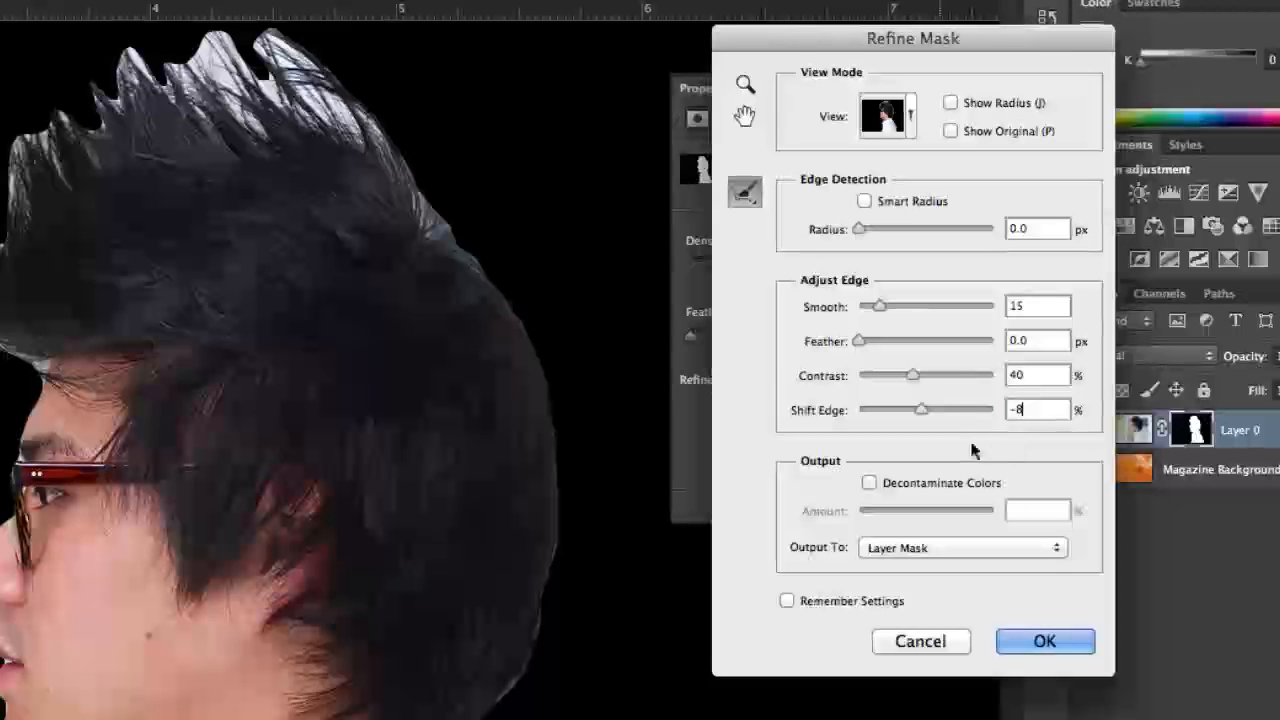
# - Turn on Decontaminate Colors for the refined mask's output, with Shift Edge at -8%
pyautogui.click(870, 485)
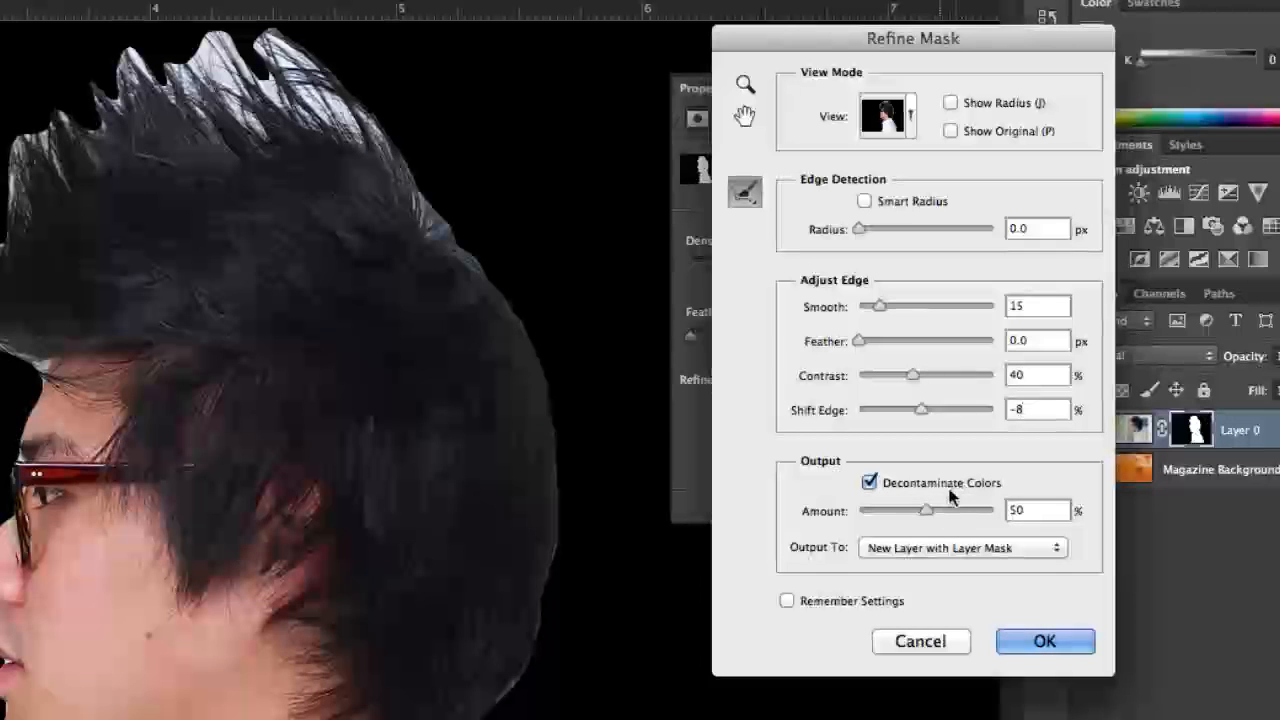
pyautogui.click(922, 411)
pyautogui.moveTo(922, 412); pyautogui.dragTo(925, 414)
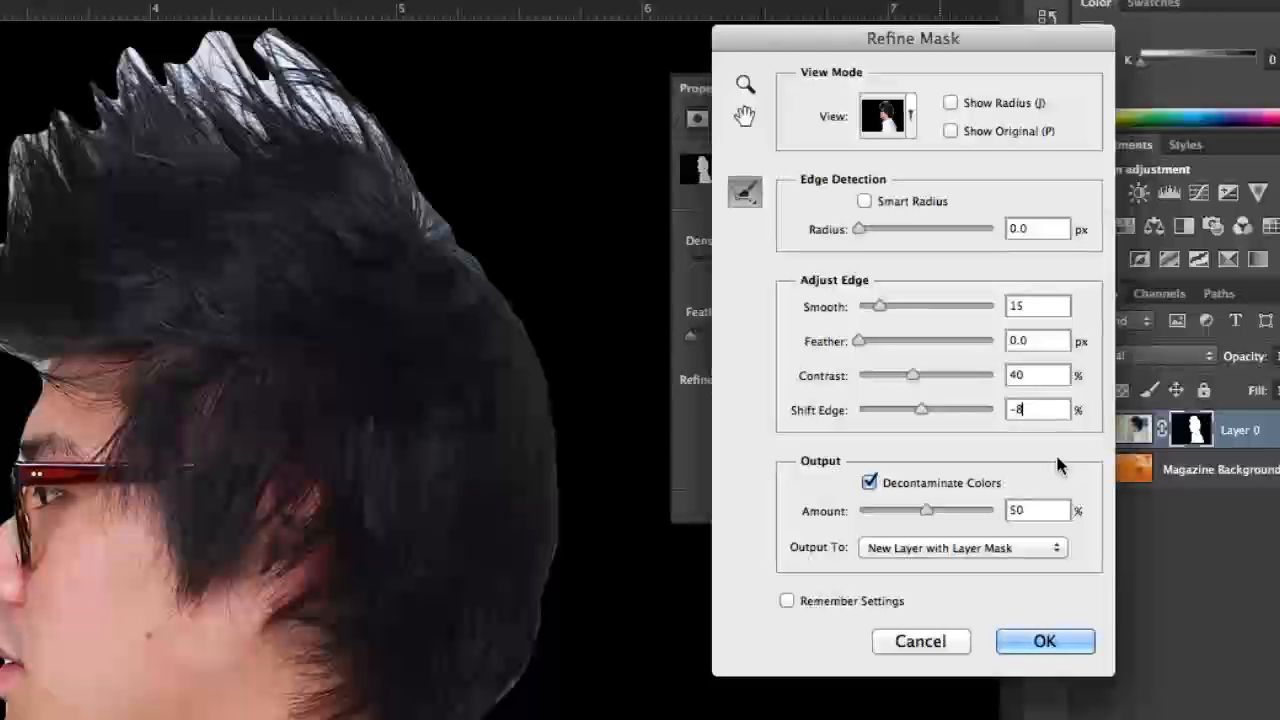
# - Brush the mask edge at the brow and front of the glasses with the Refine Radius tool at size 26
pyautogui.click(748, 195)
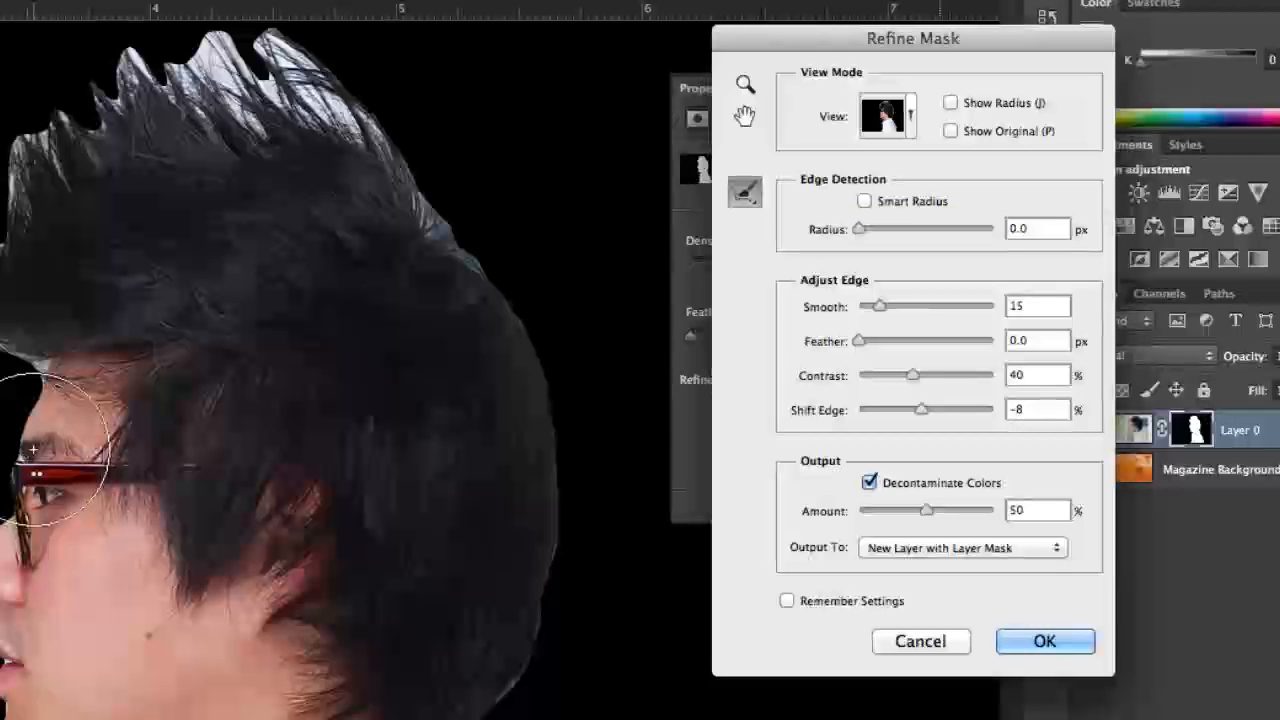
pyautogui.moveTo(33, 450); pyautogui.dragTo(80, 455)
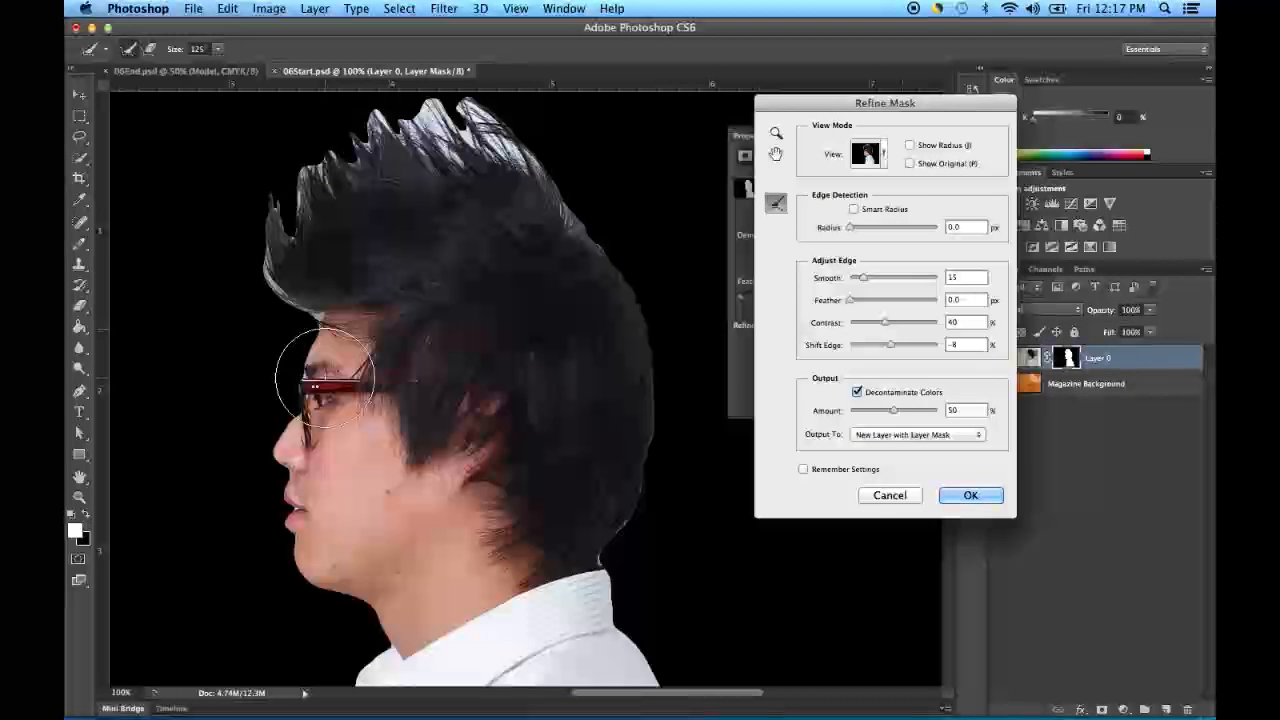
pyautogui.press('[')
pyautogui.press('[')
pyautogui.press('[')
pyautogui.press('[')
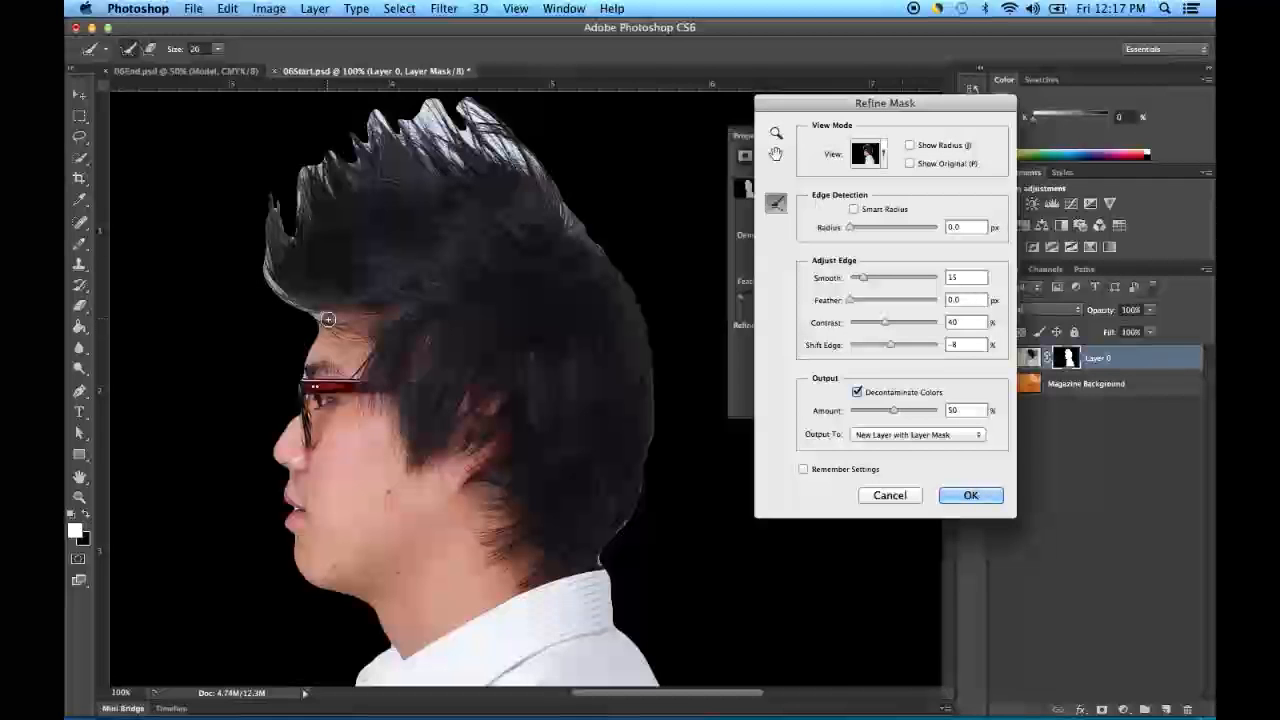
pyautogui.moveTo(434, 523); pyautogui.dragTo(454, 421)
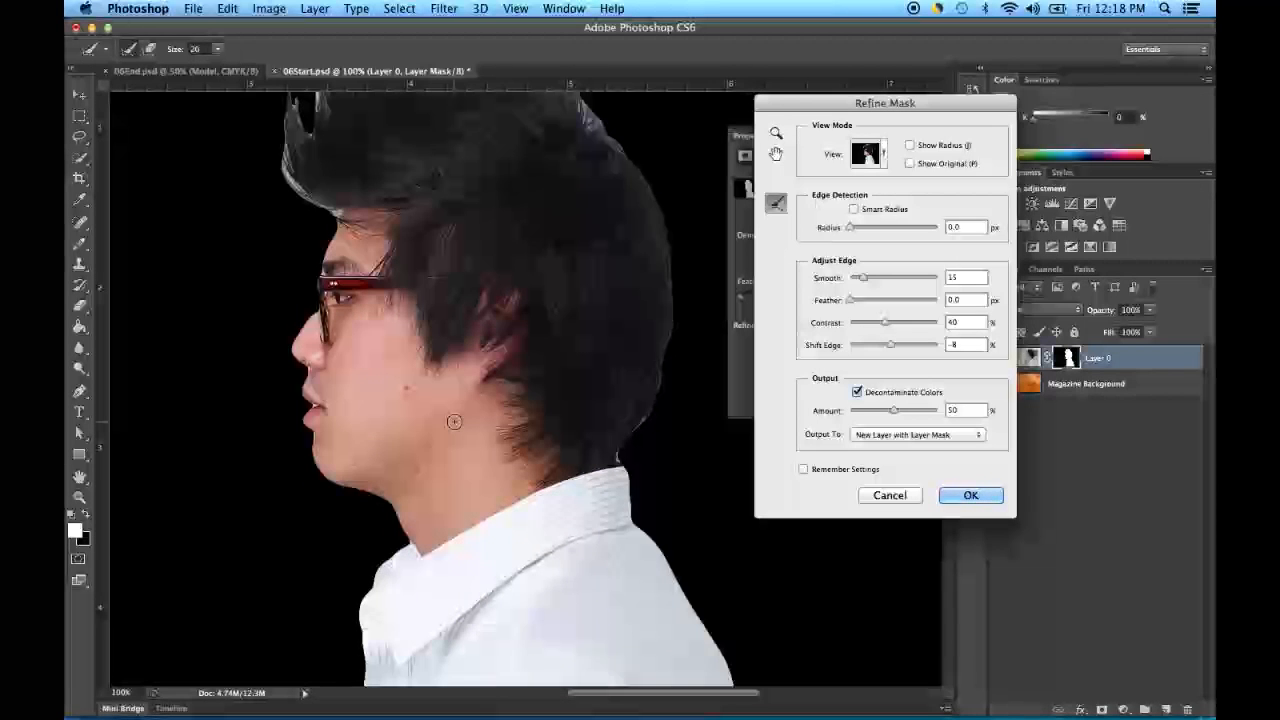
pyautogui.press('super+plus')
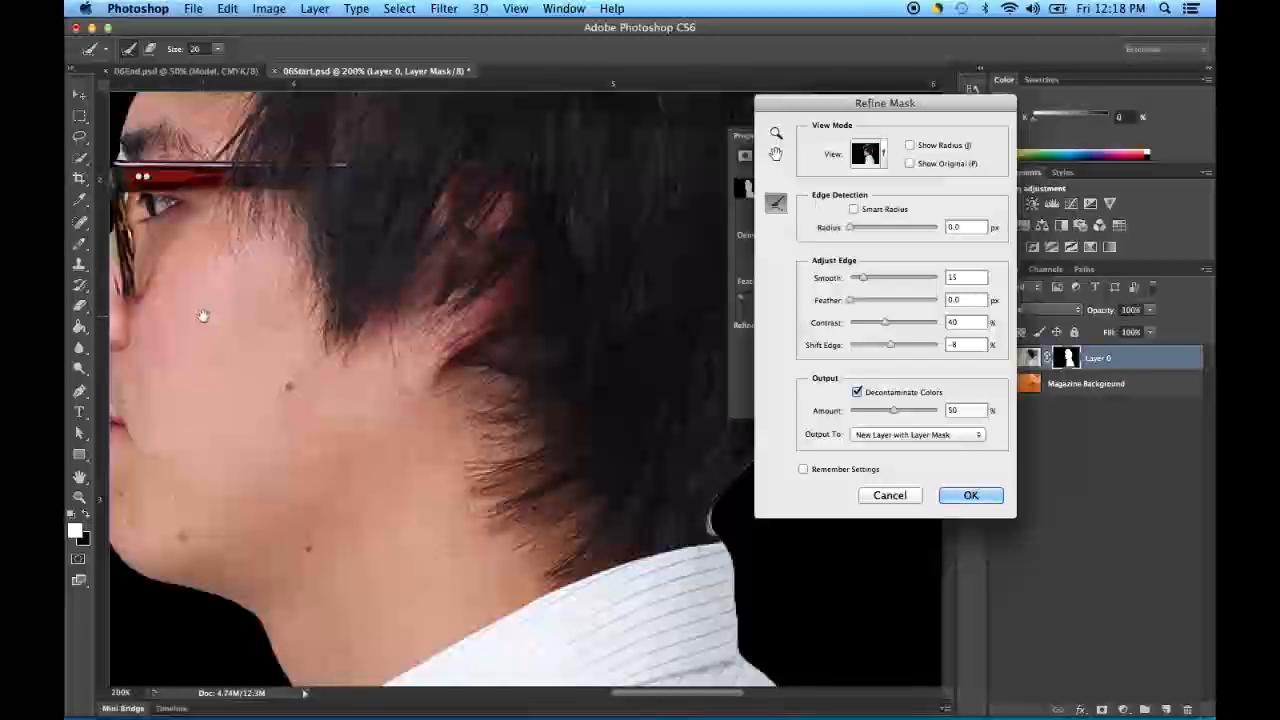
pyautogui.hscroll(-10, 200, 306)
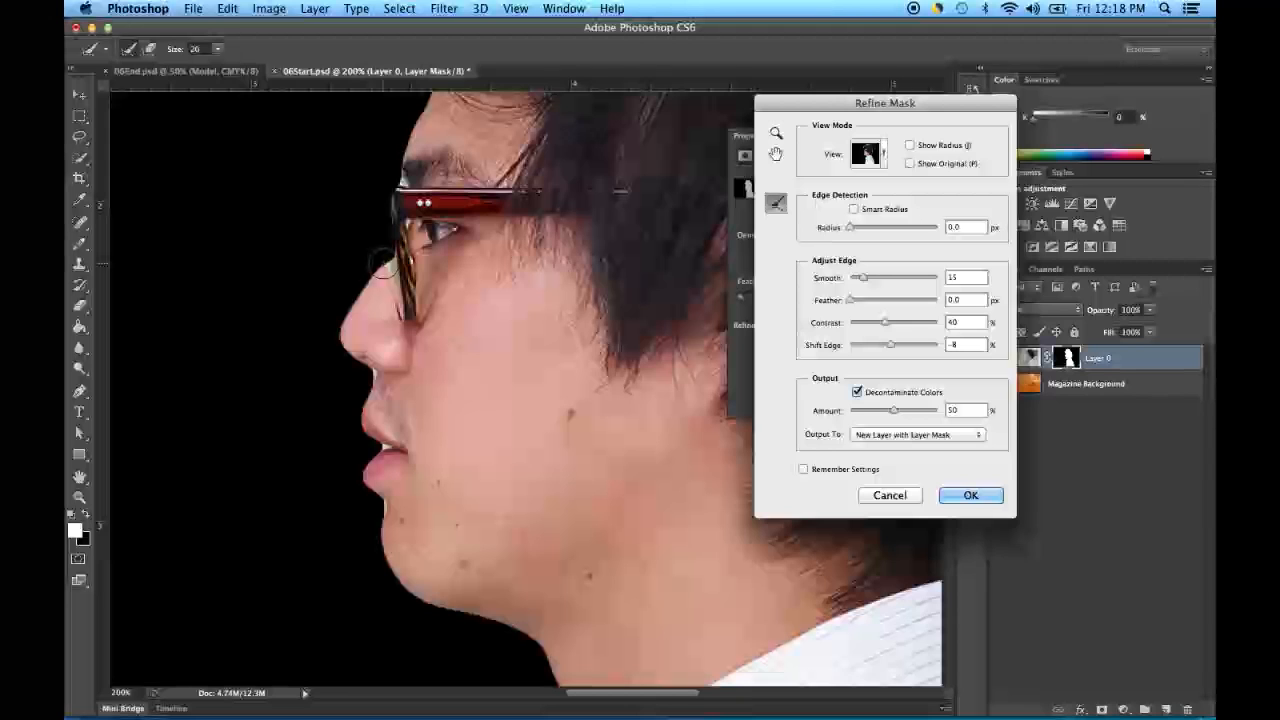
pyautogui.moveTo(407, 184); pyautogui.dragTo(362, 166)
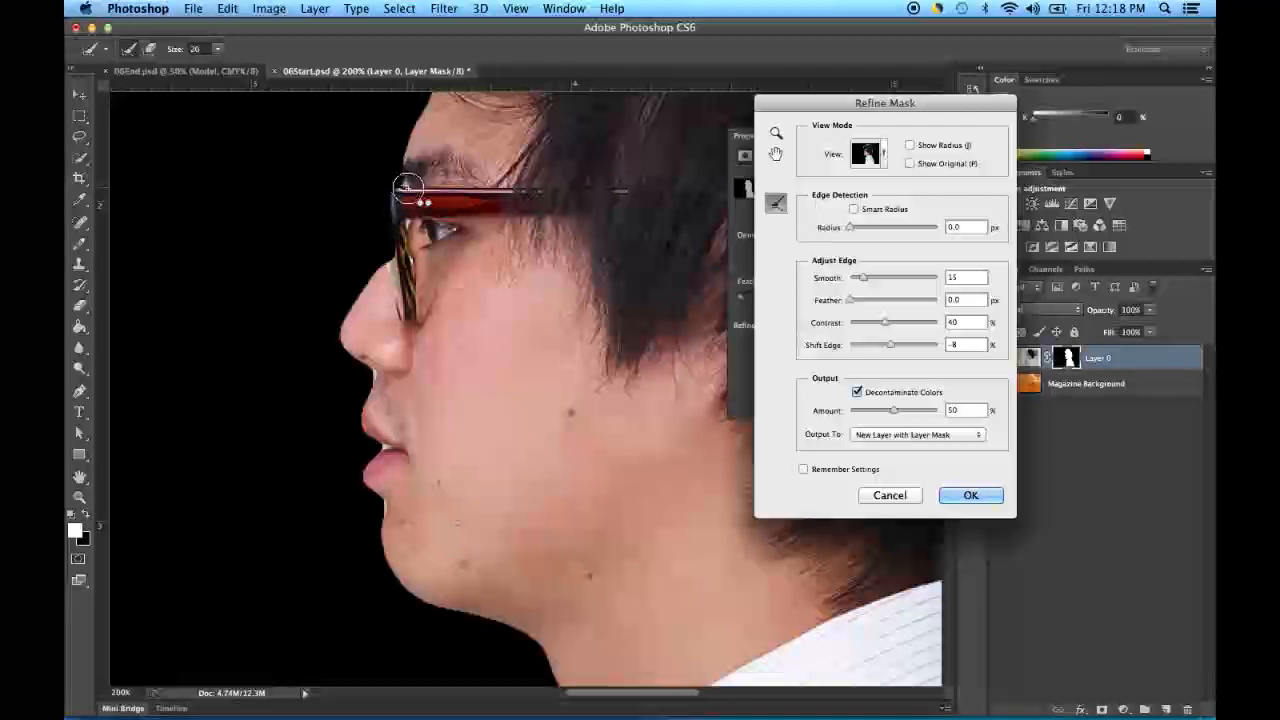
# - Refine the mask edge between the nose and upper lip with the Refine Radius brush at size 7
pyautogui.press('[')
pyautogui.press('[')
pyautogui.press('[')
pyautogui.press('[')
pyautogui.press('[')
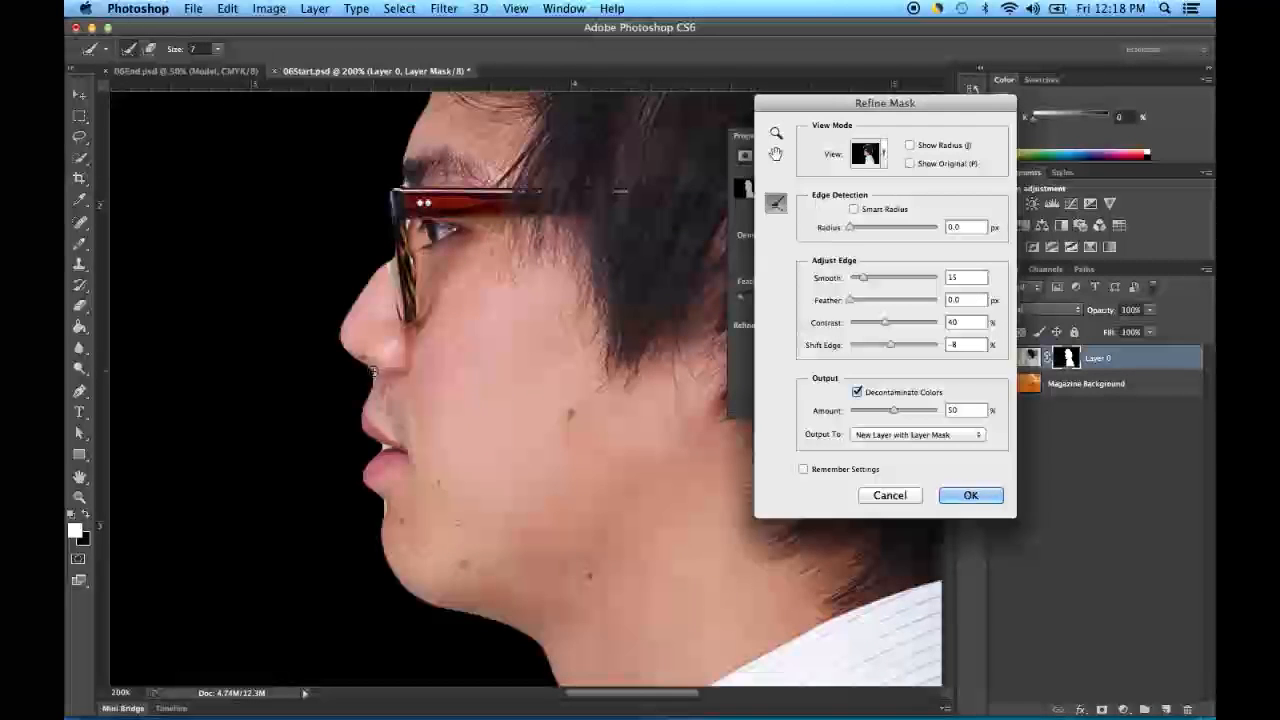
pyautogui.moveTo(372, 372); pyautogui.dragTo(356, 398)
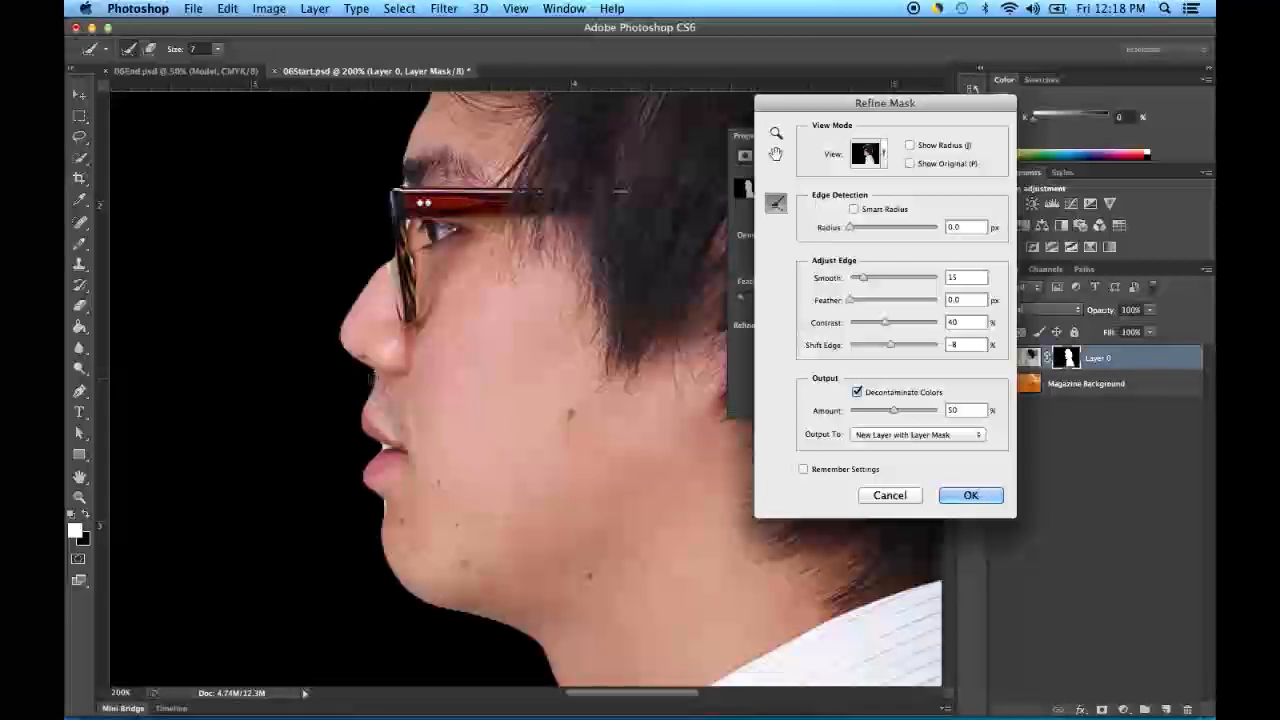
pyautogui.moveTo(374, 372); pyautogui.dragTo(358, 402)
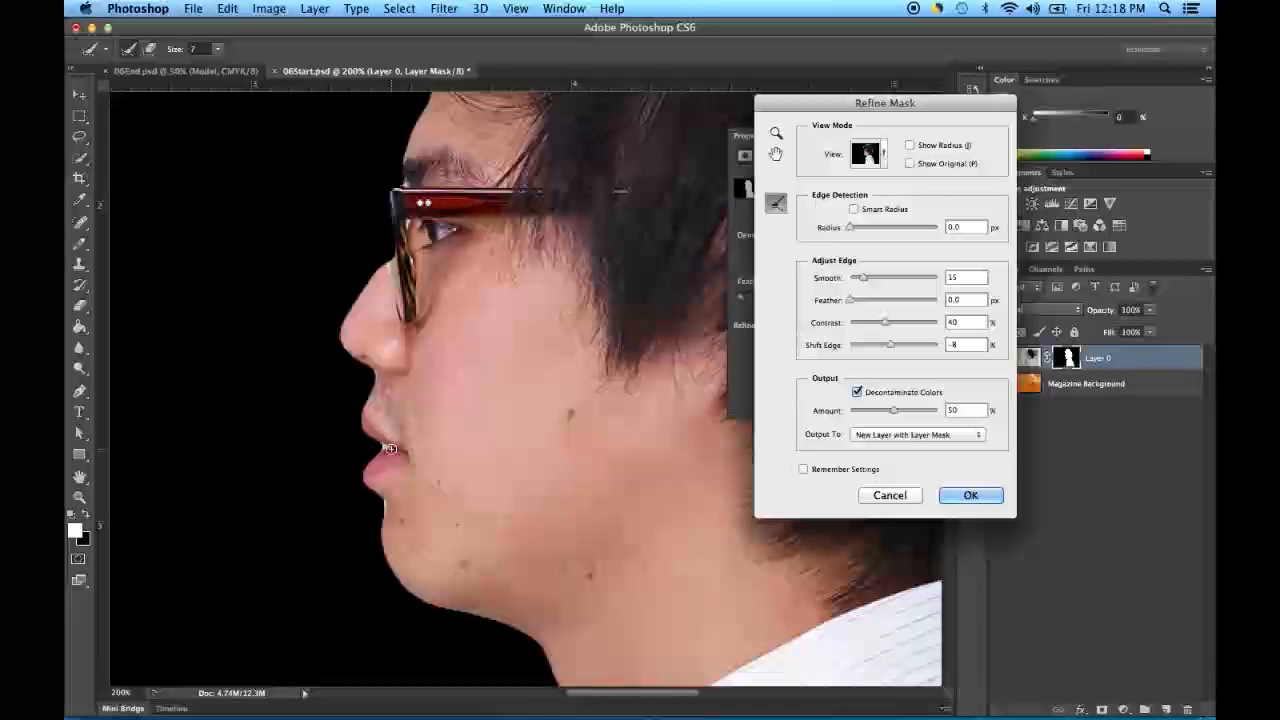
# - Refine the mask edge between the lips, below the lower lip and at the glasses' front corner with brush size 8
pyautogui.press(']')
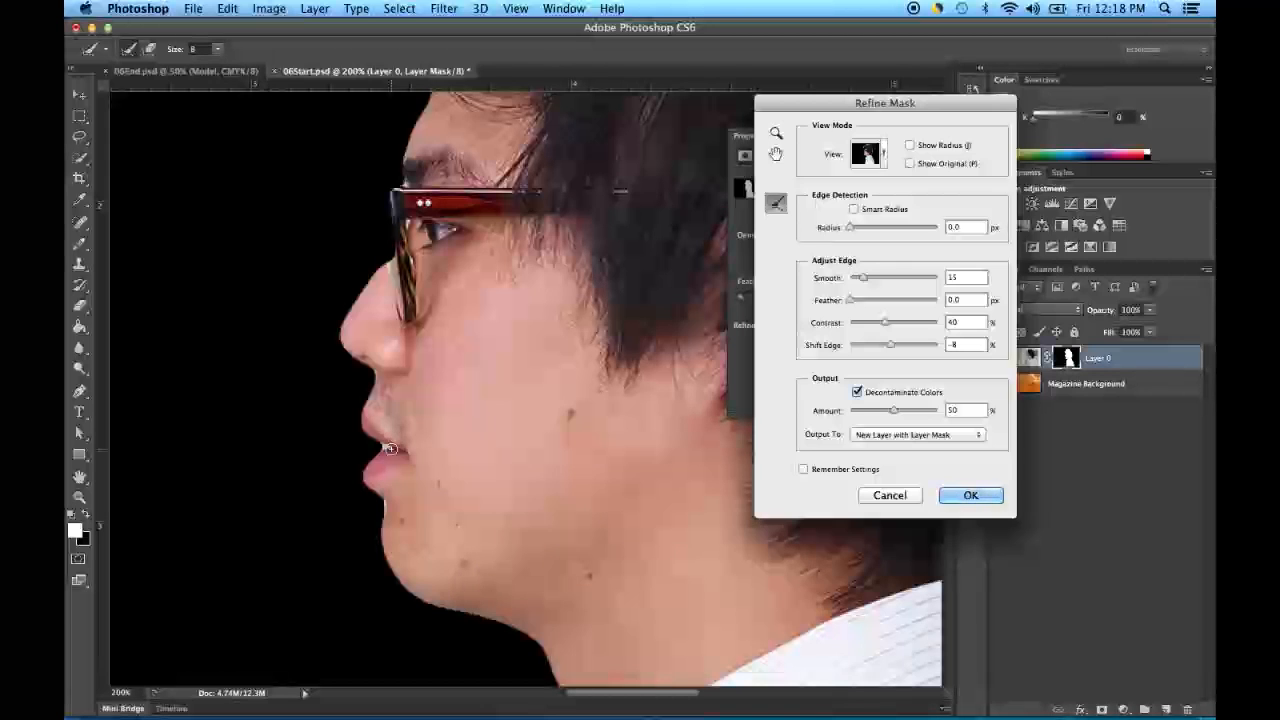
pyautogui.press(']')
pyautogui.moveTo(363, 444); pyautogui.dragTo(399, 452)
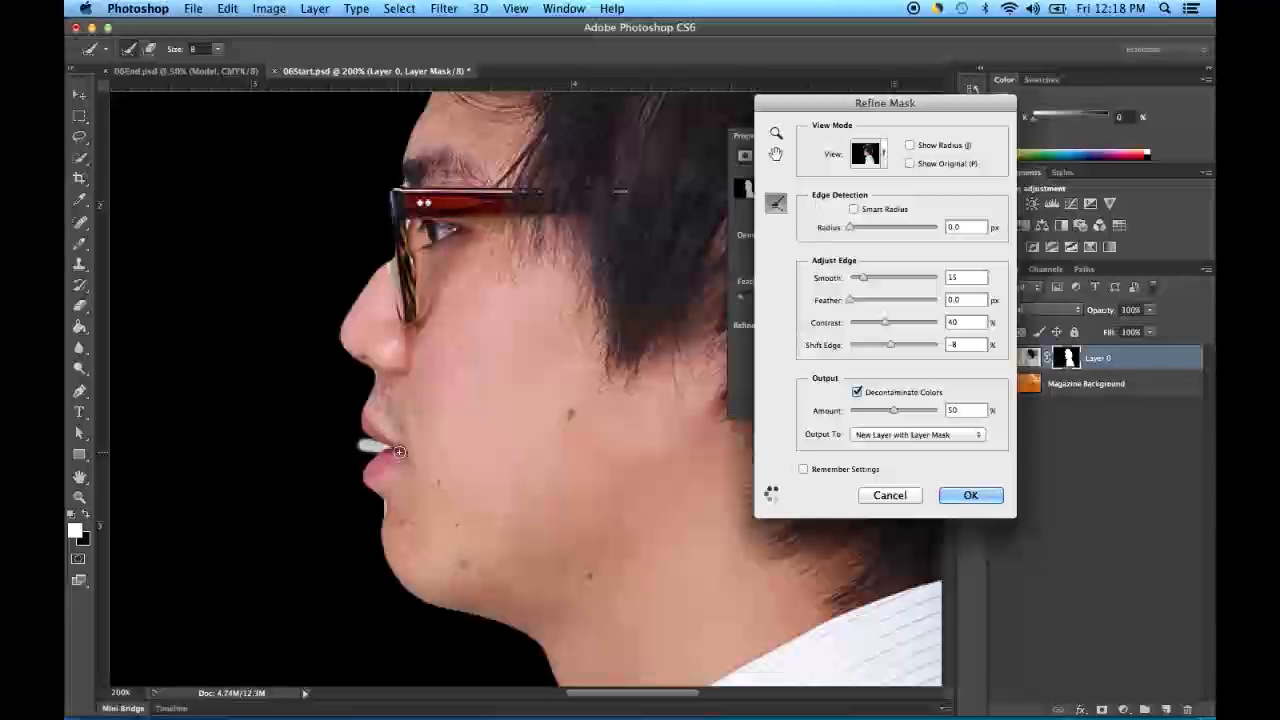
pyautogui.moveTo(383, 505); pyautogui.dragTo(385, 558)
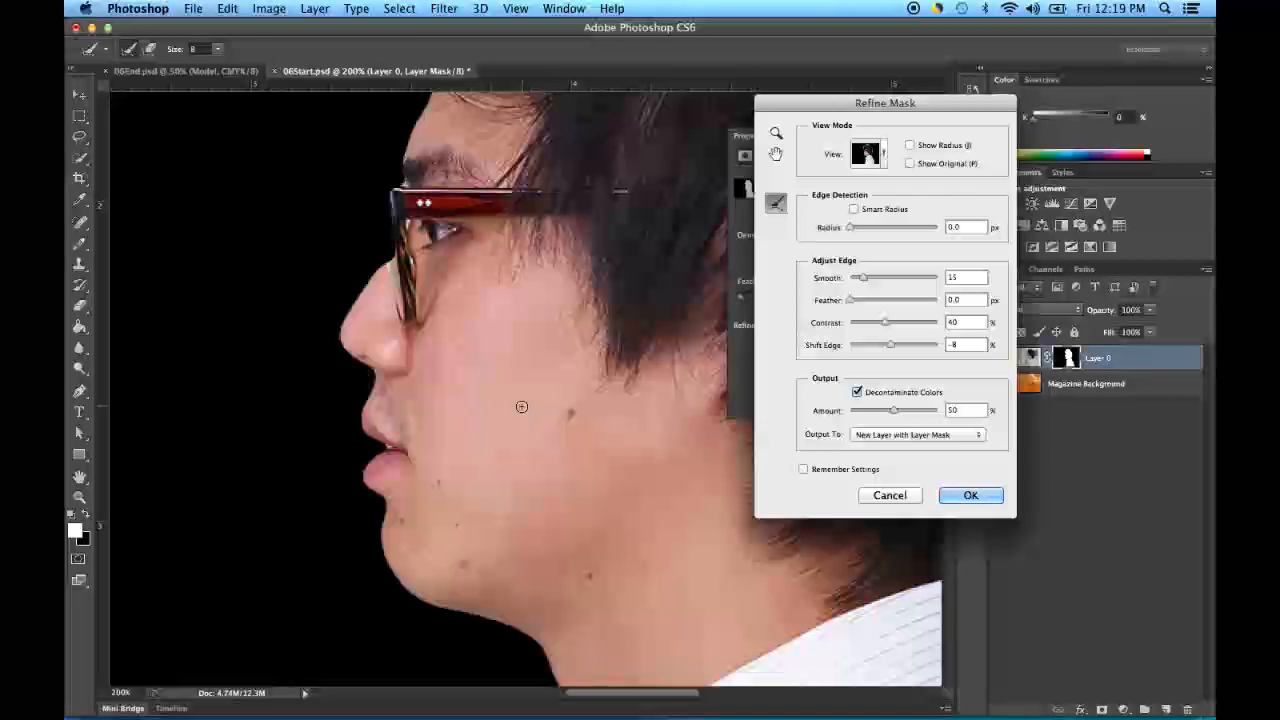
pyautogui.moveTo(408, 186); pyautogui.dragTo(388, 177)
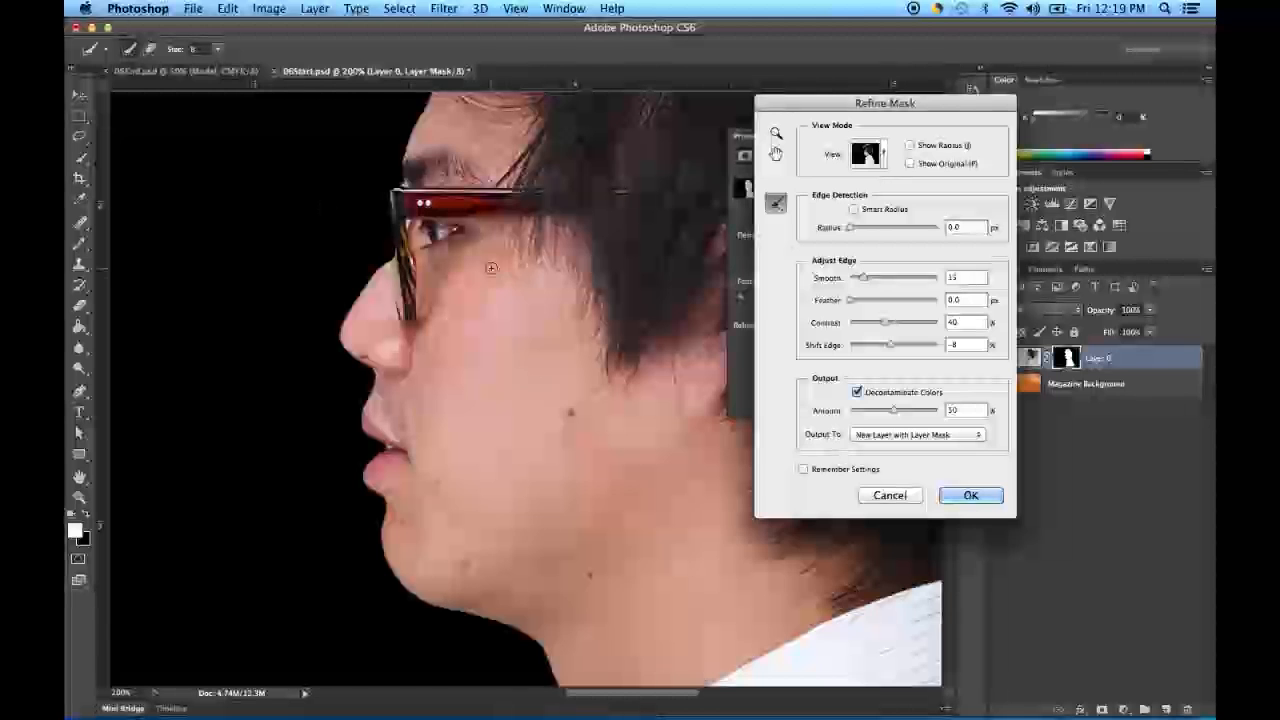
# - Refine the edge above the upper lip with brush size 10 and apply the mask with Decontaminate Colors at 85%, output to New Layer with Layer Mask
pyautogui.moveTo(534, 318); pyautogui.dragTo(334, 323)
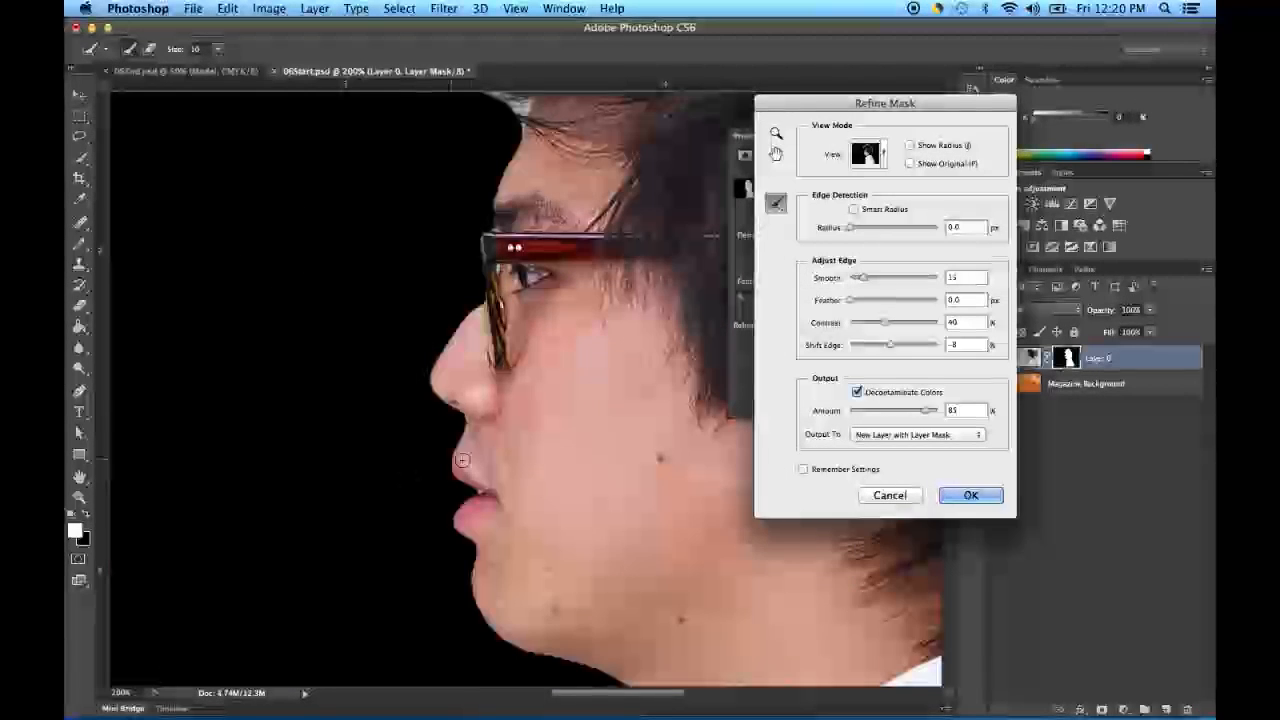
pyautogui.moveTo(465, 414); pyautogui.dragTo(424, 470)
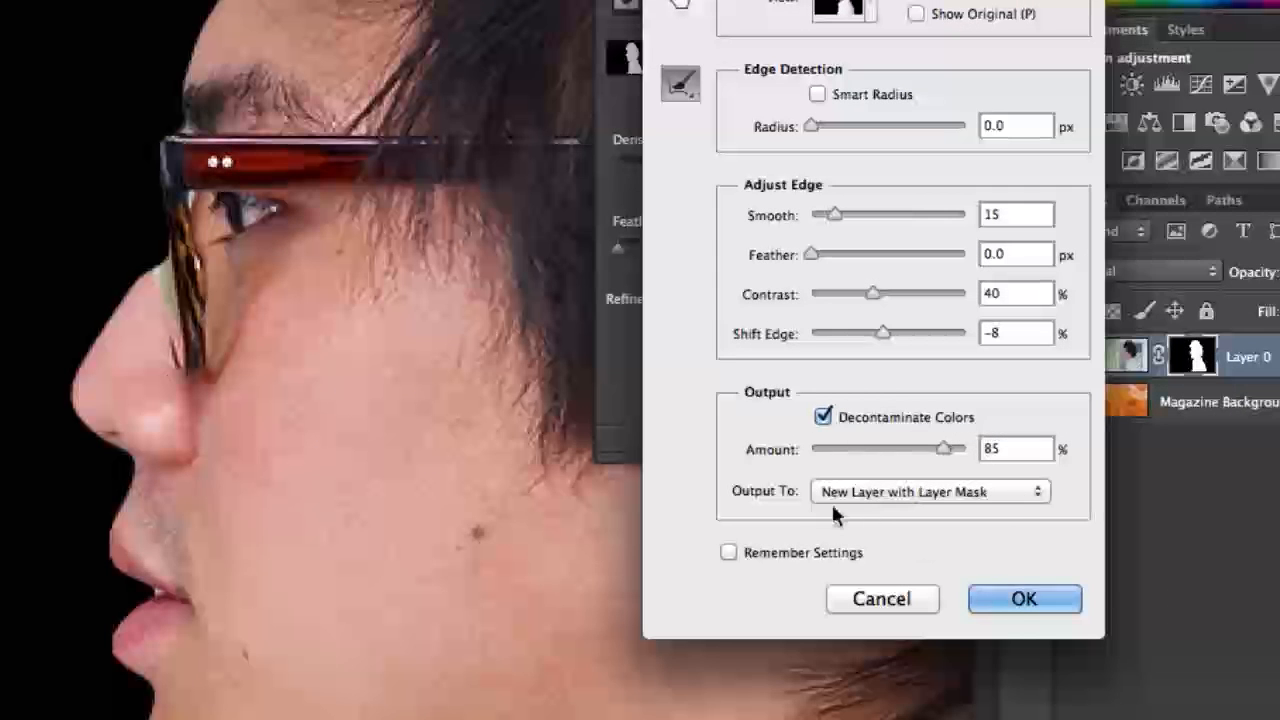
pyautogui.click(1030, 596)
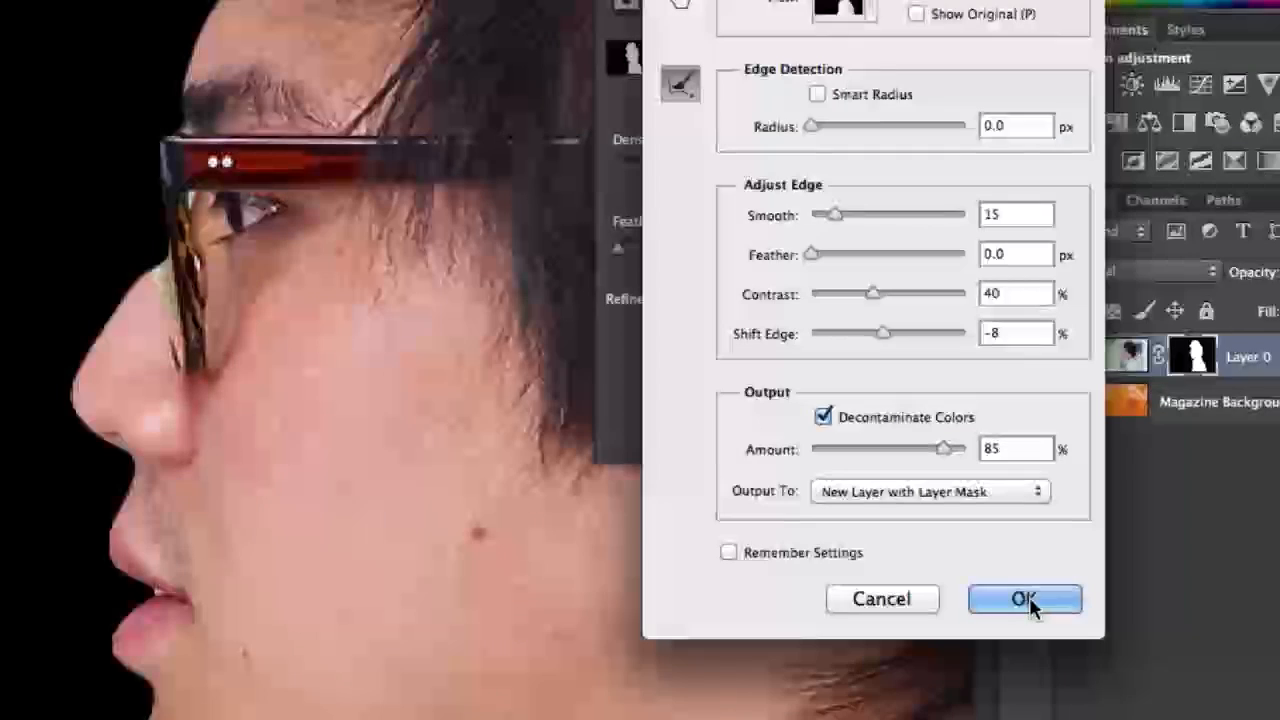
pyautogui.click(1030, 600)
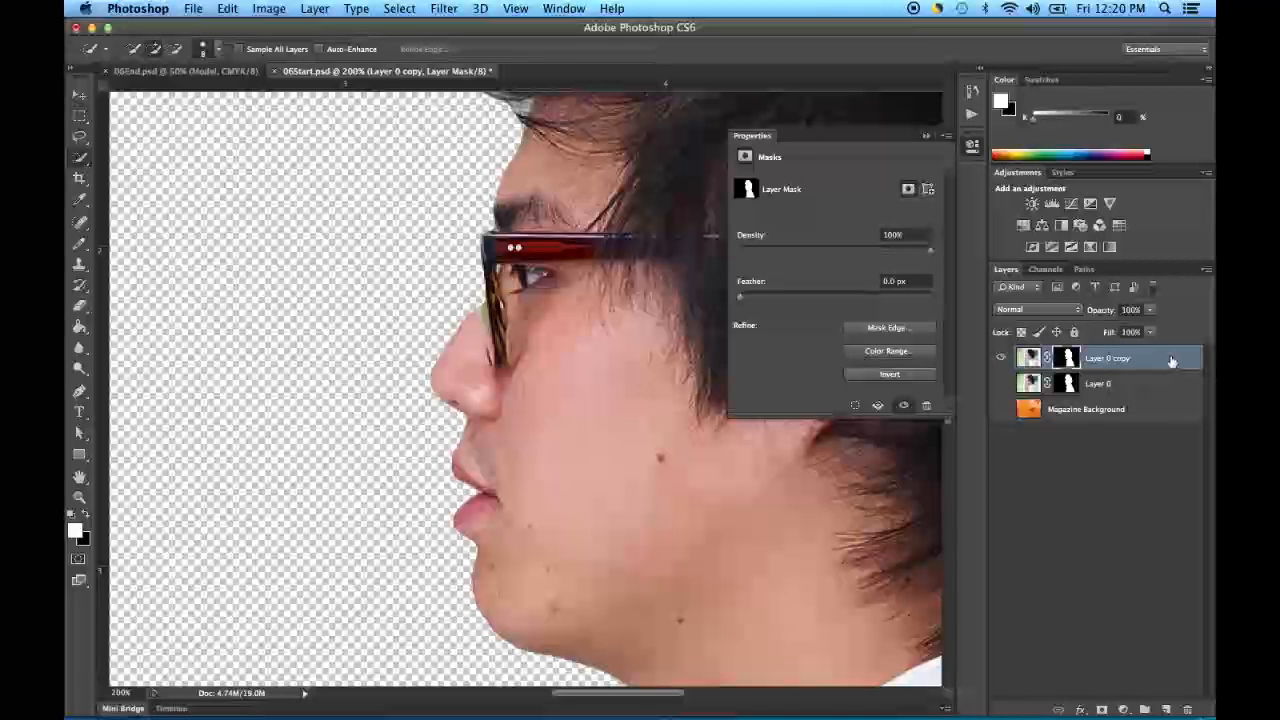
# - Make the mask of Layer 0 copy active and open its Mask Edge refinement with the hair previewed On White
pyautogui.moveTo(651, 229); pyautogui.dragTo(555, 428)
pyautogui.scroll(5, 555, 428)
pyautogui.hscroll(5, 555, 428)
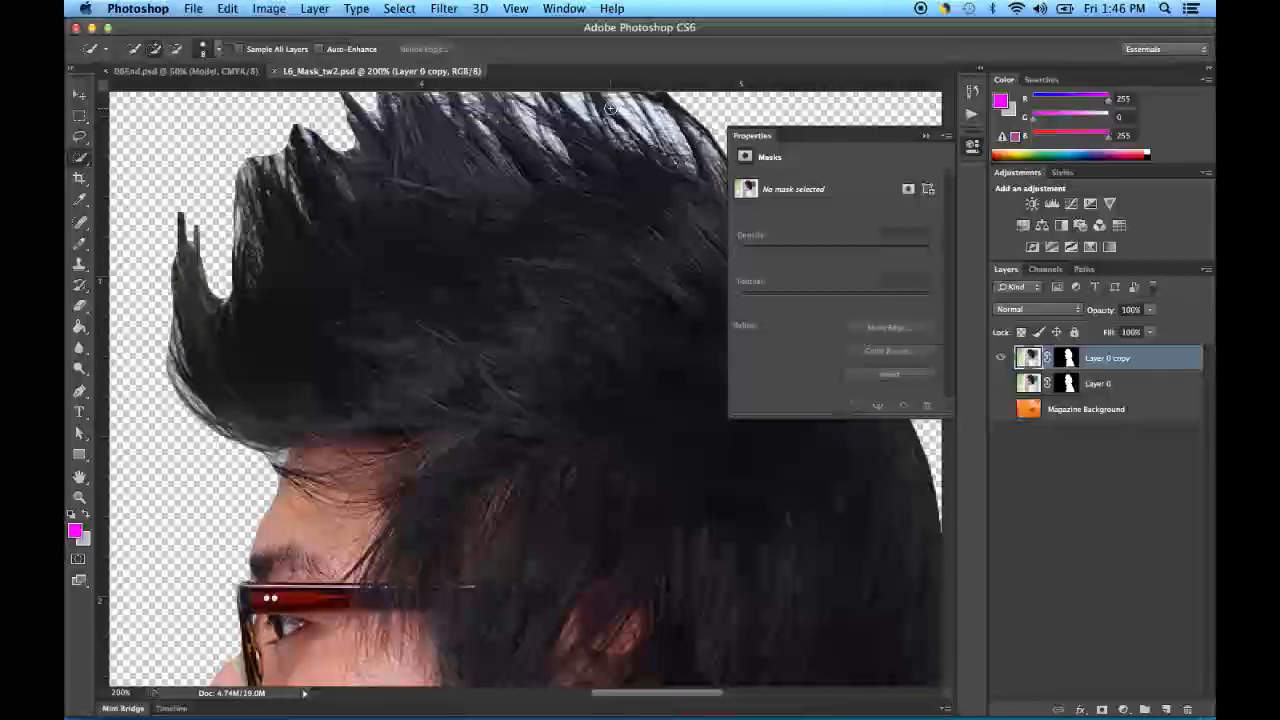
pyautogui.moveTo(583, 147); pyautogui.dragTo(586, 252)
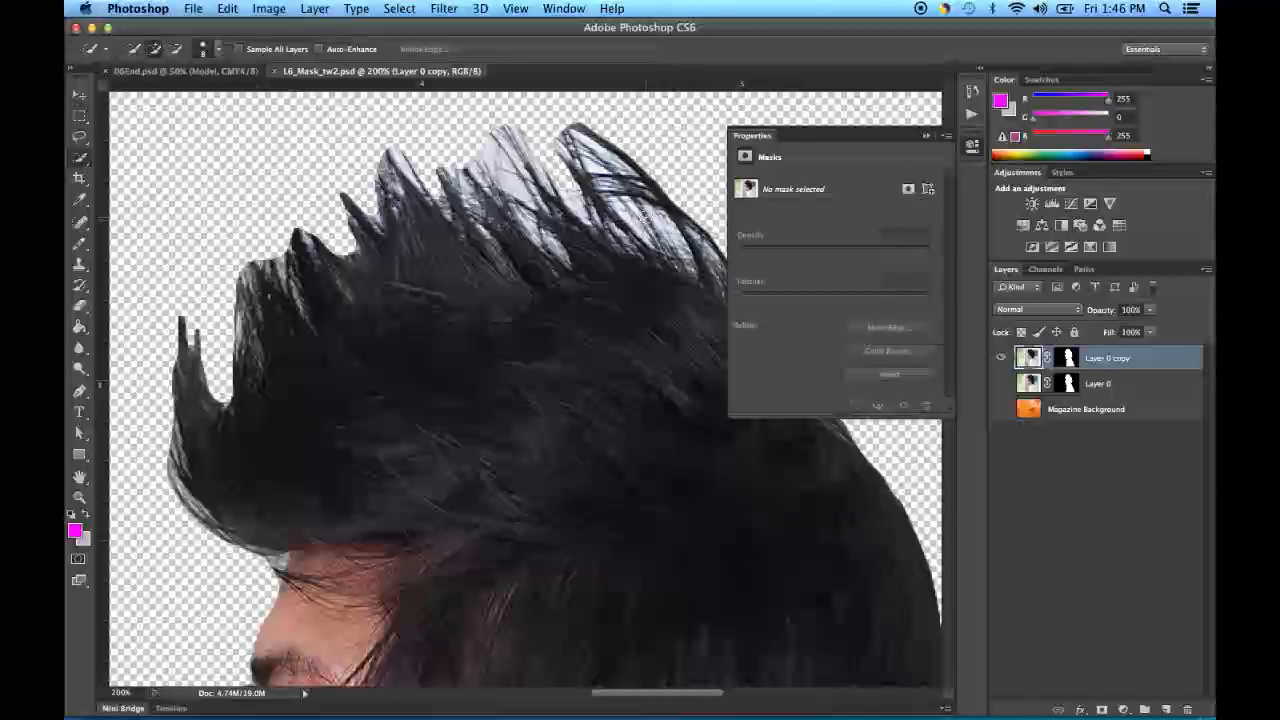
pyautogui.click(1072, 358)
pyautogui.click(1072, 358)
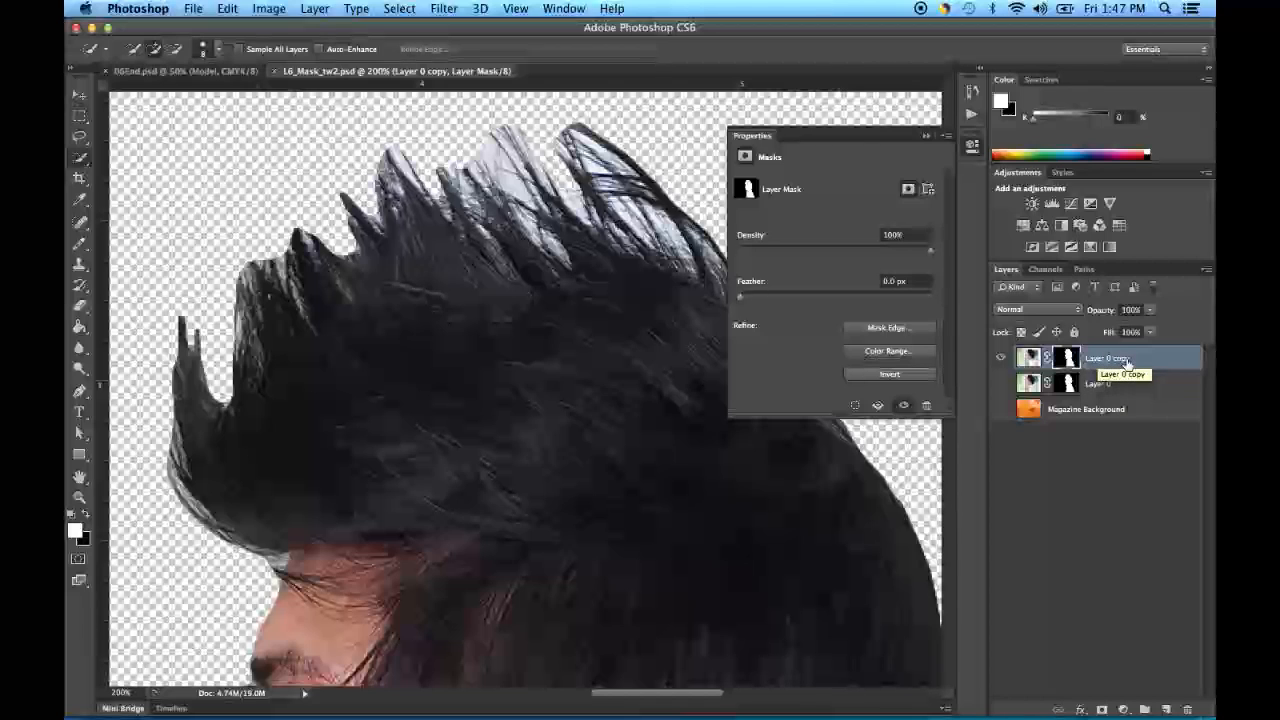
pyautogui.click(882, 328)
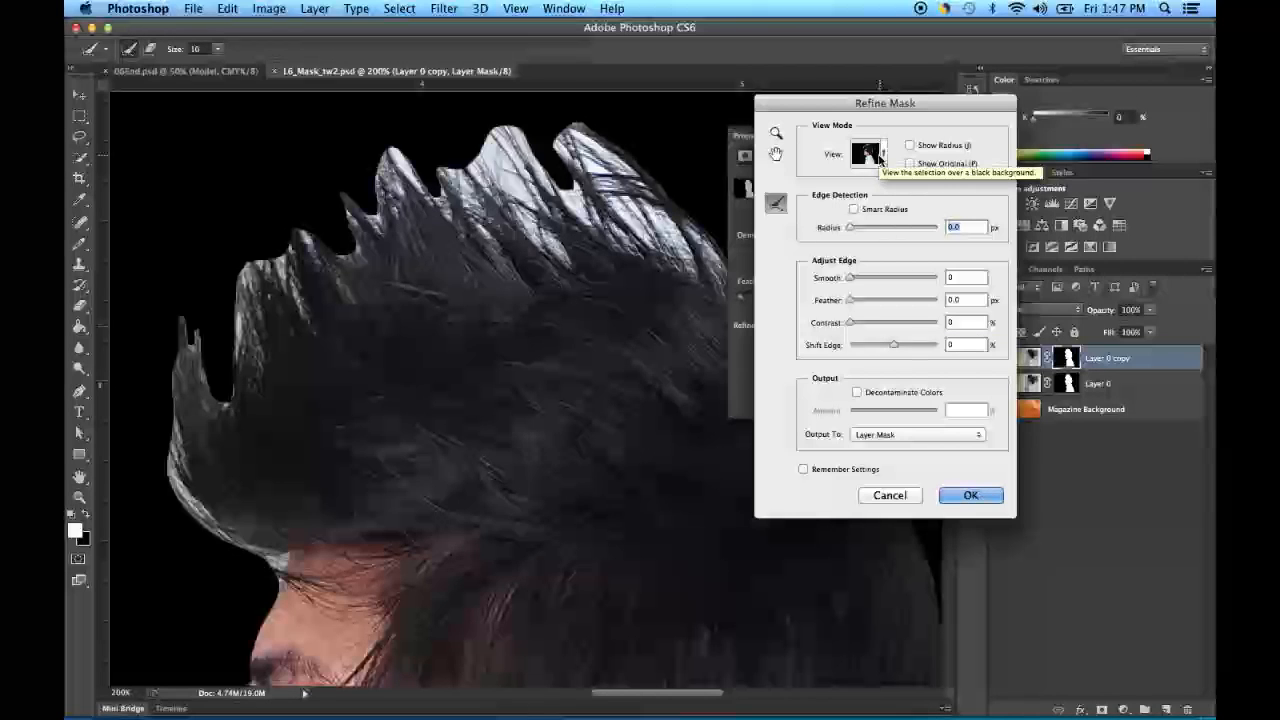
pyautogui.click(884, 155)
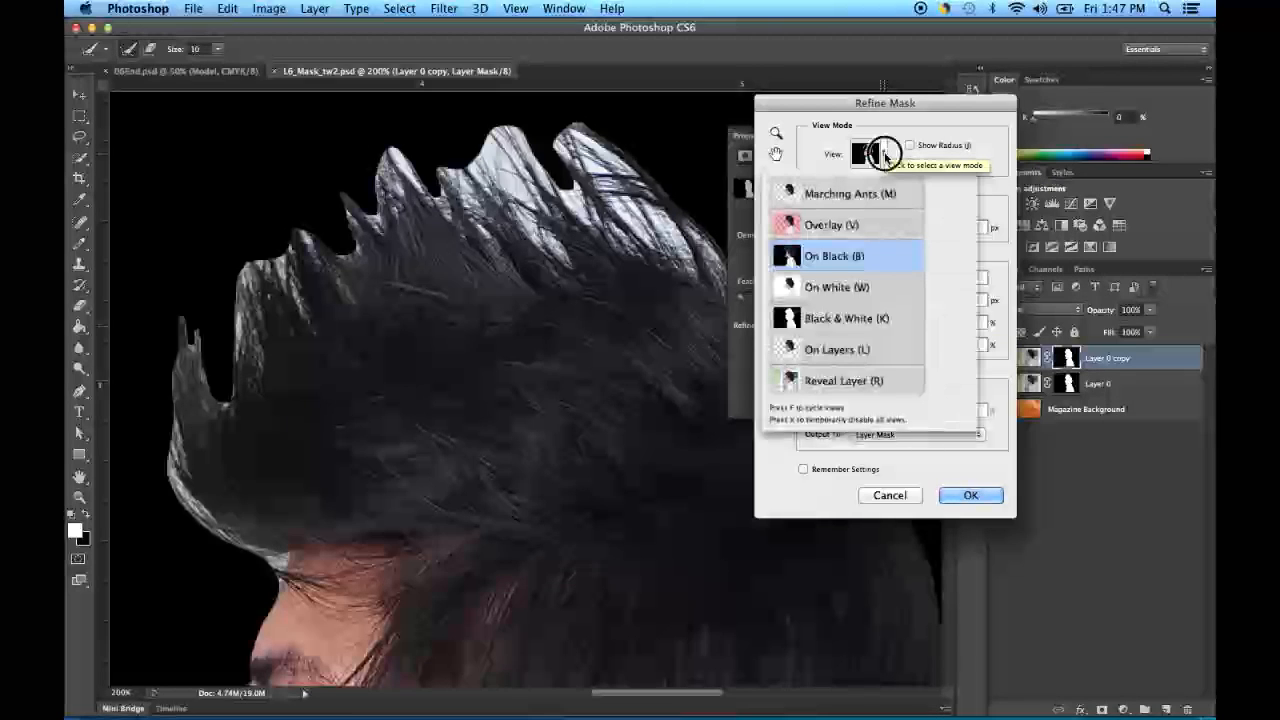
pyautogui.click(872, 288)
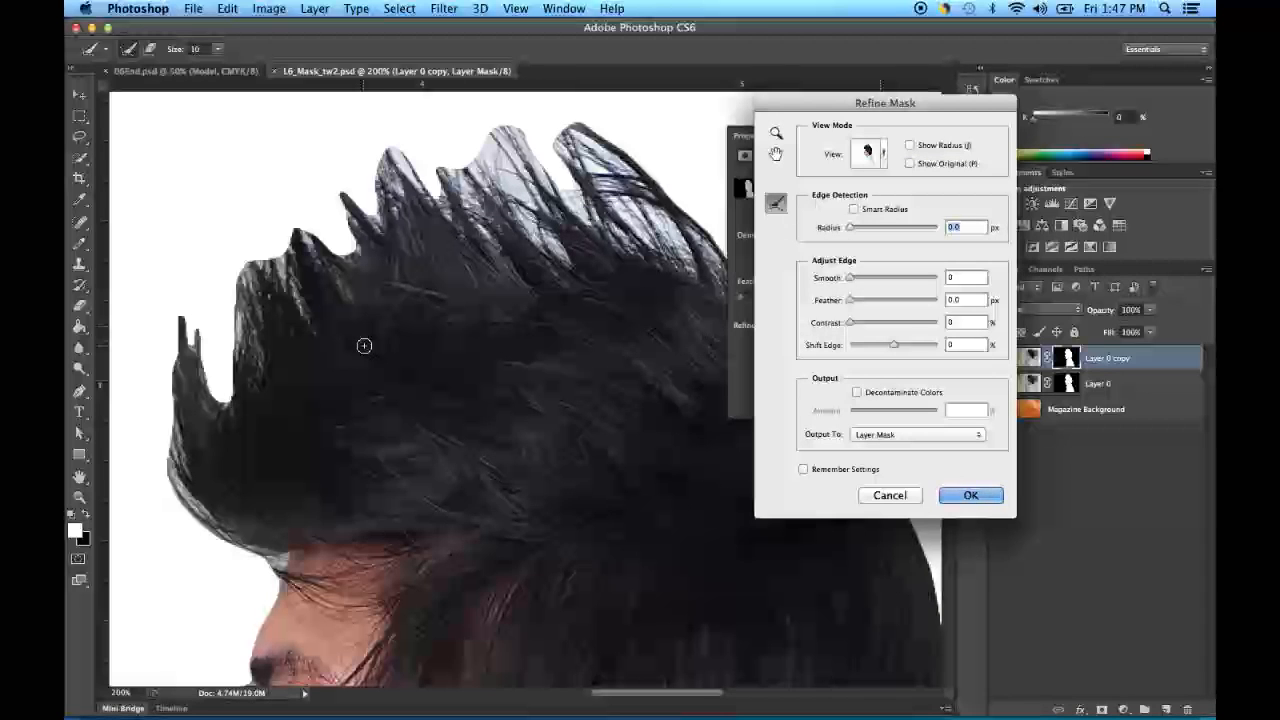
# - Brush along the front curl of hair above the forehead with the Refine Radius tool at size 50
pyautogui.press(']')
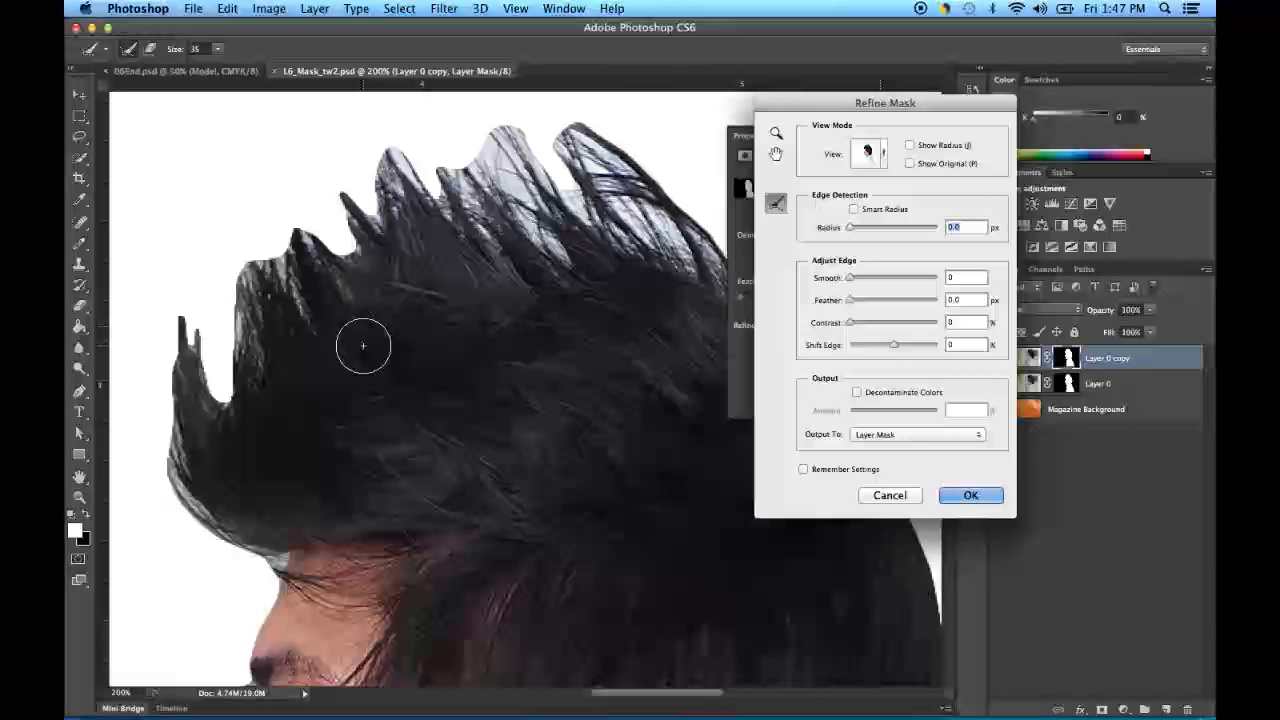
pyautogui.press(']')
pyautogui.press(']')
pyautogui.press(']')
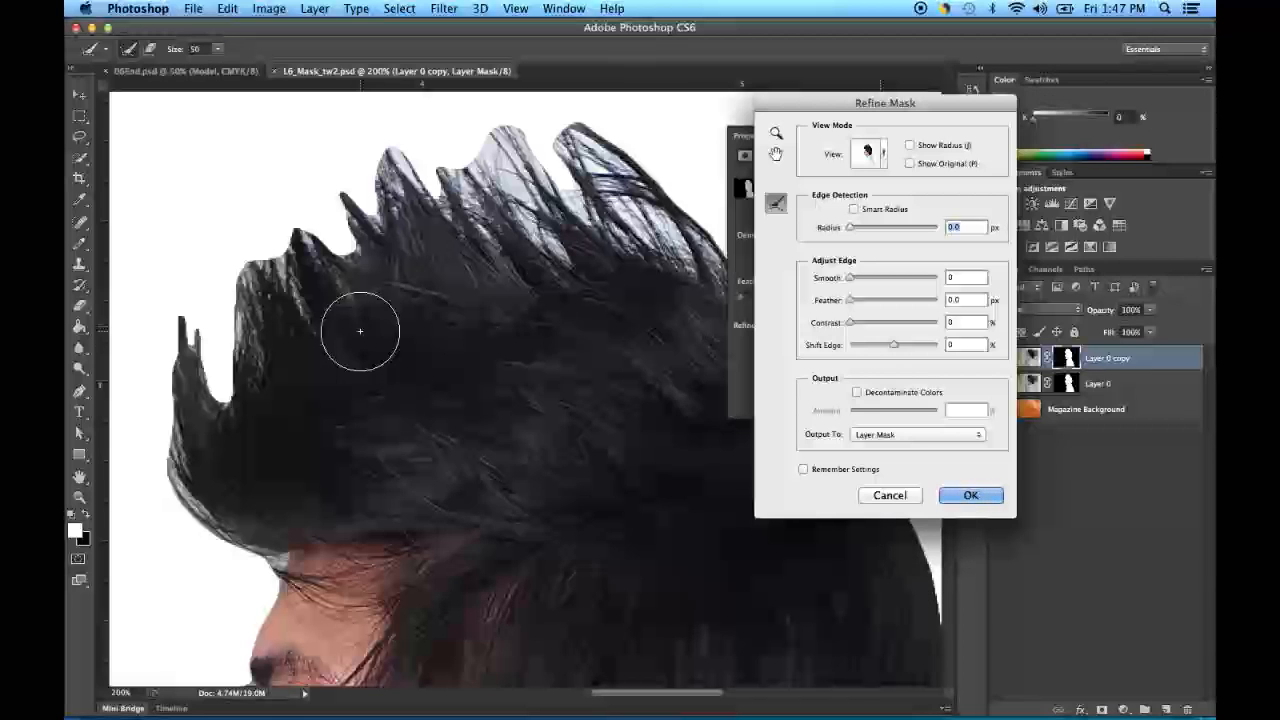
pyautogui.moveTo(349, 366); pyautogui.dragTo(426, 396)
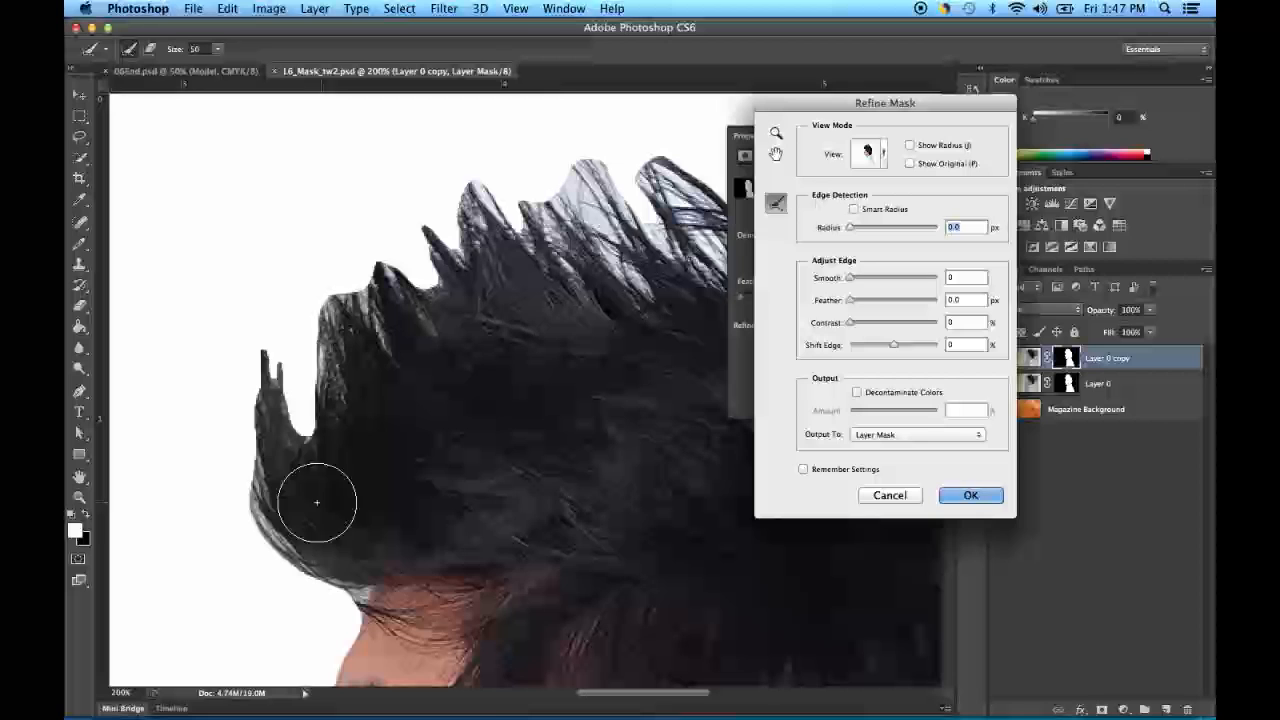
pyautogui.moveTo(320, 503); pyautogui.dragTo(359, 553)
pyautogui.moveTo(255, 480)
pyautogui.mouseDown()
pyautogui.moveTo(228, 380)
pyautogui.moveTo(234, 286)
pyautogui.mouseUp()
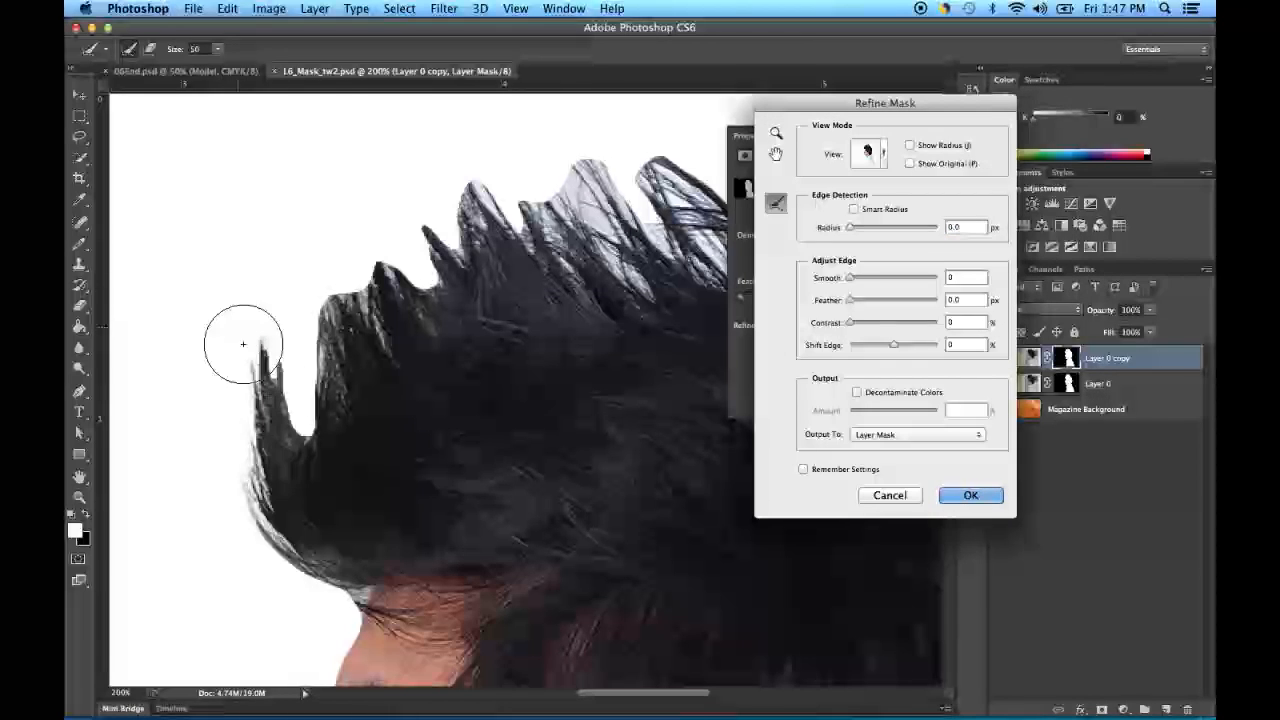
pyautogui.moveTo(286, 457)
pyautogui.mouseDown()
pyautogui.moveTo(251, 343)
pyautogui.moveTo(233, 200)
pyautogui.mouseUp()
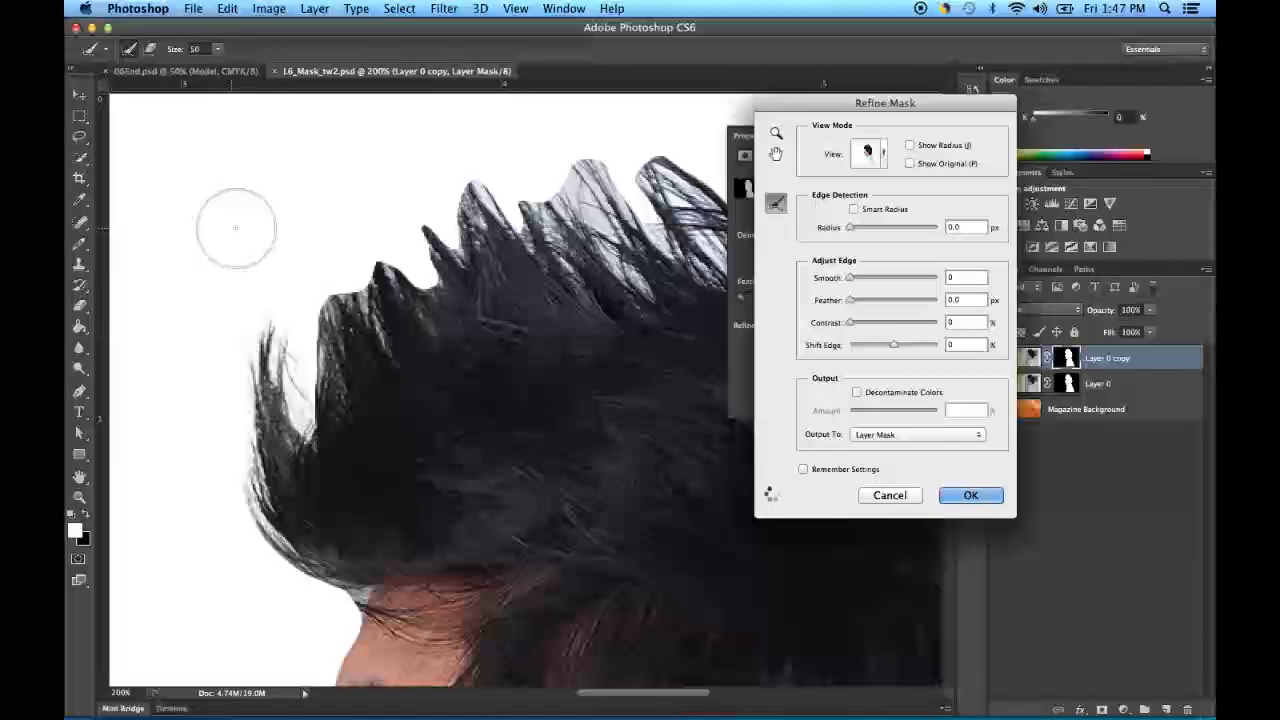
# - Brush the Refine Radius tool at size 50 over the spiky hair tips toward the crown and down the front curl
pyautogui.moveTo(323, 418); pyautogui.dragTo(272, 148)
pyautogui.moveTo(399, 343)
pyautogui.mouseDown()
pyautogui.moveTo(337, 251)
pyautogui.moveTo(316, 150)
pyautogui.mouseUp()
pyautogui.moveTo(375, 300)
pyautogui.mouseDown()
pyautogui.moveTo(343, 186)
pyautogui.moveTo(343, 114)
pyautogui.moveTo(338, 125)
pyautogui.mouseUp()
pyautogui.moveTo(405, 215); pyautogui.dragTo(302, 132)
pyautogui.moveTo(381, 207)
pyautogui.mouseDown()
pyautogui.moveTo(200, 163)
pyautogui.moveTo(495, 265)
pyautogui.moveTo(478, 215)
pyautogui.moveTo(371, 129)
pyautogui.moveTo(335, 122)
pyautogui.mouseUp()
pyautogui.moveTo(385, 255)
pyautogui.mouseDown()
pyautogui.moveTo(491, 286)
pyautogui.moveTo(479, 228)
pyautogui.moveTo(371, 129)
pyautogui.moveTo(345, 122)
pyautogui.mouseUp()
pyautogui.moveTo(550, 203); pyautogui.dragTo(345, 124)
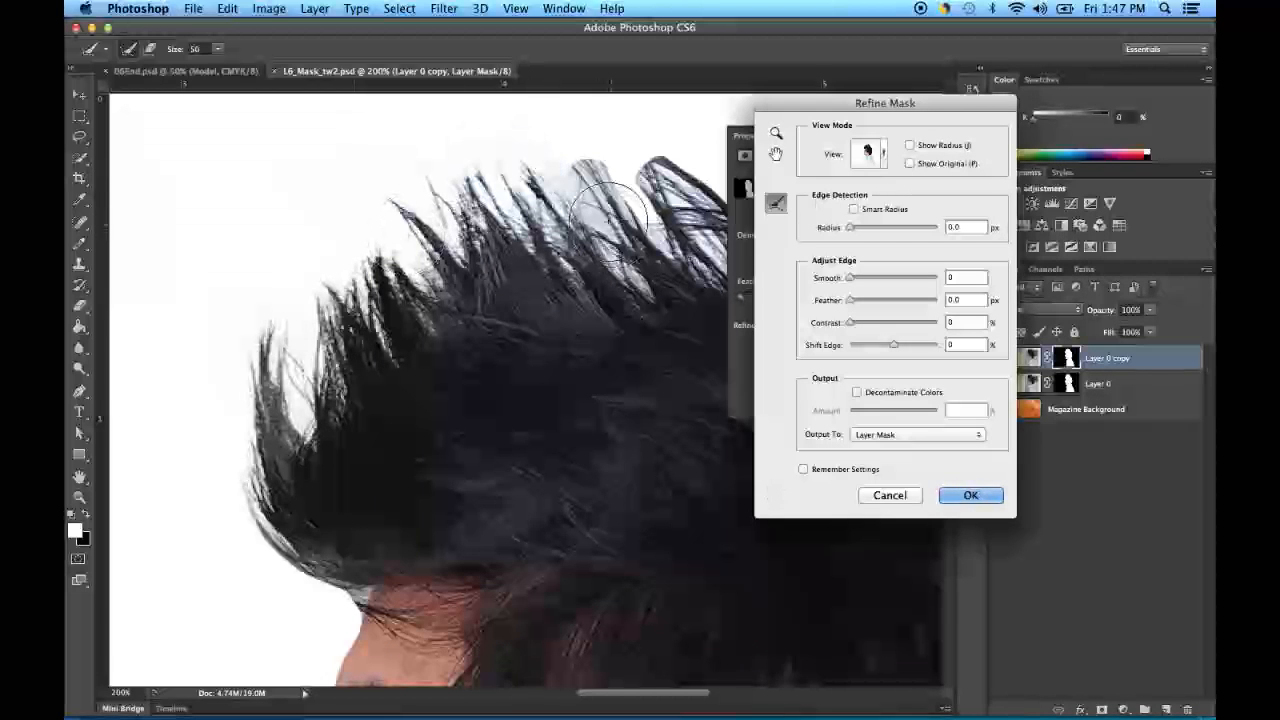
pyautogui.moveTo(608, 215); pyautogui.dragTo(426, 135)
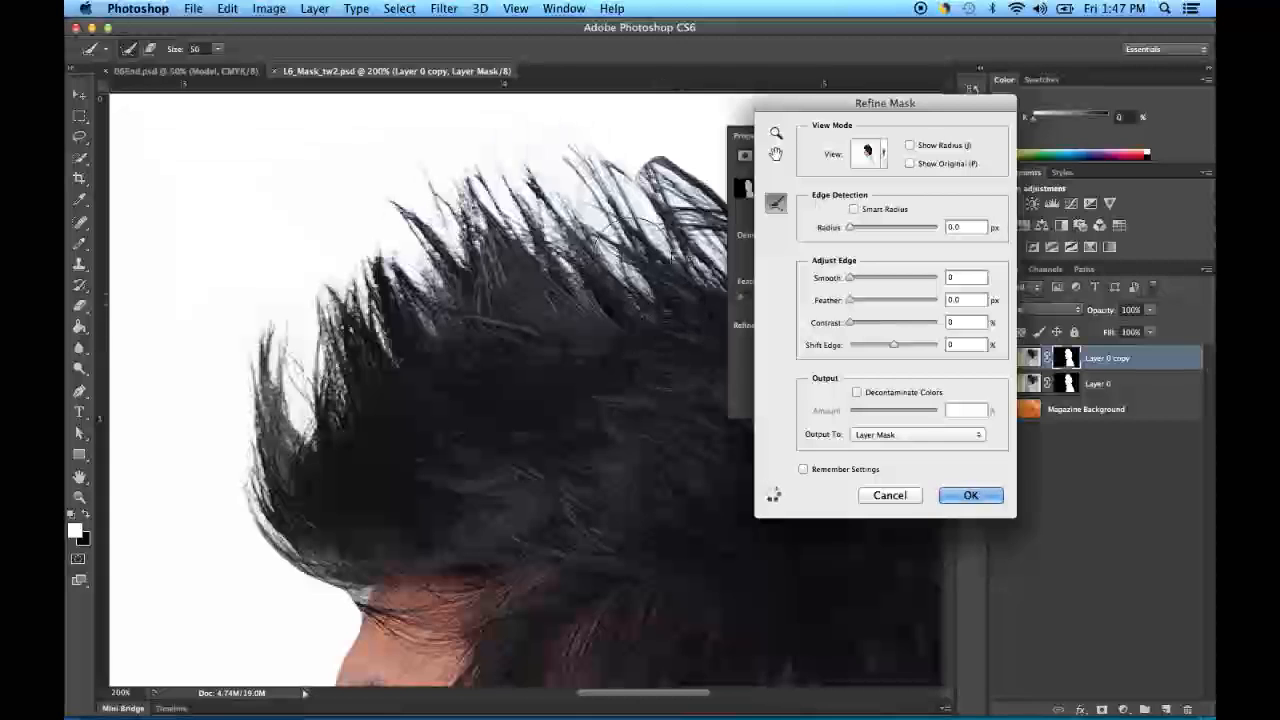
pyautogui.moveTo(605, 210); pyautogui.dragTo(496, 148)
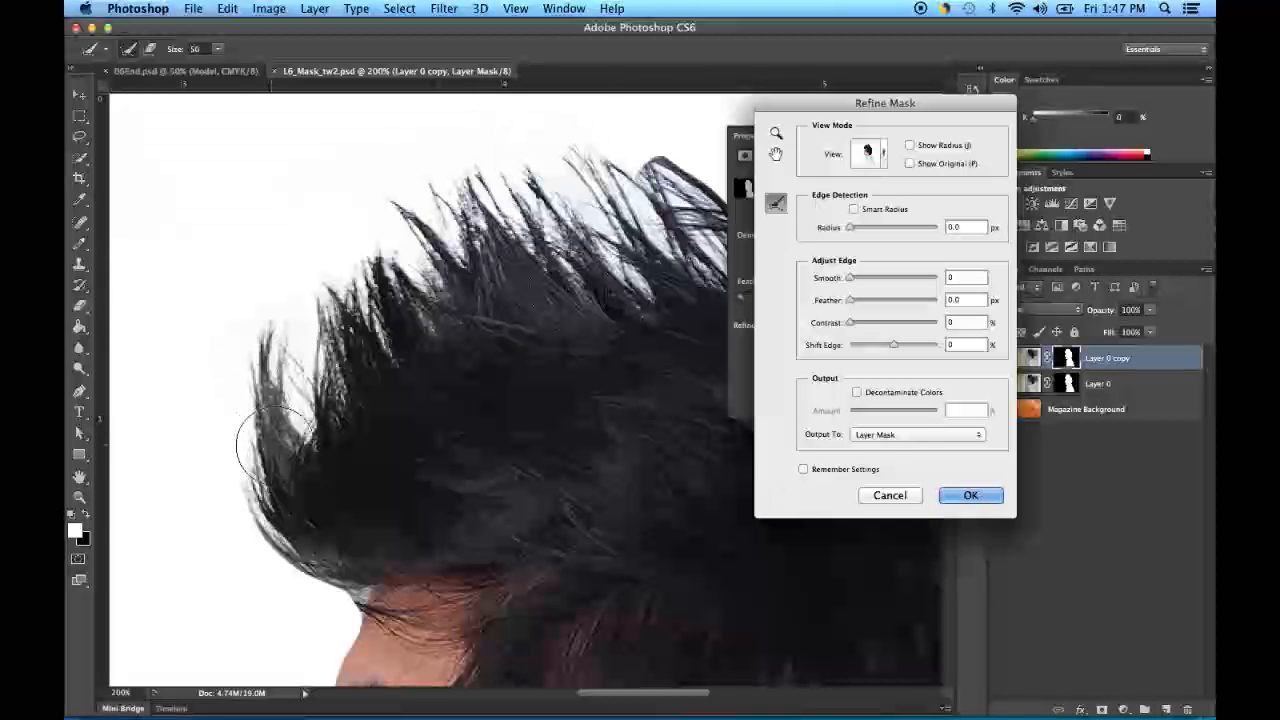
pyautogui.moveTo(288, 537)
pyautogui.mouseDown()
pyautogui.moveTo(236, 360)
pyautogui.moveTo(233, 275)
pyautogui.moveTo(234, 289)
pyautogui.mouseUp()
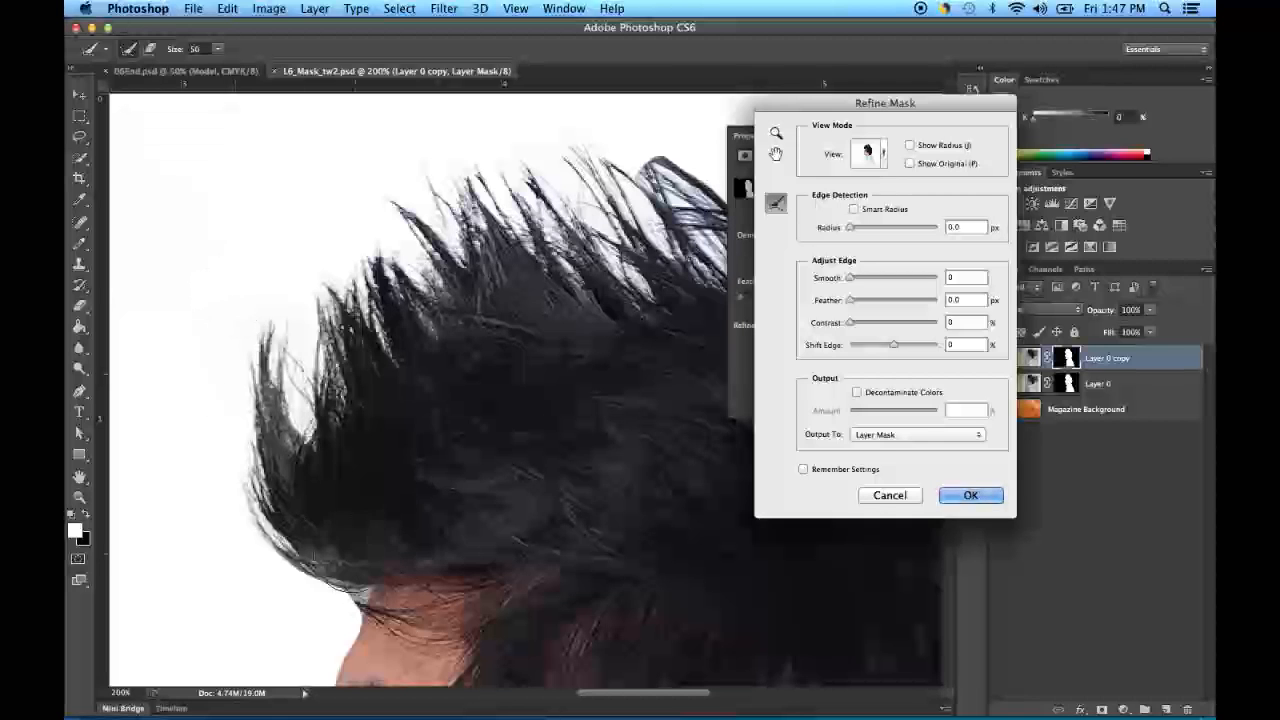
pyautogui.moveTo(314, 523); pyautogui.dragTo(247, 370)
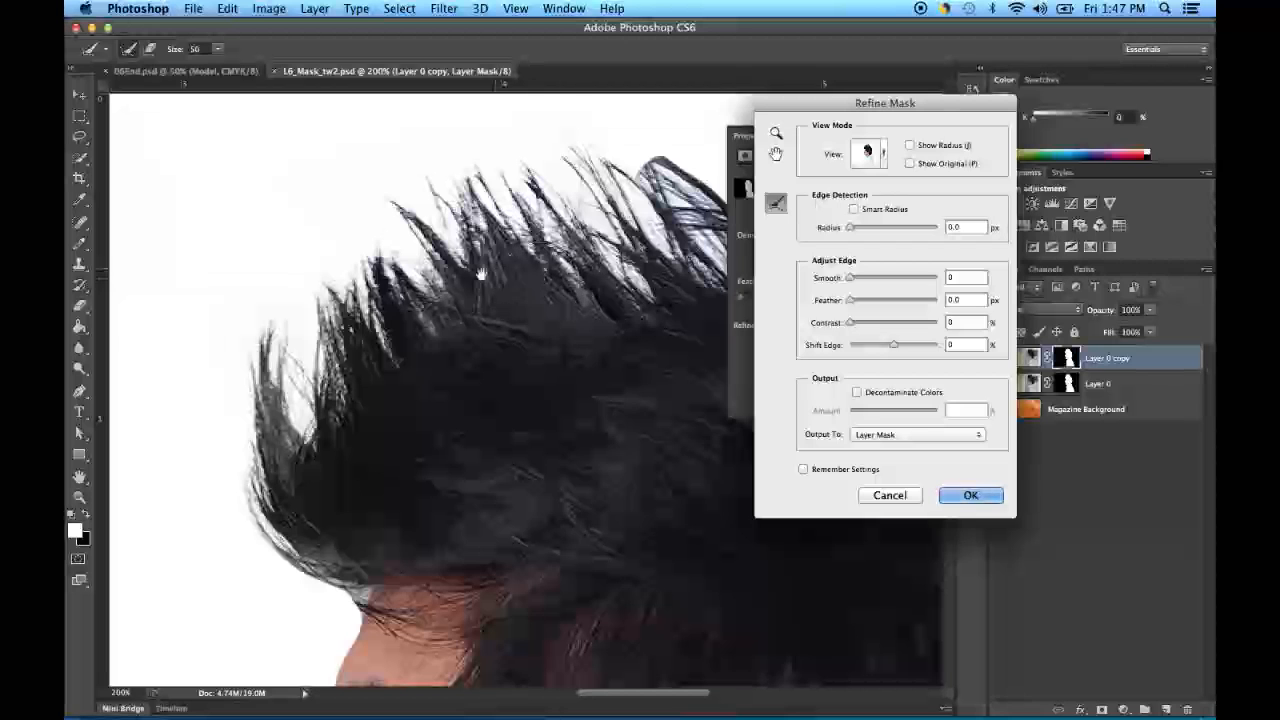
# - Refine the mask edge around the tall hair tuft at the crown and down its back slope with brush size 50
pyautogui.moveTo(480, 273); pyautogui.dragTo(375, 335)
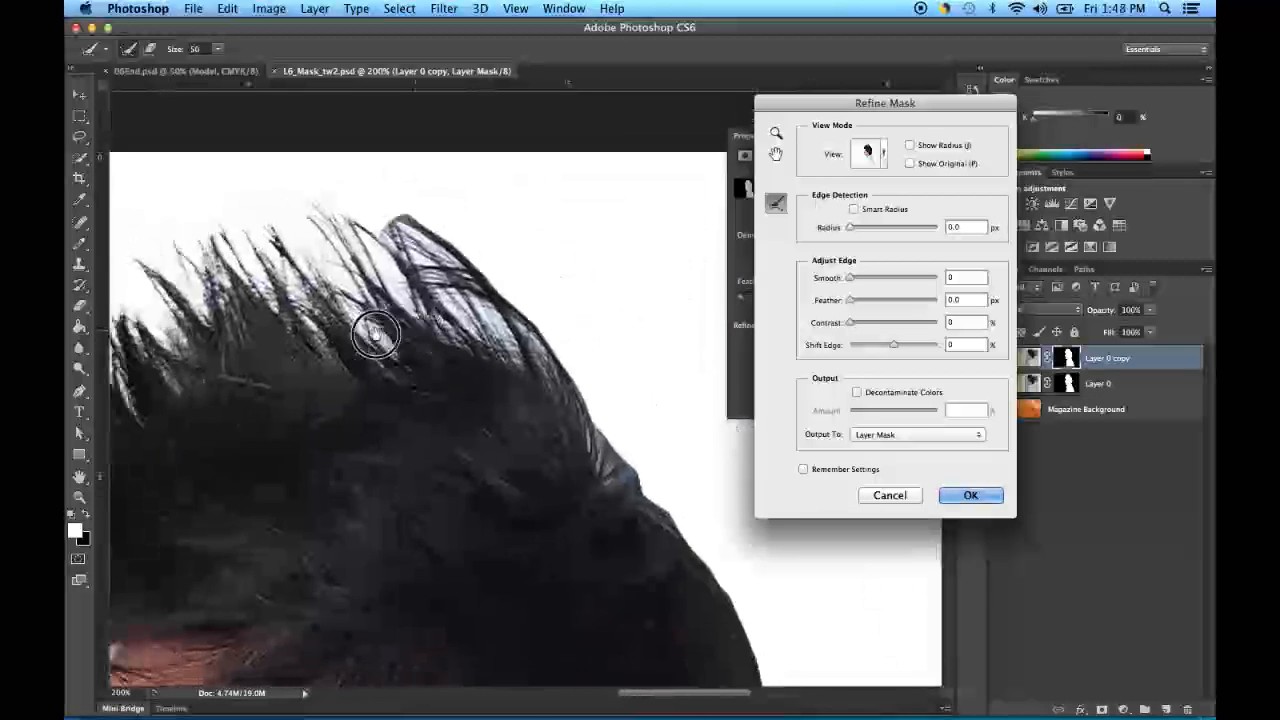
pyautogui.moveTo(506, 312)
pyautogui.mouseDown()
pyautogui.moveTo(329, 214)
pyautogui.moveTo(186, 243)
pyautogui.mouseUp()
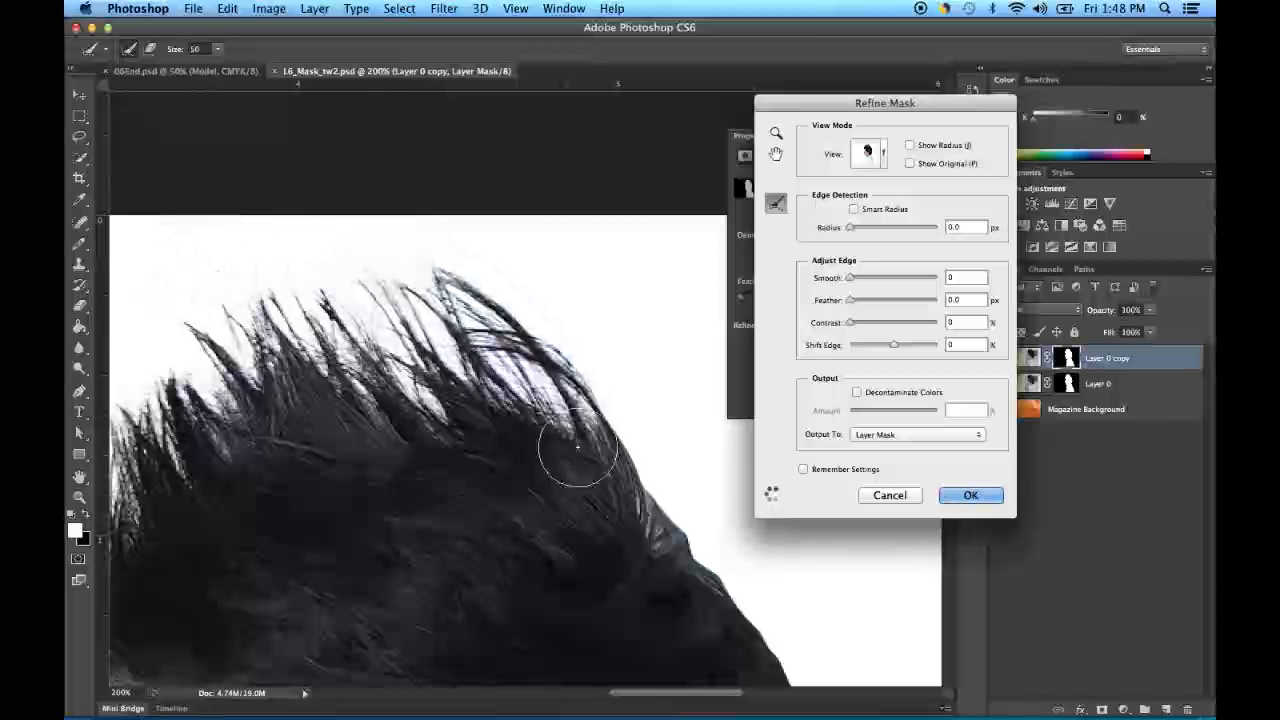
pyautogui.moveTo(412, 245); pyautogui.dragTo(458, 248)
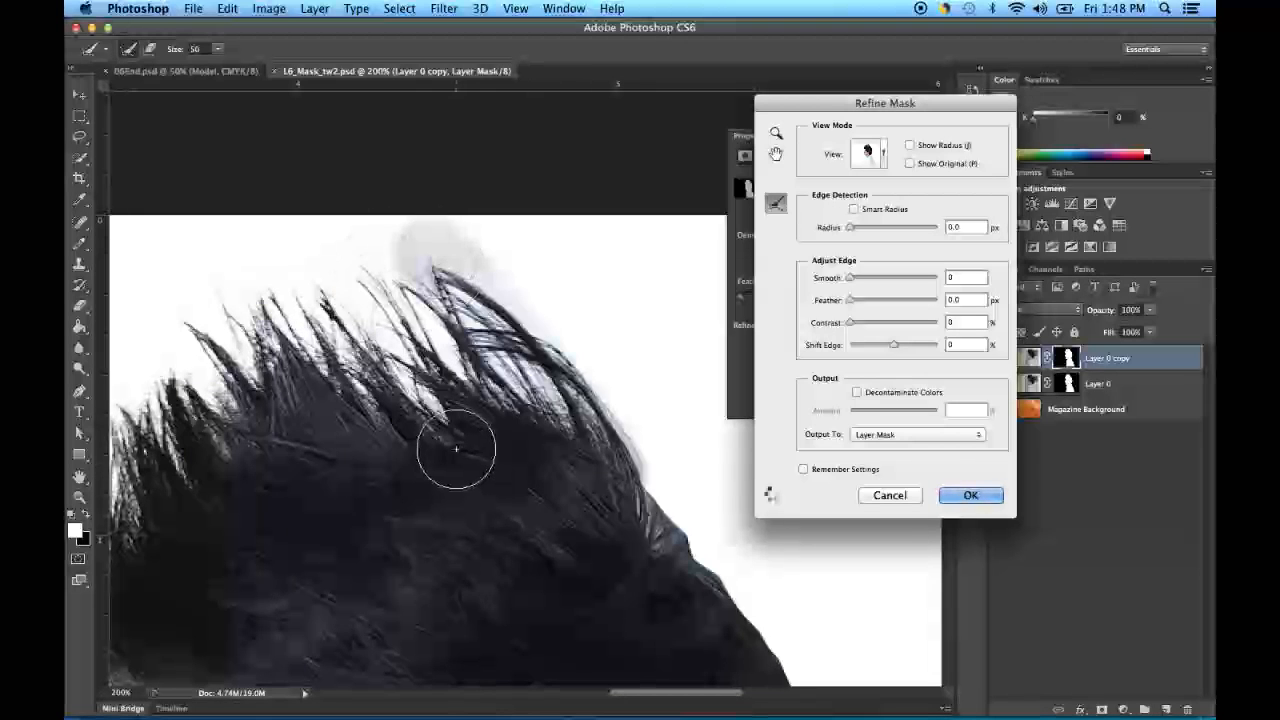
pyautogui.moveTo(360, 300)
pyautogui.mouseDown()
pyautogui.moveTo(288, 258)
pyautogui.moveTo(160, 261)
pyautogui.mouseUp()
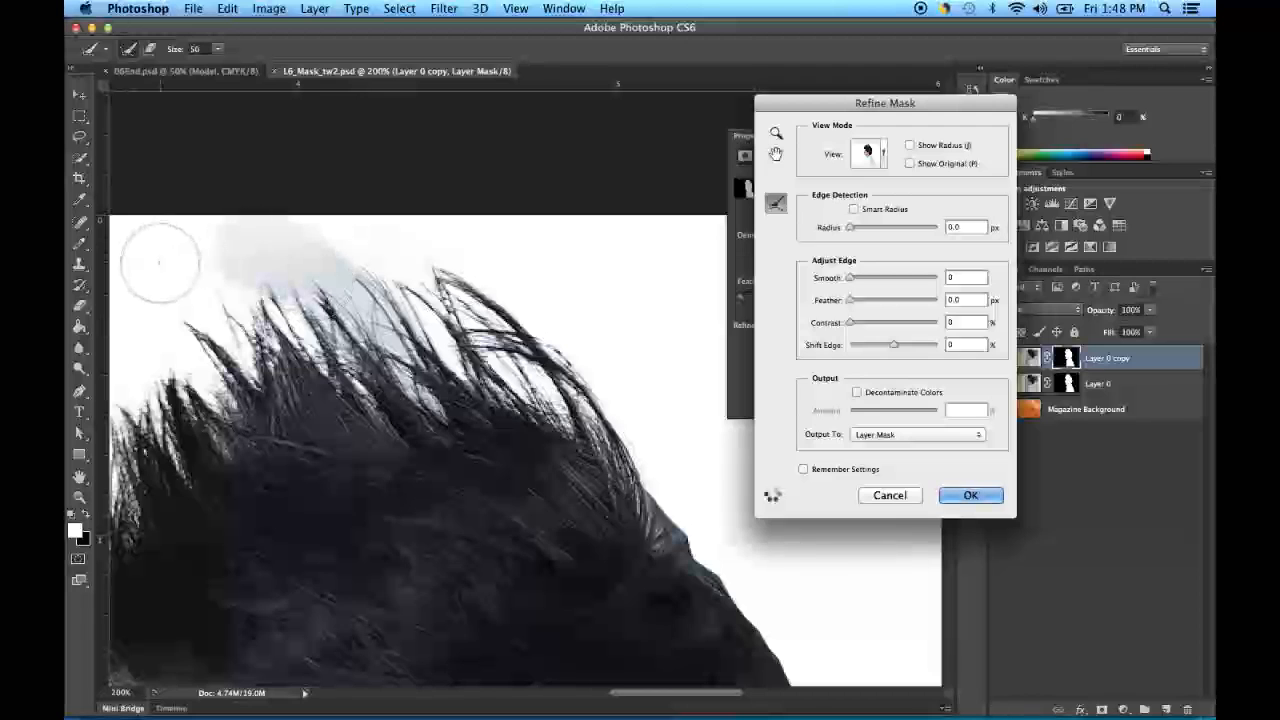
pyautogui.moveTo(640, 537)
pyautogui.mouseDown()
pyautogui.moveTo(637, 392)
pyautogui.moveTo(619, 347)
pyautogui.moveTo(575, 395)
pyautogui.mouseUp()
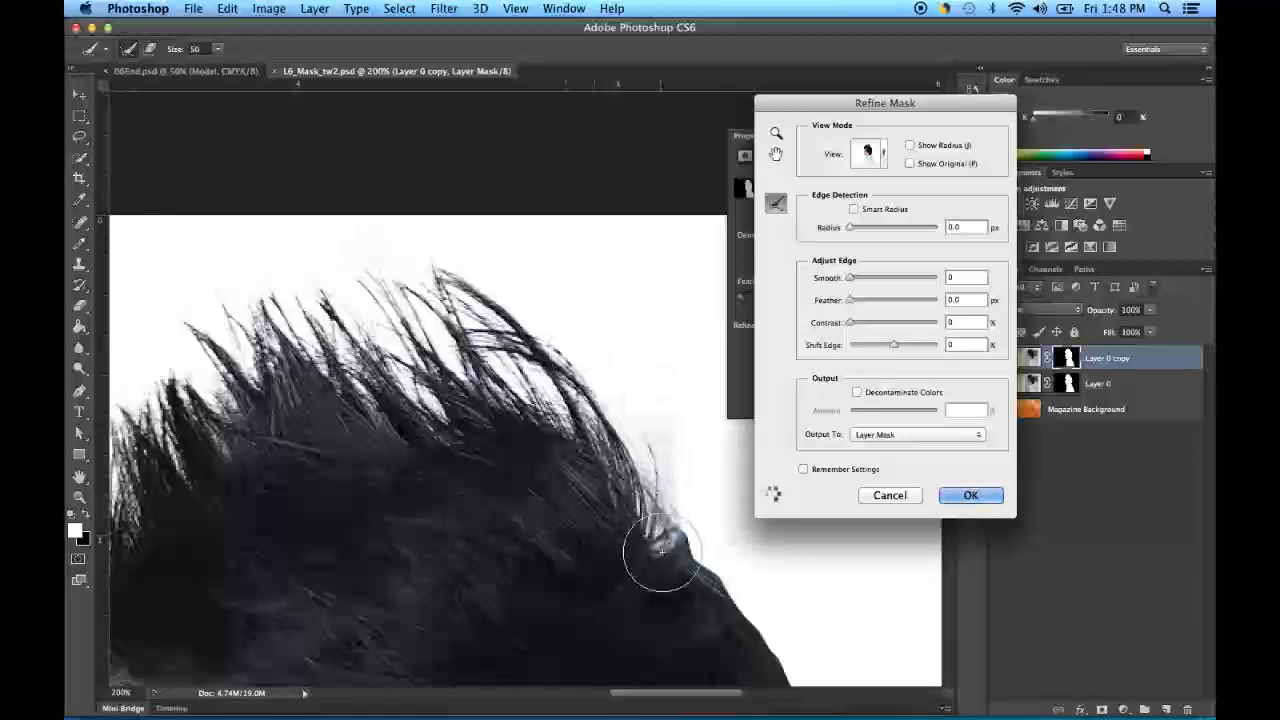
# - Refine the hair edge along the back of the head from below the crown tuft down to the shirt collar
pyautogui.moveTo(672, 556)
pyautogui.mouseDown()
pyautogui.moveTo(767, 571)
pyautogui.moveTo(777, 587)
pyautogui.mouseUp()
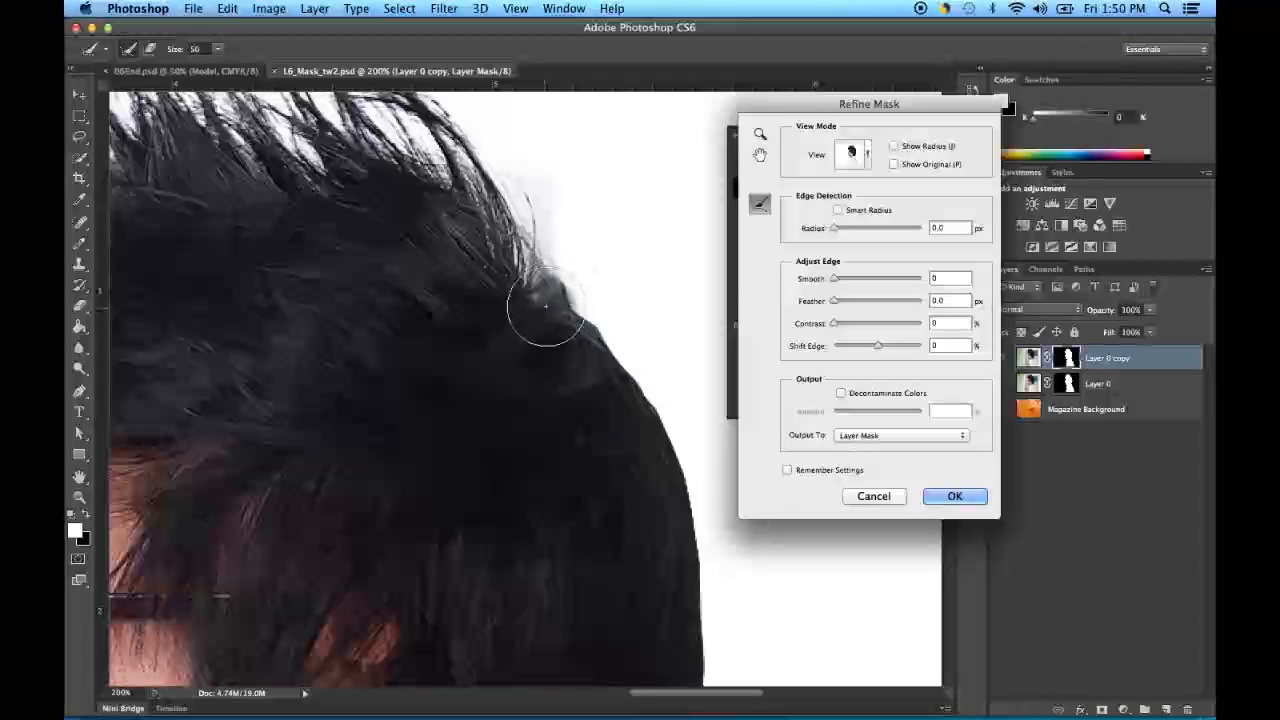
pyautogui.moveTo(580, 290); pyautogui.dragTo(618, 289)
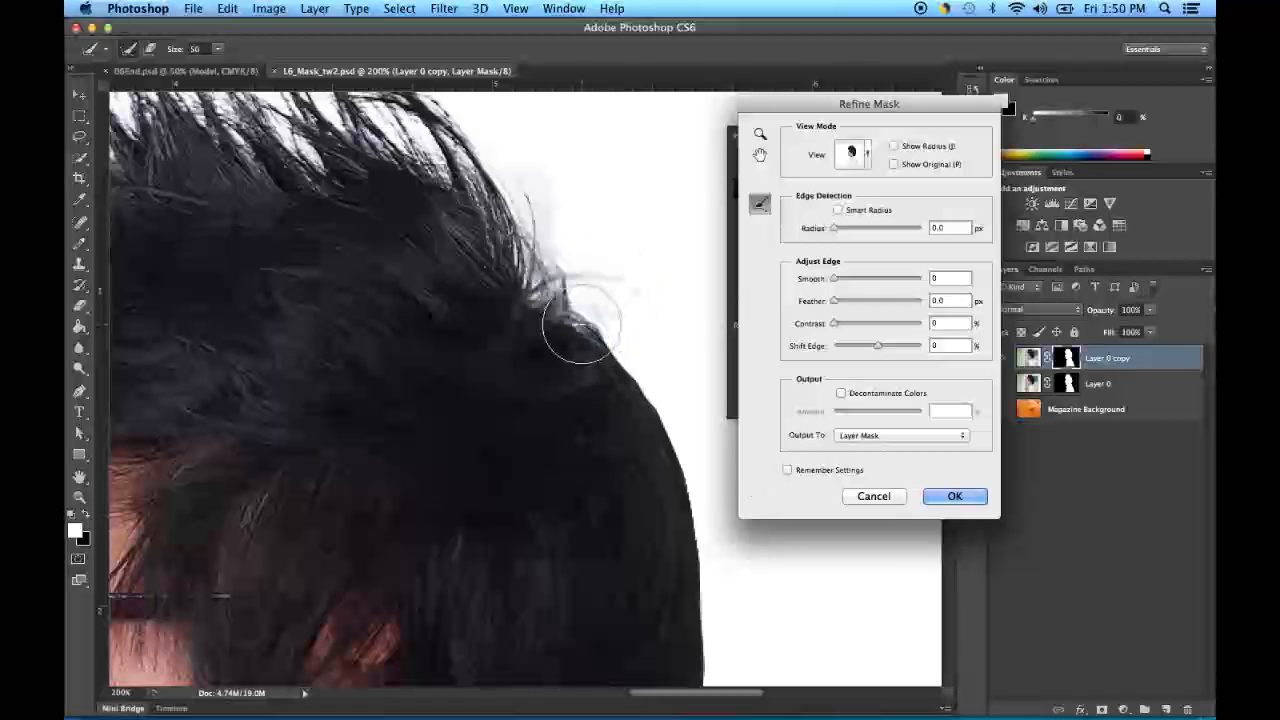
pyautogui.moveTo(560, 335)
pyautogui.mouseDown()
pyautogui.moveTo(621, 353)
pyautogui.moveTo(644, 389)
pyautogui.moveTo(683, 543)
pyautogui.mouseUp()
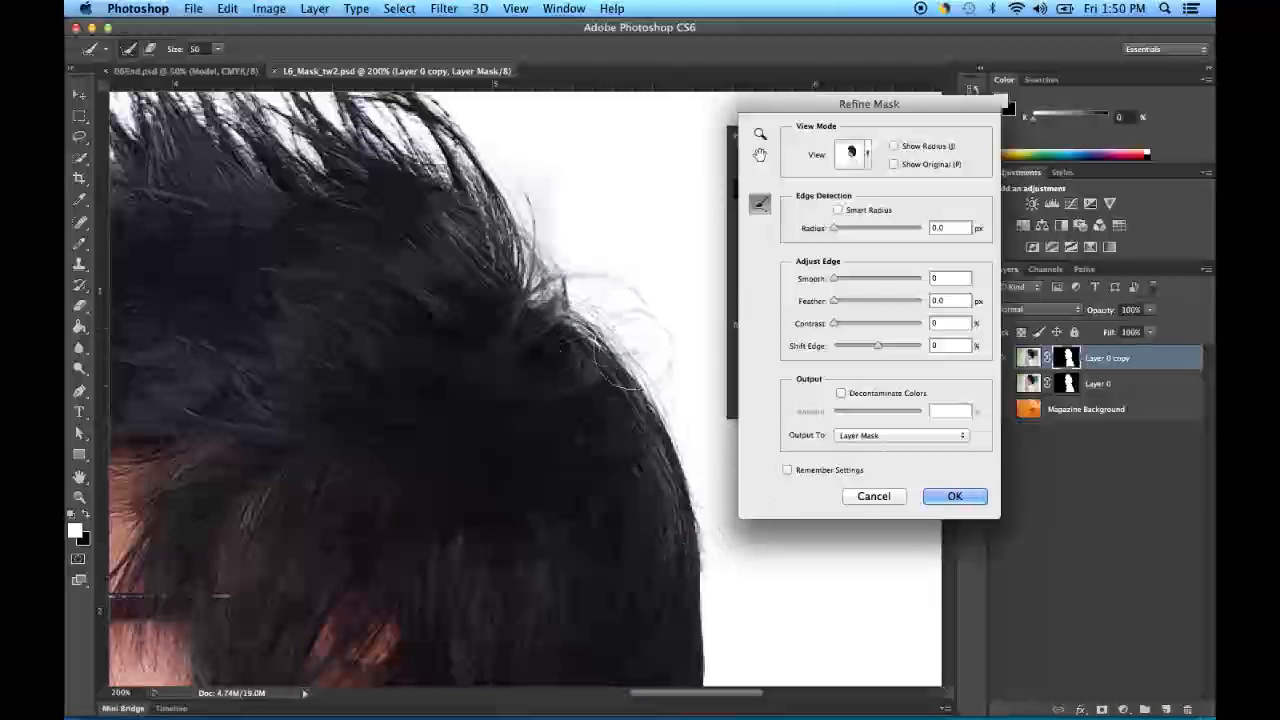
pyautogui.moveTo(605, 520); pyautogui.dragTo(555, 368)
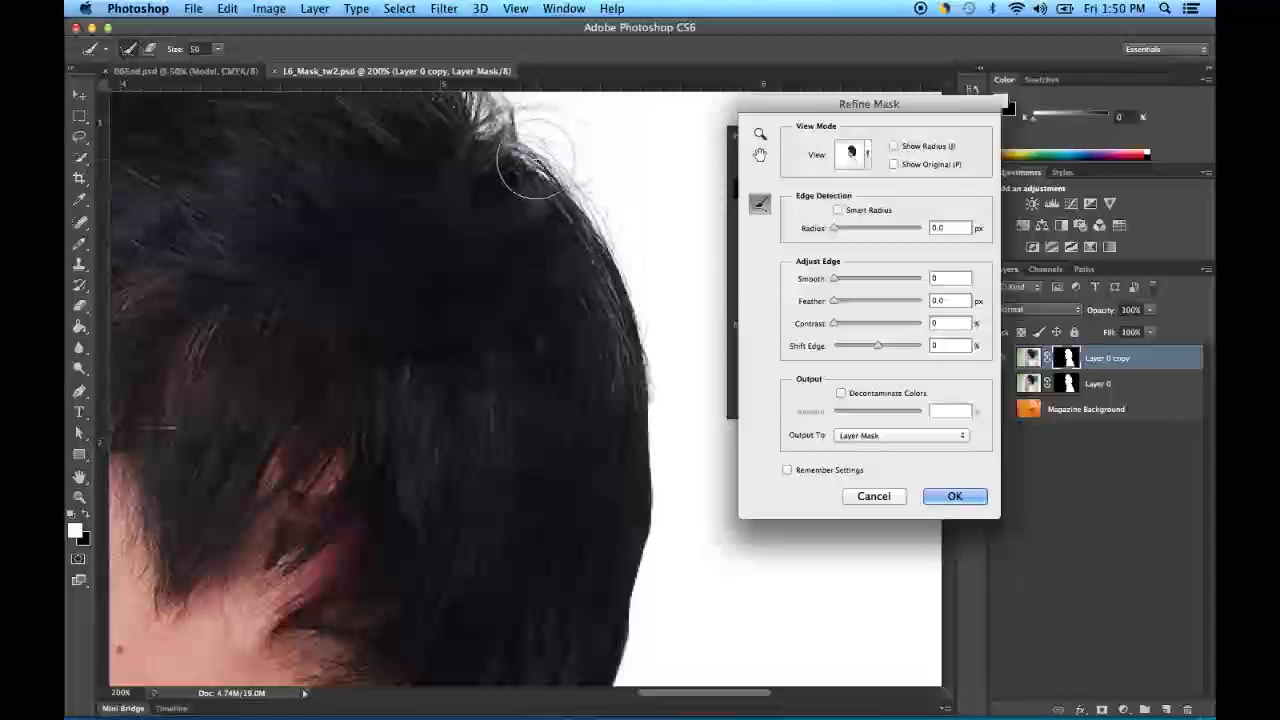
pyautogui.moveTo(515, 125)
pyautogui.mouseDown()
pyautogui.moveTo(587, 253)
pyautogui.moveTo(625, 364)
pyautogui.moveTo(644, 482)
pyautogui.moveTo(646, 580)
pyautogui.mouseUp()
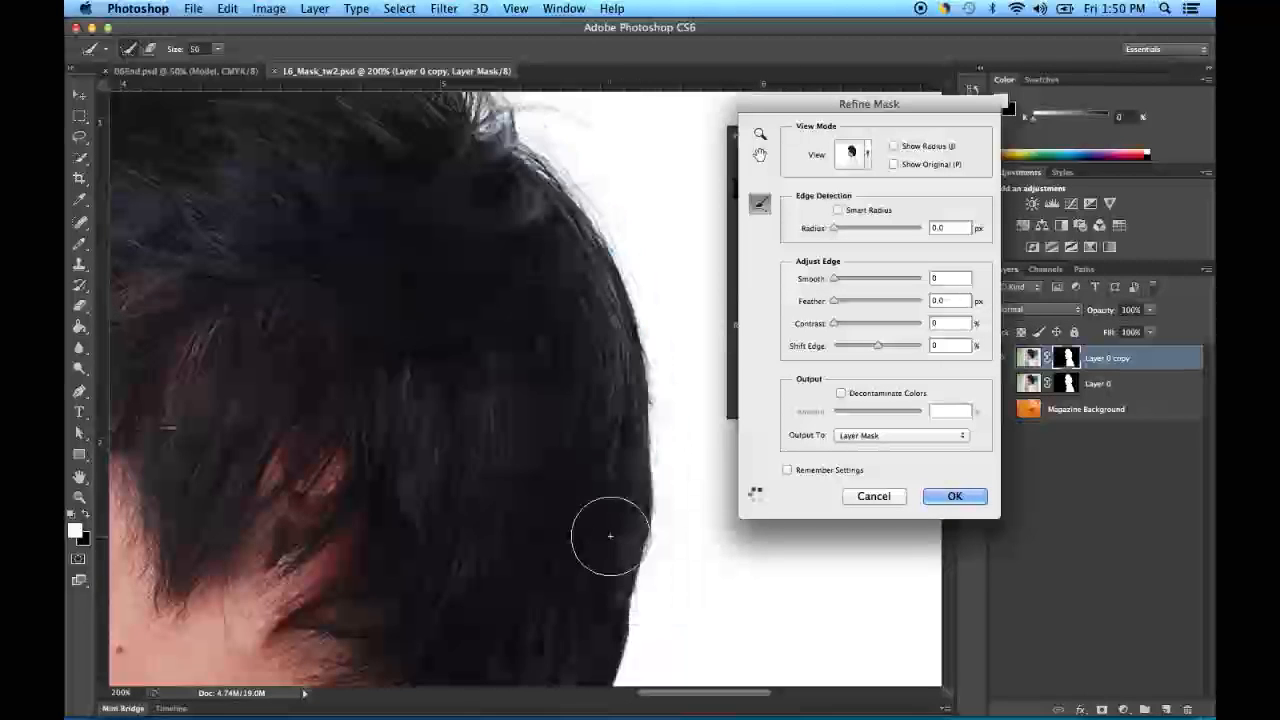
pyautogui.moveTo(546, 485); pyautogui.dragTo(543, 290)
pyautogui.moveTo(628, 262)
pyautogui.mouseDown()
pyautogui.moveTo(623, 363)
pyautogui.moveTo(551, 490)
pyautogui.moveTo(514, 517)
pyautogui.moveTo(560, 446)
pyautogui.moveTo(577, 387)
pyautogui.mouseUp()
pyautogui.moveTo(537, 515); pyautogui.dragTo(595, 380)
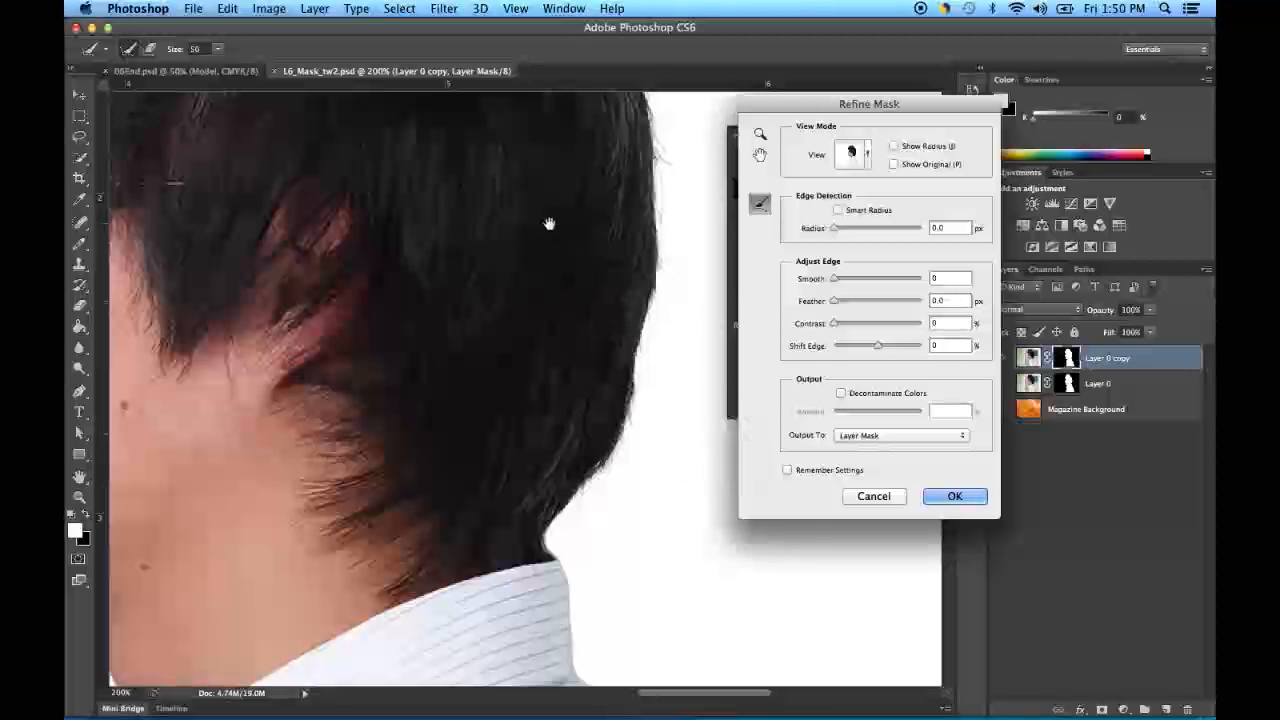
# - Go over the spiky hair tips on top of the head and the front curl again with the Refine Radius tool
pyautogui.scroll(20, 549, 223)
pyautogui.moveTo(482, 286); pyautogui.dragTo(511, 382)
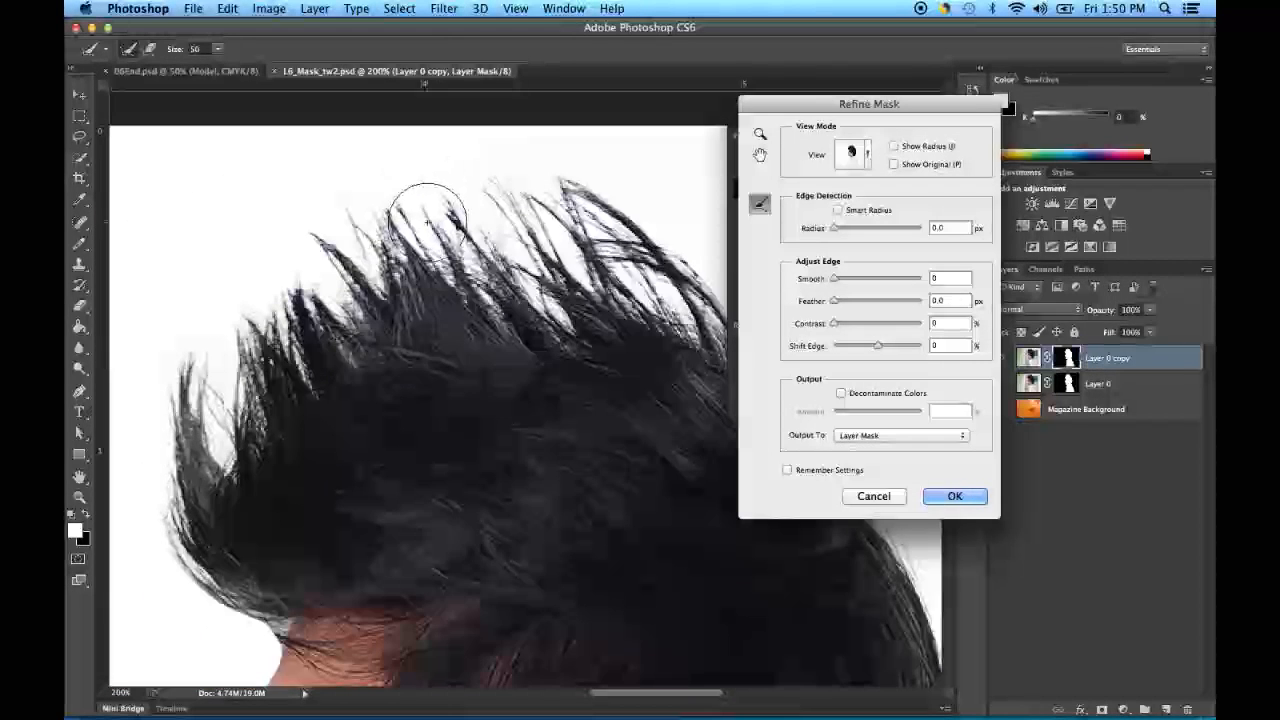
pyautogui.moveTo(427, 215); pyautogui.dragTo(386, 166)
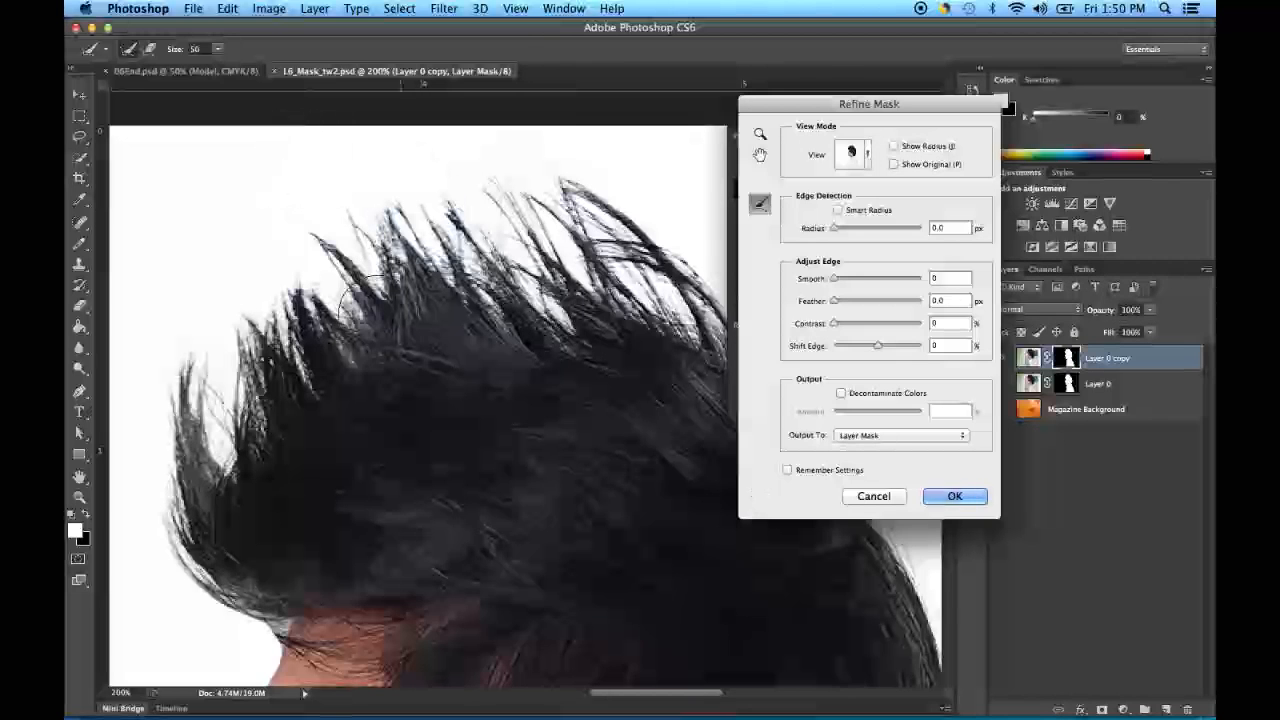
pyautogui.moveTo(180, 440); pyautogui.dragTo(185, 328)
pyautogui.moveTo(483, 232); pyautogui.dragTo(722, 250)
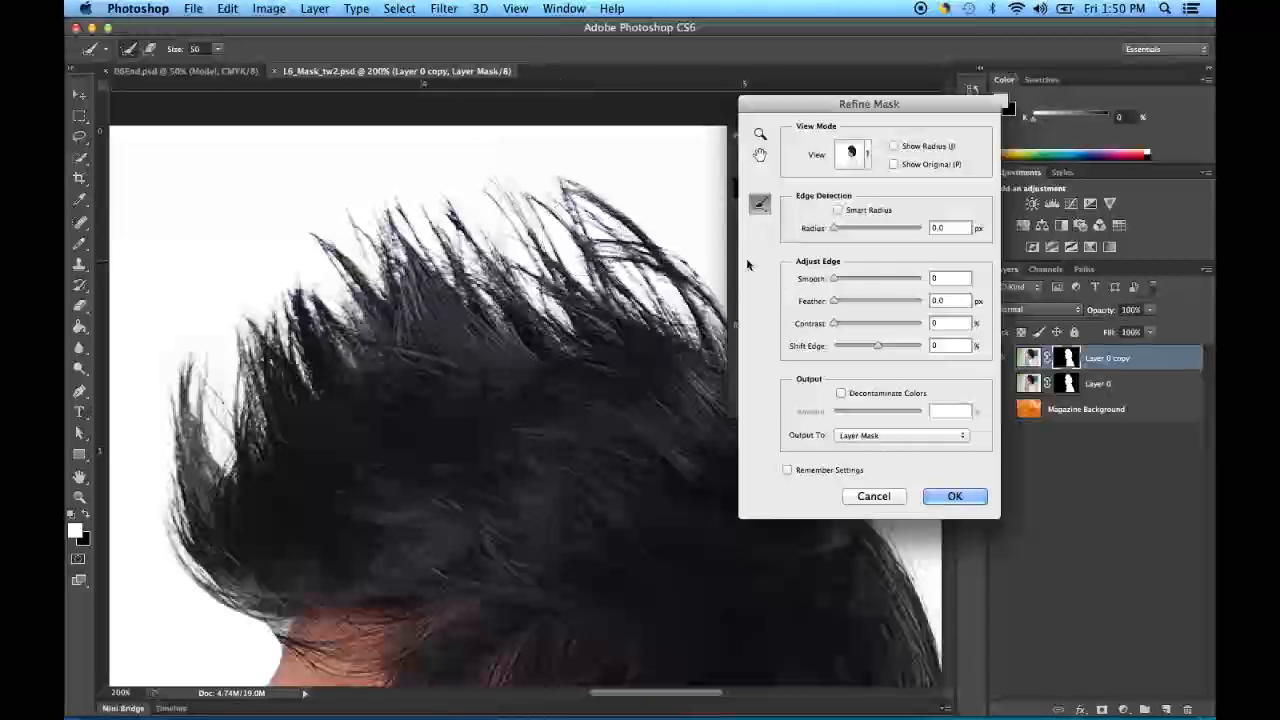
# - Preview the mask On Black and brush over the light fringe between the strands near the crown tuft
pyautogui.click(868, 155)
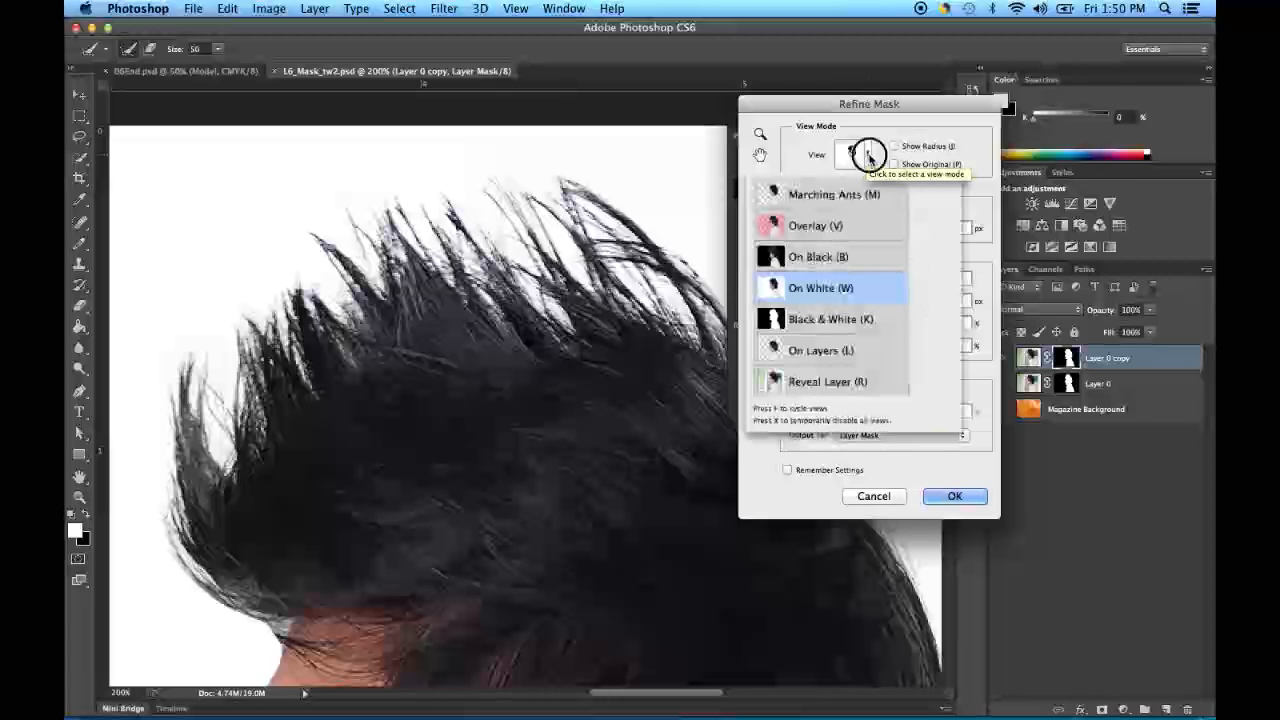
pyautogui.click(856, 258)
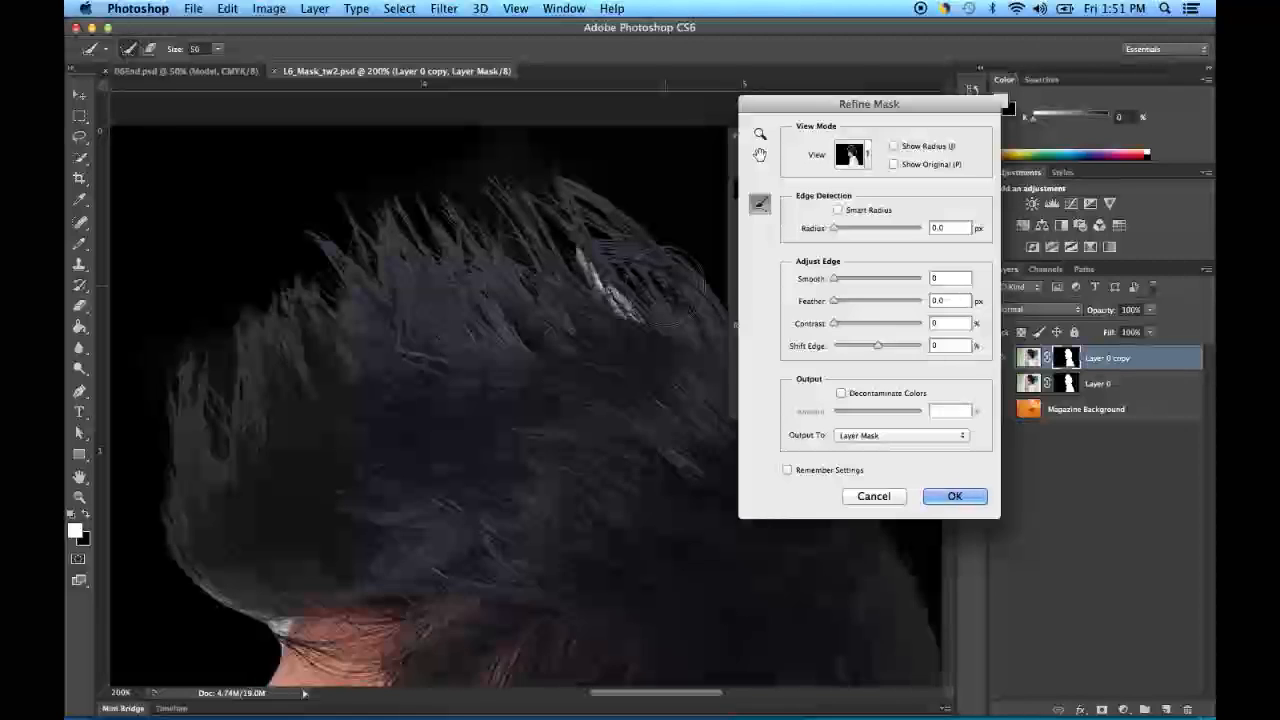
pyautogui.moveTo(630, 300)
pyautogui.mouseDown()
pyautogui.moveTo(634, 289)
pyautogui.moveTo(586, 271)
pyautogui.moveTo(557, 214)
pyautogui.moveTo(514, 206)
pyautogui.mouseUp()
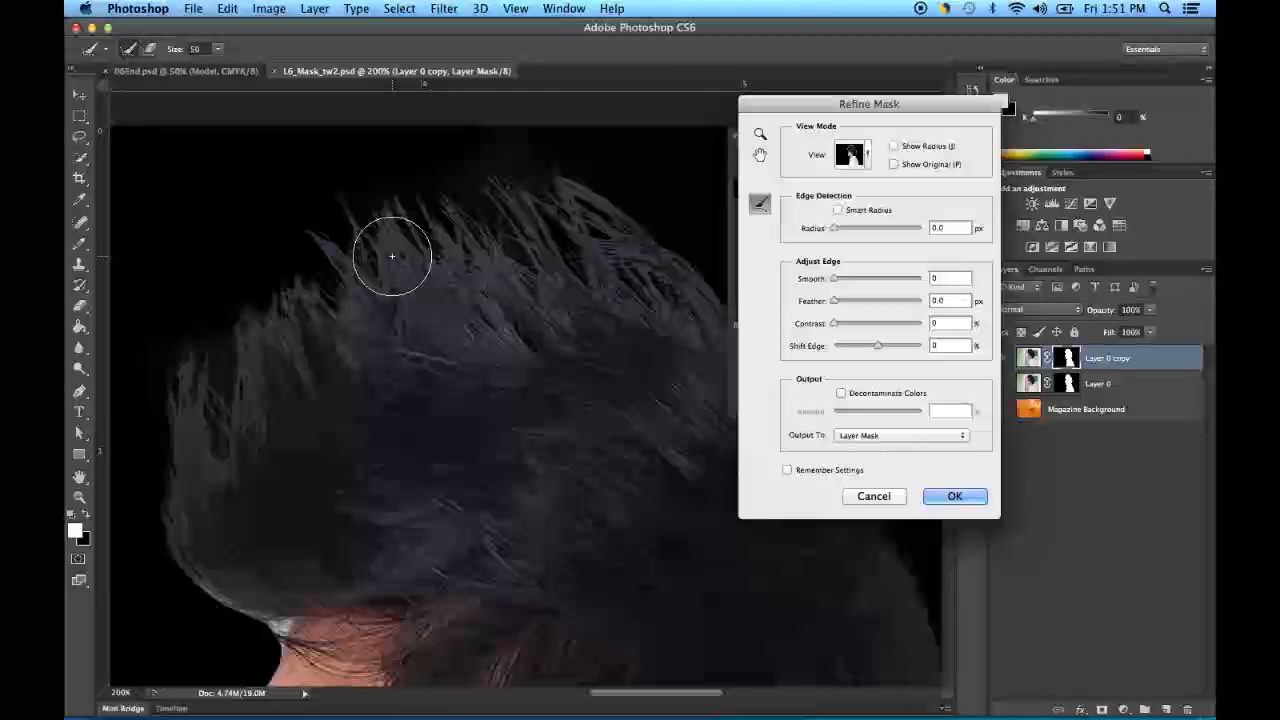
# - Refine the light fringe under the front curl where it meets the forehead with brush size 25
pyautogui.moveTo(382, 472)
pyautogui.mouseDown()
pyautogui.moveTo(408, 306)
pyautogui.moveTo(443, 254)
pyautogui.mouseUp()
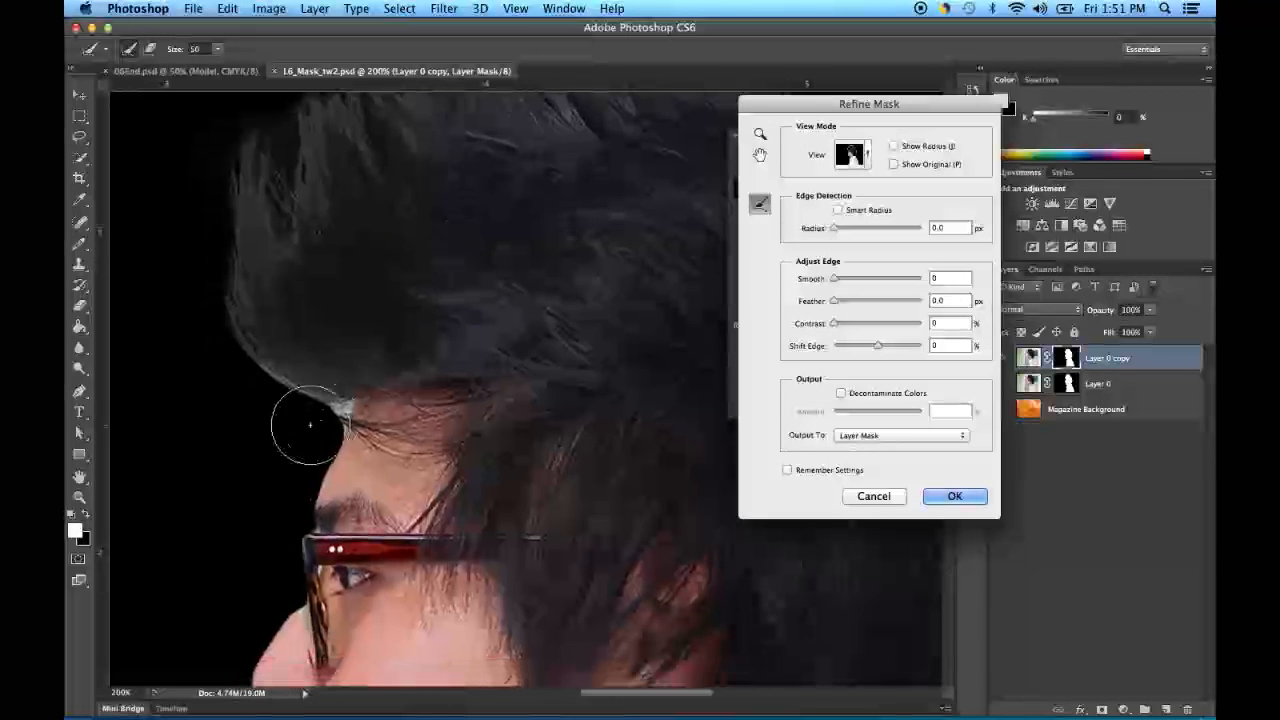
pyautogui.press('[')
pyautogui.click(341, 406)
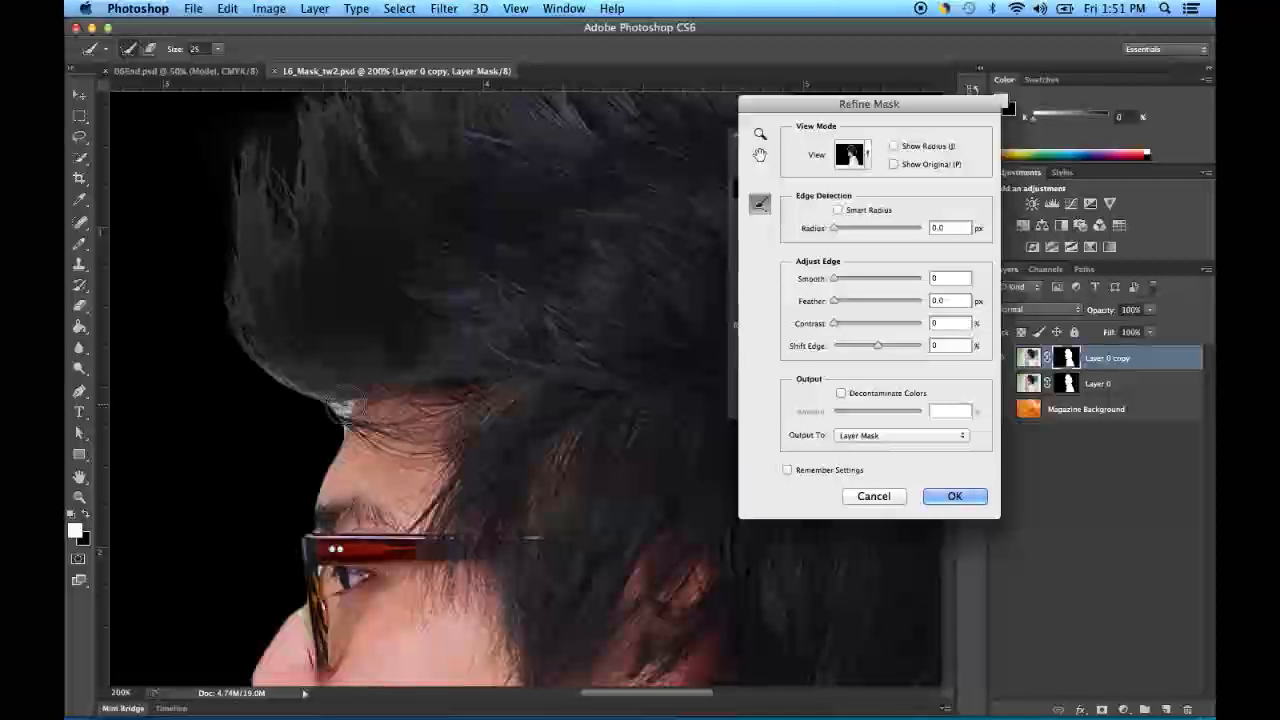
pyautogui.moveTo(341, 406); pyautogui.dragTo(256, 350)
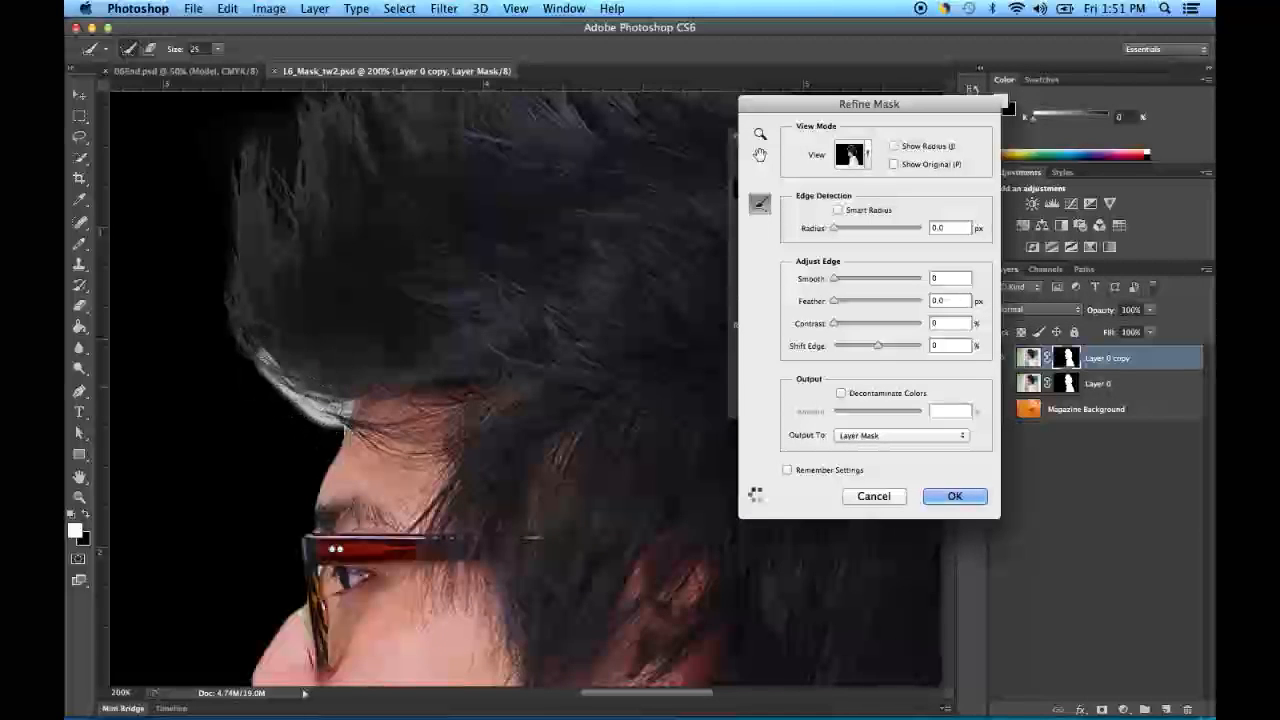
pyautogui.moveTo(341, 418)
pyautogui.mouseDown()
pyautogui.moveTo(256, 354)
pyautogui.moveTo(213, 286)
pyautogui.mouseUp()
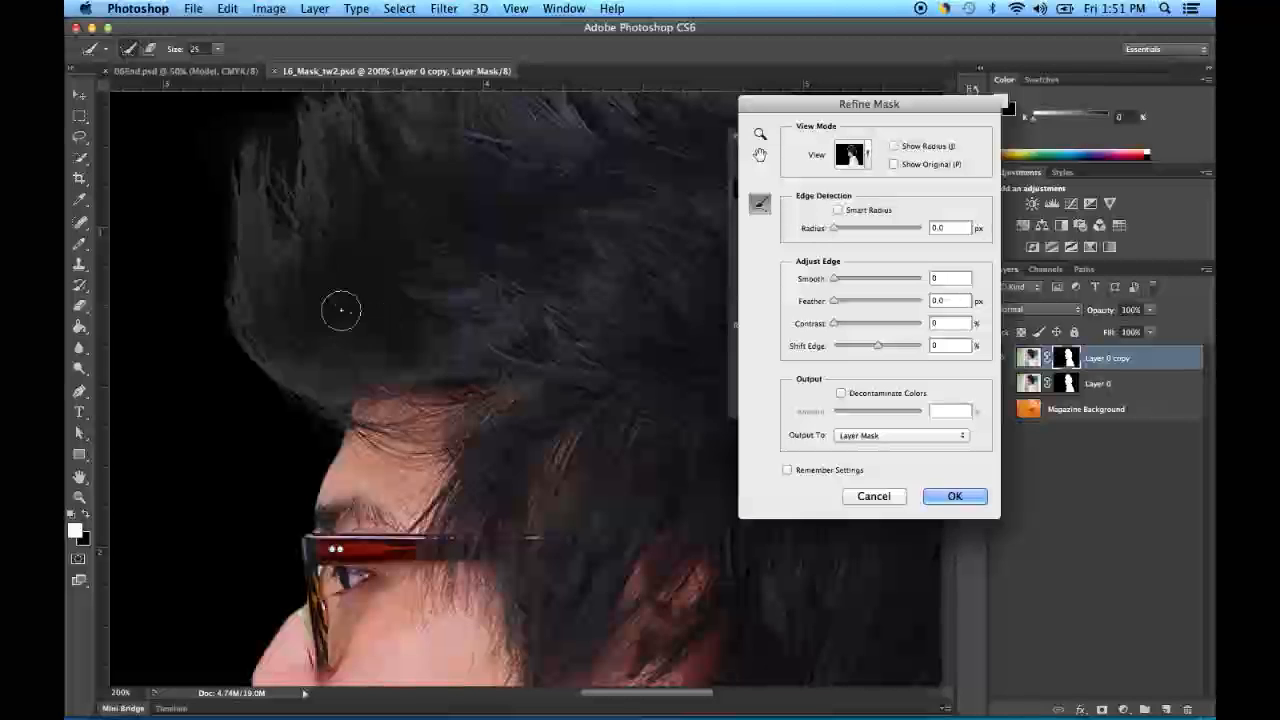
# - Brush the Refine Radius tool at size 25 along the outer hair edge at the back of the head
pyautogui.moveTo(434, 209); pyautogui.dragTo(347, 378)
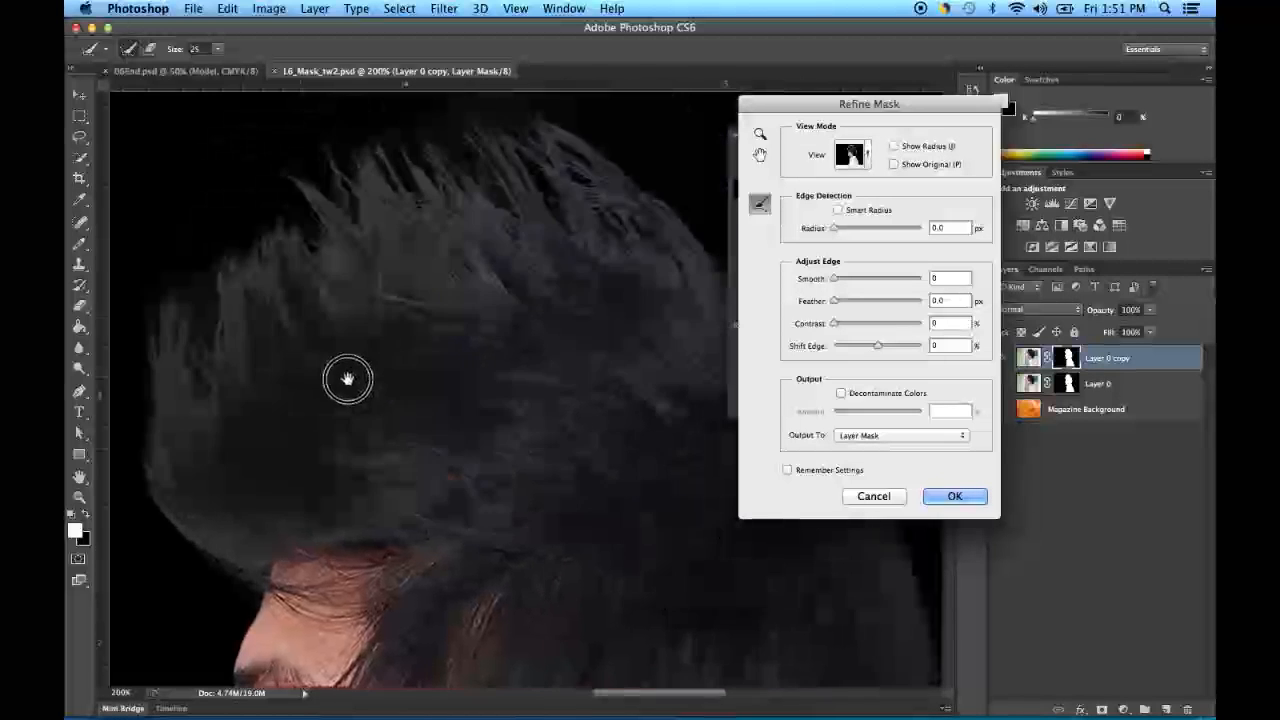
pyautogui.moveTo(471, 300); pyautogui.dragTo(354, 289)
pyautogui.moveTo(520, 383); pyautogui.dragTo(429, 306)
pyautogui.moveTo(497, 371); pyautogui.dragTo(447, 318)
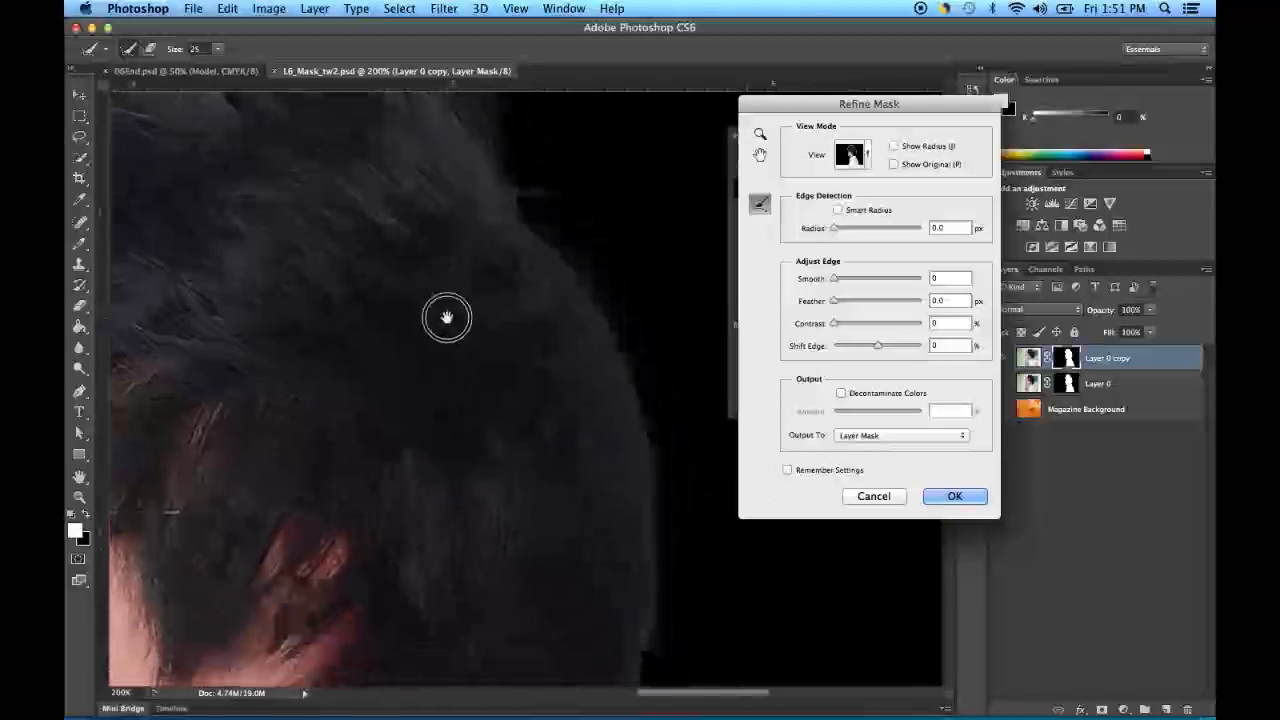
pyautogui.click(526, 237)
pyautogui.moveTo(526, 237)
pyautogui.mouseDown()
pyautogui.moveTo(622, 367)
pyautogui.moveTo(651, 514)
pyautogui.mouseUp()
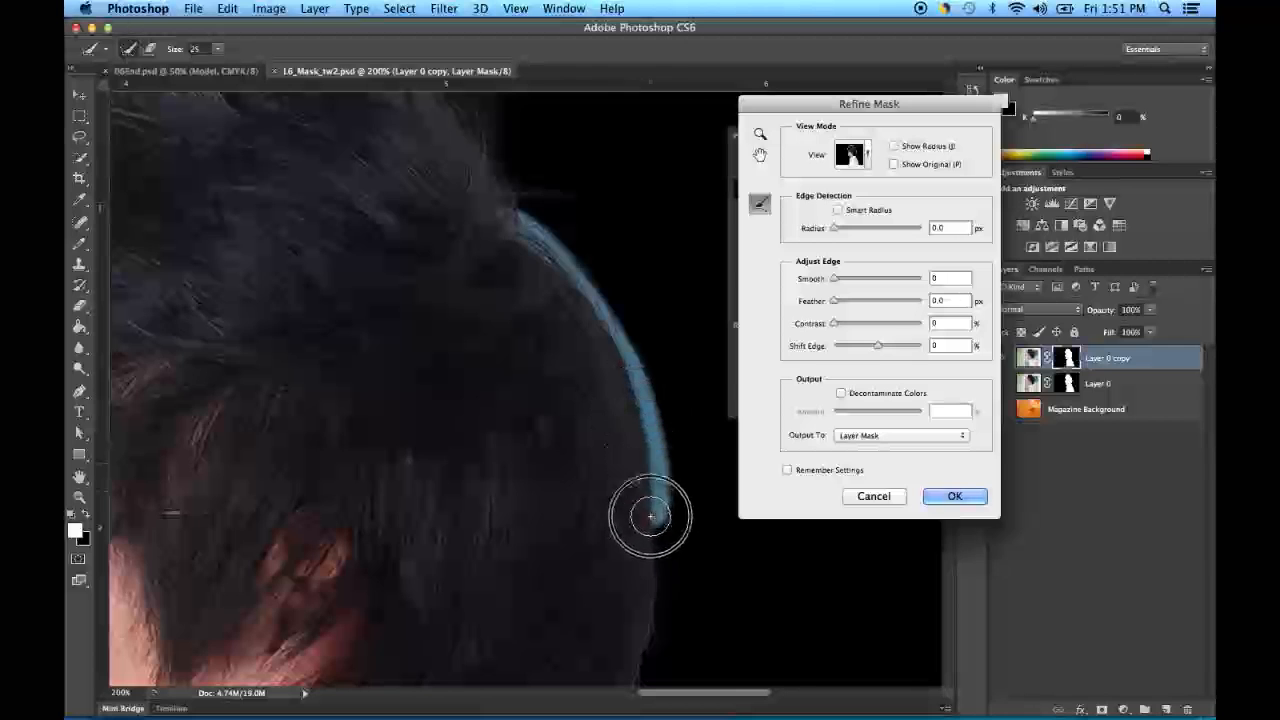
pyautogui.scroll(-5, 650, 570)
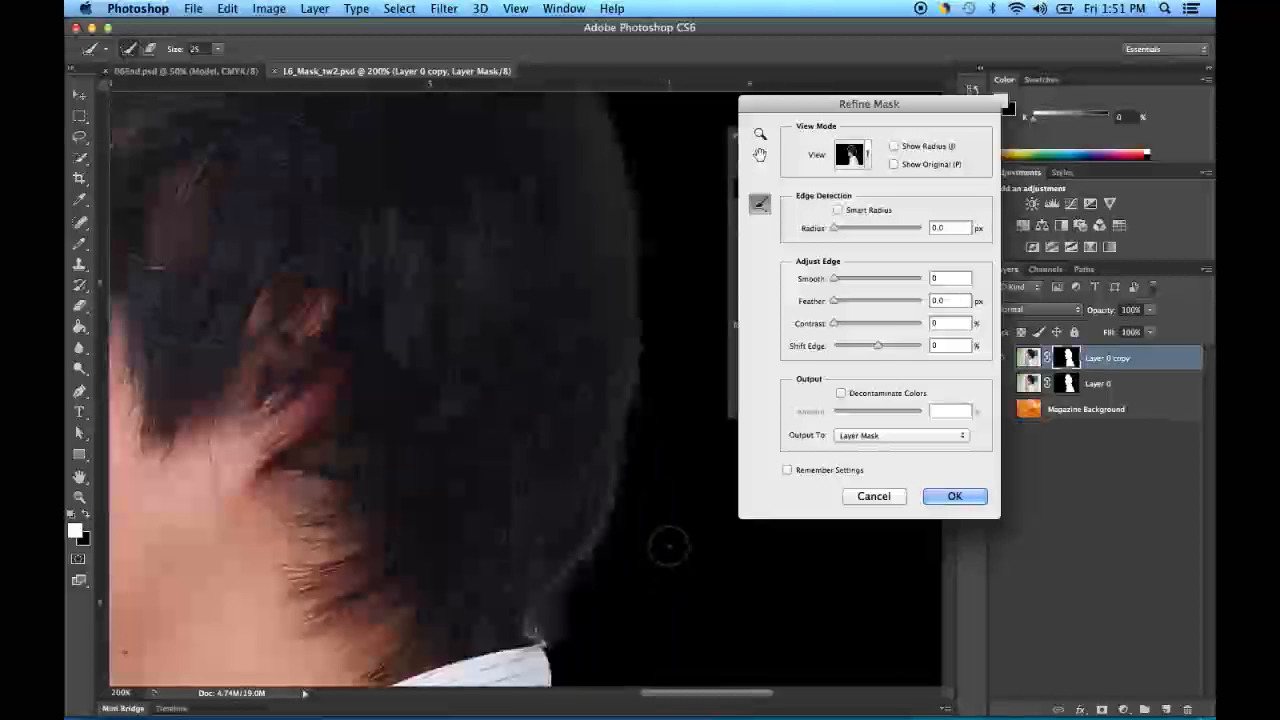
# - Clean up the nape edge above the shirt collar with the Erase Refinements tool, reducing its size to 15
pyautogui.click(762, 208)
pyautogui.moveTo(766, 210); pyautogui.dragTo(800, 215)
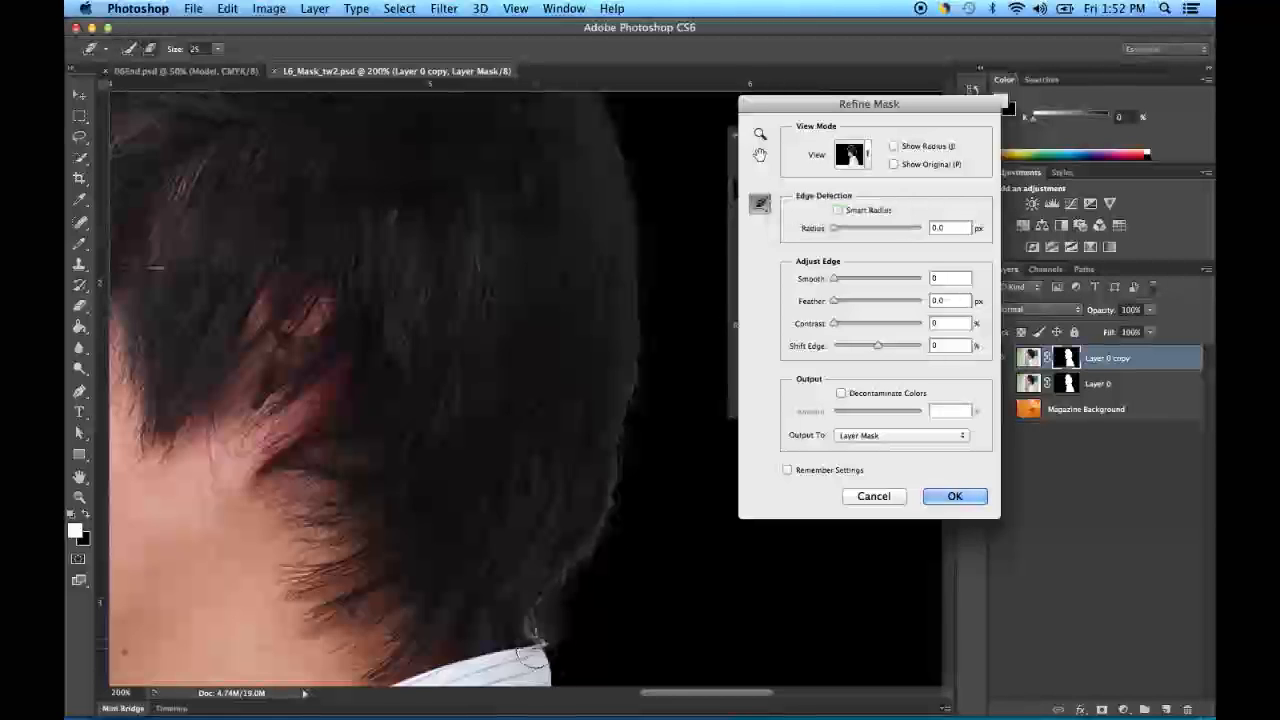
pyautogui.moveTo(536, 628)
pyautogui.mouseDown()
pyautogui.moveTo(575, 628)
pyautogui.moveTo(529, 620)
pyautogui.moveTo(560, 595)
pyautogui.mouseUp()
pyautogui.press('[')
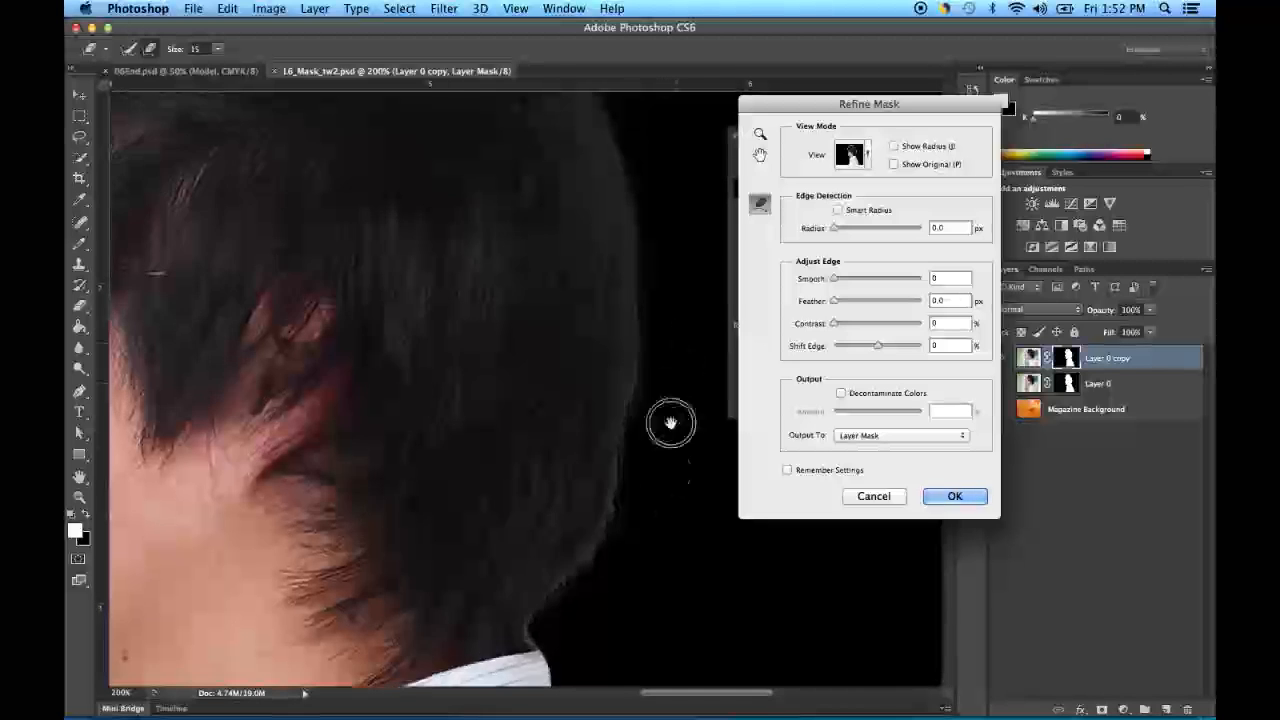
pyautogui.scroll(5, 674, 371)
pyautogui.moveTo(623, 349); pyautogui.dragTo(694, 463)
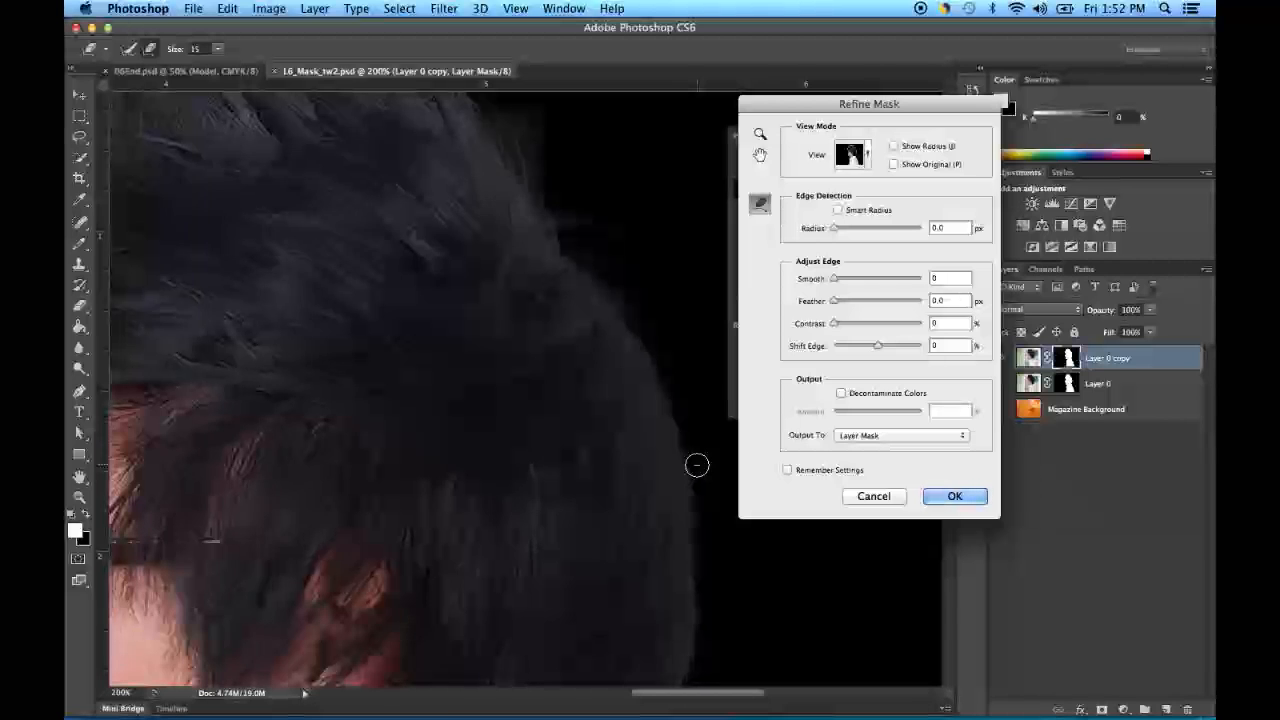
pyautogui.scroll(-3, 697, 464)
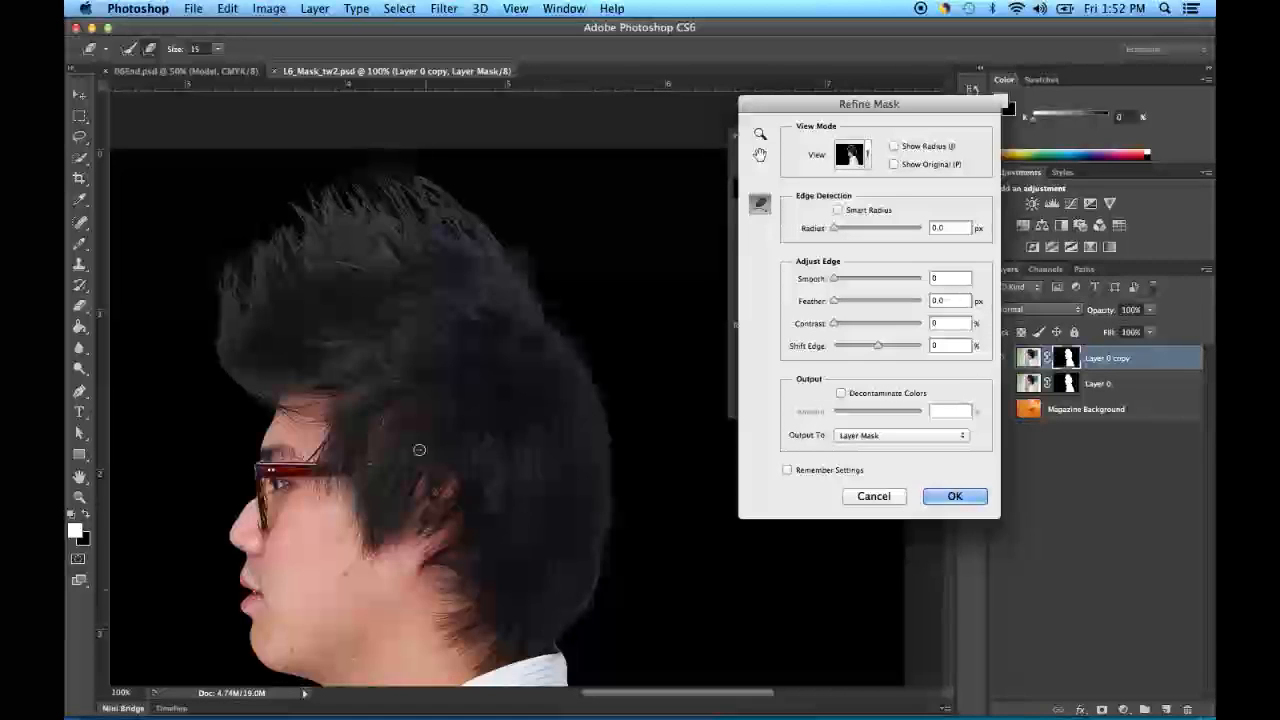
pyautogui.moveTo(387, 447); pyautogui.dragTo(487, 344)
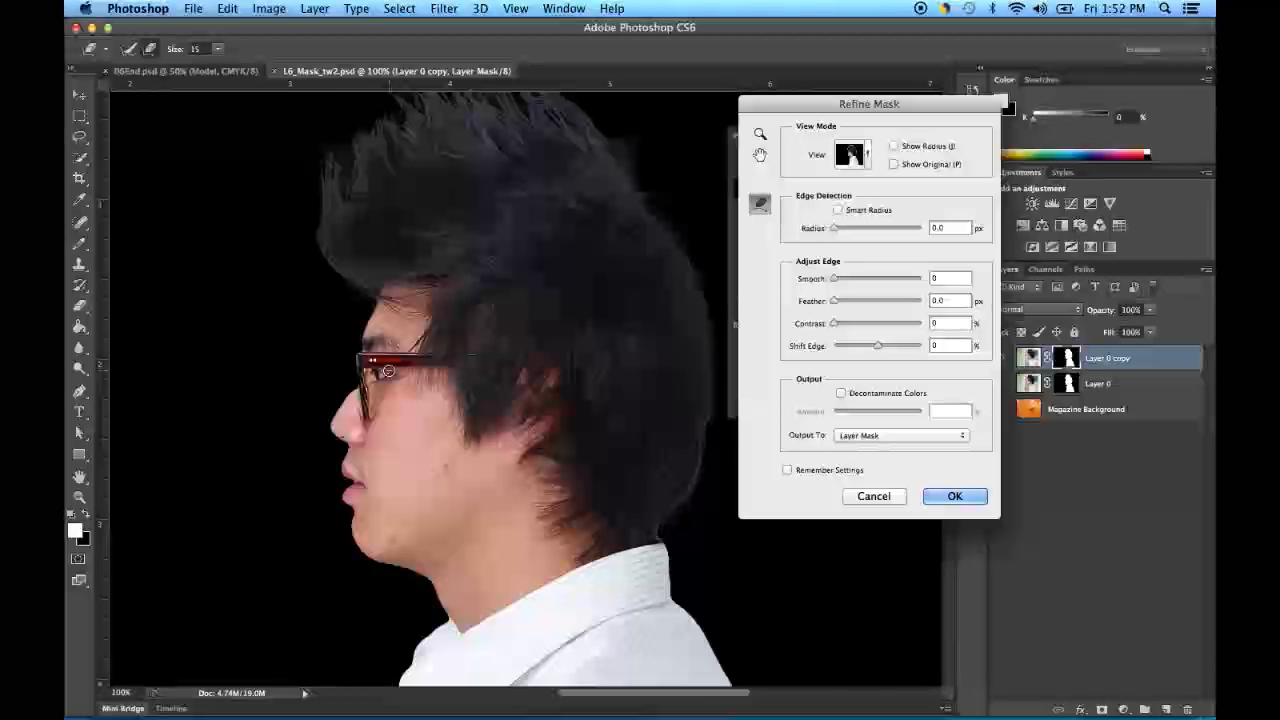
# - Brush the Refine Radius tool at size 8 over the front corner of the glasses frame, just below the rim
pyautogui.press('super+plus')
pyautogui.press('super+plus')
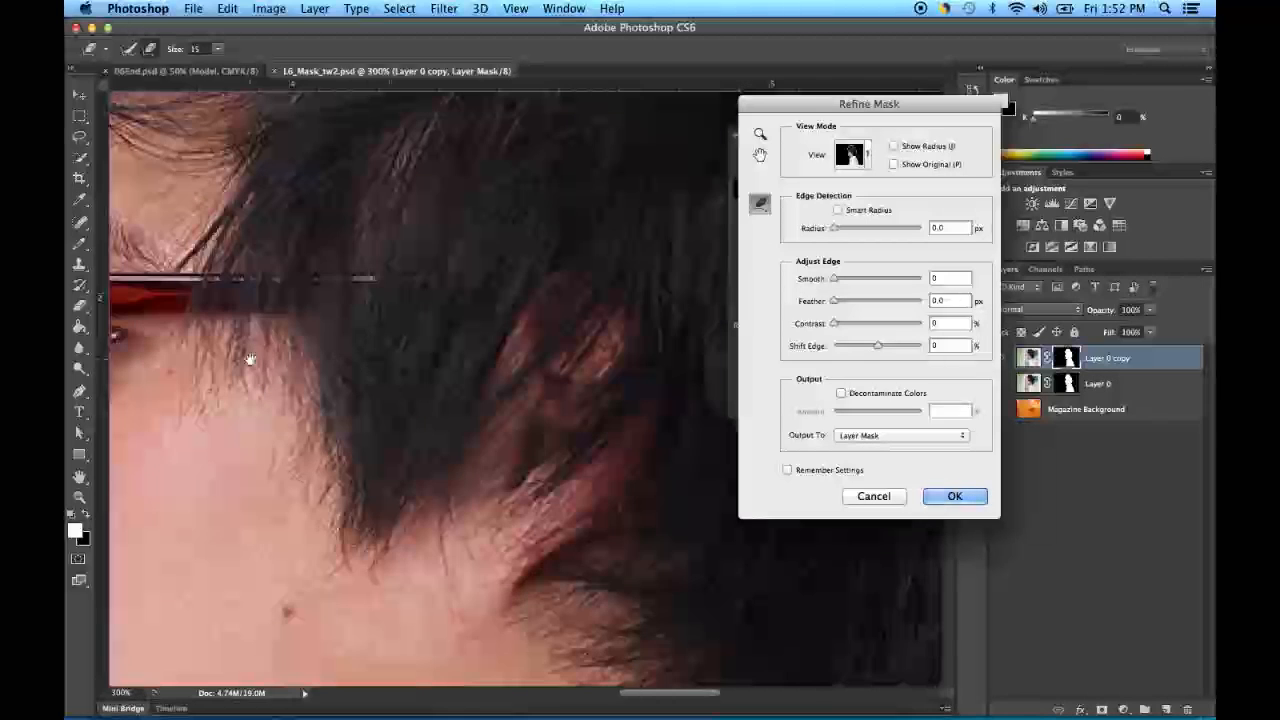
pyautogui.moveTo(250, 358); pyautogui.dragTo(634, 414)
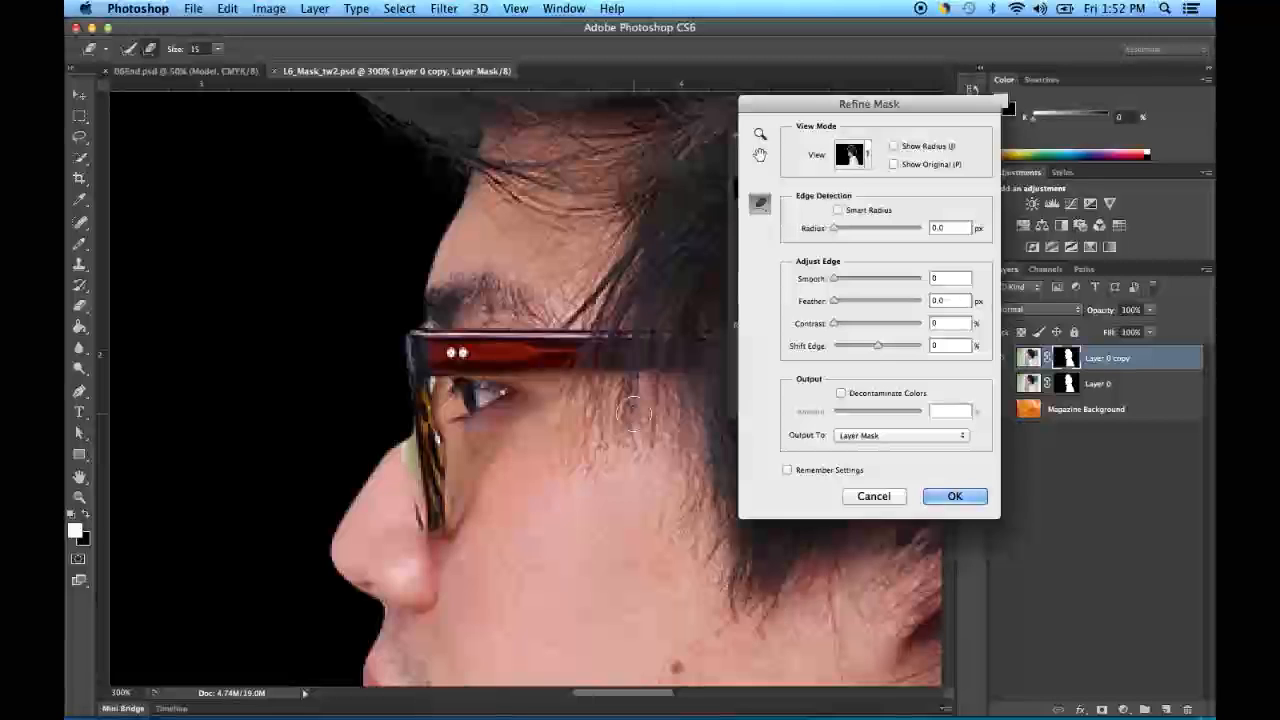
pyautogui.moveTo(762, 205); pyautogui.dragTo(818, 197)
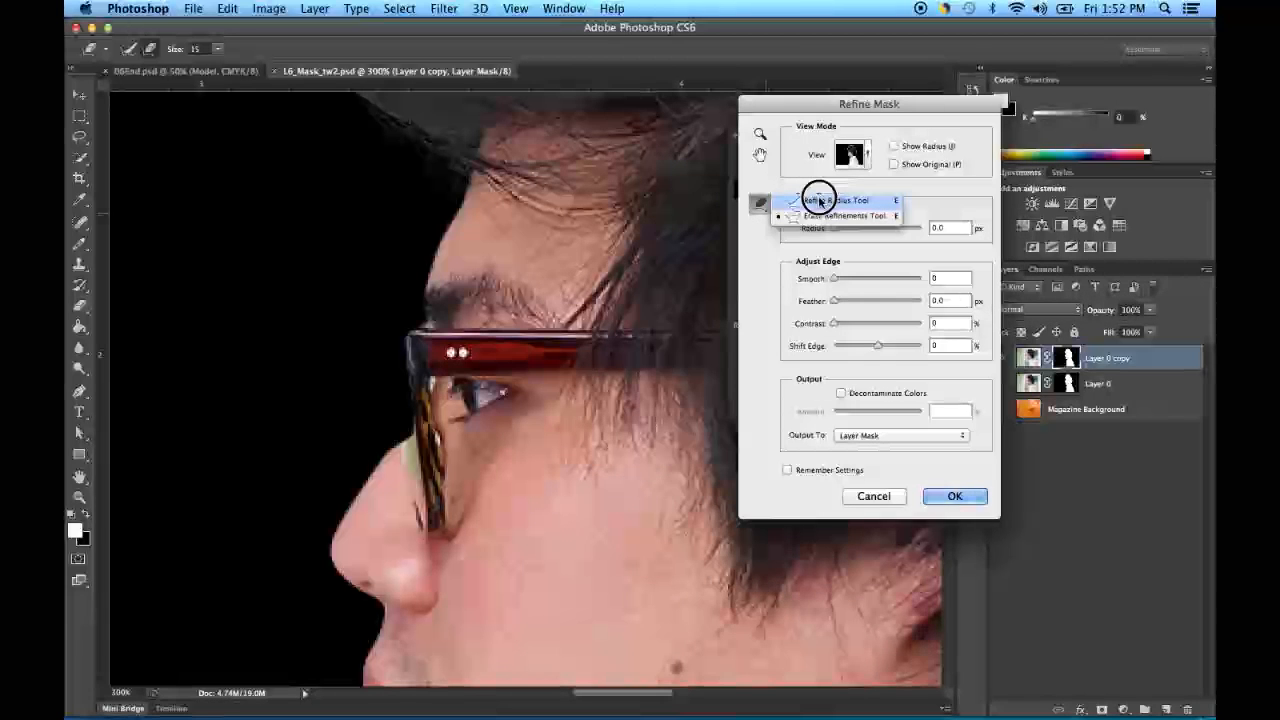
pyautogui.click(820, 200)
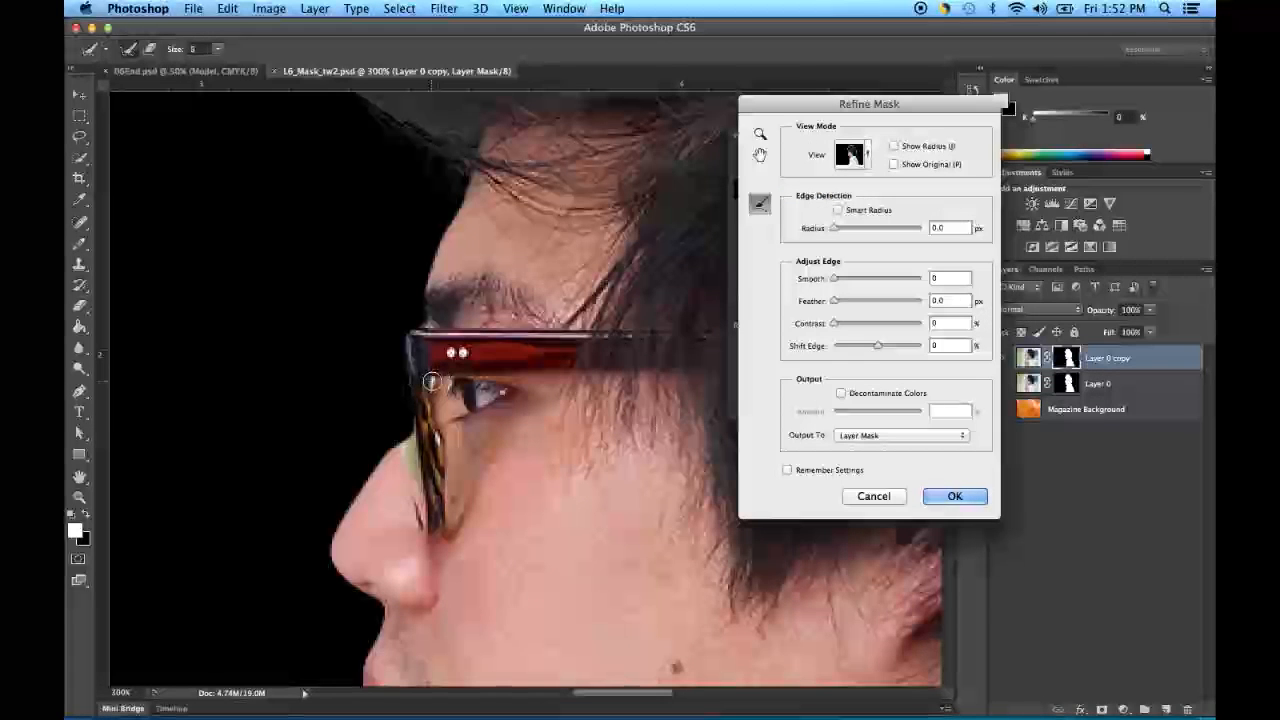
pyautogui.press('super+plus')
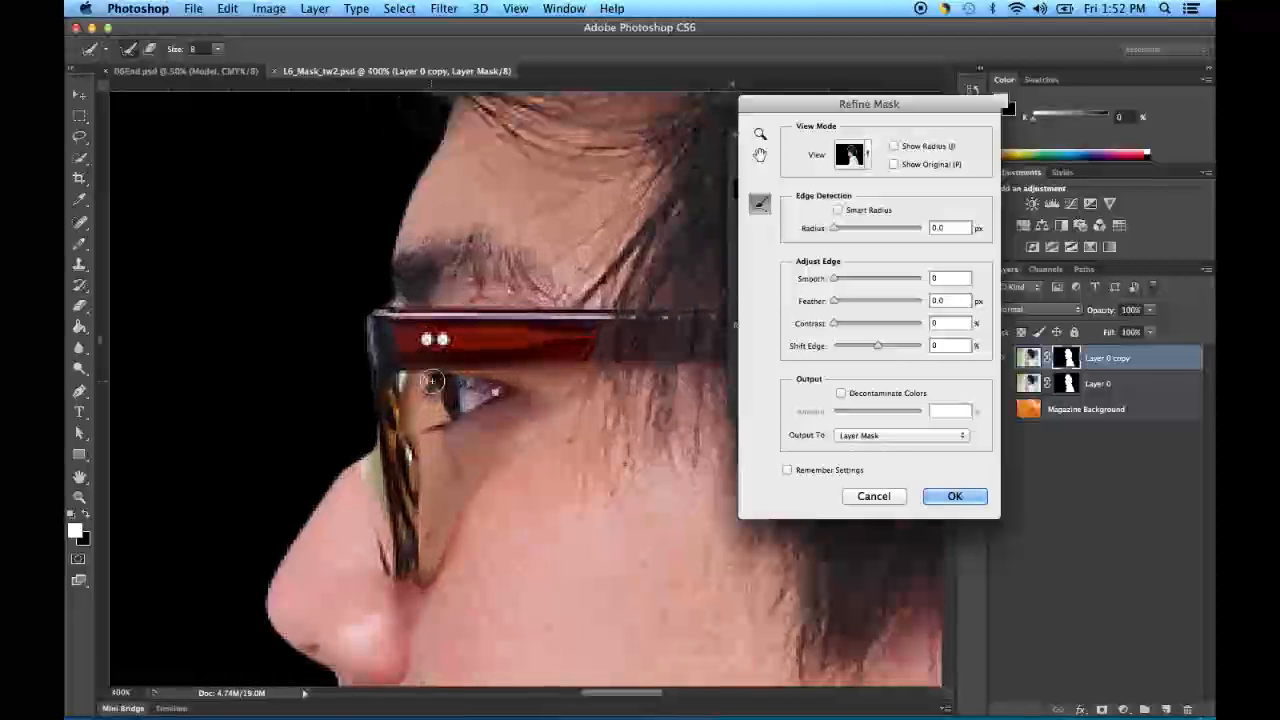
pyautogui.press('super+plus')
pyautogui.moveTo(367, 395)
pyautogui.mouseDown()
pyautogui.moveTo(366, 349)
pyautogui.moveTo(365, 368)
pyautogui.mouseUp()
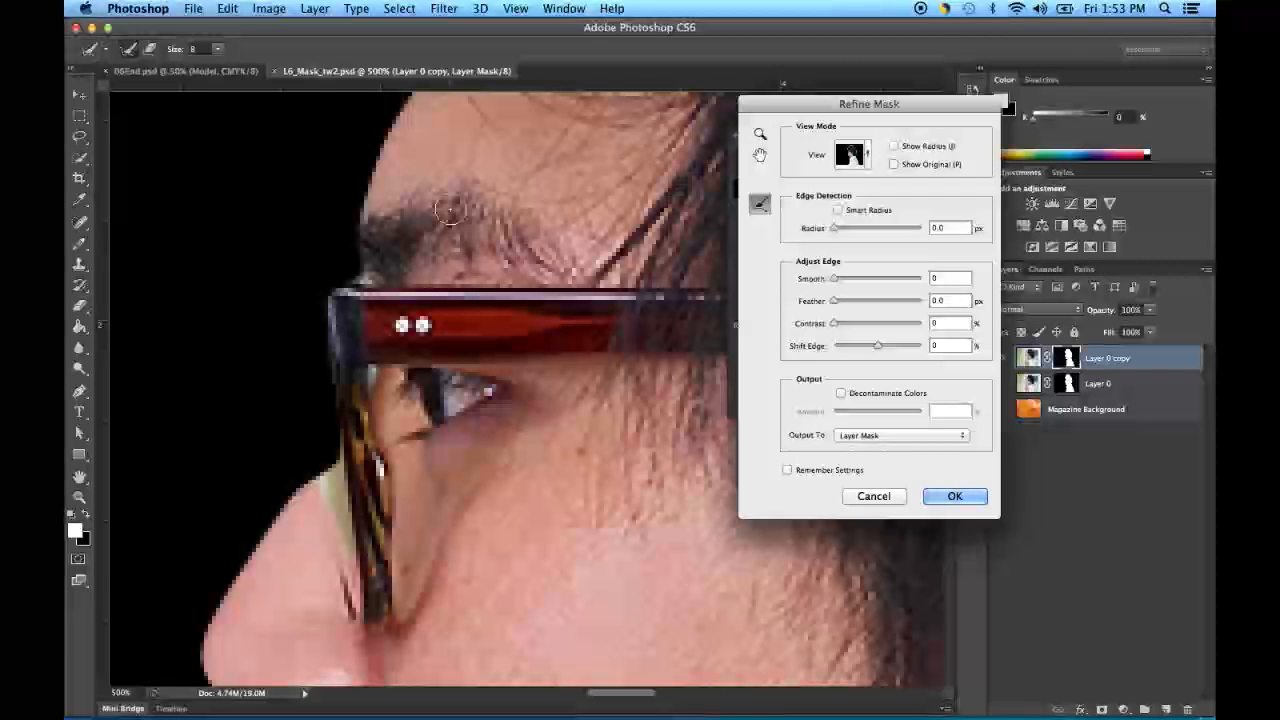
# - Refine the mask along the eyebrow edge above the glasses and up the lower forehead
pyautogui.moveTo(370, 282); pyautogui.dragTo(333, 267)
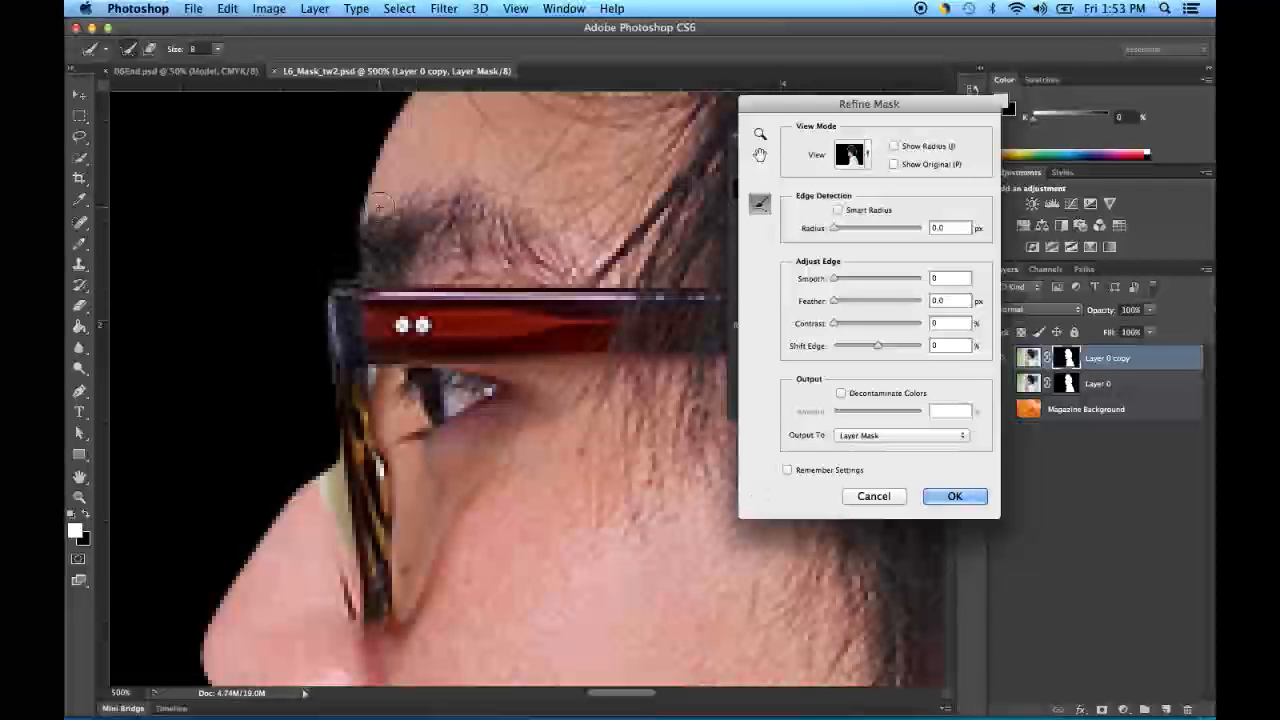
pyautogui.moveTo(379, 206)
pyautogui.mouseDown()
pyautogui.moveTo(355, 231)
pyautogui.moveTo(351, 274)
pyautogui.mouseUp()
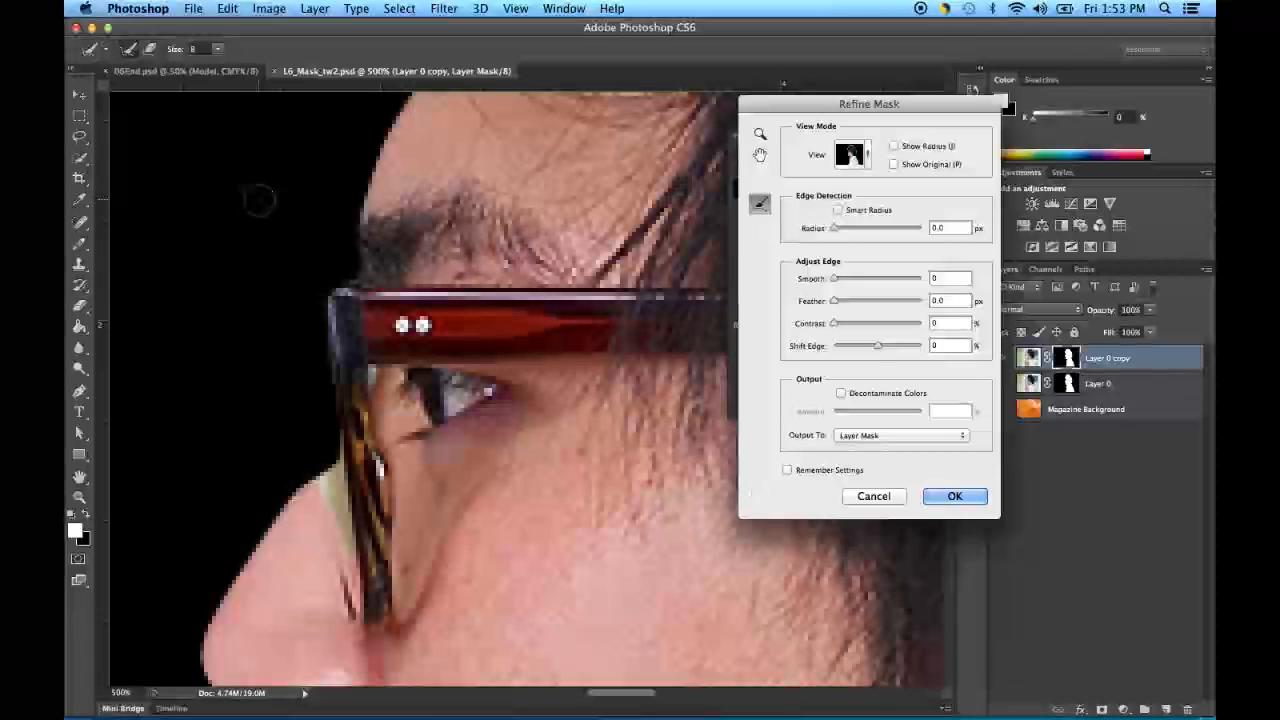
pyautogui.moveTo(351, 217); pyautogui.dragTo(378, 133)
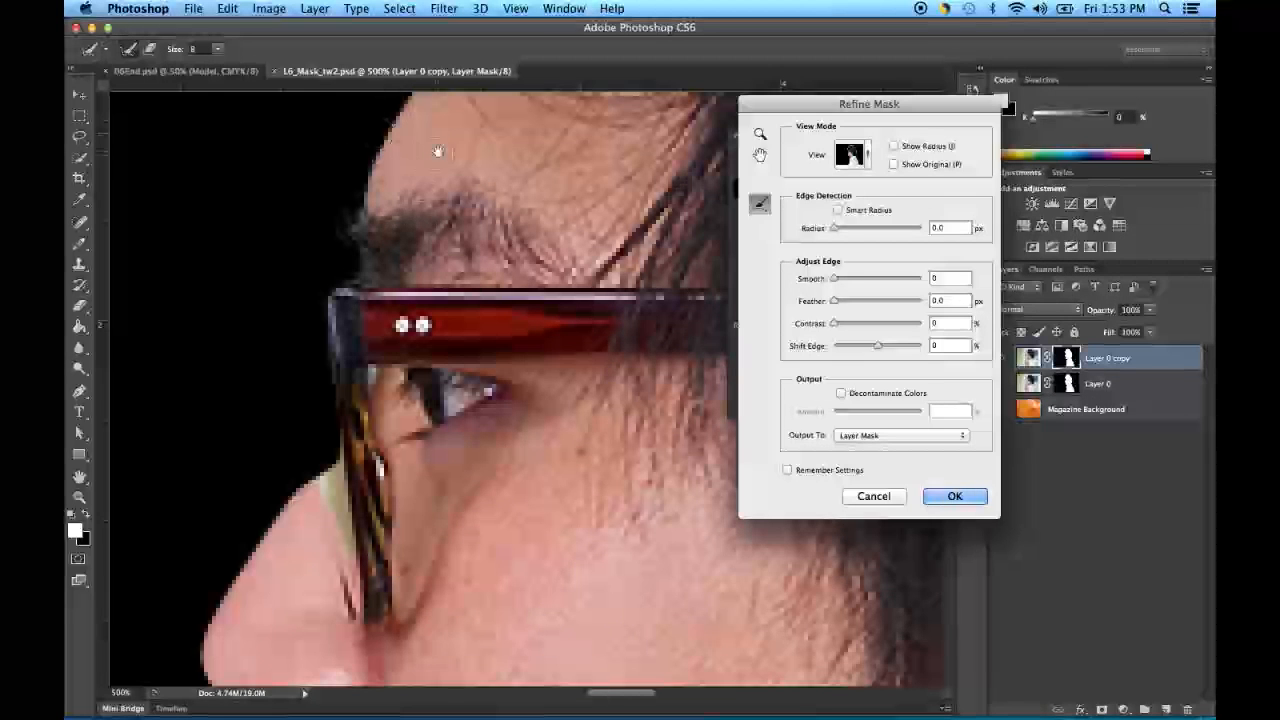
# - Refine the mask edge in the notch beneath the nose and in the gap between the lips
pyautogui.scroll(5, 438, 151)
pyautogui.scroll(-10, 515, 500)
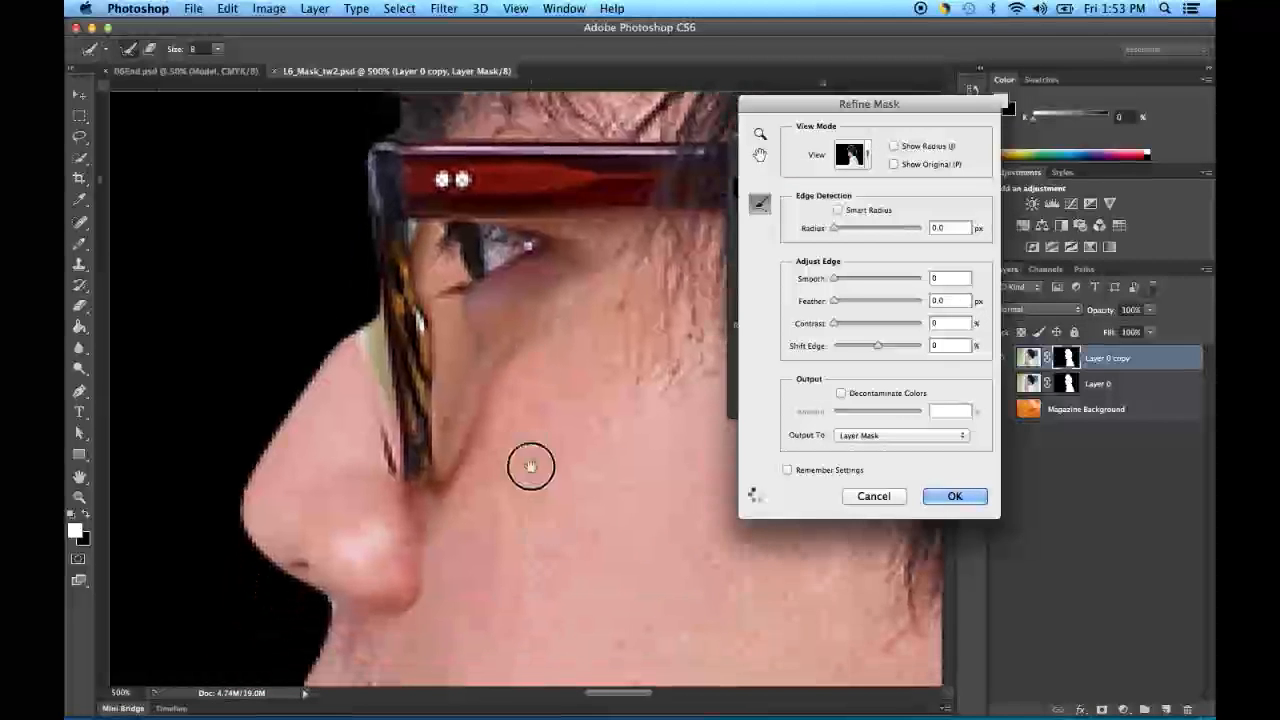
pyautogui.scroll(-5, 530, 467)
pyautogui.moveTo(289, 476)
pyautogui.mouseDown()
pyautogui.moveTo(309, 480)
pyautogui.moveTo(262, 510)
pyautogui.mouseUp()
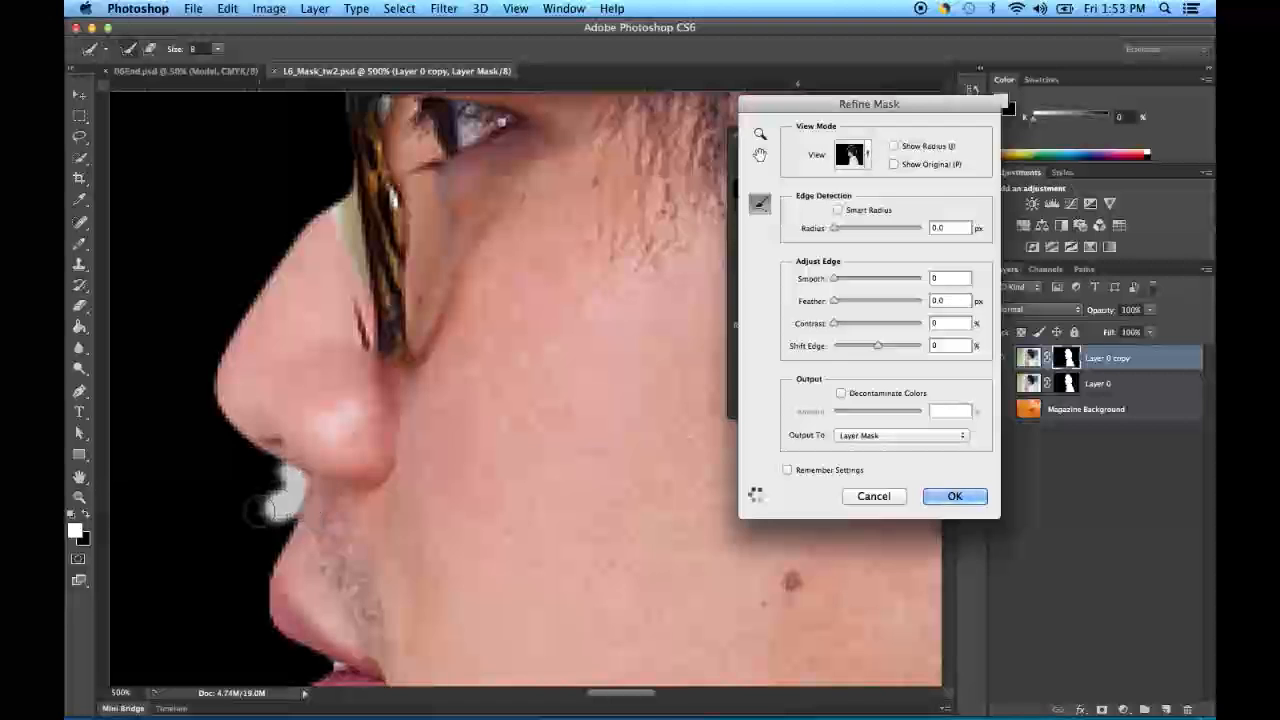
pyautogui.scroll(-8, 449, 551)
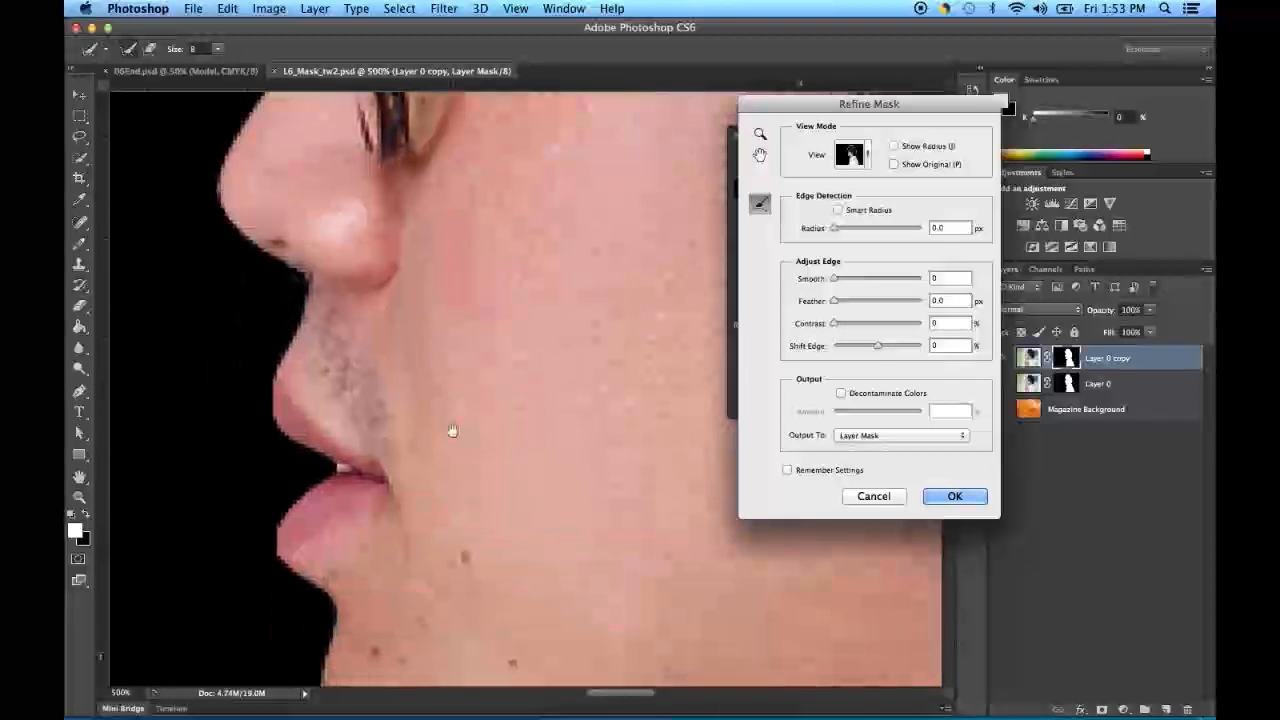
pyautogui.moveTo(347, 476)
pyautogui.mouseDown()
pyautogui.moveTo(337, 458)
pyautogui.moveTo(298, 472)
pyautogui.mouseUp()
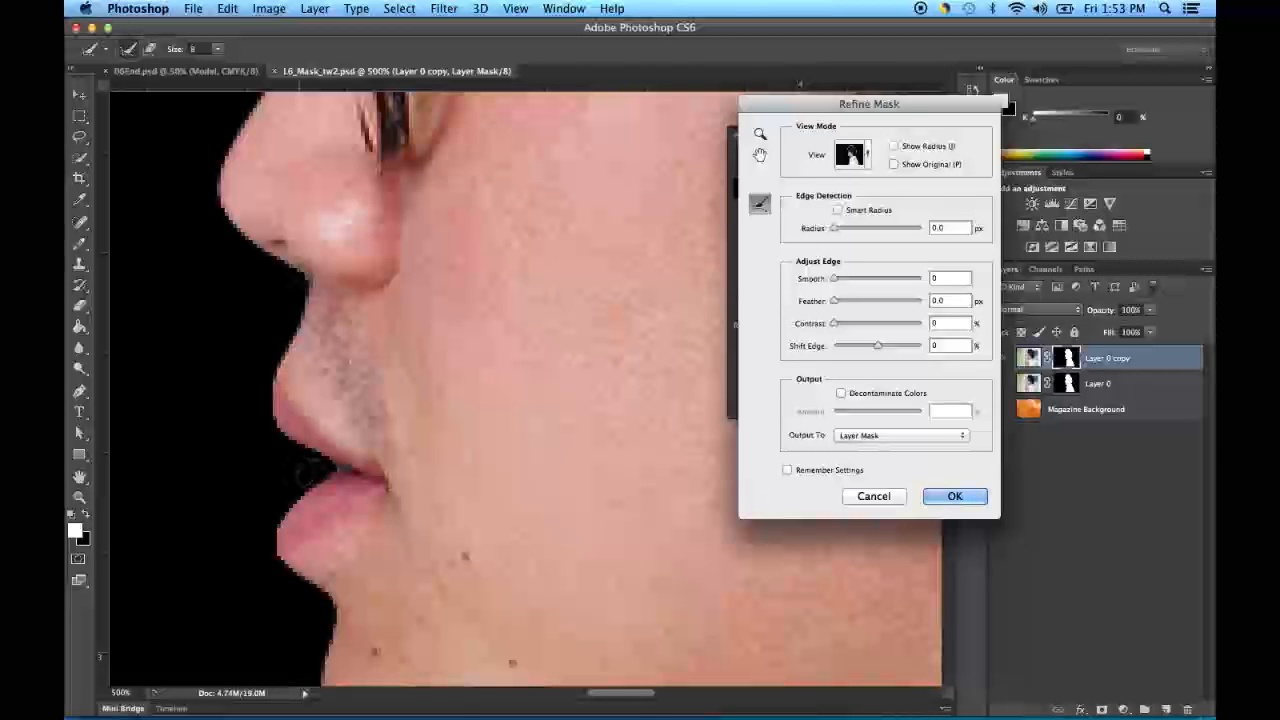
# - Enable Decontaminate Colors with an amount of 85% and check it on the hair fringe at the nape
pyautogui.scroll(-5, 517, 463)
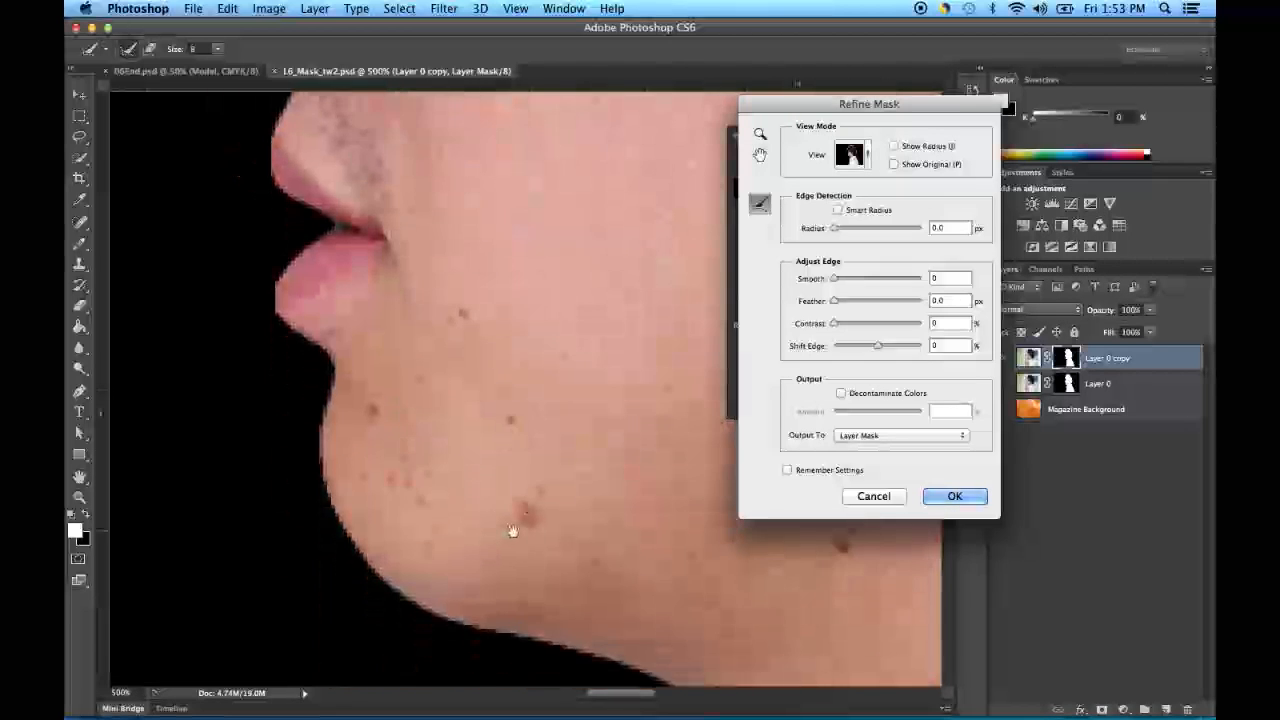
pyautogui.scroll(-8, 512, 531)
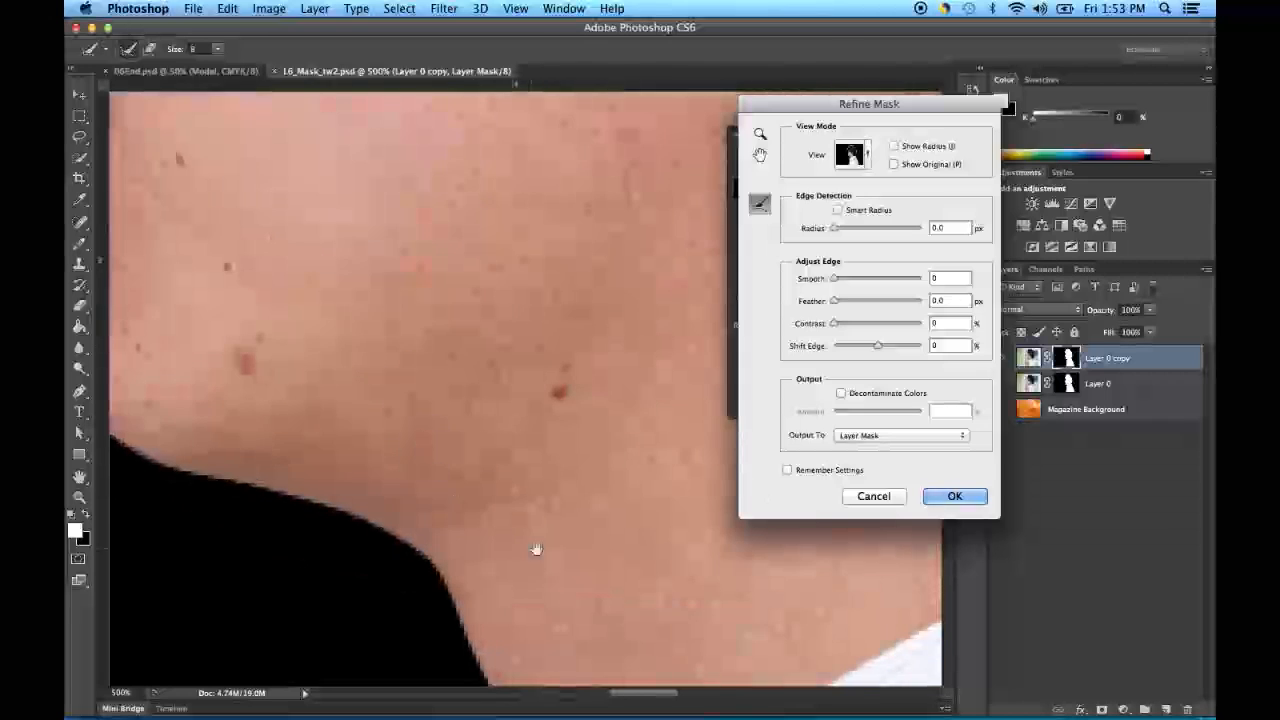
pyautogui.scroll(-3, 518, 545)
pyautogui.hscroll(5, 409, 423)
pyautogui.hscroll(10, 263, 505)
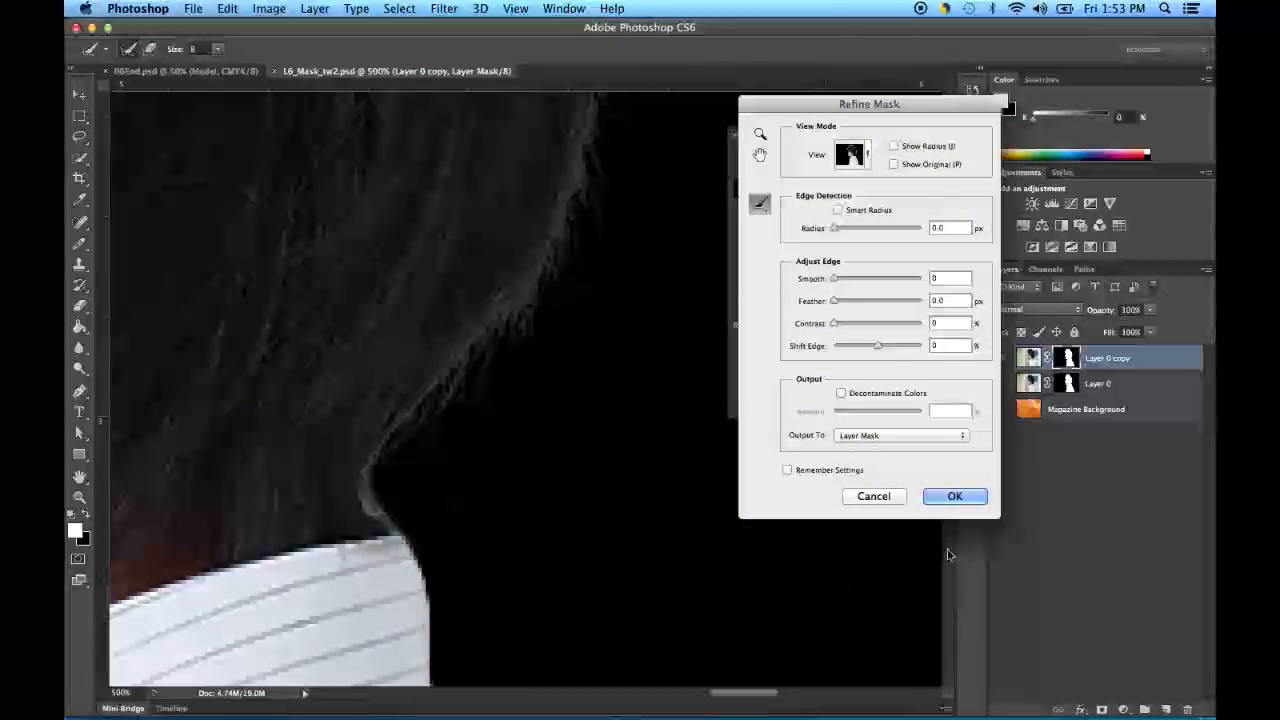
pyautogui.click(843, 393)
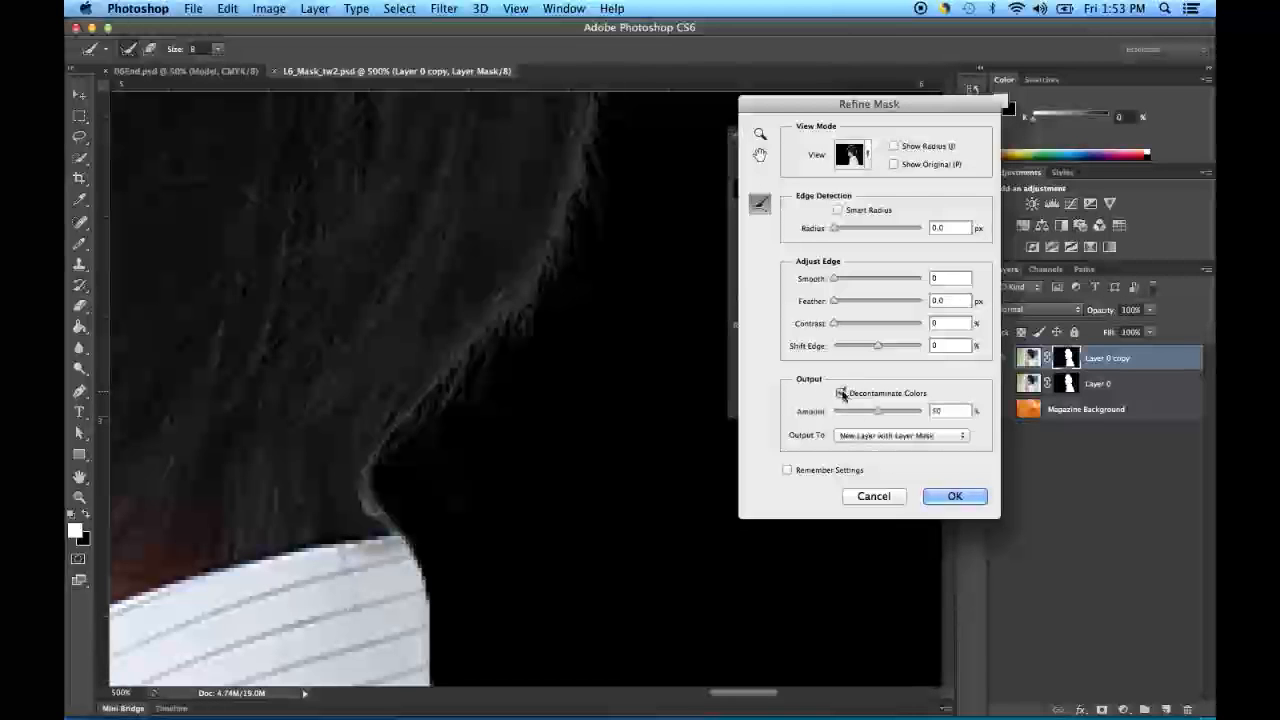
pyautogui.moveTo(877, 415); pyautogui.dragTo(910, 413)
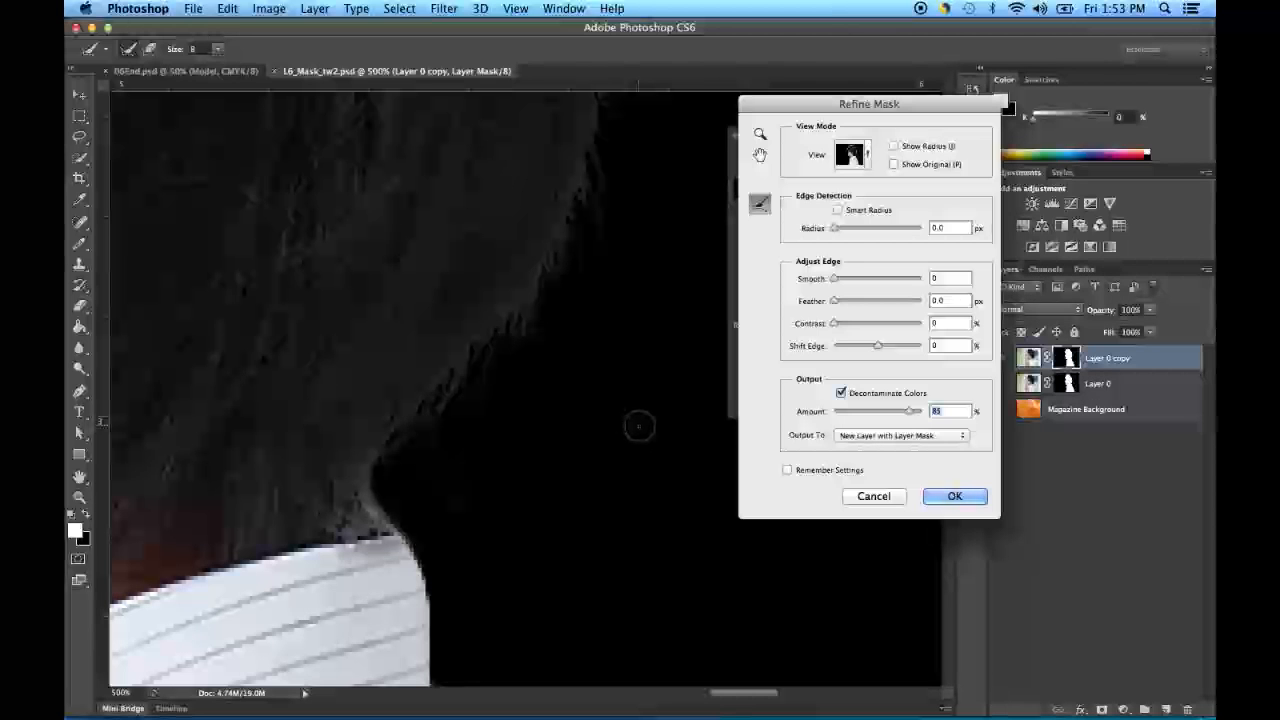
# - Adjust the Decontaminate Colors amount to 86% and output the refined mask to a new layer with layer mask
pyautogui.scroll(-6, 639, 426)
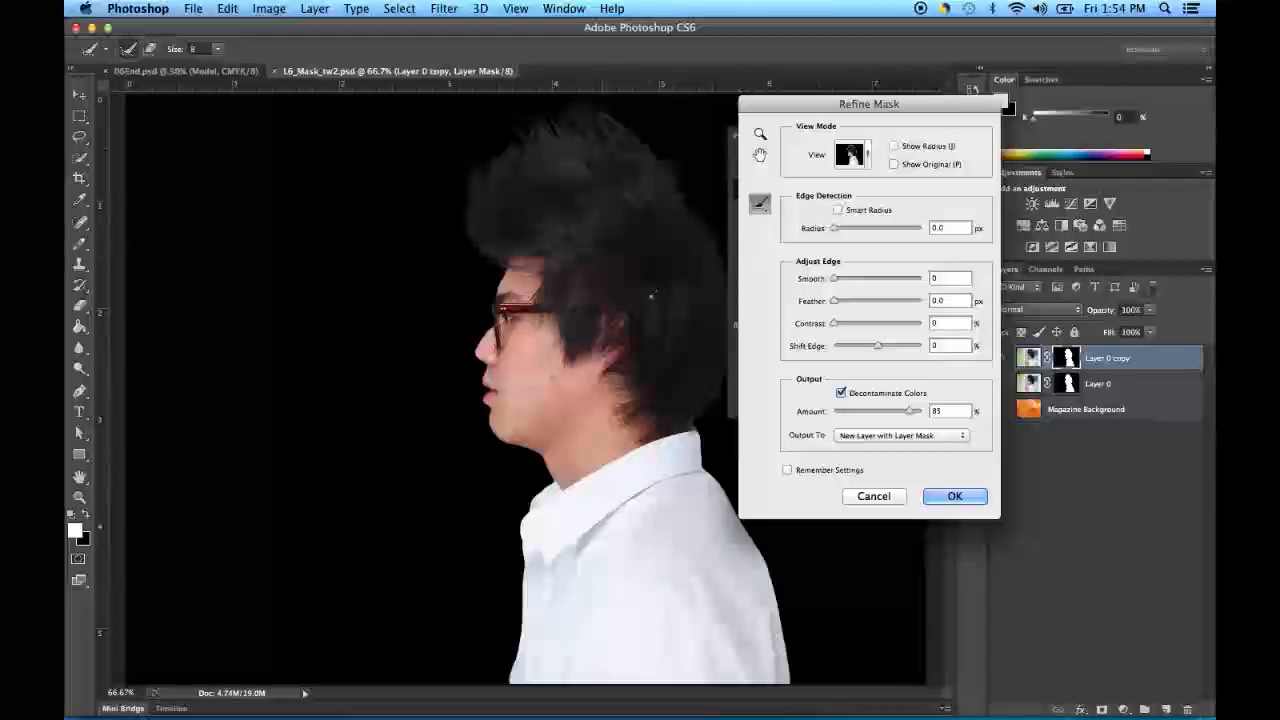
pyautogui.press('super+equal')
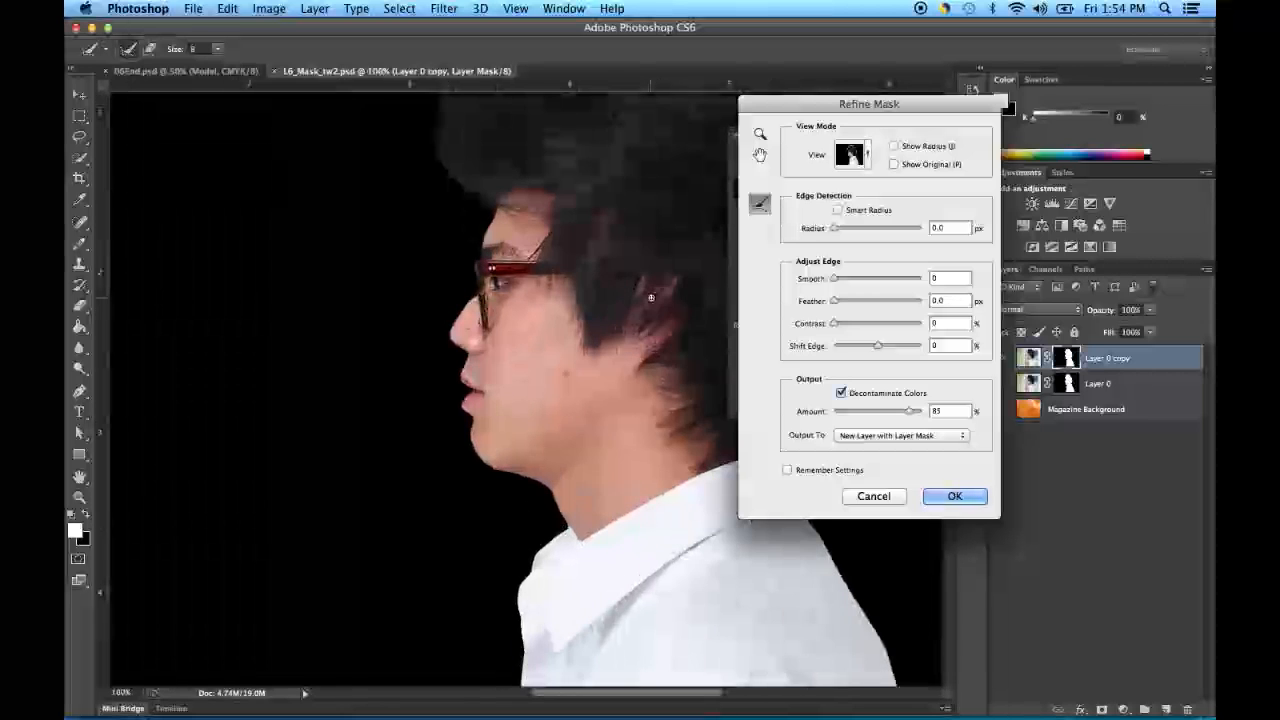
pyautogui.scroll(5, 551, 397)
pyautogui.hscroll(3, 551, 397)
pyautogui.hscroll(3, 548, 403)
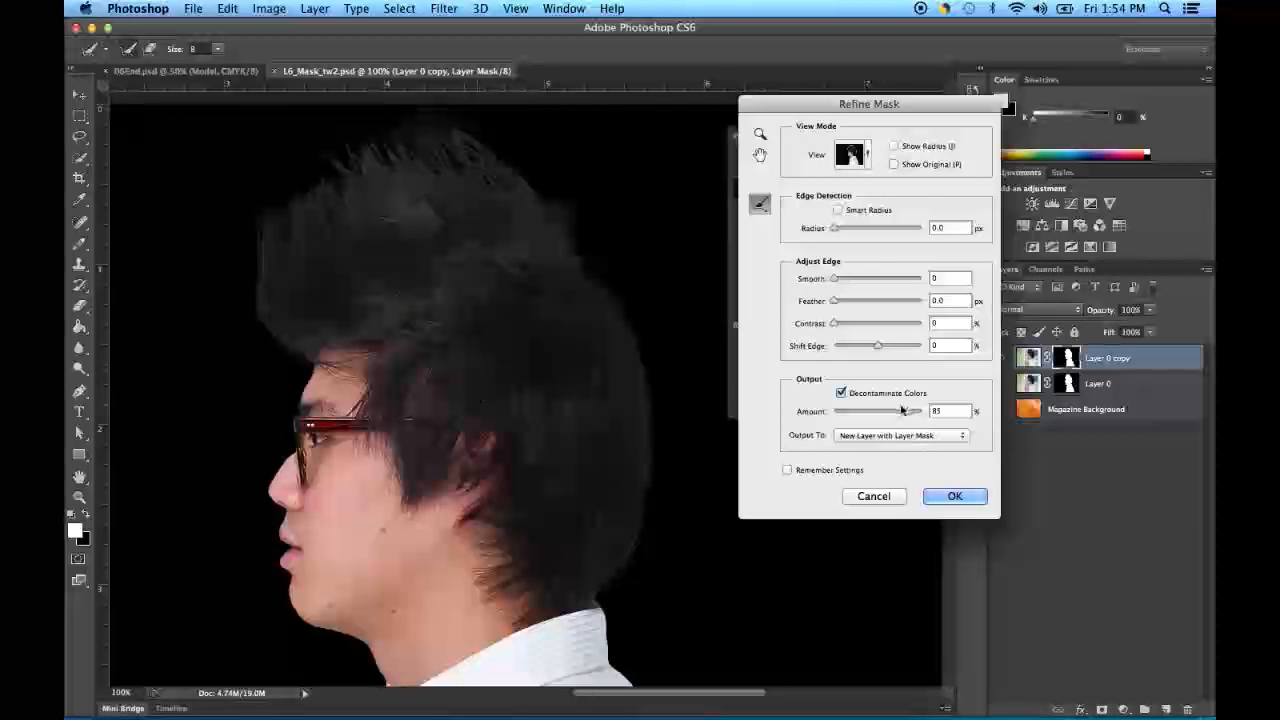
pyautogui.moveTo(912, 418)
pyautogui.mouseDown()
pyautogui.moveTo(877, 414)
pyautogui.moveTo(910, 412)
pyautogui.mouseUp()
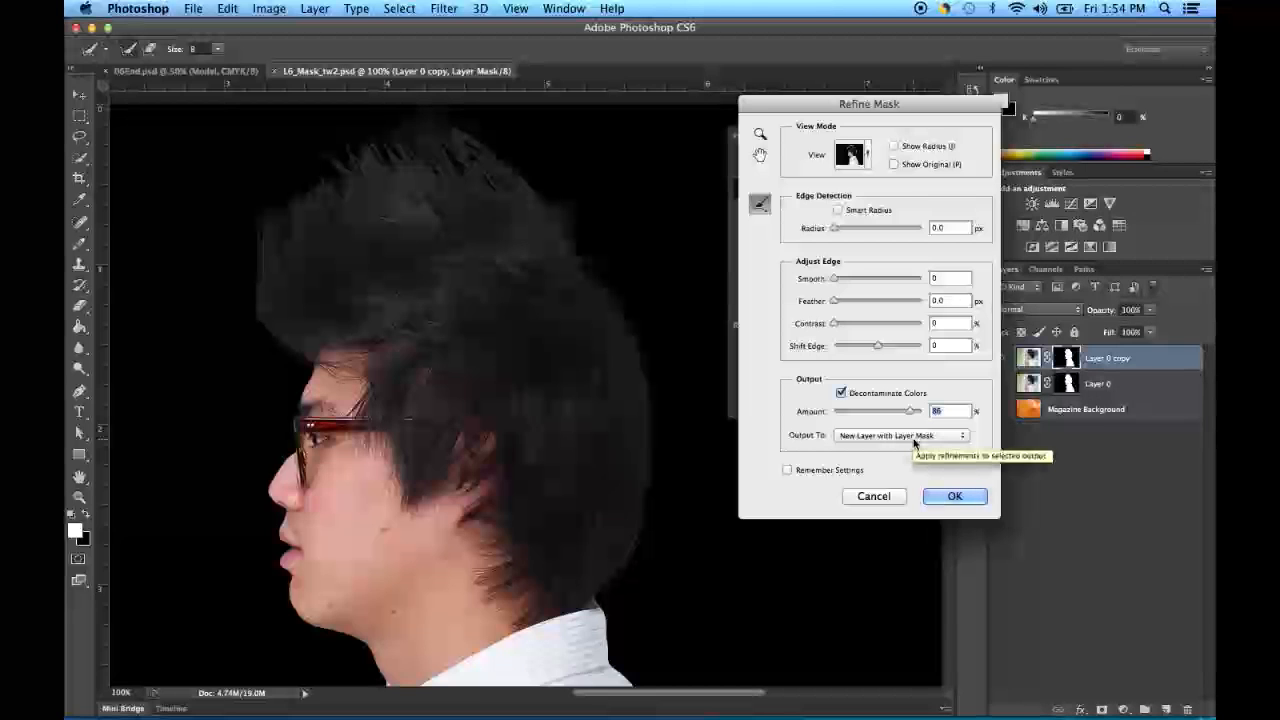
pyautogui.click(955, 497)
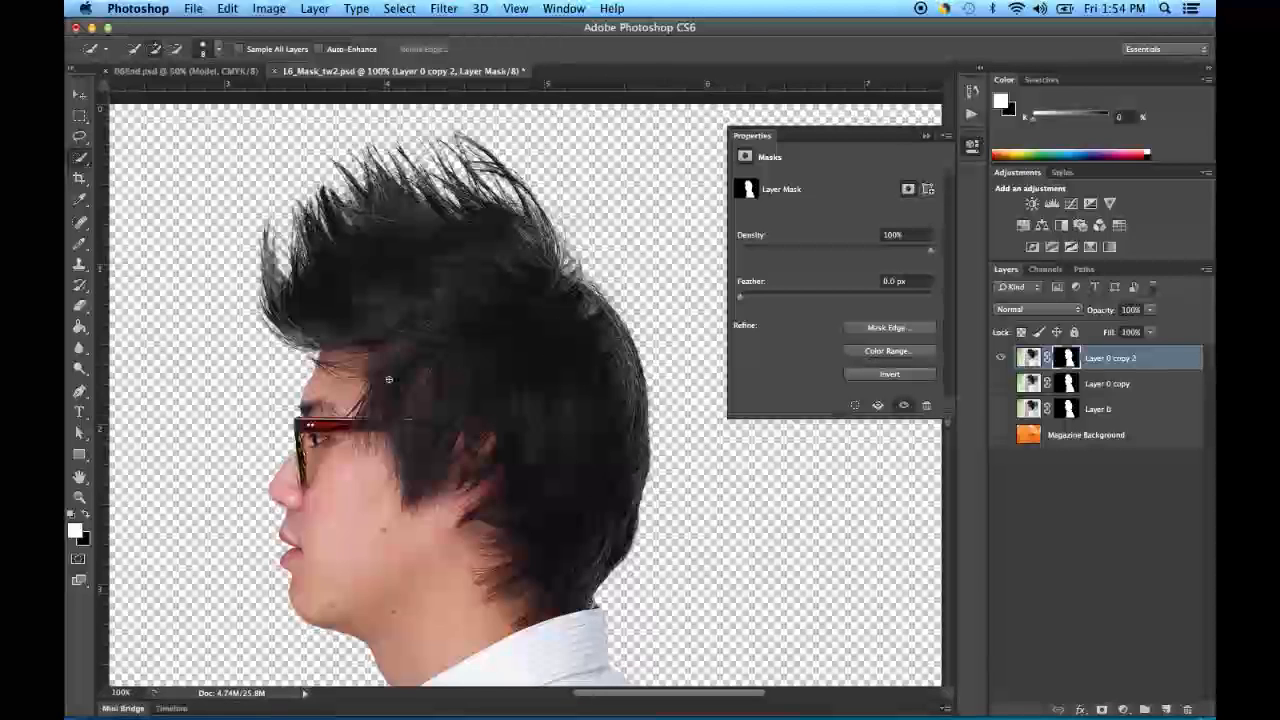
# - Make the Magazine Background layer visible behind the cut-out and collapse the mask properties
pyautogui.click(1002, 437)
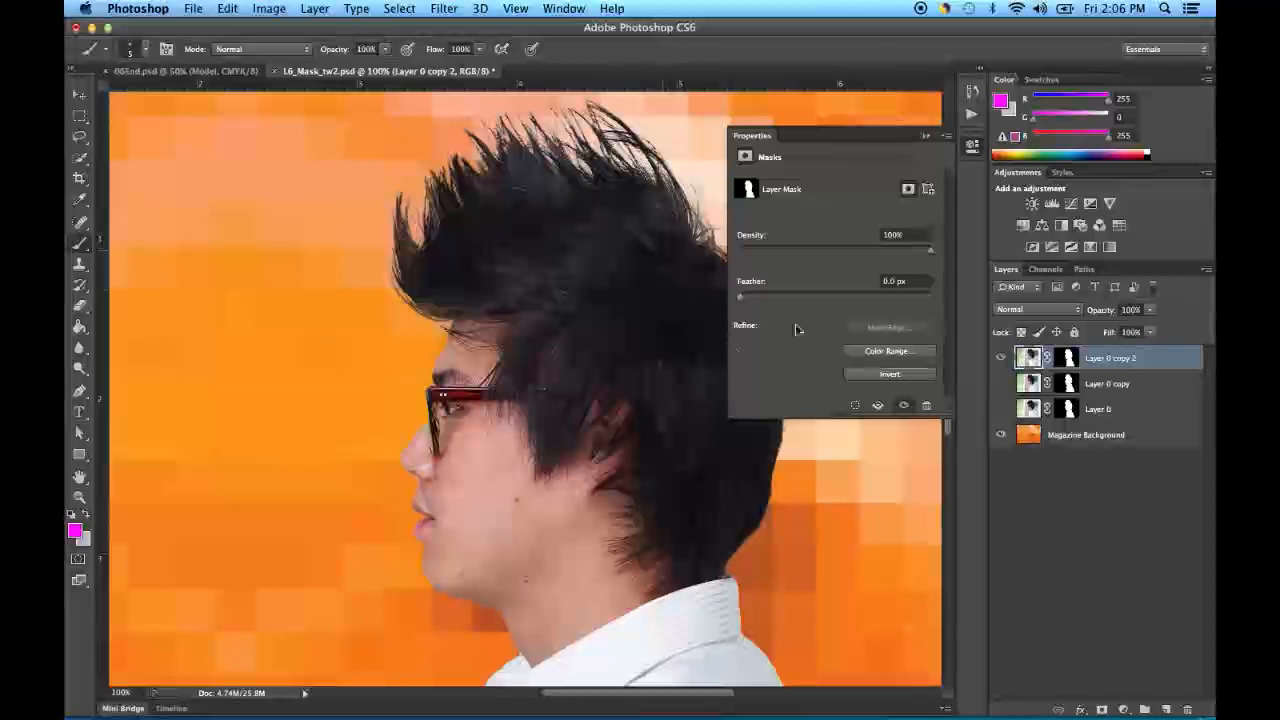
pyautogui.click(925, 135)
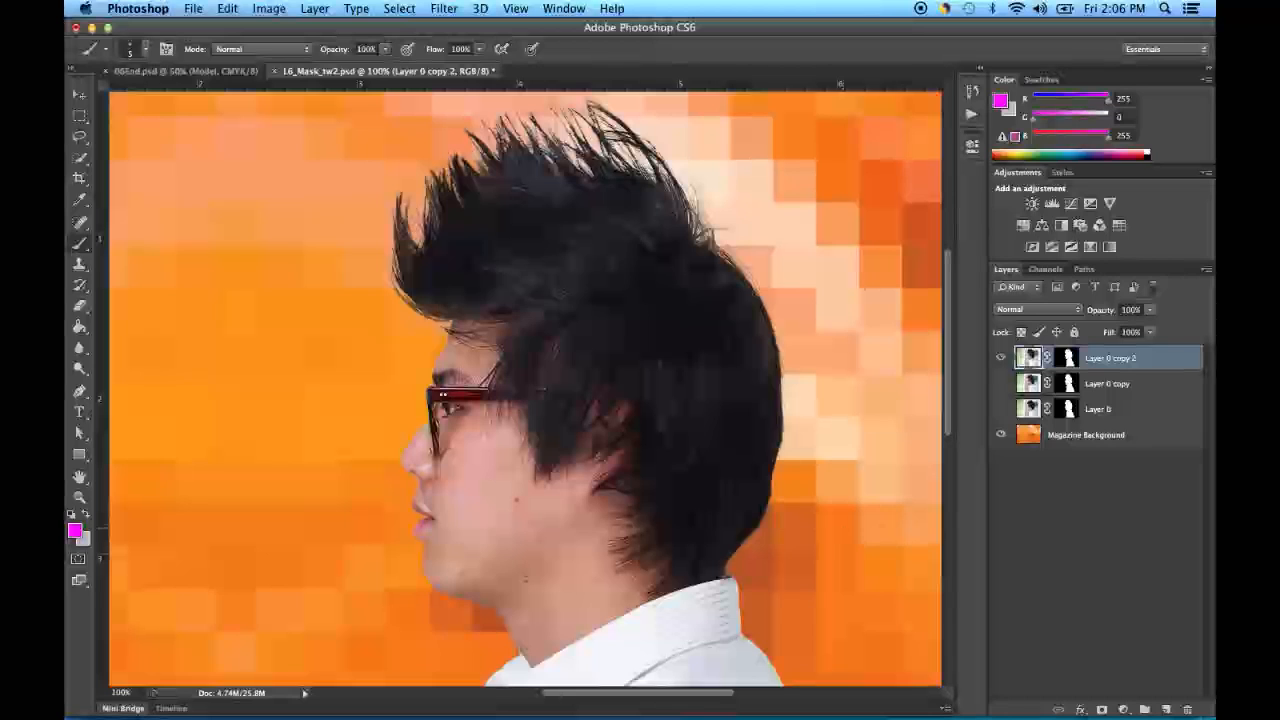
# - Disable and re-enable the mask of Layer 0 copy 2 repeatedly to compare the cut-out with the original photo
pyautogui.click(1068, 359)
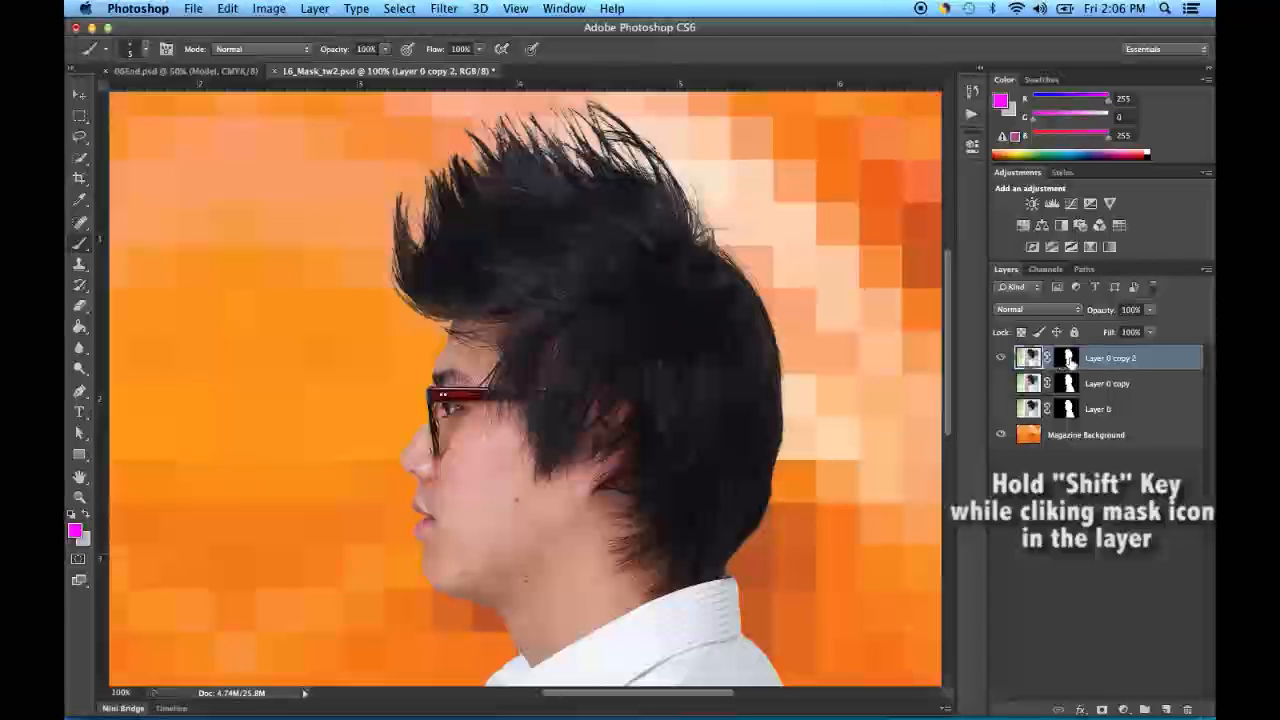
pyautogui.keyDown('shift'); pyautogui.click(1068, 360); pyautogui.keyUp('shift')
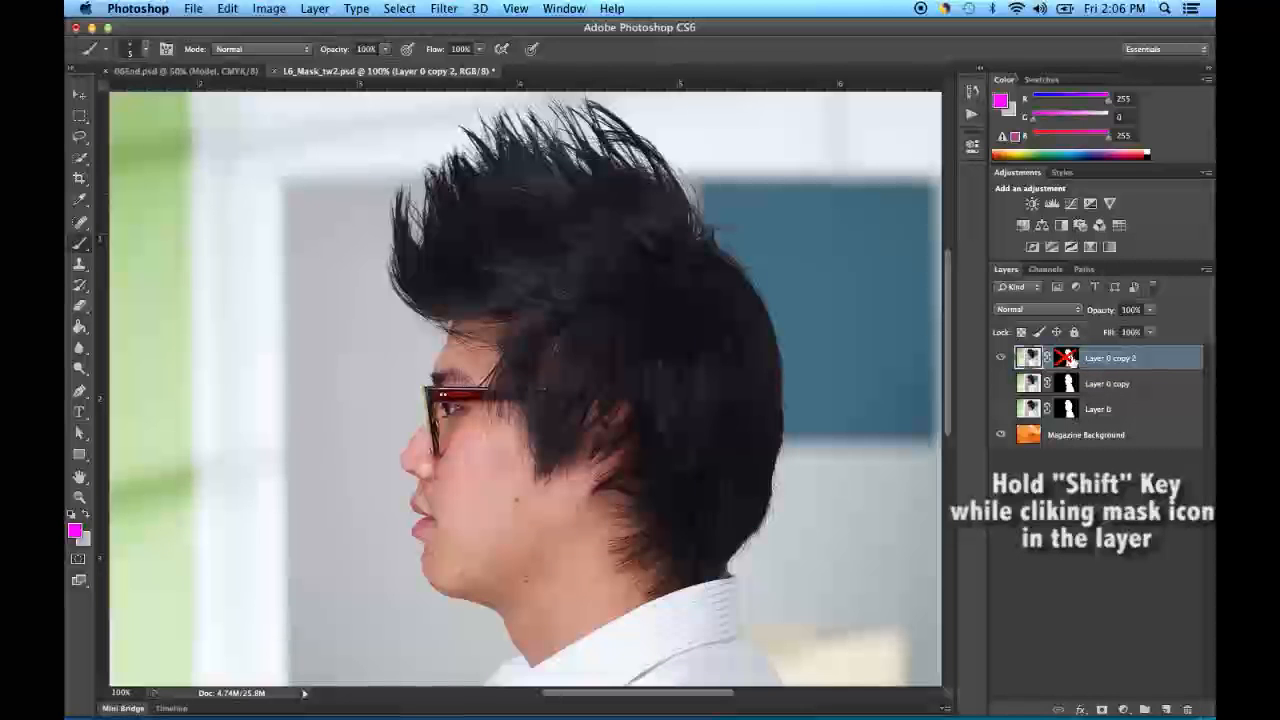
pyautogui.keyDown('shift'); pyautogui.click(1068, 360); pyautogui.keyUp('shift')
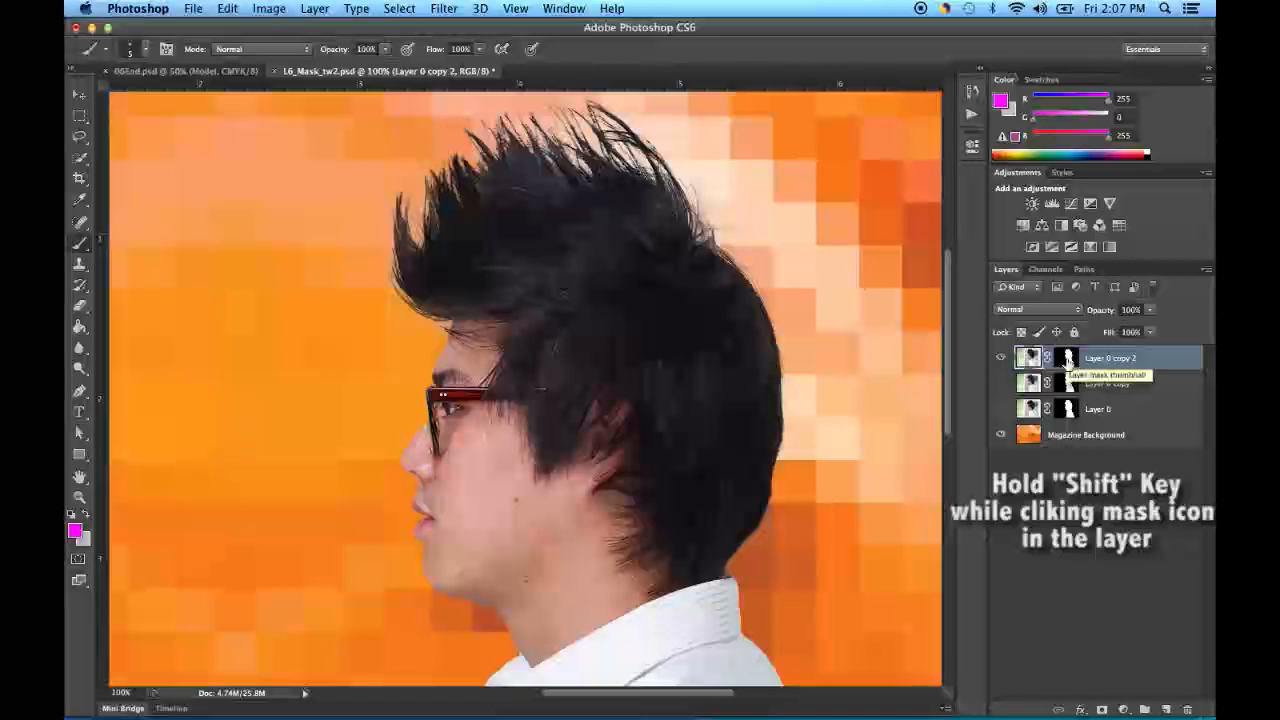
pyautogui.keyDown('shift'); pyautogui.click(1067, 361); pyautogui.keyUp('shift')
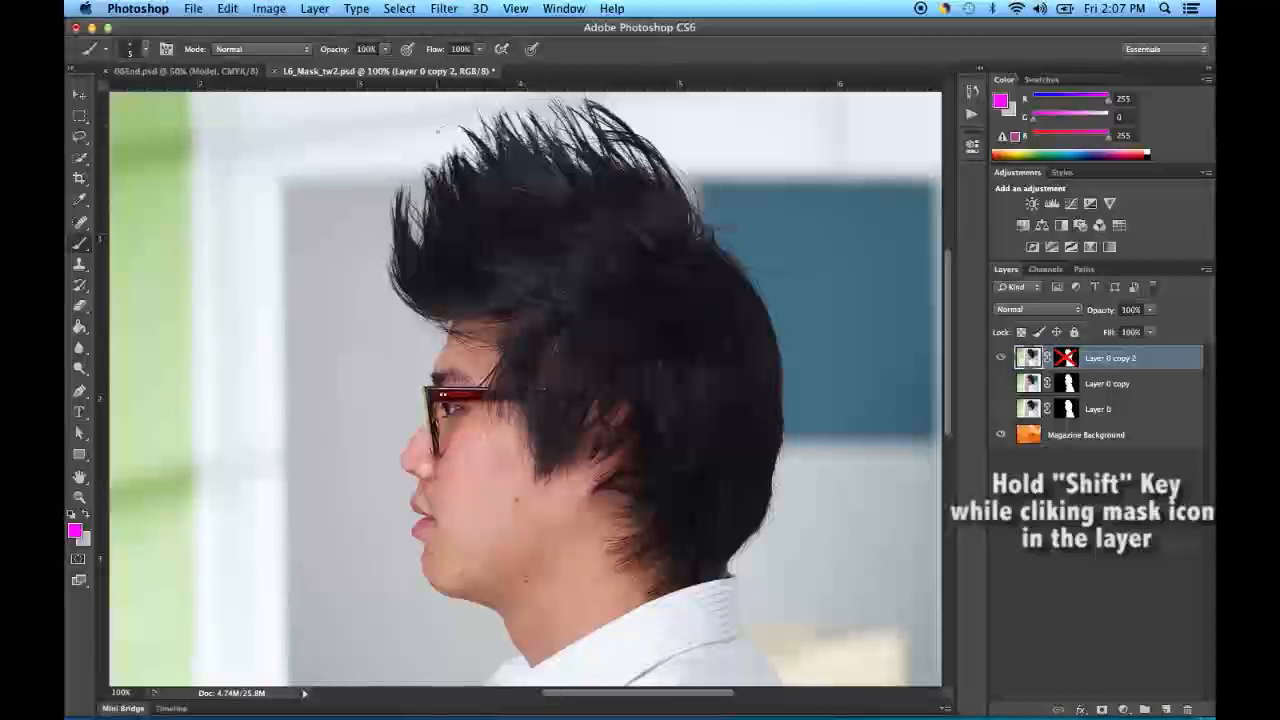
pyautogui.keyDown('shift'); pyautogui.click(1066, 360); pyautogui.keyUp('shift')
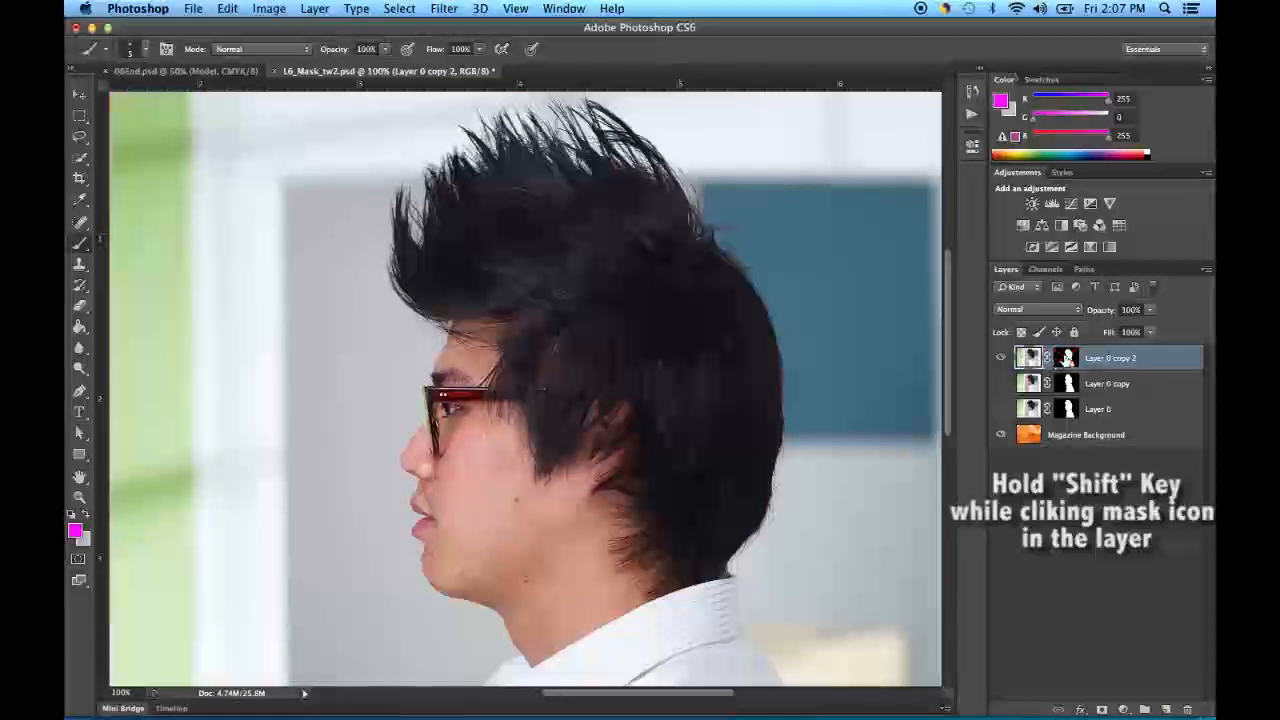
pyautogui.keyDown('shift'); pyautogui.click(1066, 358); pyautogui.keyUp('shift')
pyautogui.keyDown('shift'); pyautogui.click(1066, 358); pyautogui.keyUp('shift')
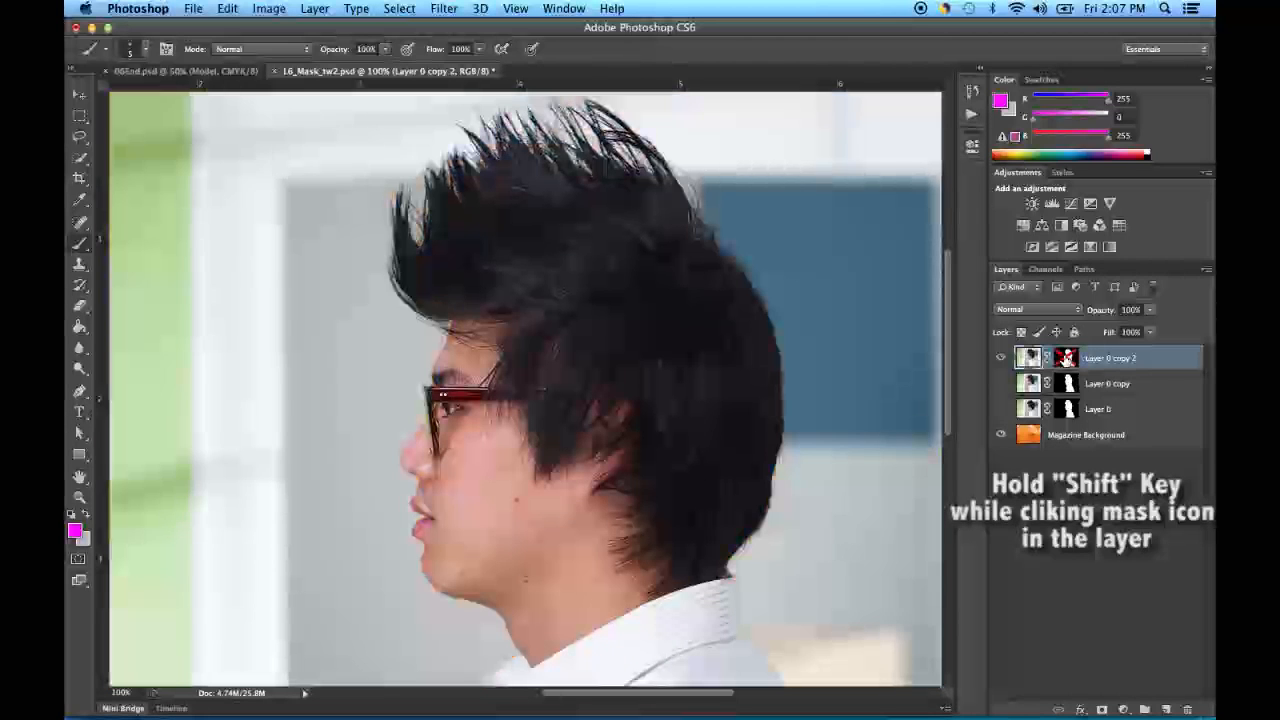
pyautogui.keyDown('shift'); pyautogui.click(1066, 358); pyautogui.keyUp('shift')
pyautogui.keyDown('shift'); pyautogui.click(1066, 358); pyautogui.keyUp('shift')
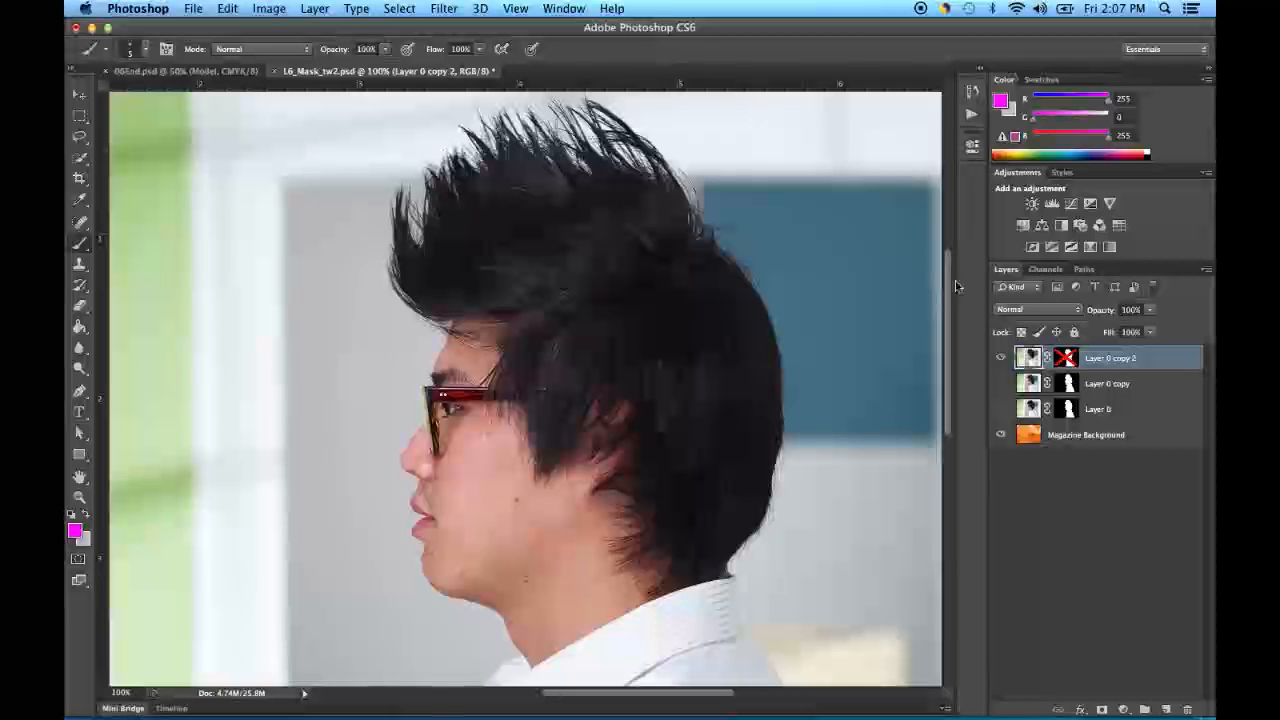
pyautogui.keyDown('shift'); pyautogui.click(1065, 357); pyautogui.keyUp('shift')
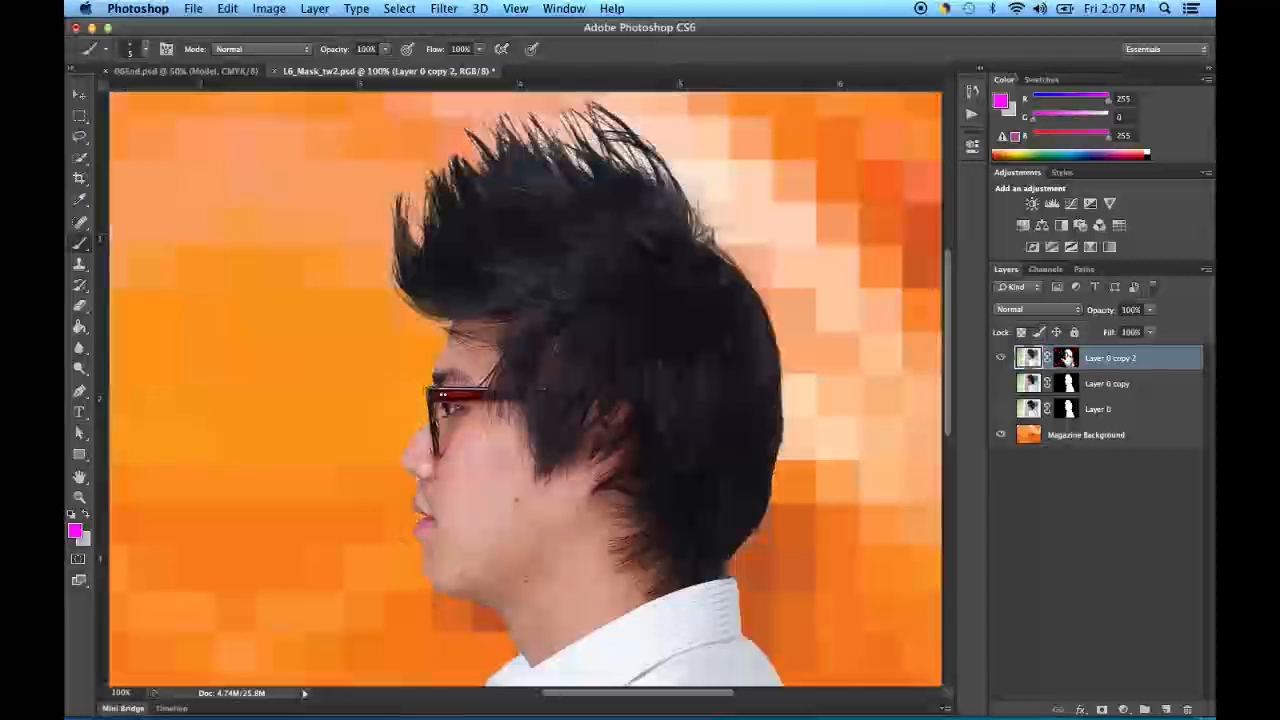
# - Delete the hidden layers Layer 0 copy and Layer 0
pyautogui.click(1147, 386)
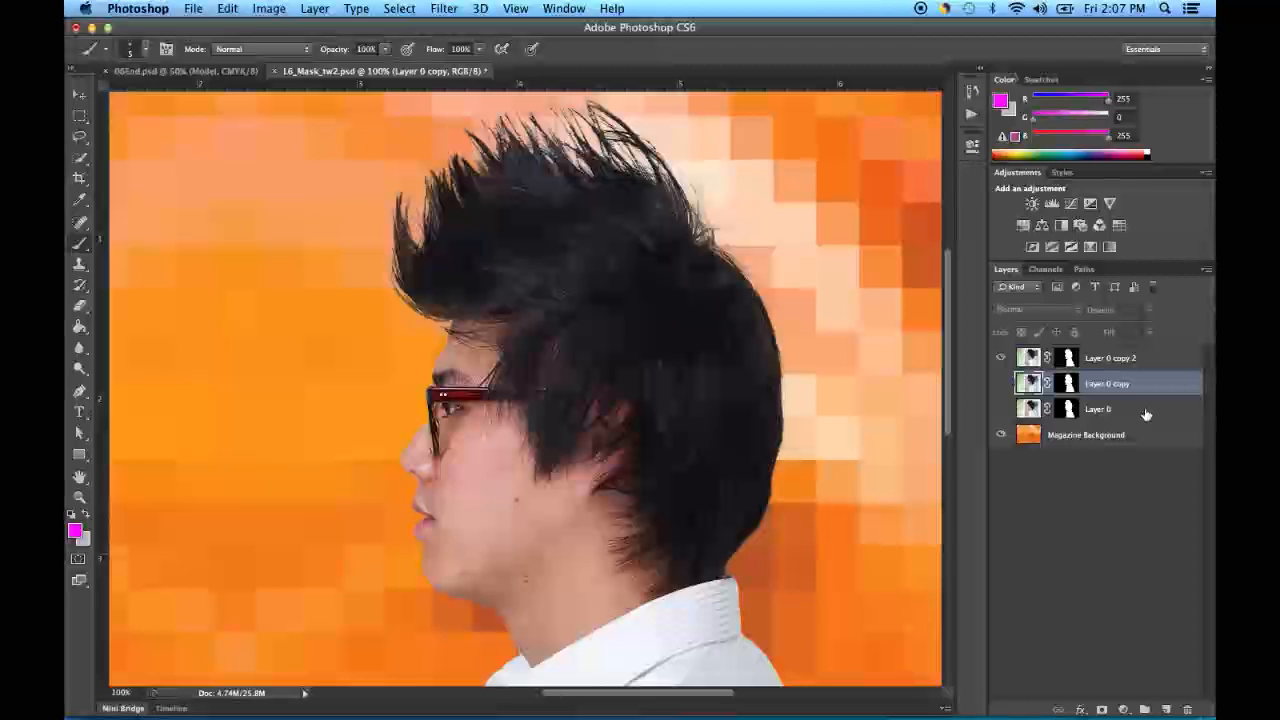
pyautogui.keyDown('shift'); pyautogui.click(1146, 414); pyautogui.keyUp('shift')
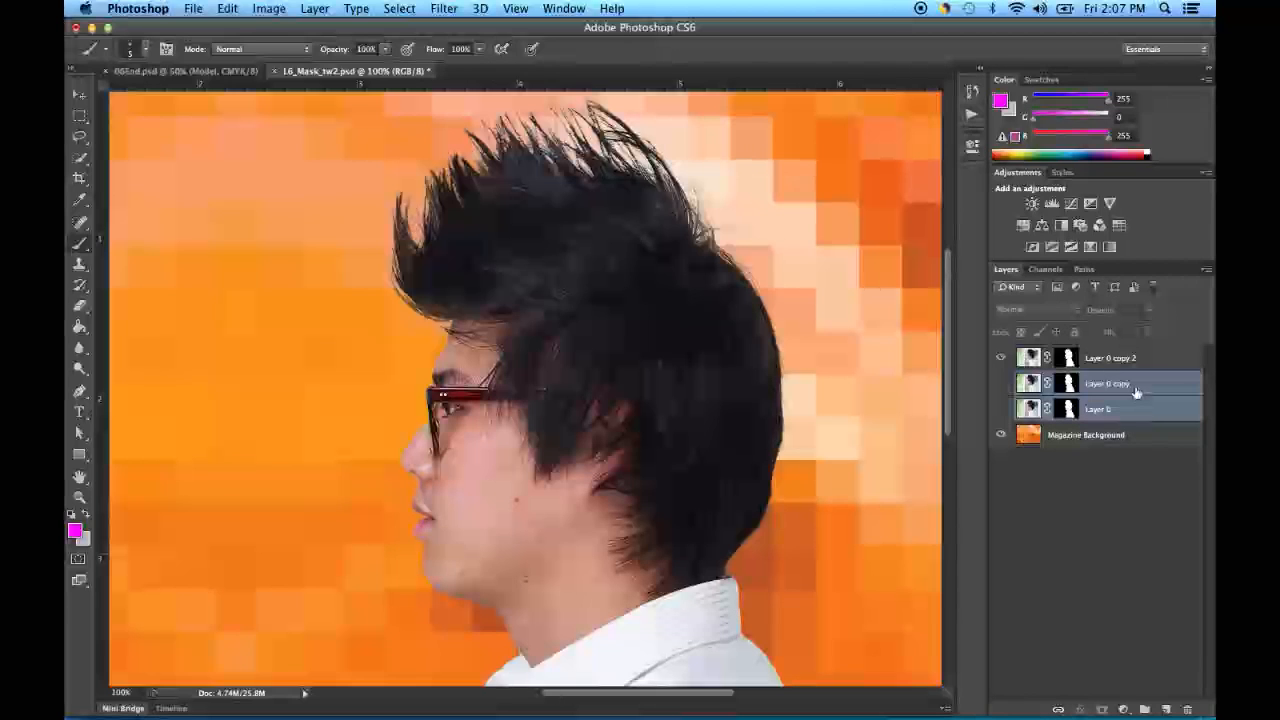
pyautogui.click(1187, 710)
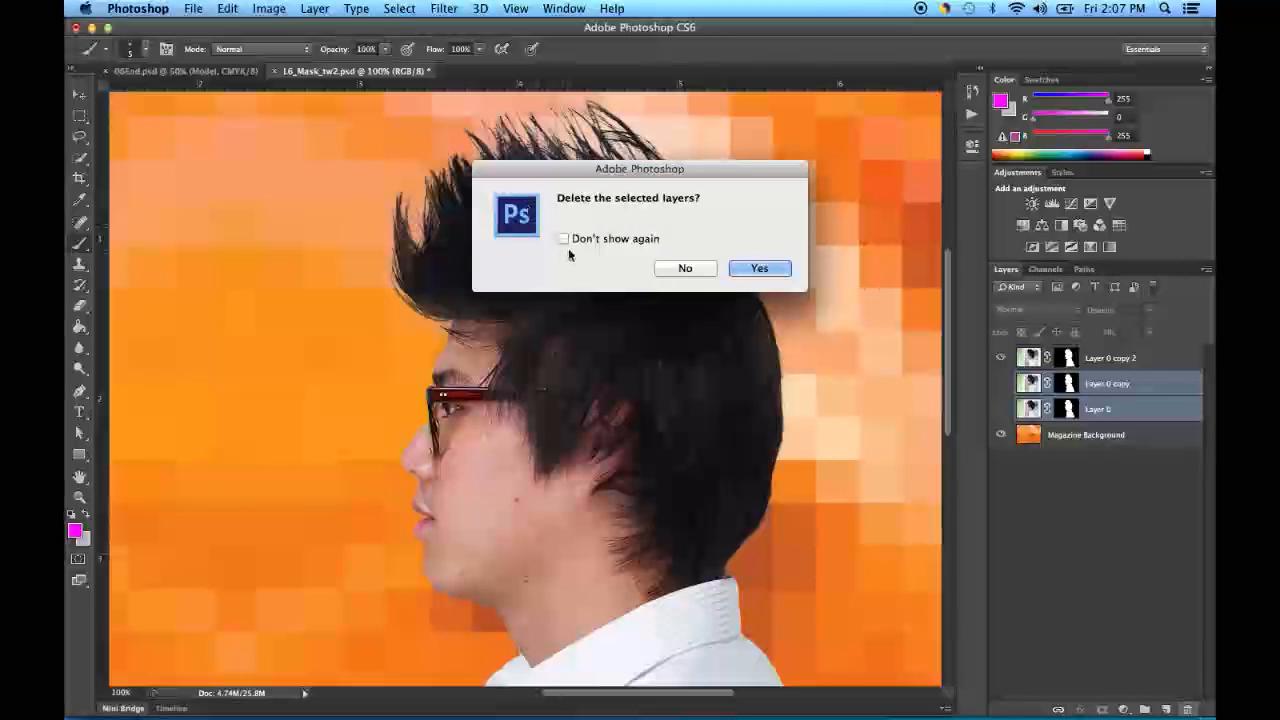
pyautogui.click(762, 269)
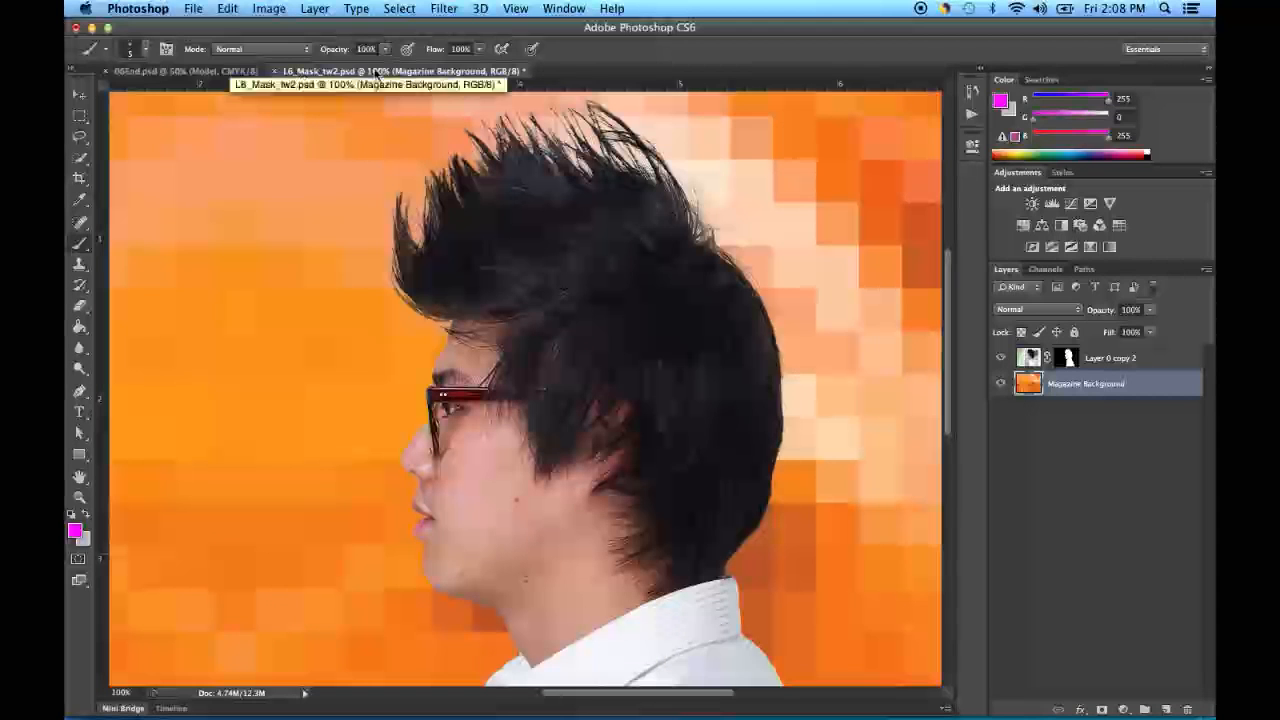
# - Save a new Photoshop file named with LP4, the author's name and L6Masks, keeping layers and Maximize Compatibility on
pyautogui.click(196, 9)
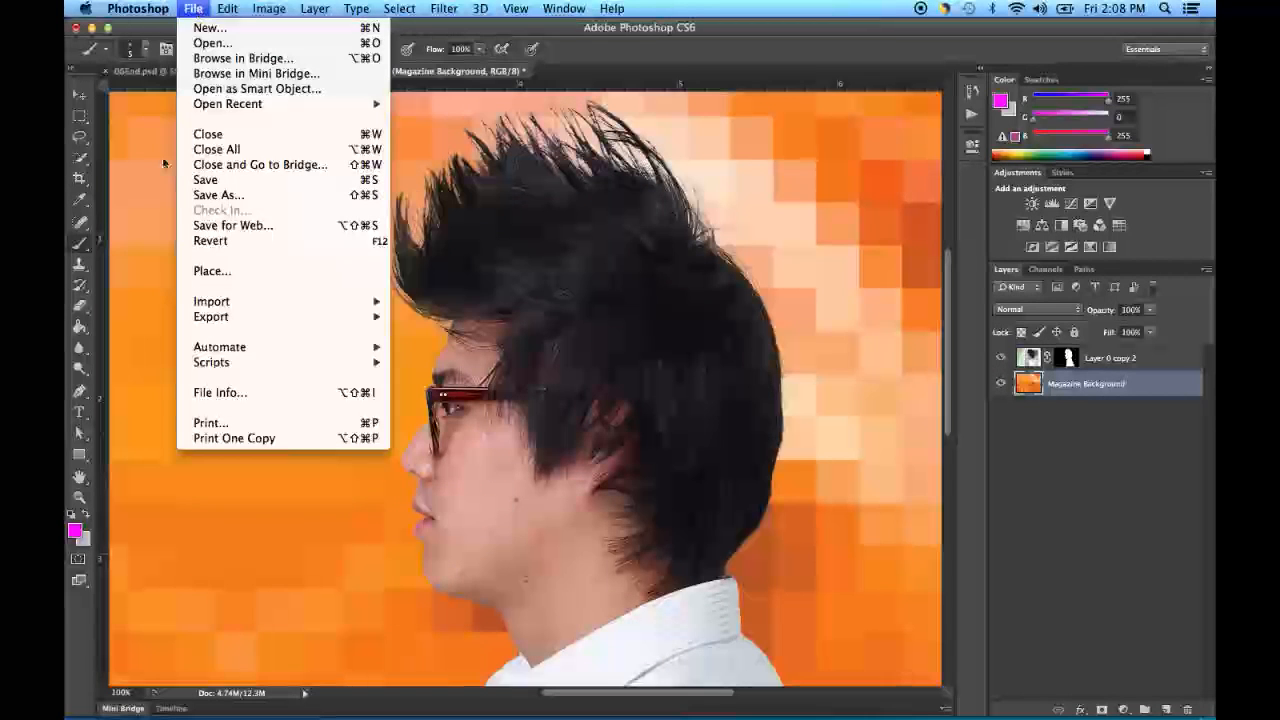
pyautogui.click(224, 195)
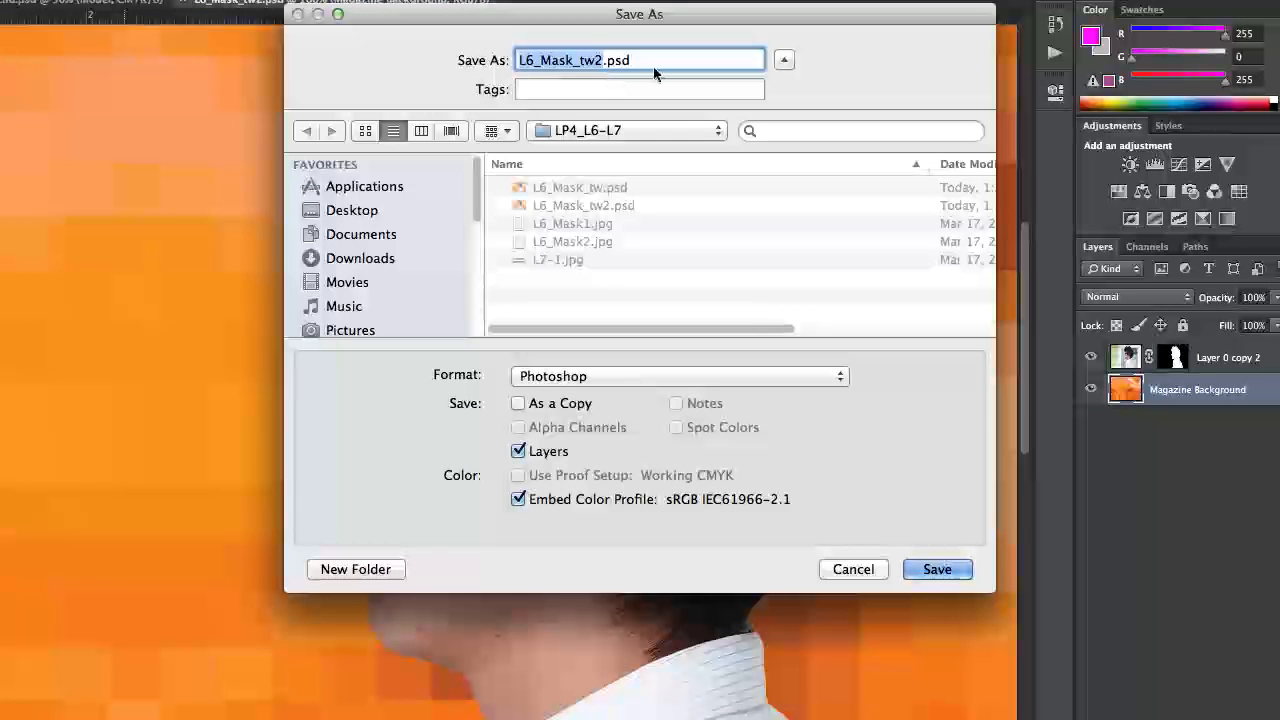
pyautogui.write('LP4')
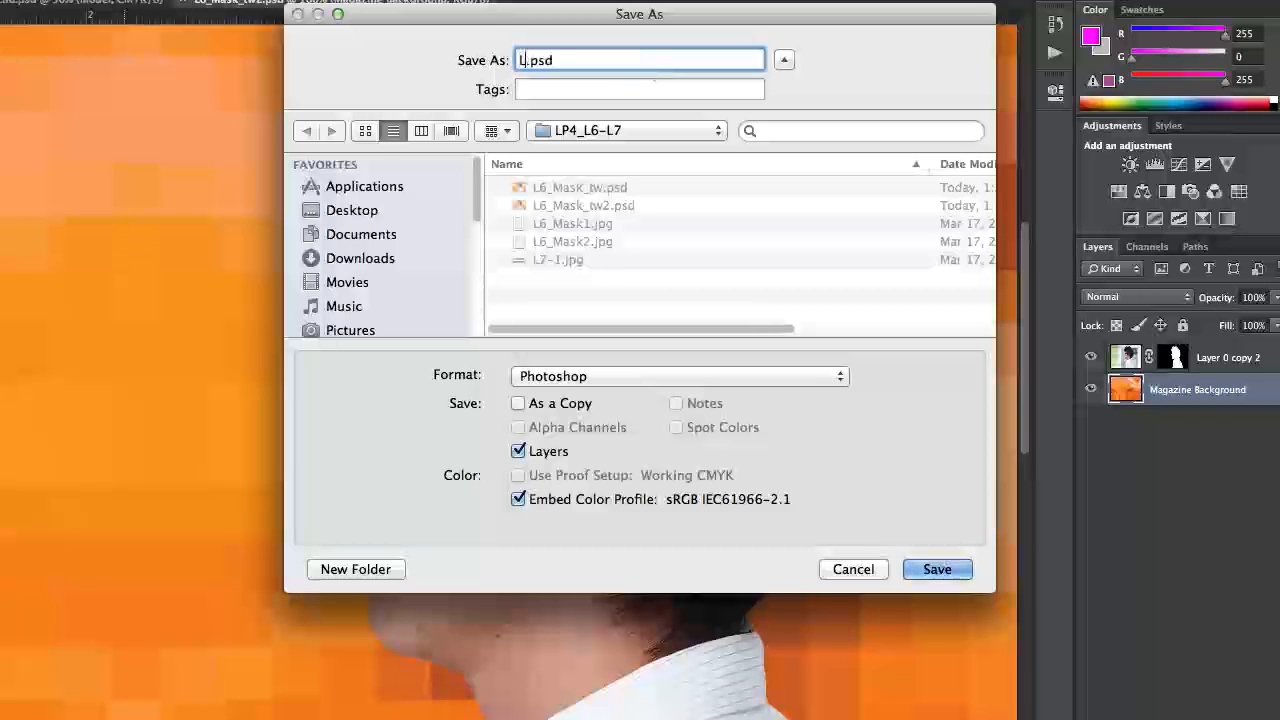
pyautogui.write('_')
pyautogui.write('WardTo')
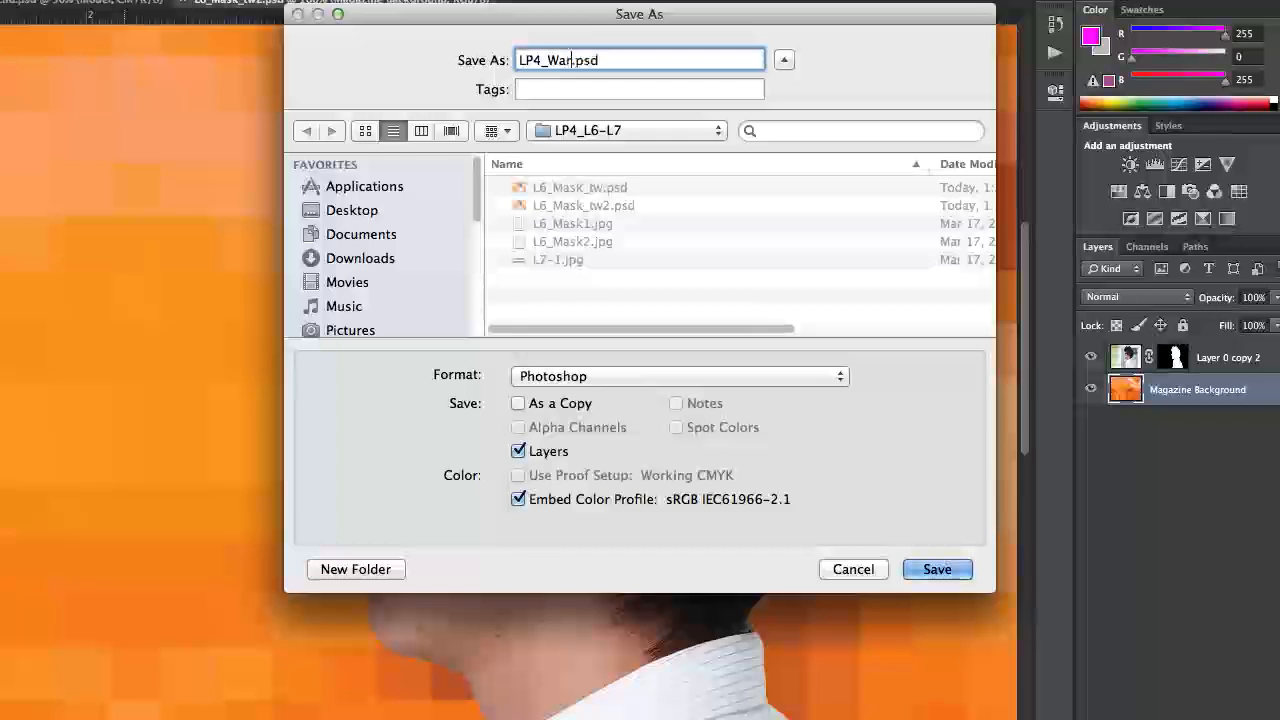
pyautogui.write('m_L')
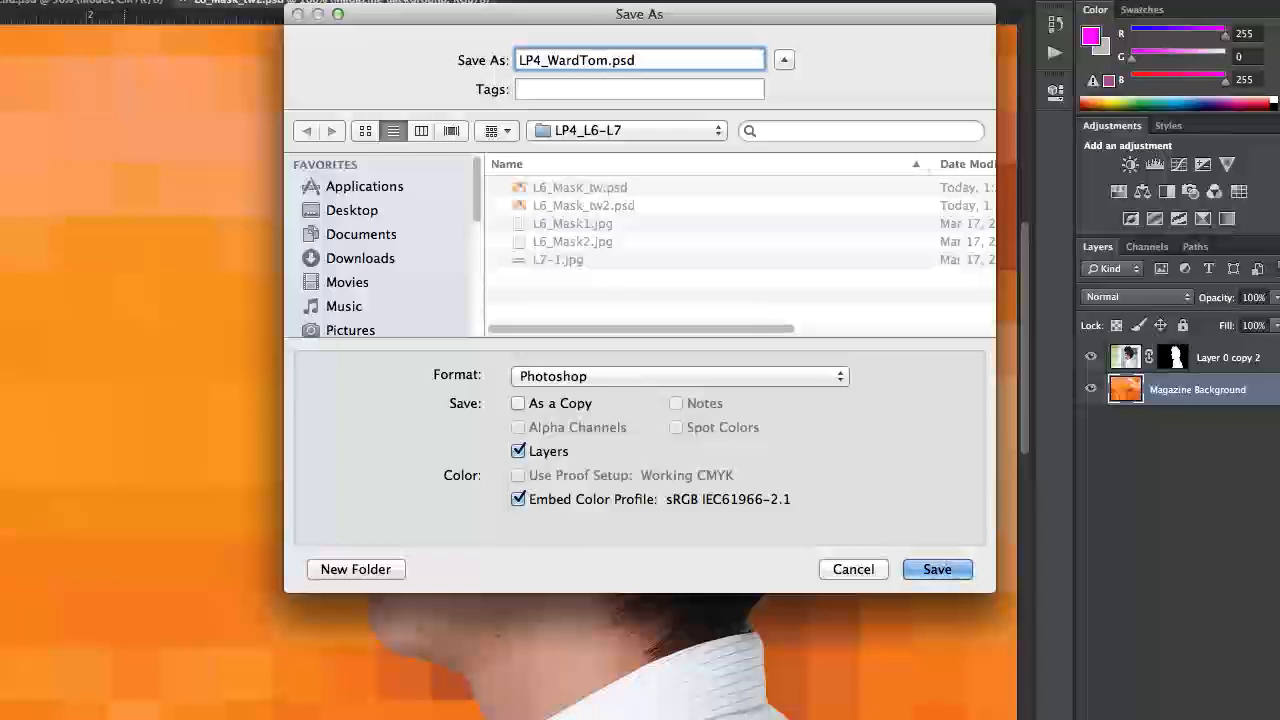
pyautogui.write('6')
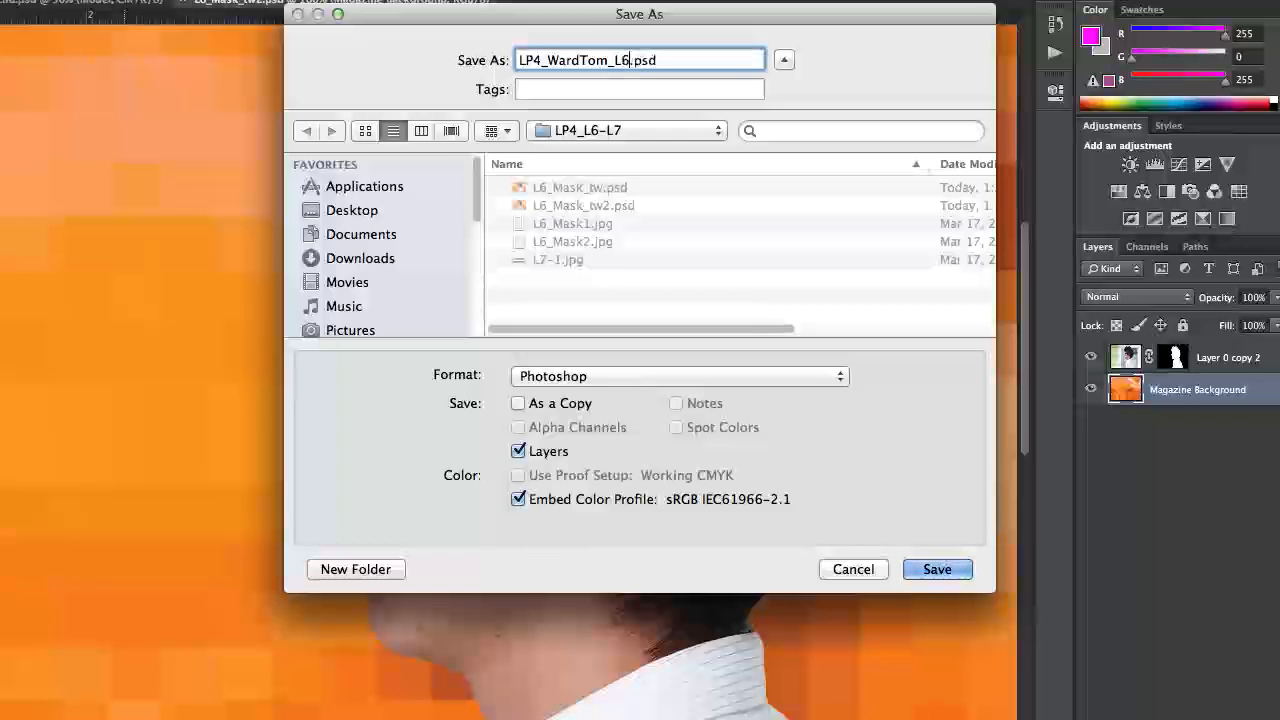
pyautogui.write('Masks')
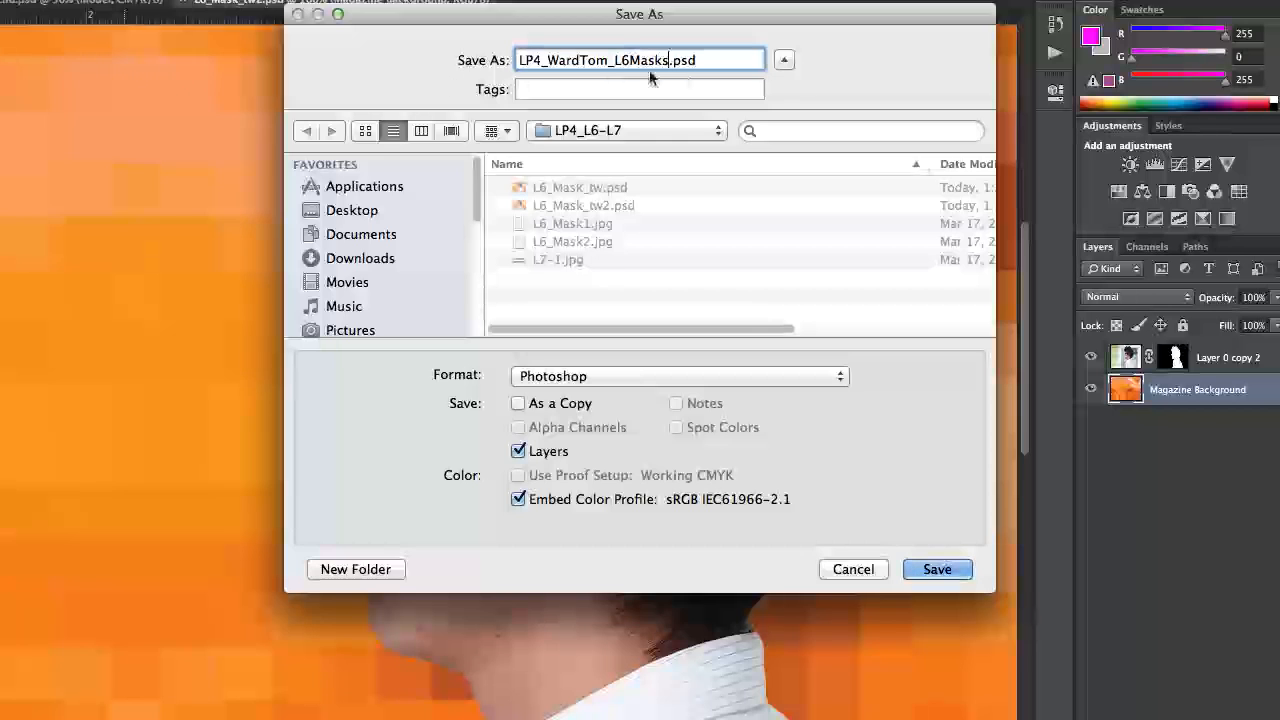
pyautogui.click(937, 569)
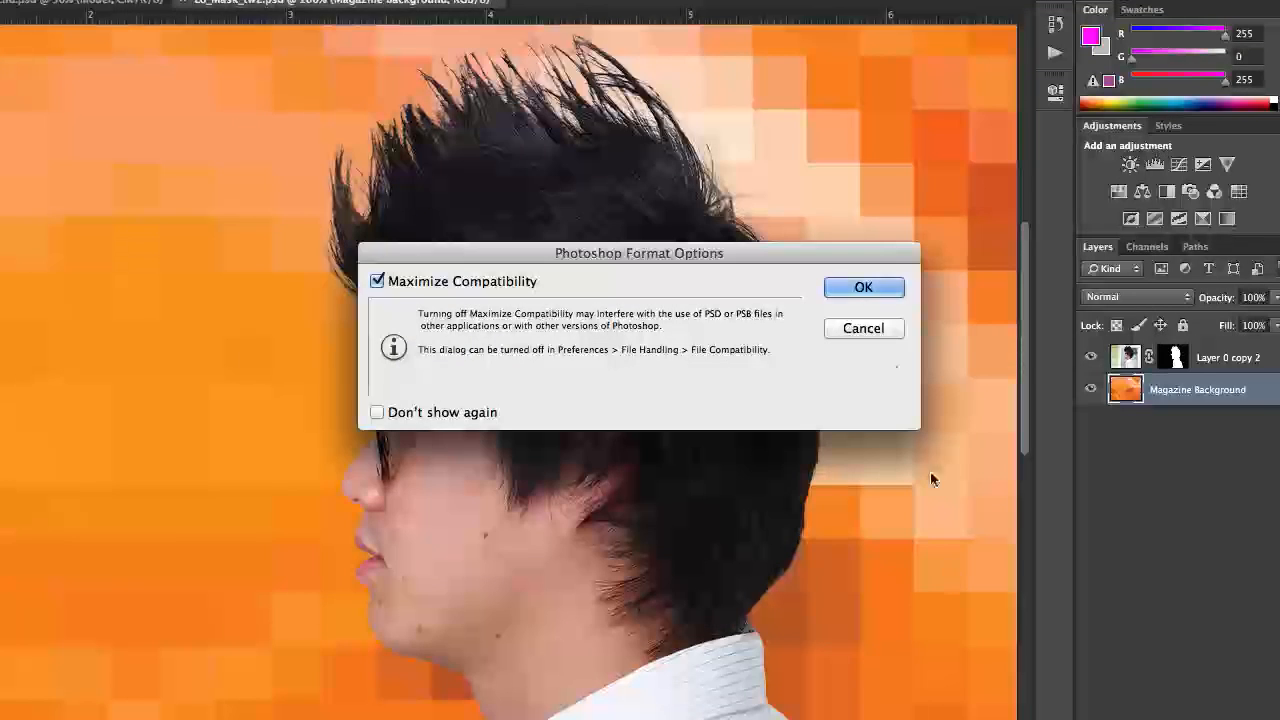
pyautogui.click(864, 287)
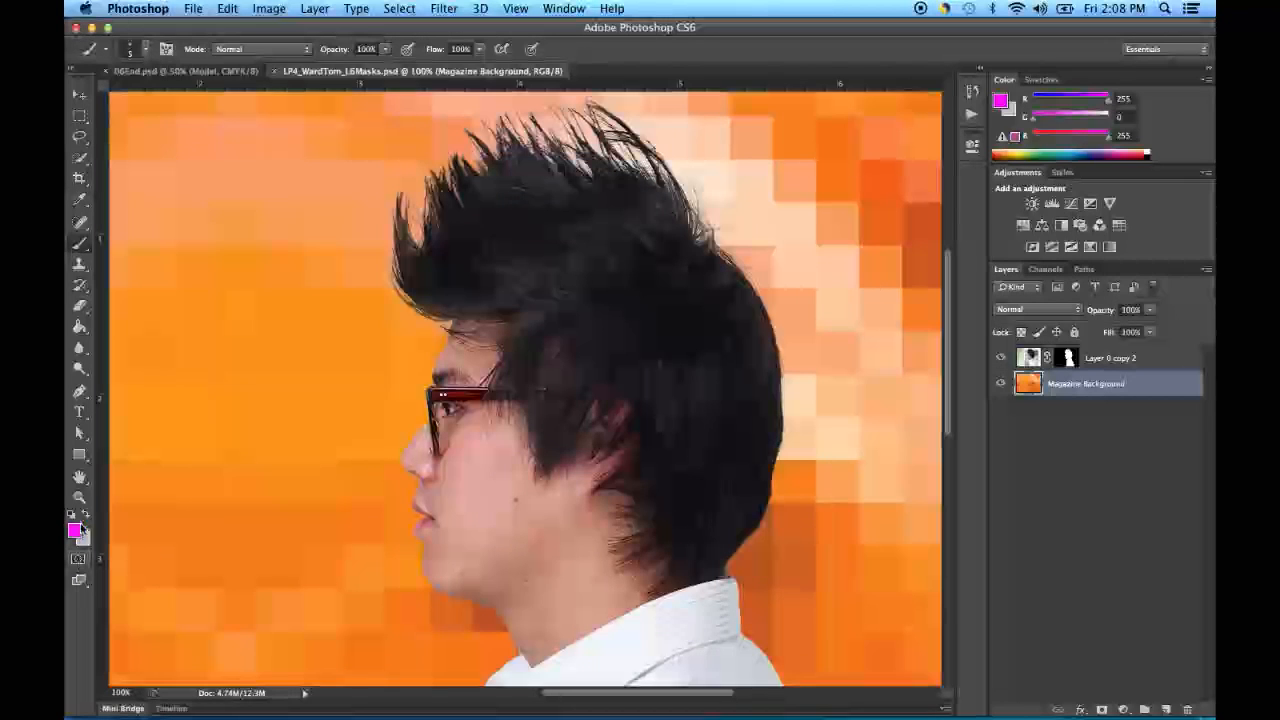
# - Enter Quick Mask mode and paint black along the upper edge of the glasses' temple up to the hair
pyautogui.click(78, 560)
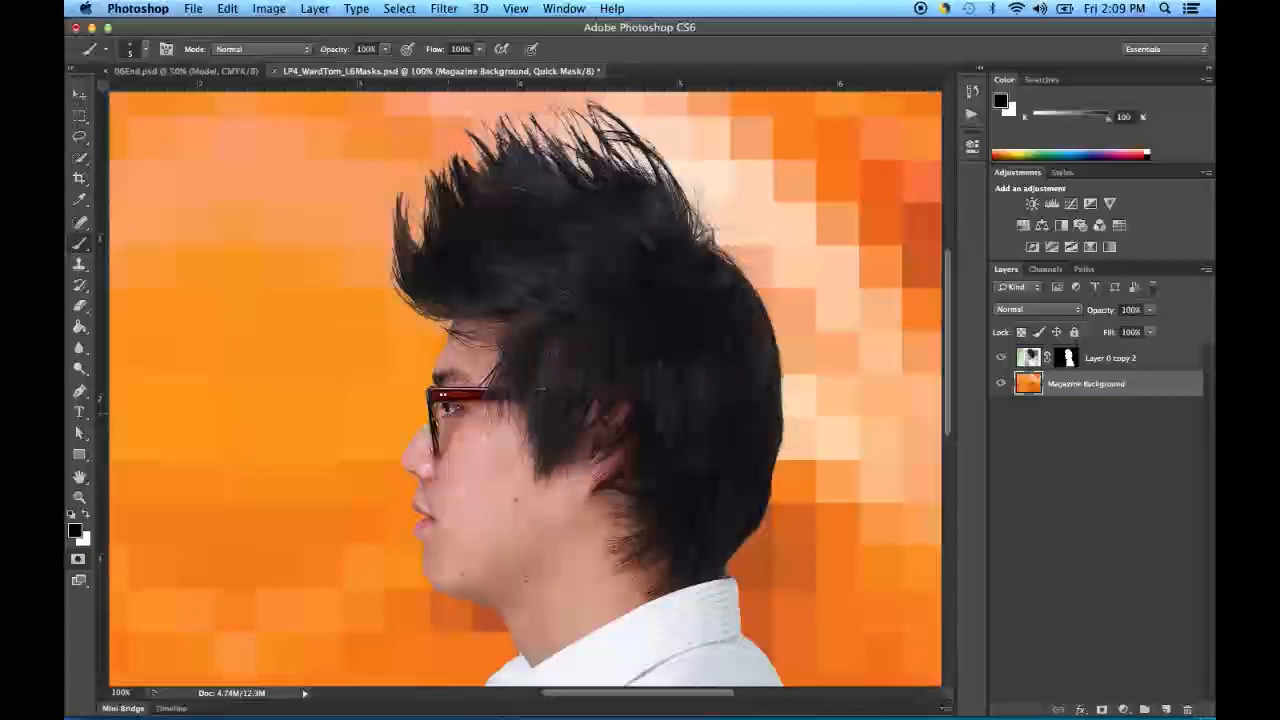
pyautogui.scroll(5, 449, 420)
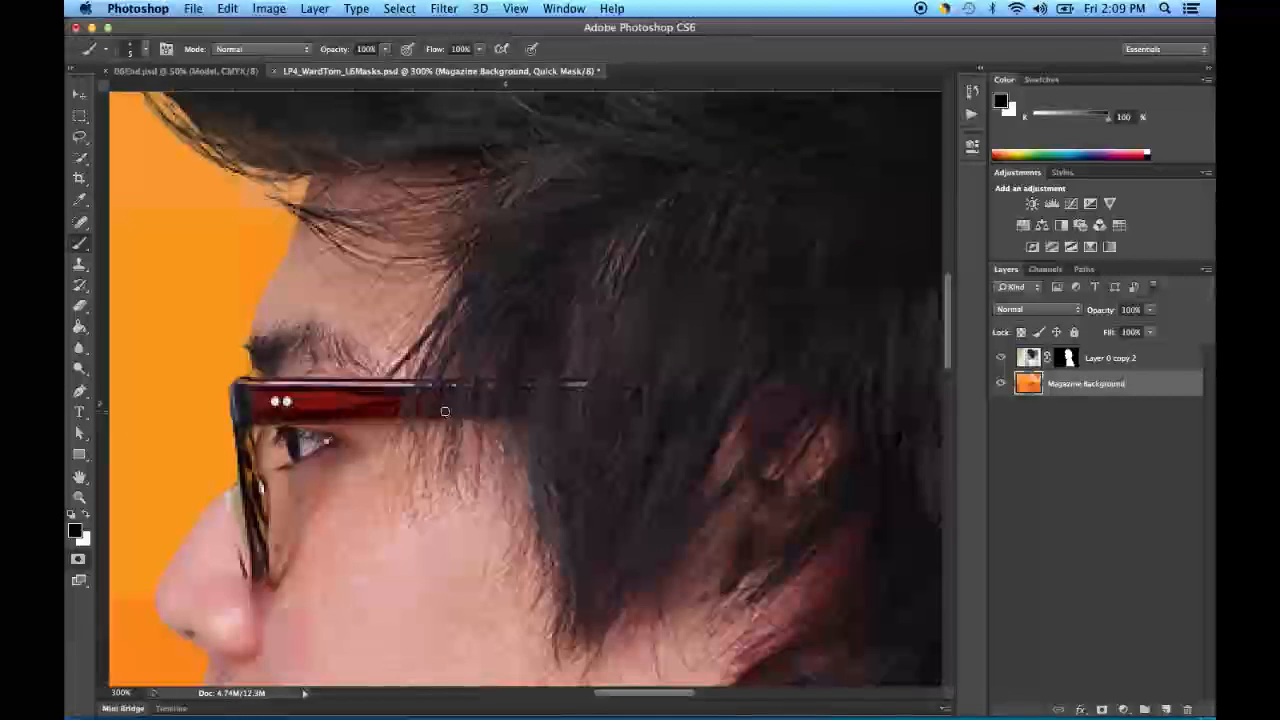
pyautogui.scroll(-3, 420, 477)
pyautogui.hscroll(-2, 420, 477)
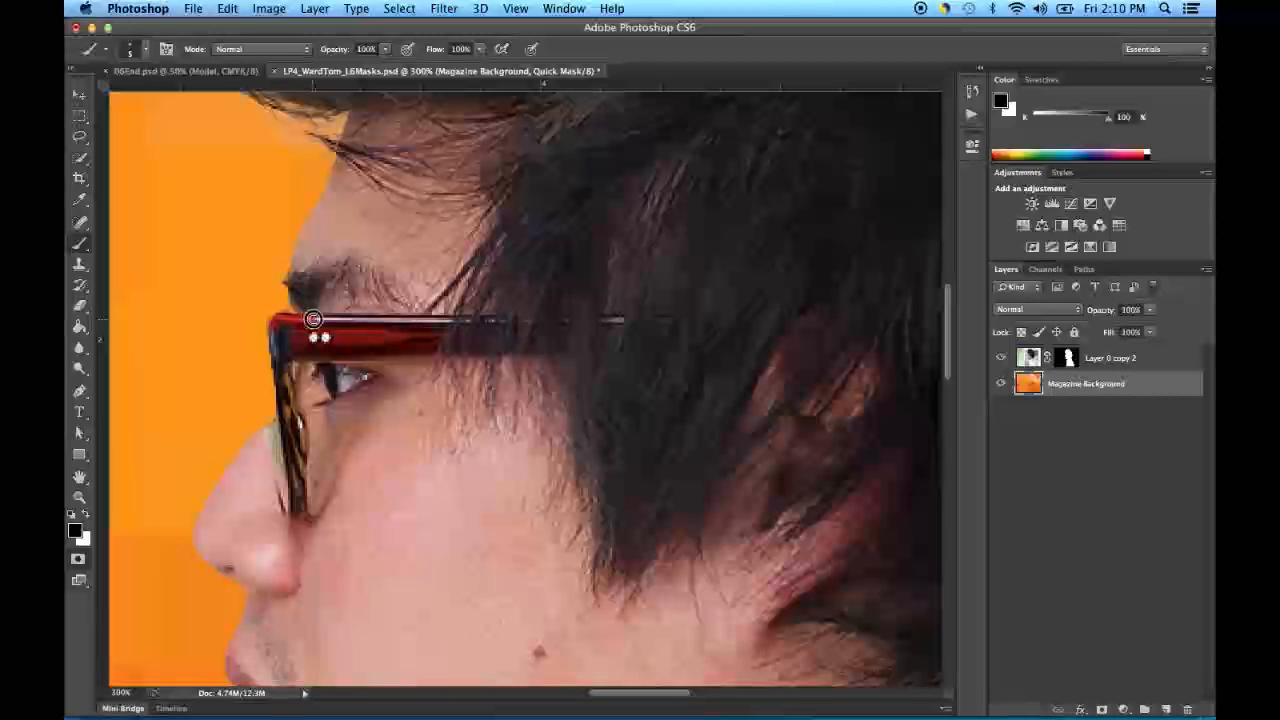
pyautogui.moveTo(313, 319); pyautogui.dragTo(305, 319)
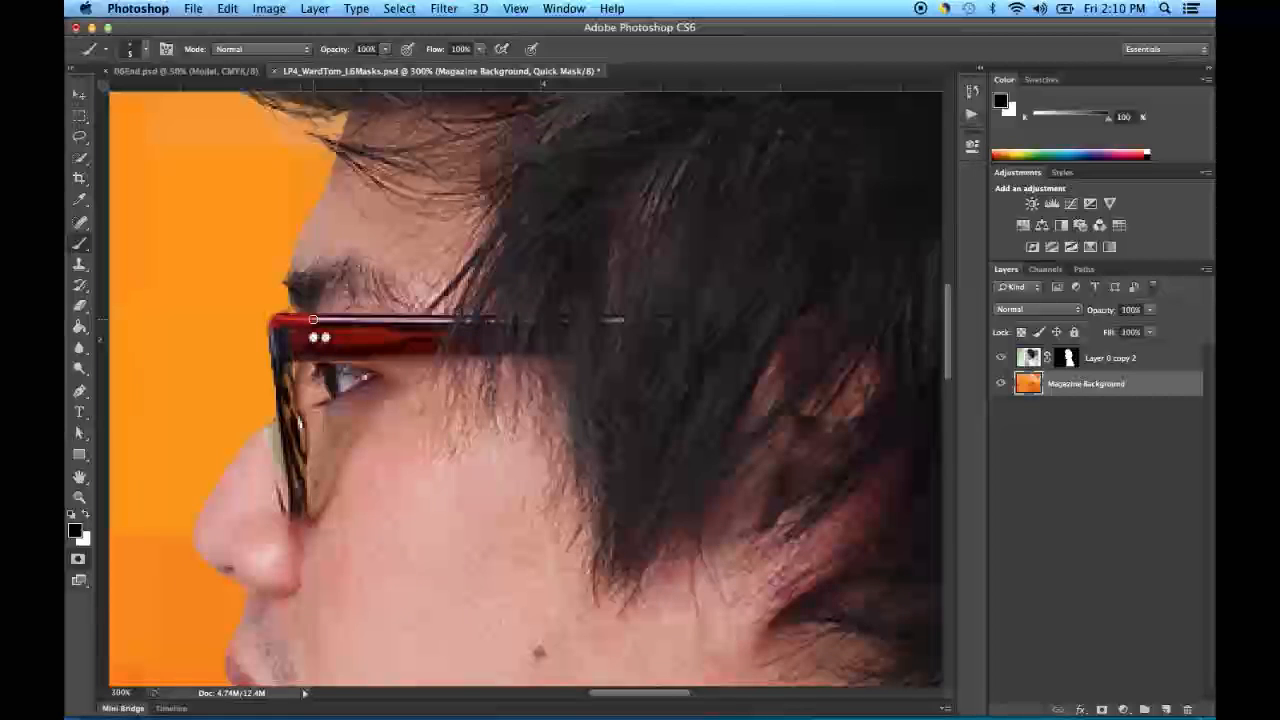
pyautogui.moveTo(432, 318); pyautogui.dragTo(460, 321)
pyautogui.press('super+equal')
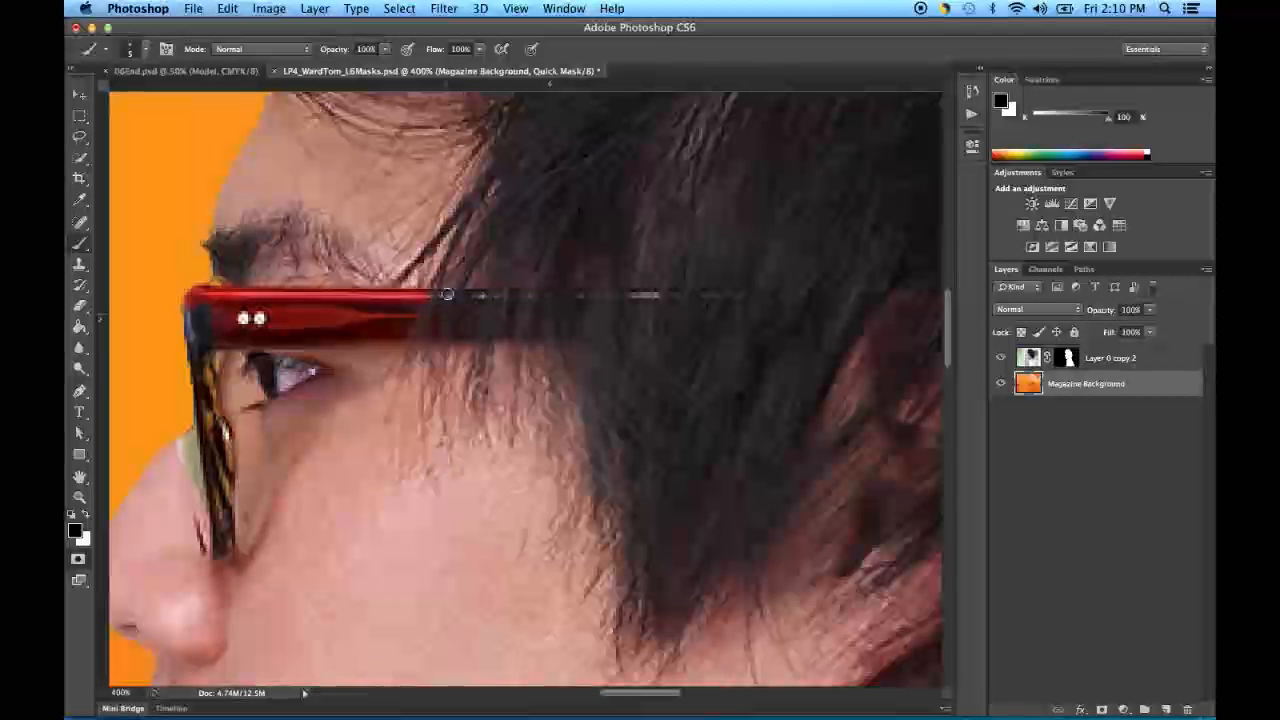
# - Paint the quick mask over the glasses' front rim and fill the exposed part of the temple, including the two rivets
pyautogui.moveTo(209, 312)
pyautogui.mouseDown()
pyautogui.moveTo(190, 323)
pyautogui.moveTo(214, 551)
pyautogui.mouseUp()
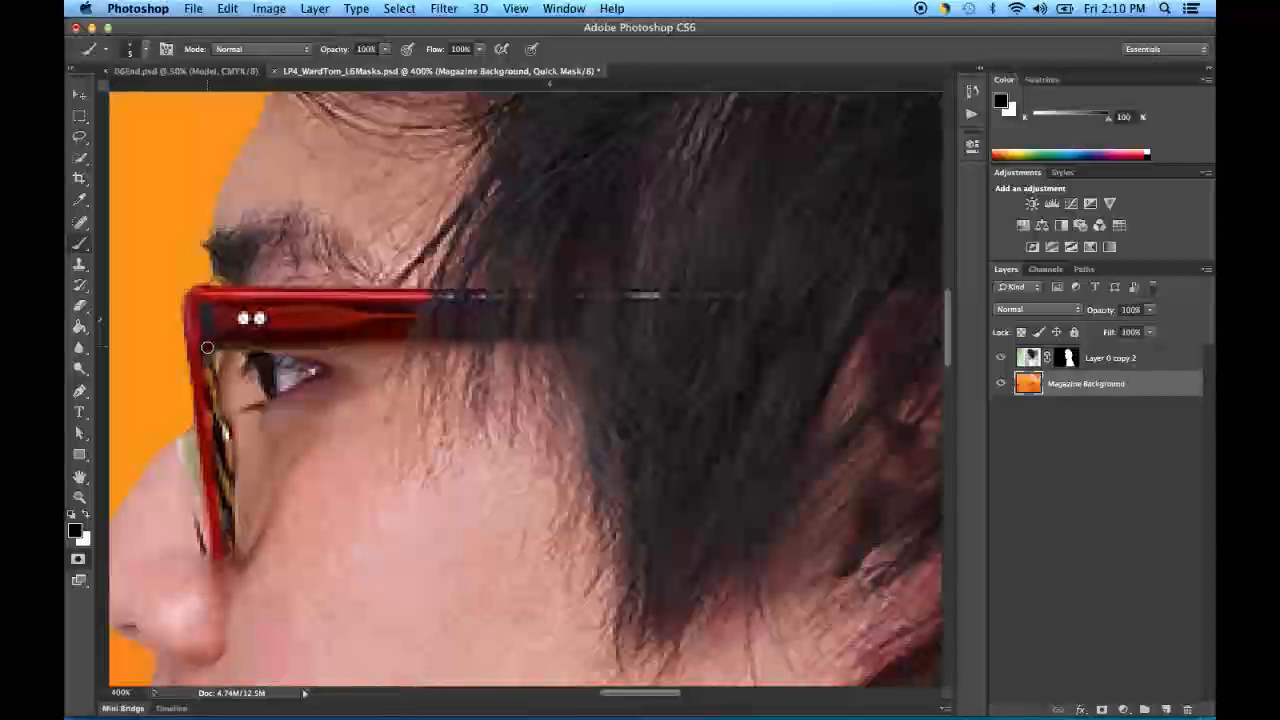
pyautogui.keyDown('shift'); pyautogui.click(227, 551); pyautogui.keyUp('shift')
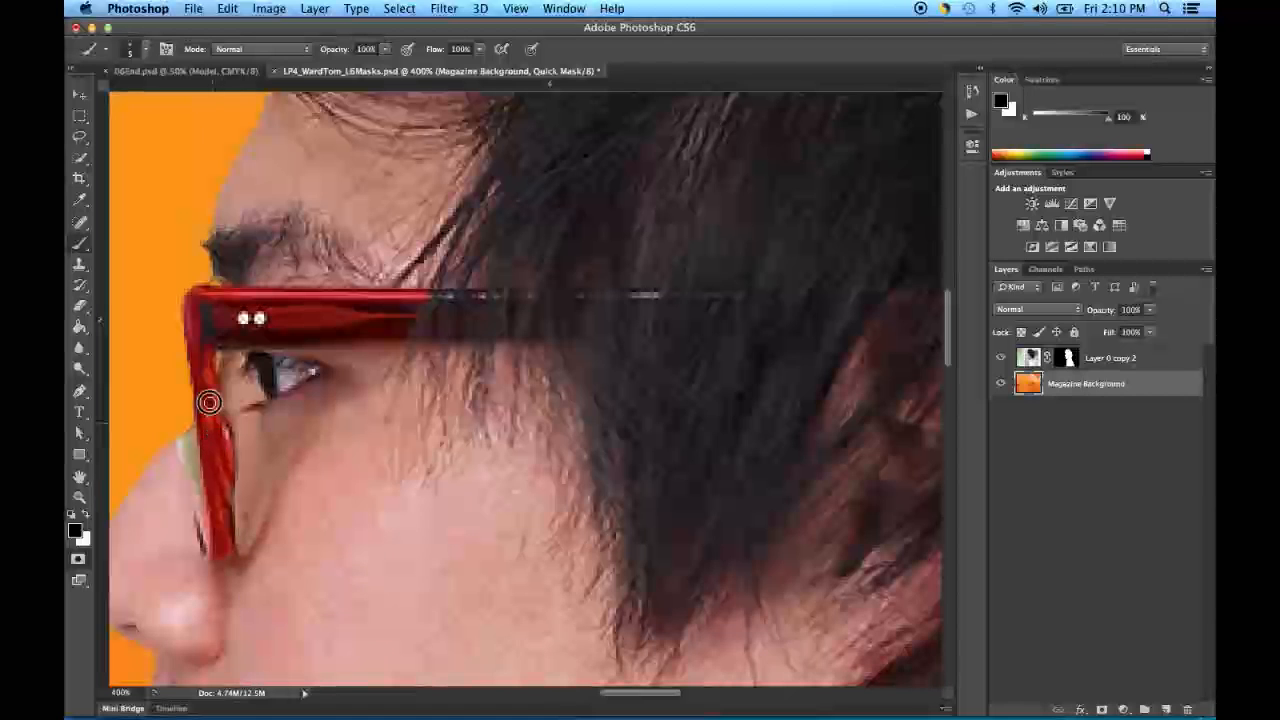
pyautogui.keyDown('shift'); pyautogui.click(207, 308); pyautogui.keyUp('shift')
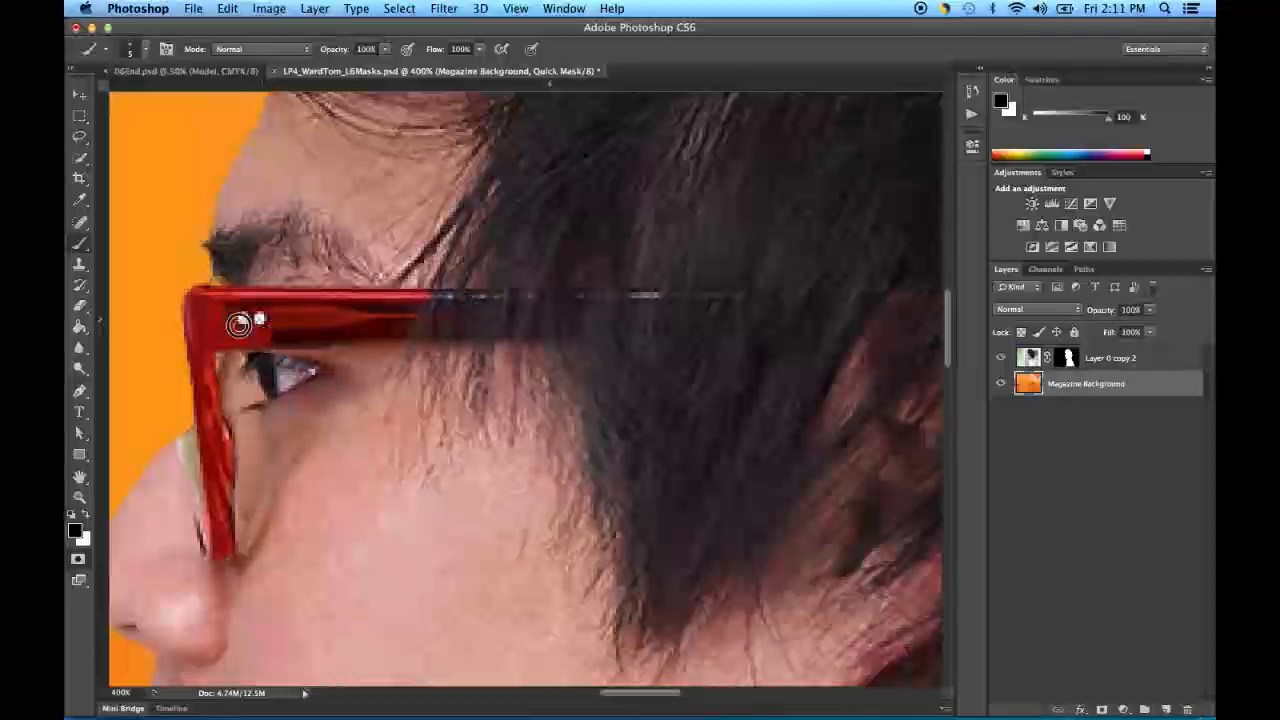
pyautogui.moveTo(217, 305)
pyautogui.mouseDown()
pyautogui.moveTo(312, 307)
pyautogui.moveTo(237, 318)
pyautogui.moveTo(281, 318)
pyautogui.moveTo(247, 329)
pyautogui.mouseUp()
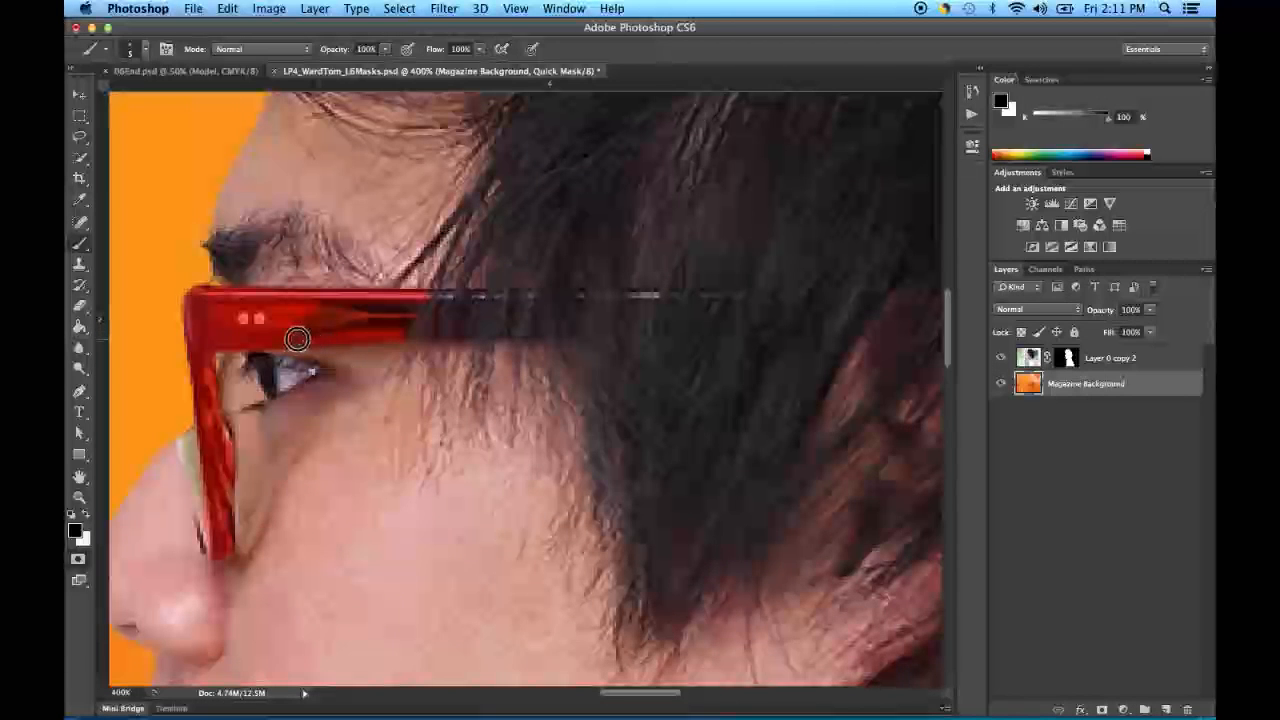
pyautogui.moveTo(281, 339); pyautogui.dragTo(392, 322)
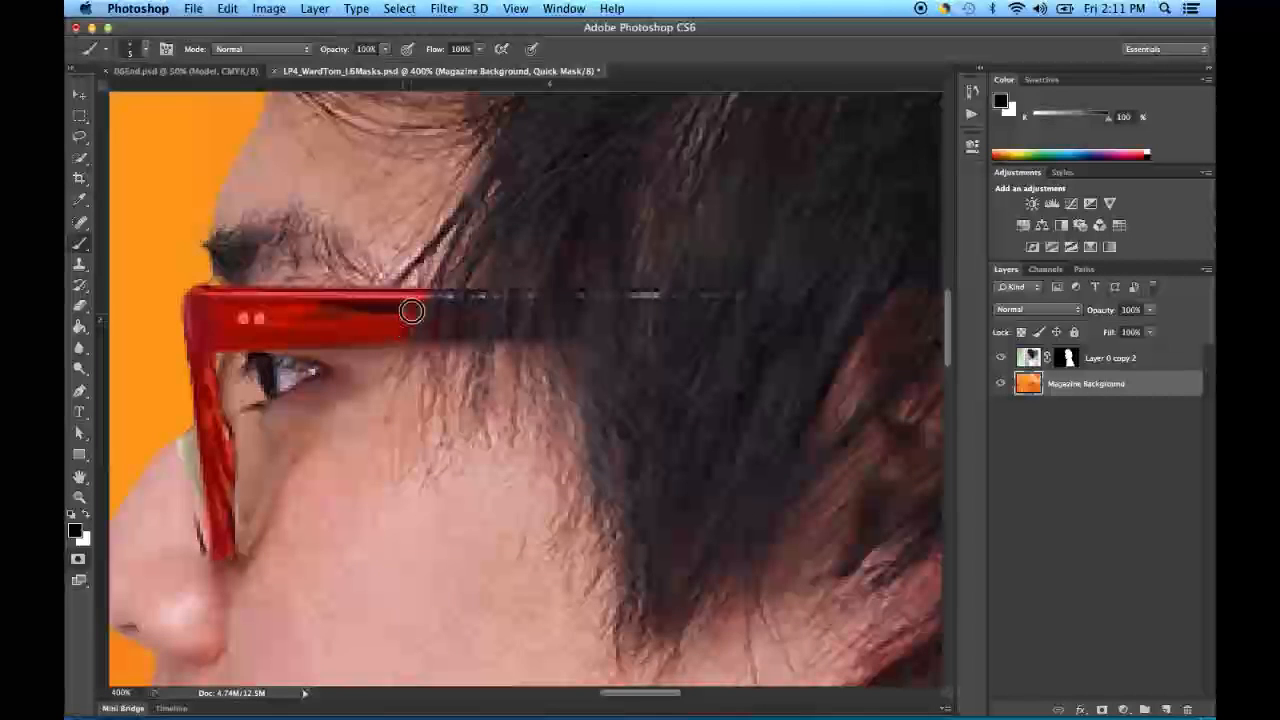
pyautogui.moveTo(396, 302)
pyautogui.mouseDown()
pyautogui.moveTo(305, 306)
pyautogui.moveTo(400, 309)
pyautogui.moveTo(295, 319)
pyautogui.mouseUp()
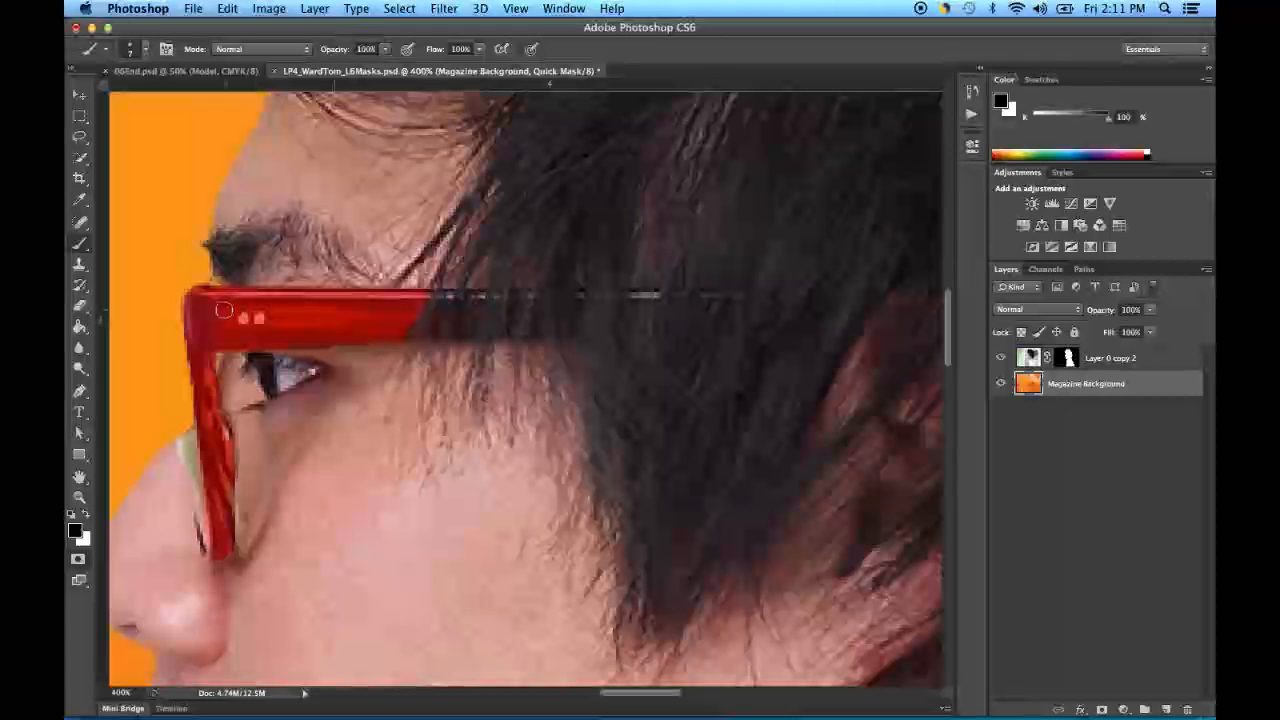
# - With a 3 px brush, mask the temple slivers showing between the hair strands and touch up the frame's front corner
pyautogui.press('[')
pyautogui.press('[')
pyautogui.press('[')
pyautogui.press('[')
pyautogui.press('[')
pyautogui.press('[')
pyautogui.press('[')
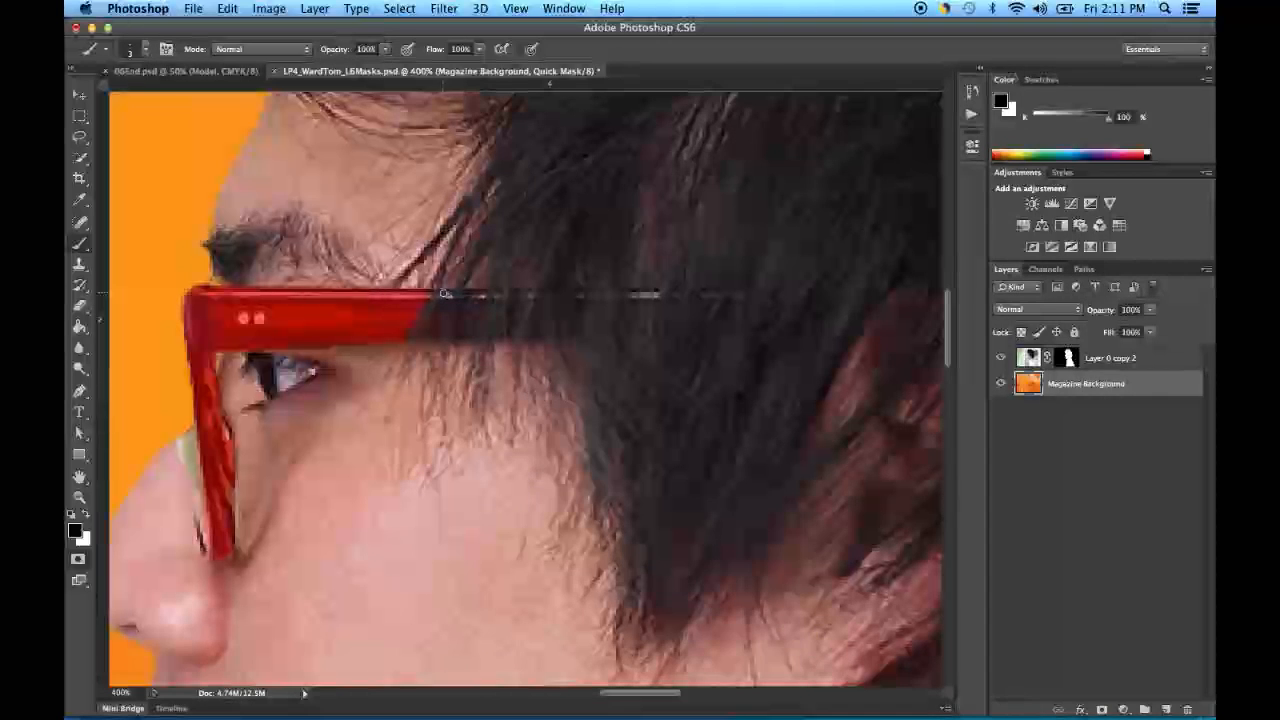
pyautogui.press(']')
pyautogui.press(']')
pyautogui.press(']')
pyautogui.moveTo(446, 293); pyautogui.dragTo(431, 326)
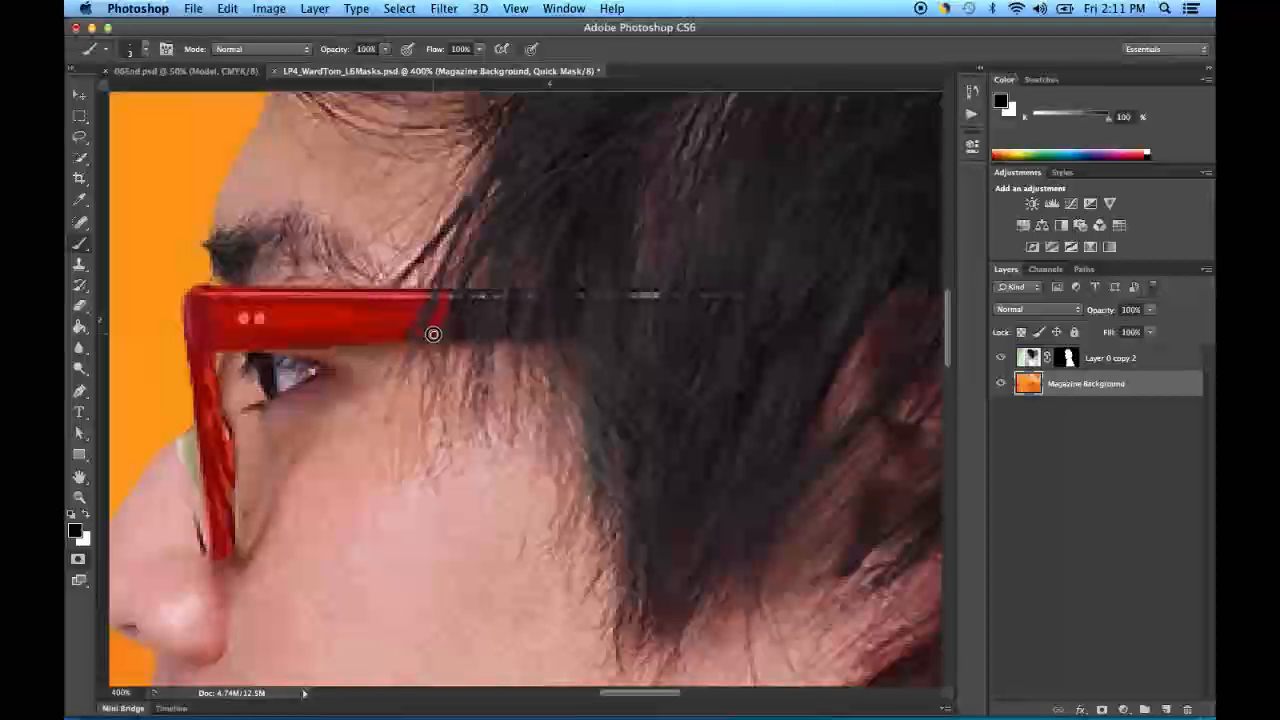
pyautogui.moveTo(484, 291)
pyautogui.mouseDown()
pyautogui.moveTo(462, 333)
pyautogui.moveTo(471, 323)
pyautogui.mouseUp()
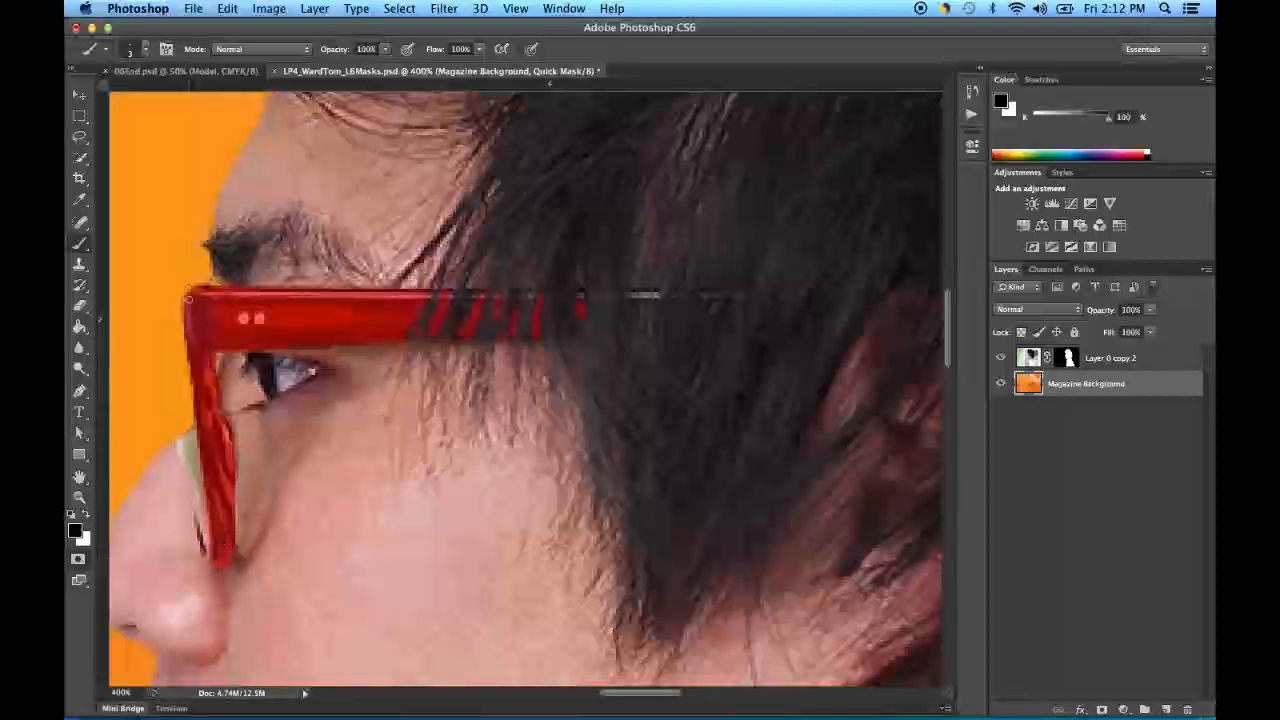
pyautogui.moveTo(208, 290); pyautogui.dragTo(186, 312)
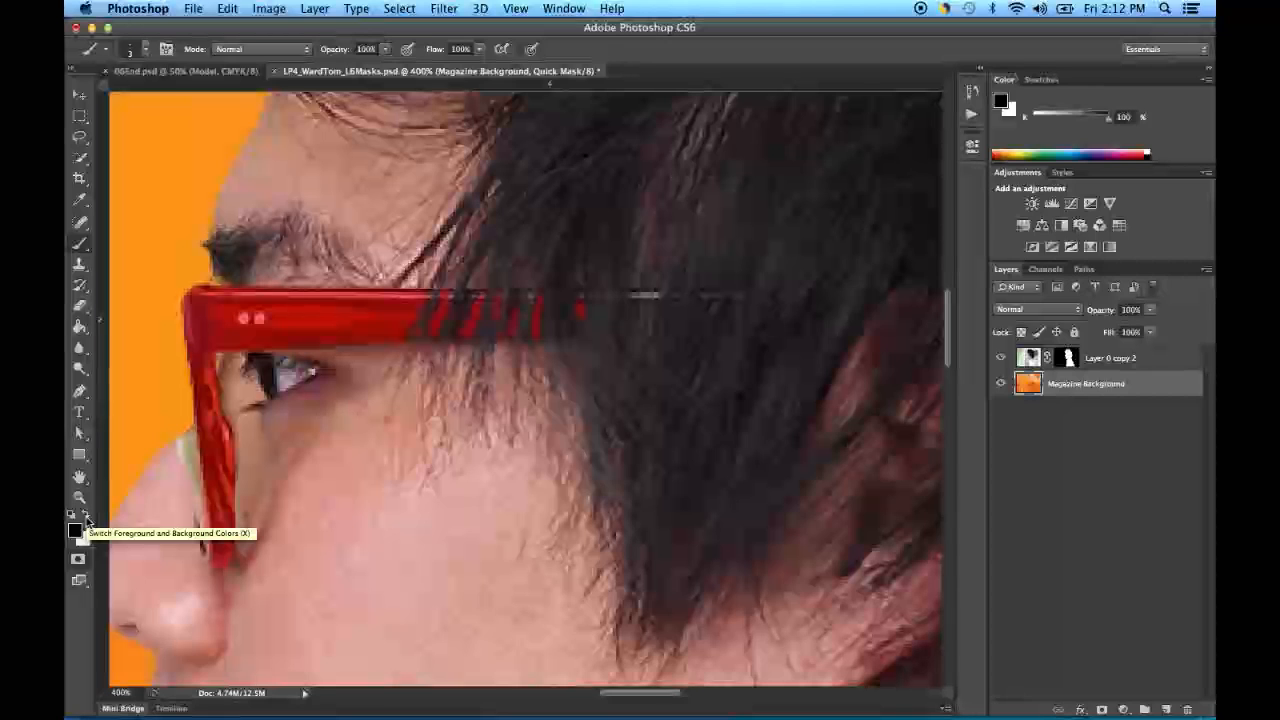
pyautogui.click(86, 516)
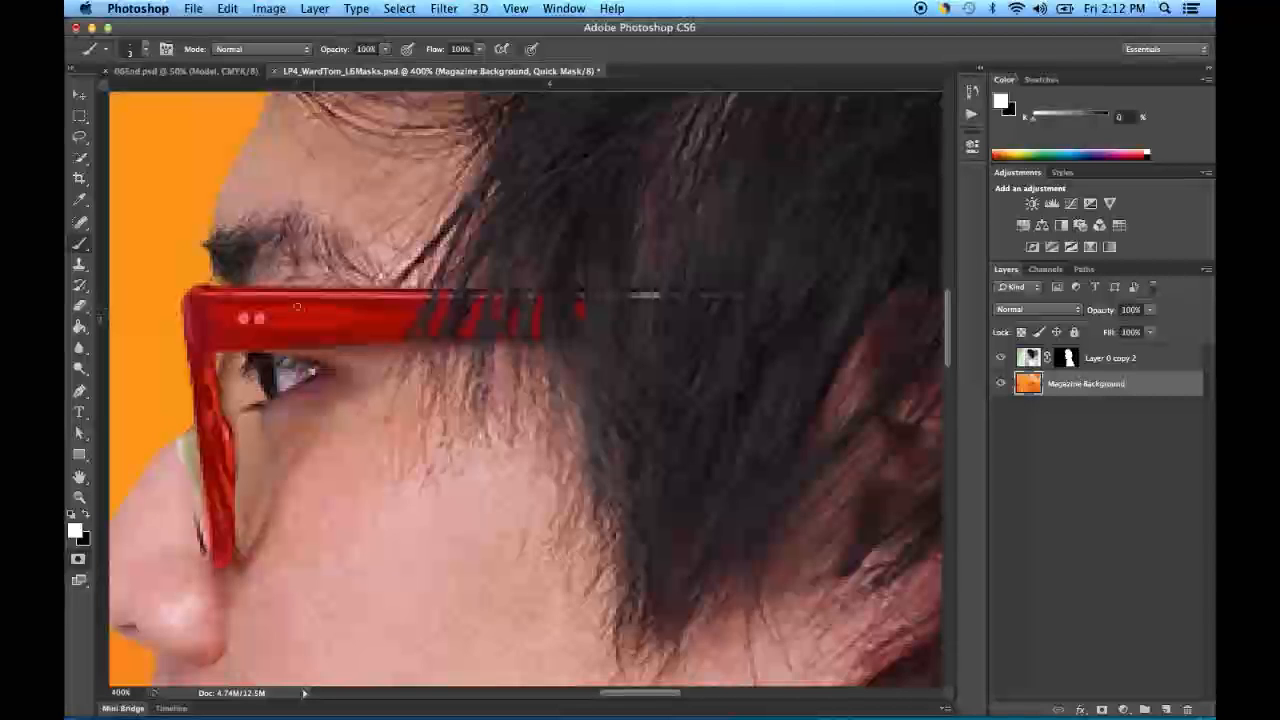
pyautogui.moveTo(291, 290); pyautogui.dragTo(300, 348)
pyautogui.press('x')
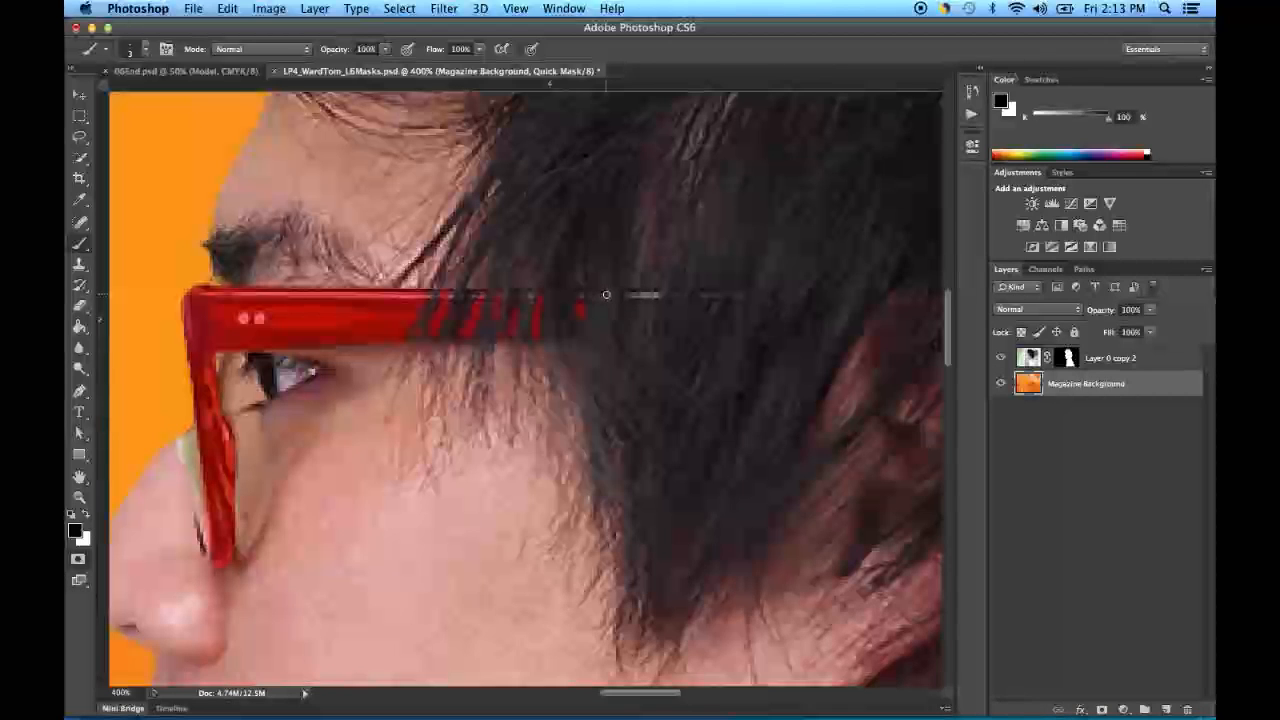
# - Lower the brush opacity to 80% and 60% to mask the faint temple glints in the hair, and convert the quick mask to a selection
pyautogui.press('8')
pyautogui.press('6')
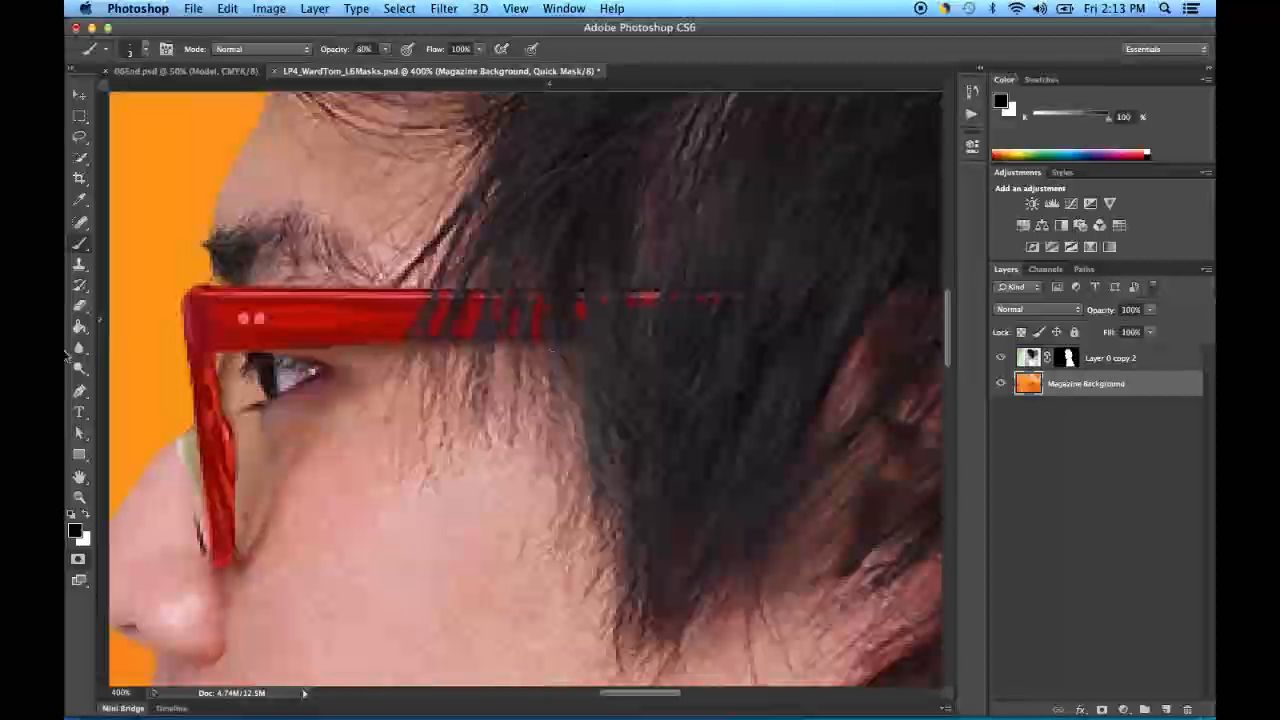
pyautogui.click(79, 562)
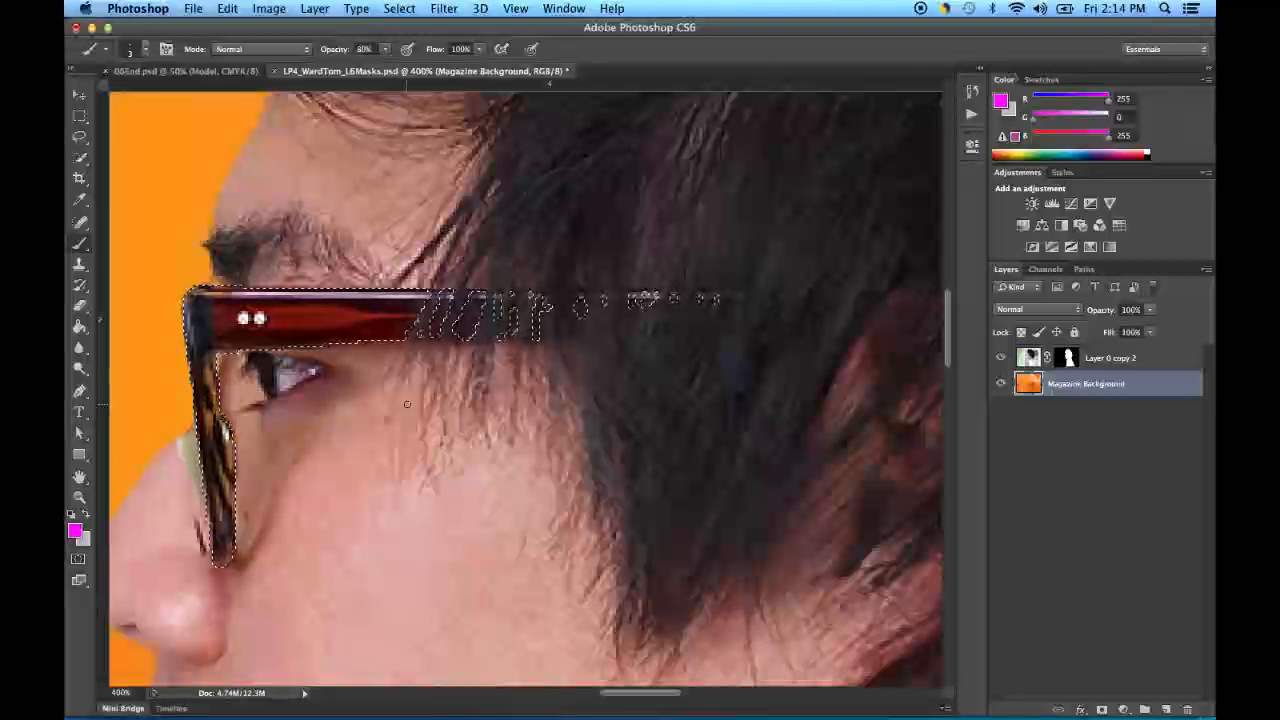
# - Try shifting the Magazine Background layer's hue to +47 with Hue/Saturation and reset the hue to 0
pyautogui.press('super+minus')
pyautogui.press('super+minus')
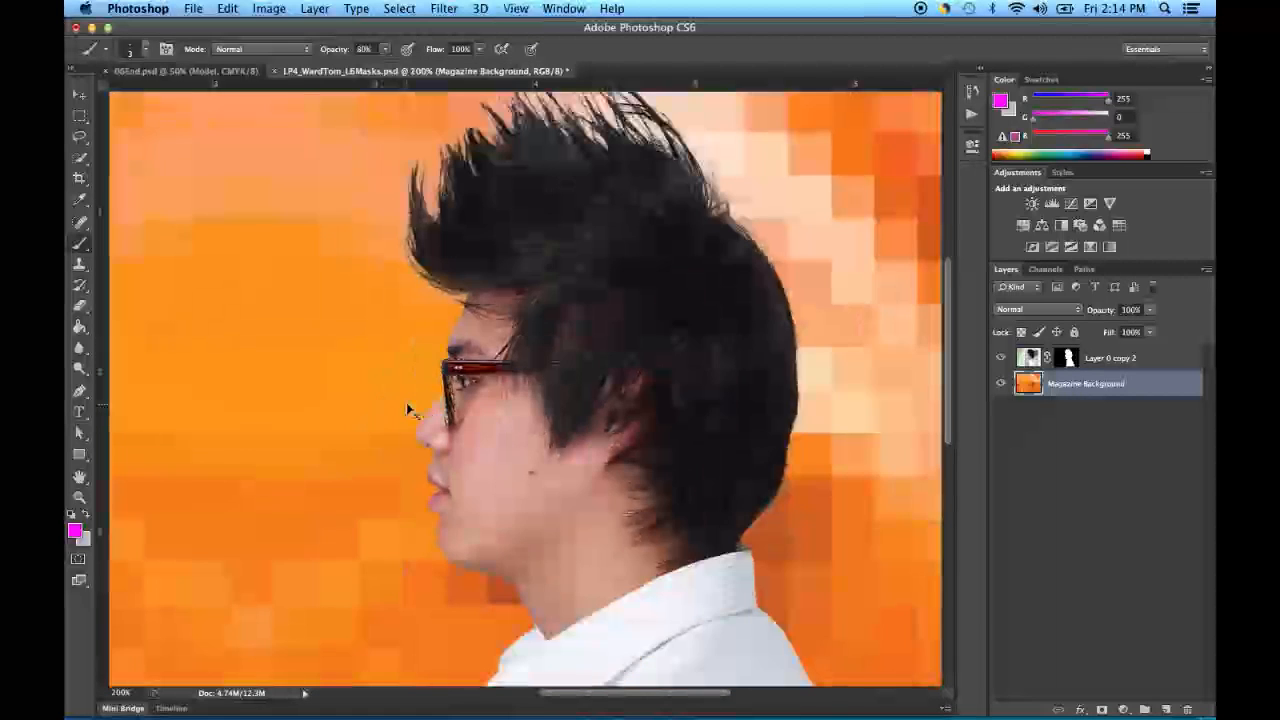
pyautogui.press('super+minus')
pyautogui.press('super+minus')
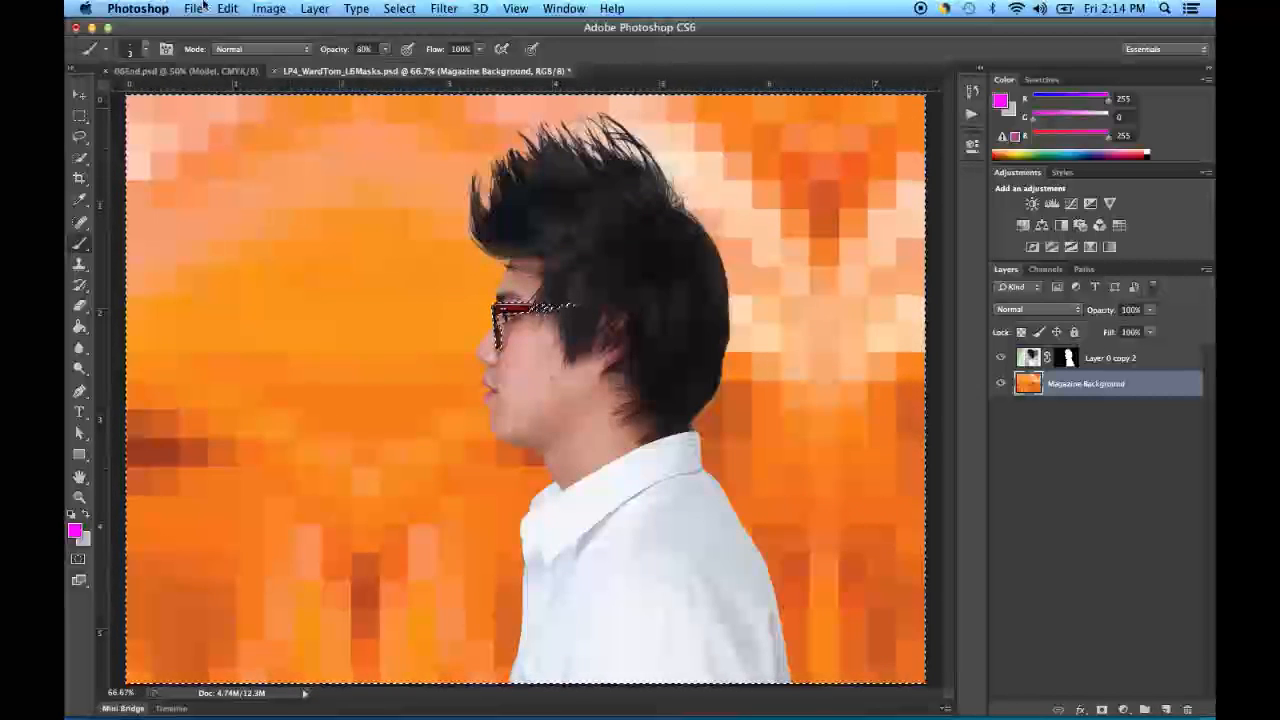
pyautogui.click(270, 9)
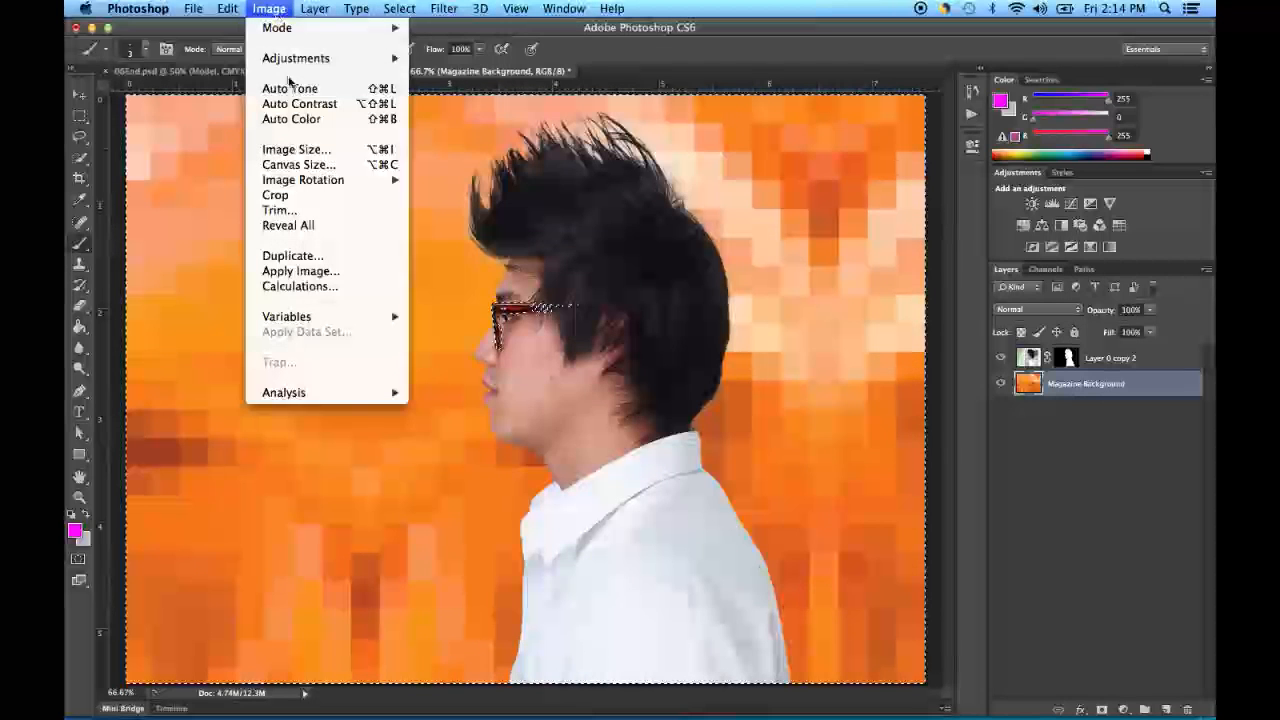
pyautogui.moveTo(295, 59)
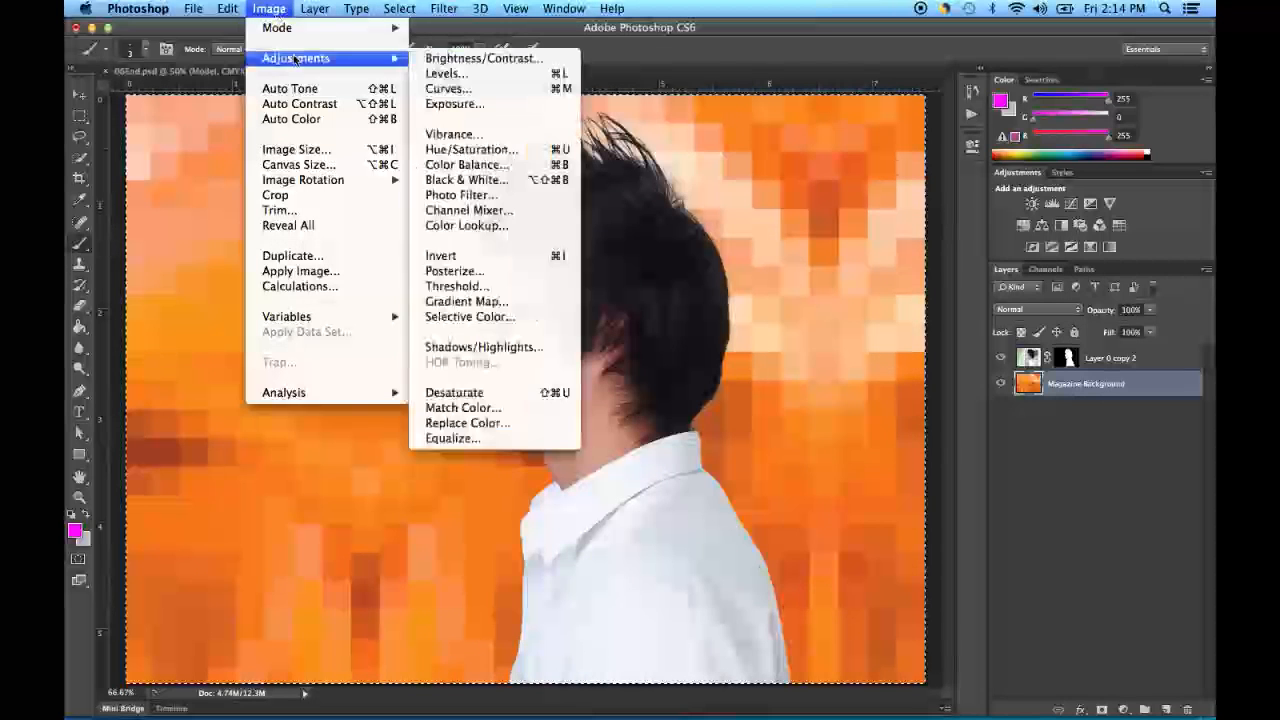
pyautogui.click(472, 149)
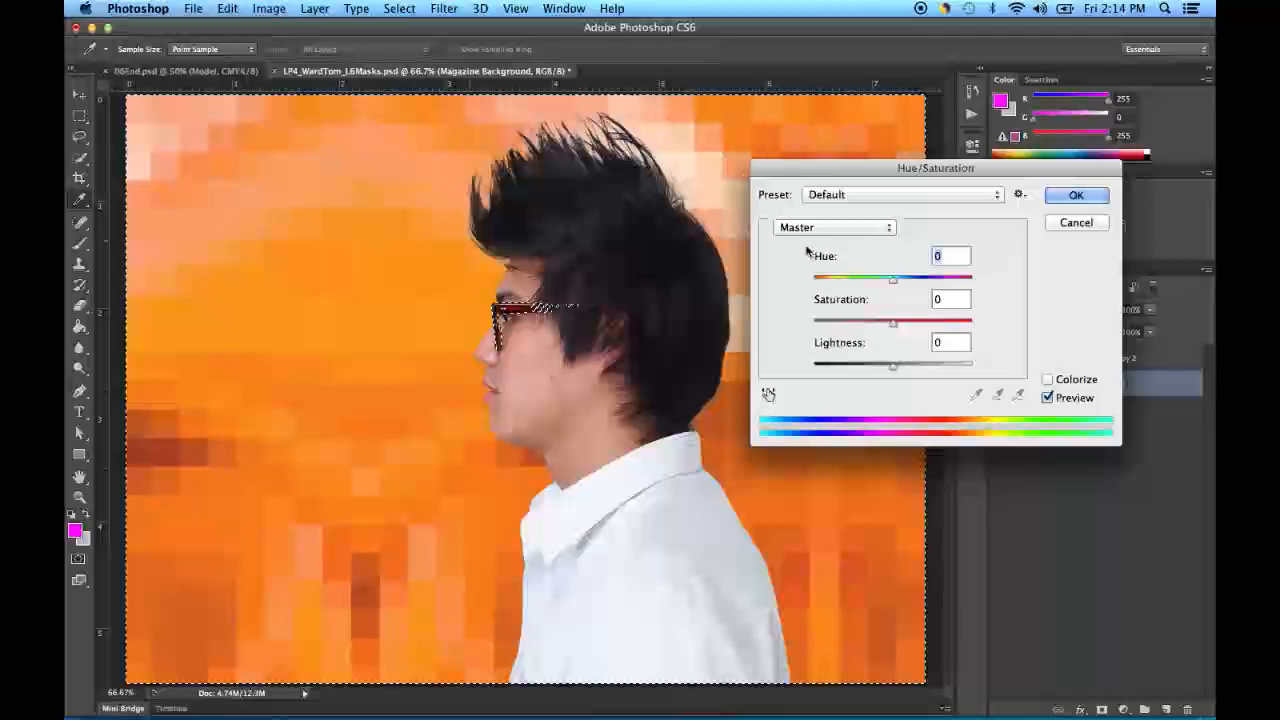
pyautogui.moveTo(894, 283); pyautogui.dragTo(930, 288)
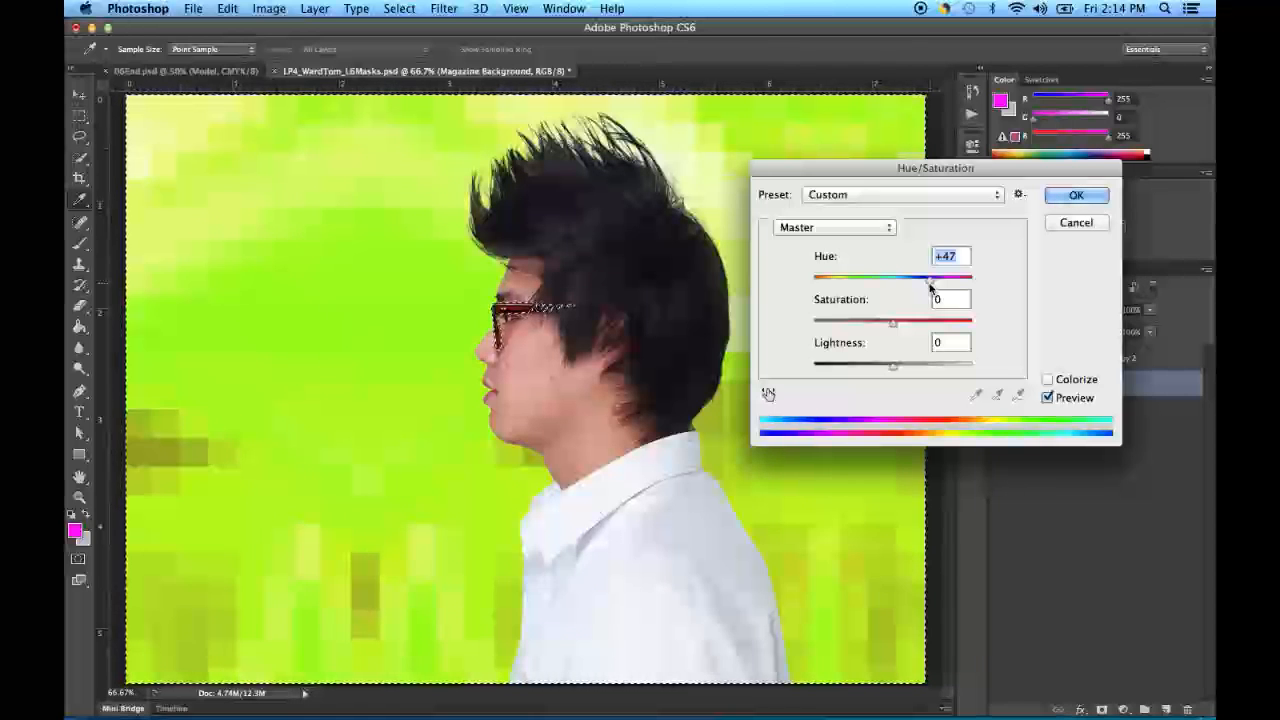
pyautogui.write('0')
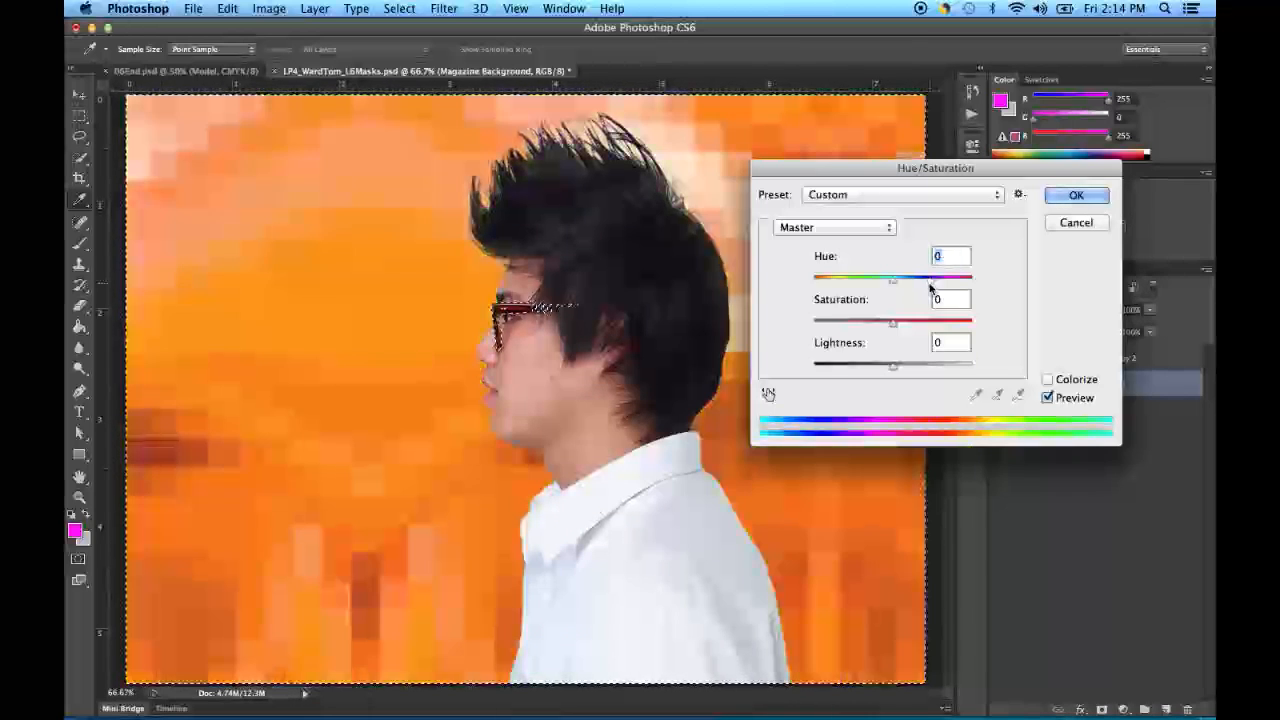
pyautogui.click(1076, 198)
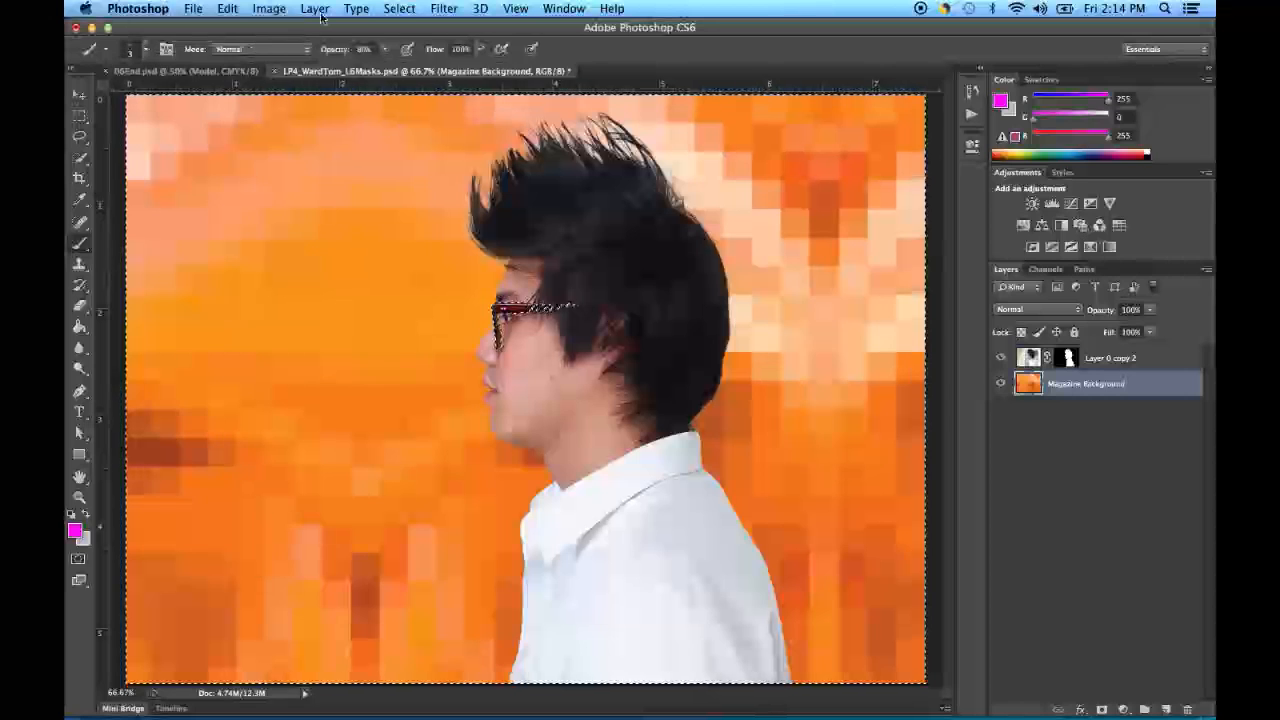
# - Invert the selection so that it covers only the glasses frame, and check it in Quick Mask mode
pyautogui.click(398, 10)
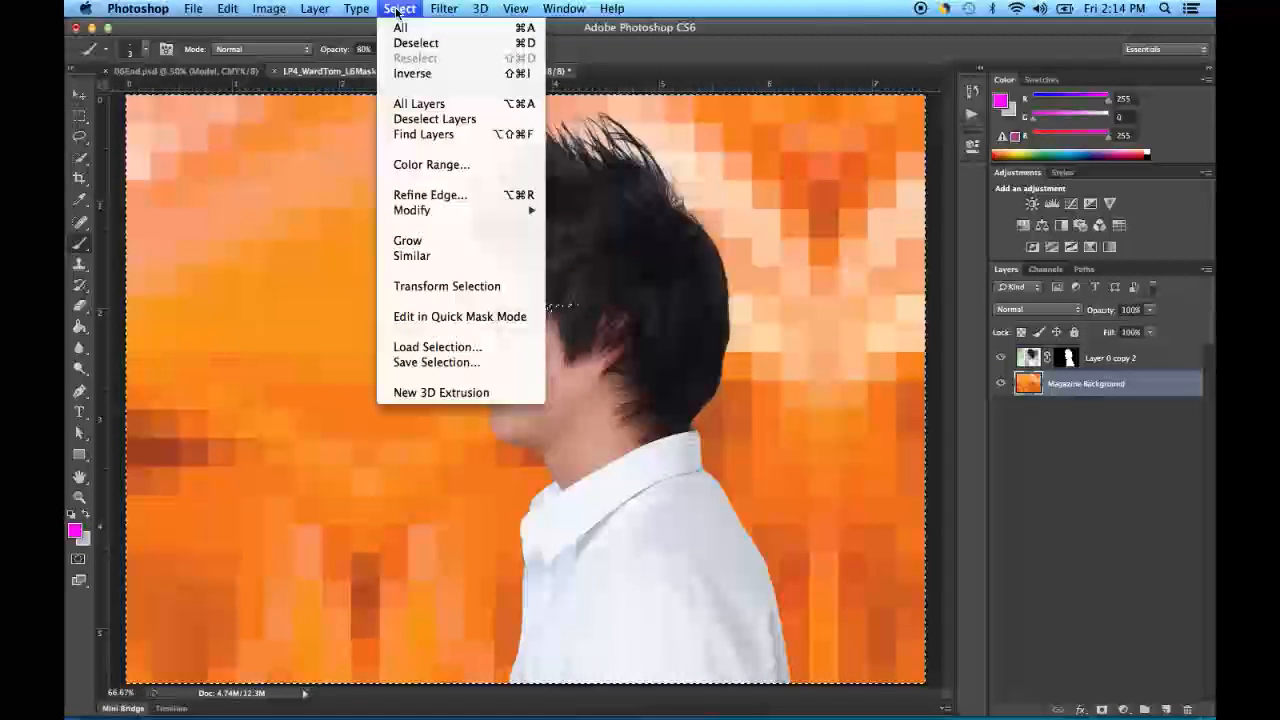
pyautogui.click(412, 74)
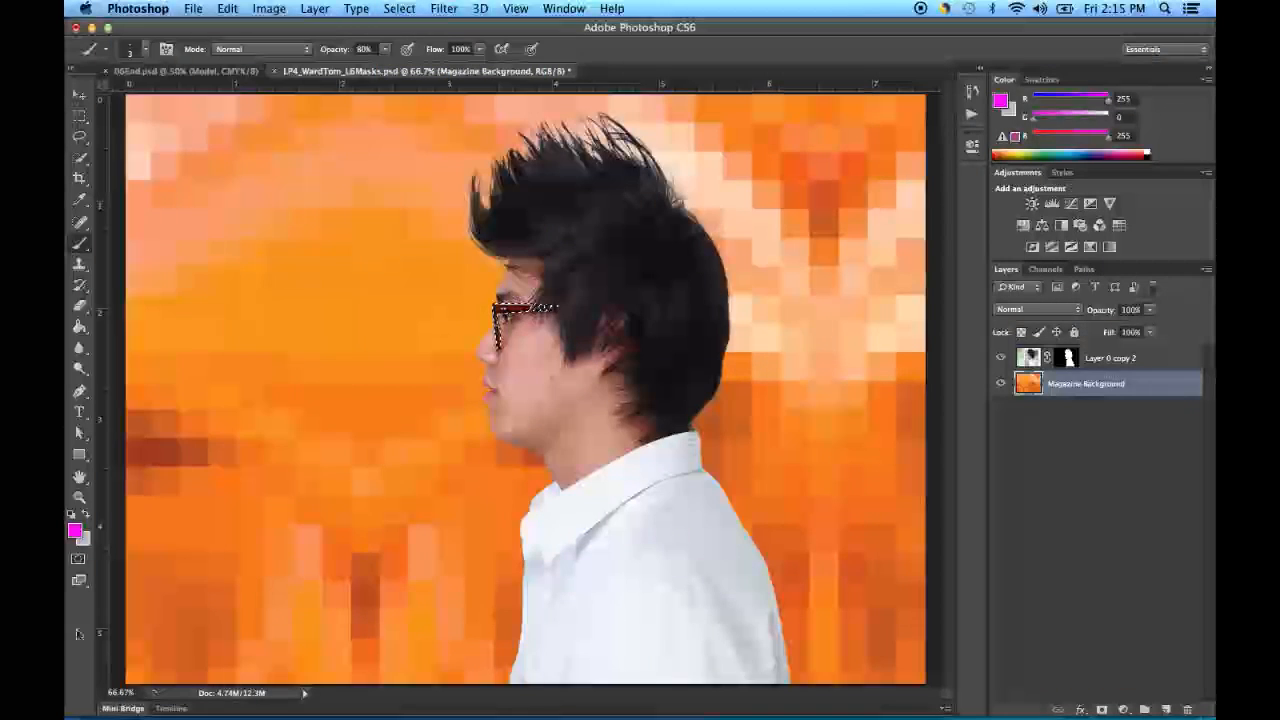
pyautogui.click(78, 559)
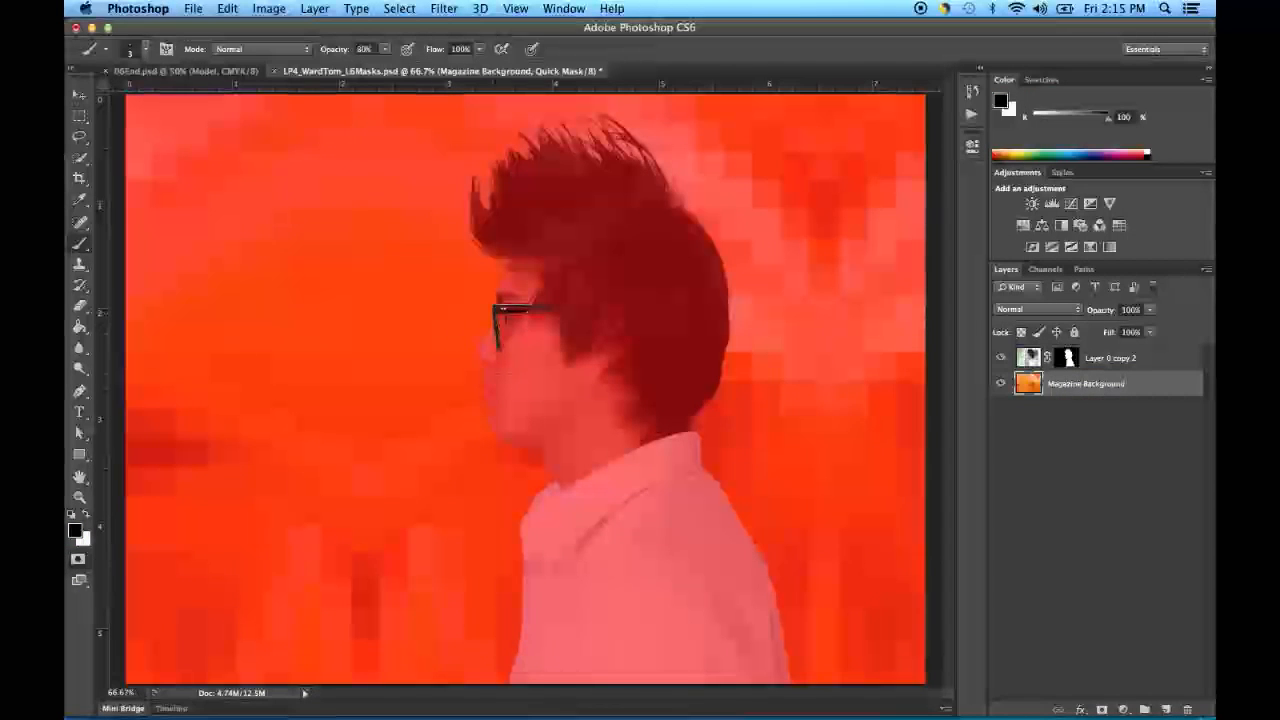
pyautogui.click(78, 561)
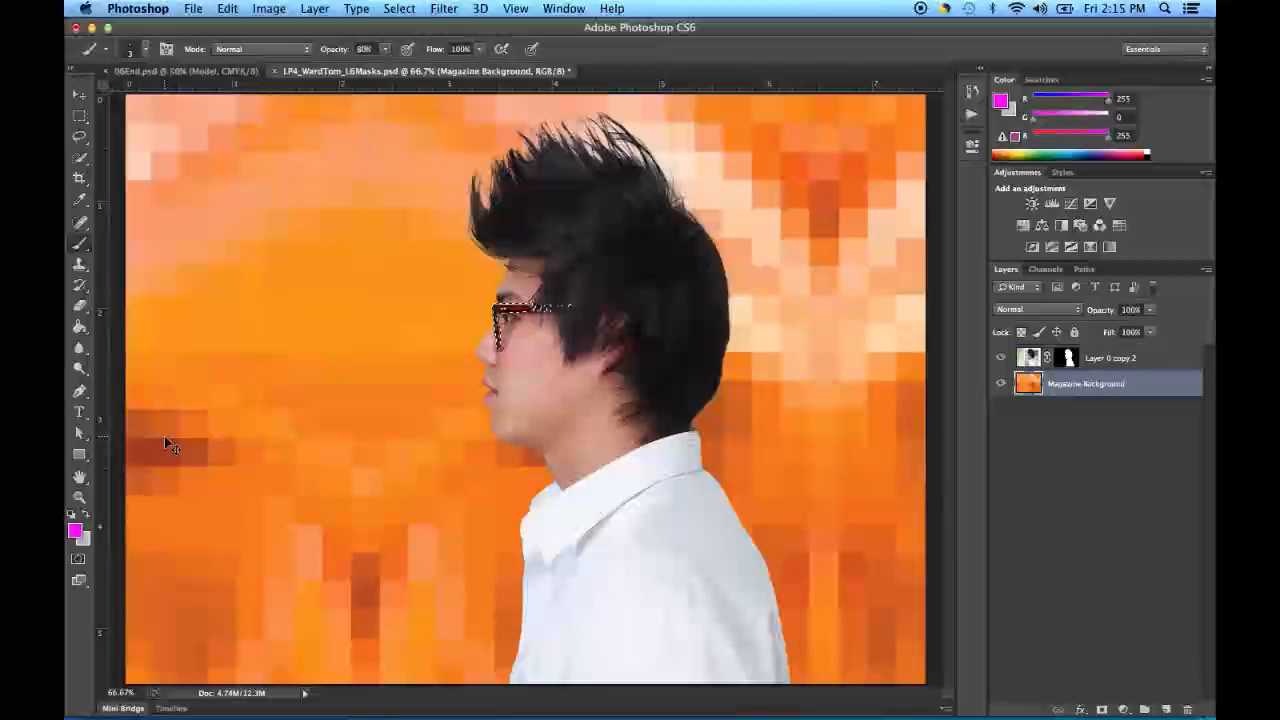
# - Hide the selection edges around the glasses and hide the Magazine Background layer, with Layer 0 copy 2 active
pyautogui.press('super+1')
pyautogui.press('super+plus')
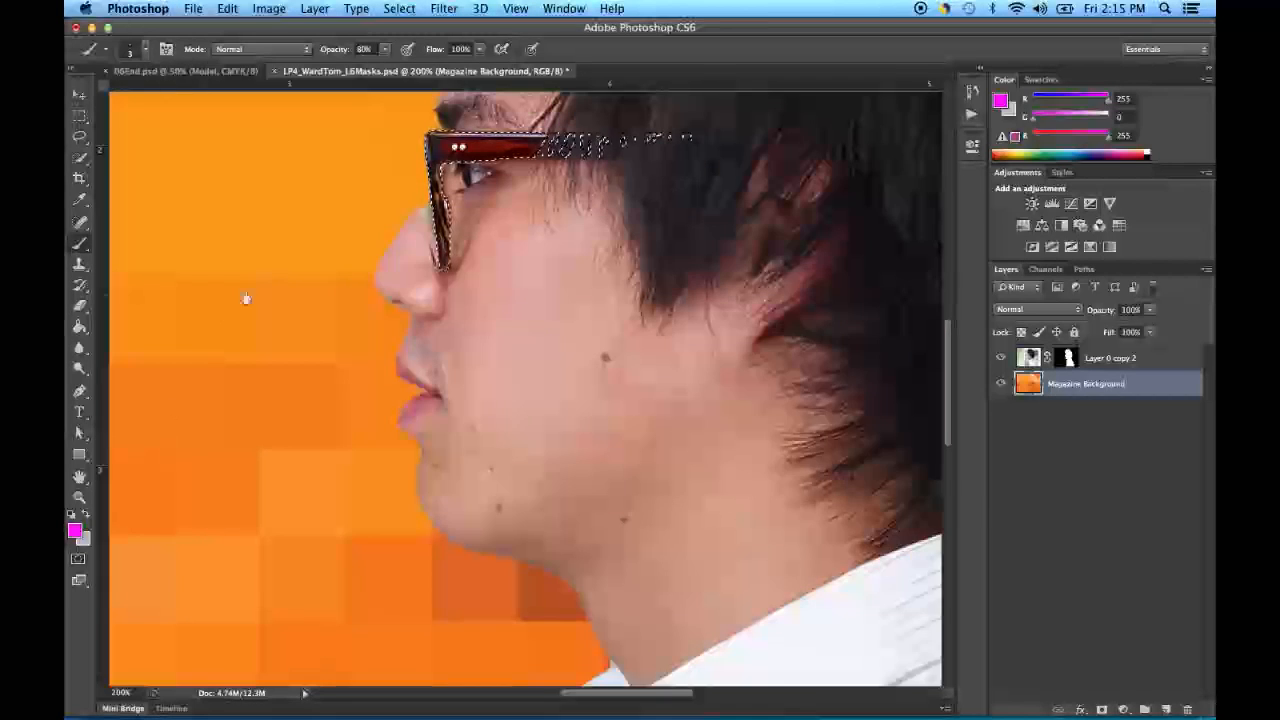
pyautogui.scroll(2, 569, 278)
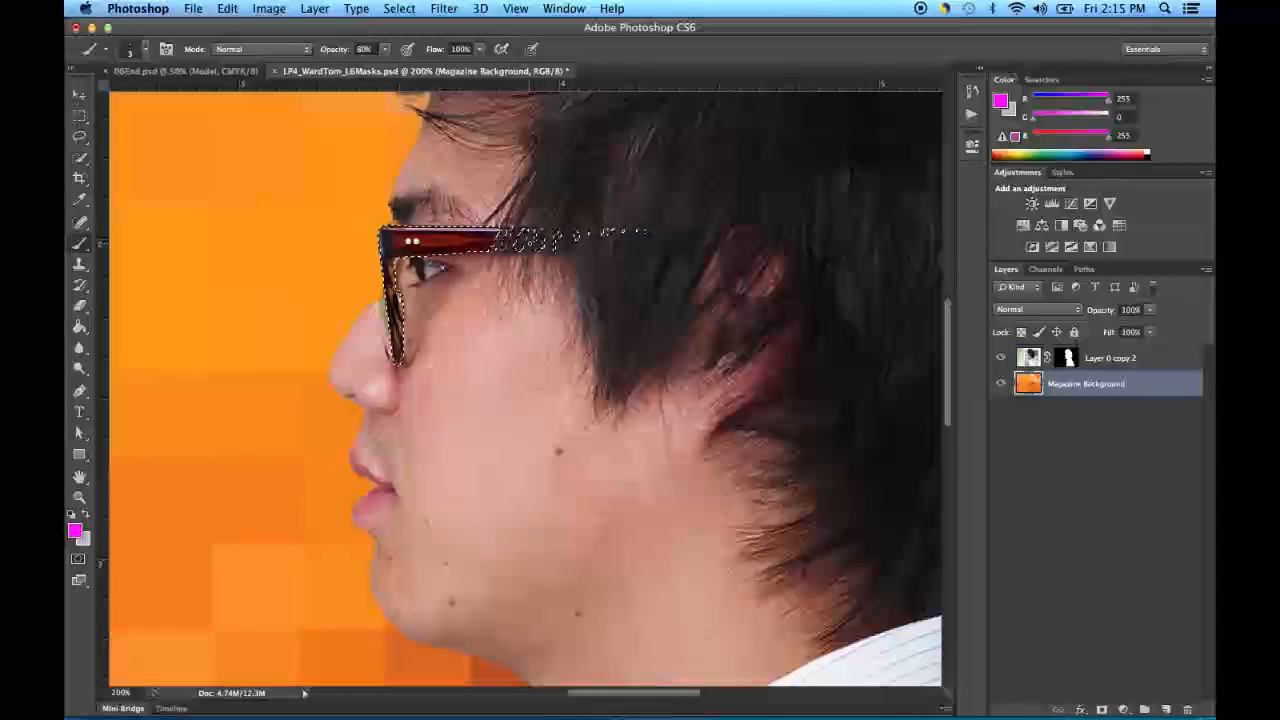
pyautogui.press('super+d')
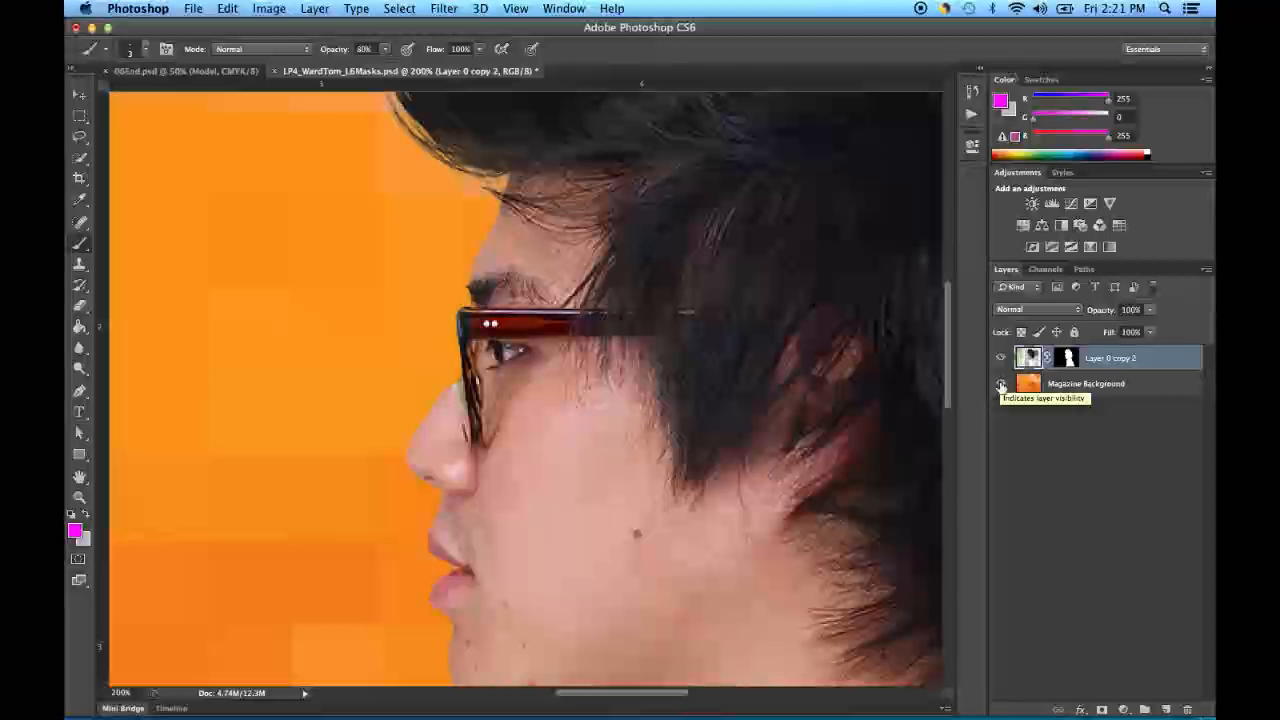
pyautogui.click(1001, 386)
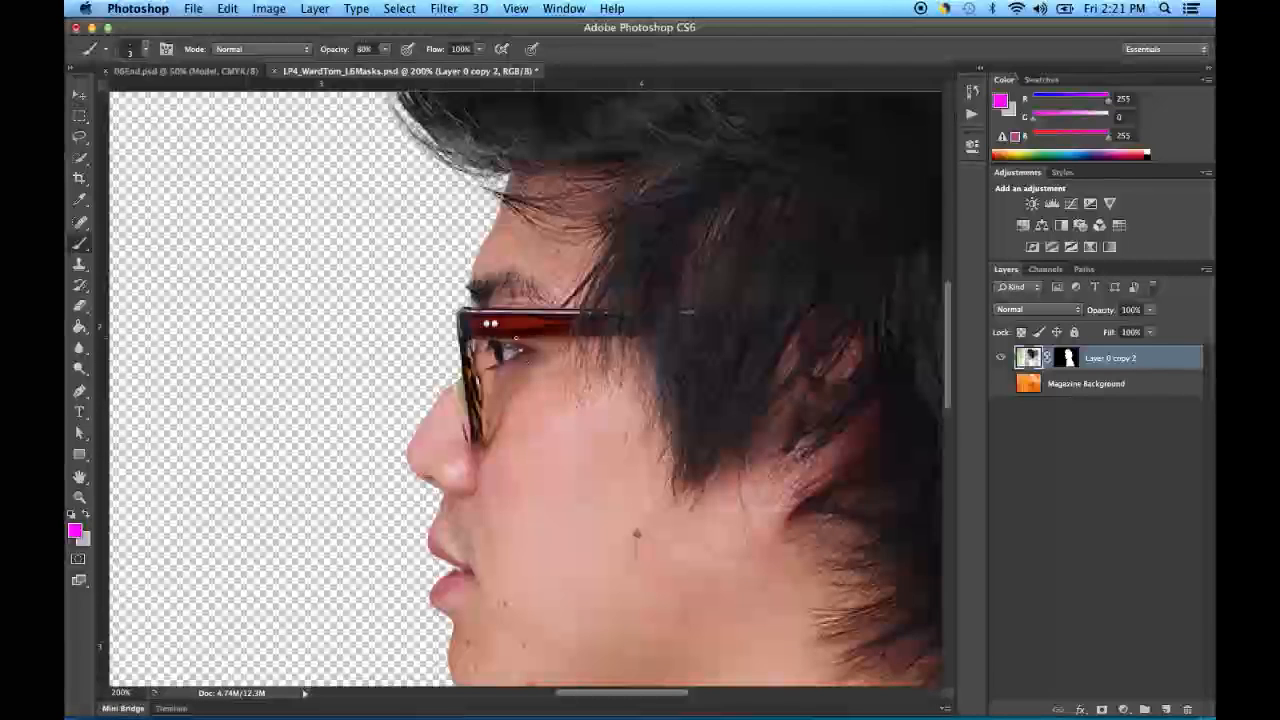
# - Paint a magenta test stroke across the glasses' temple and undo it
pyautogui.moveTo(506, 333); pyautogui.dragTo(533, 317)
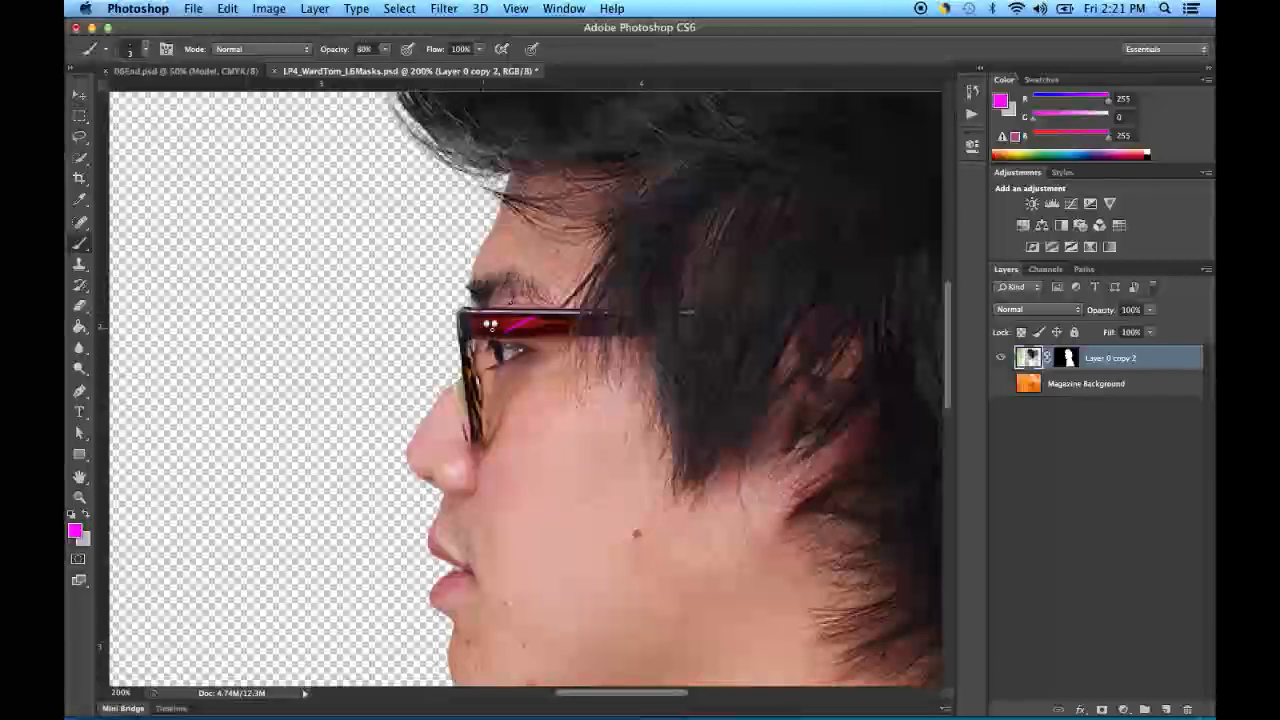
pyautogui.press('super+z')
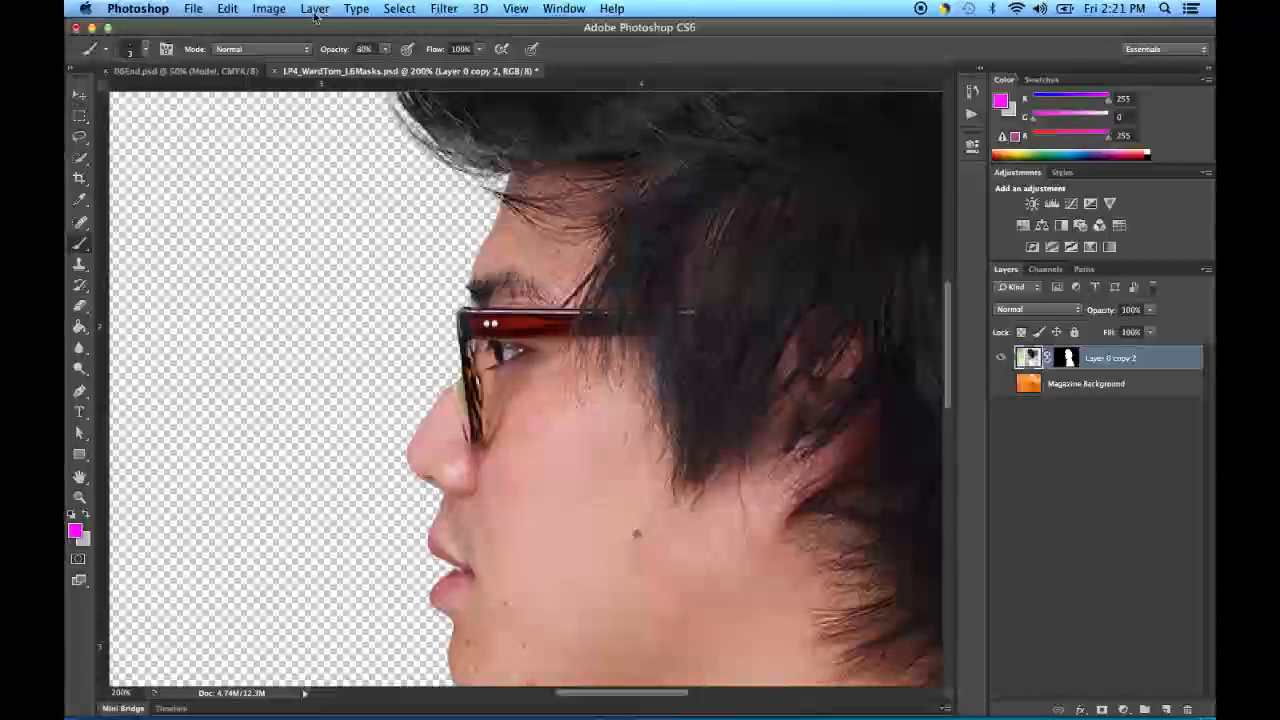
# - Apply a Hue/Saturation adjustment with the hue set to +75 to the selected glasses frame on Layer 0 copy 2
pyautogui.click(278, 12)
pyautogui.moveTo(287, 60)
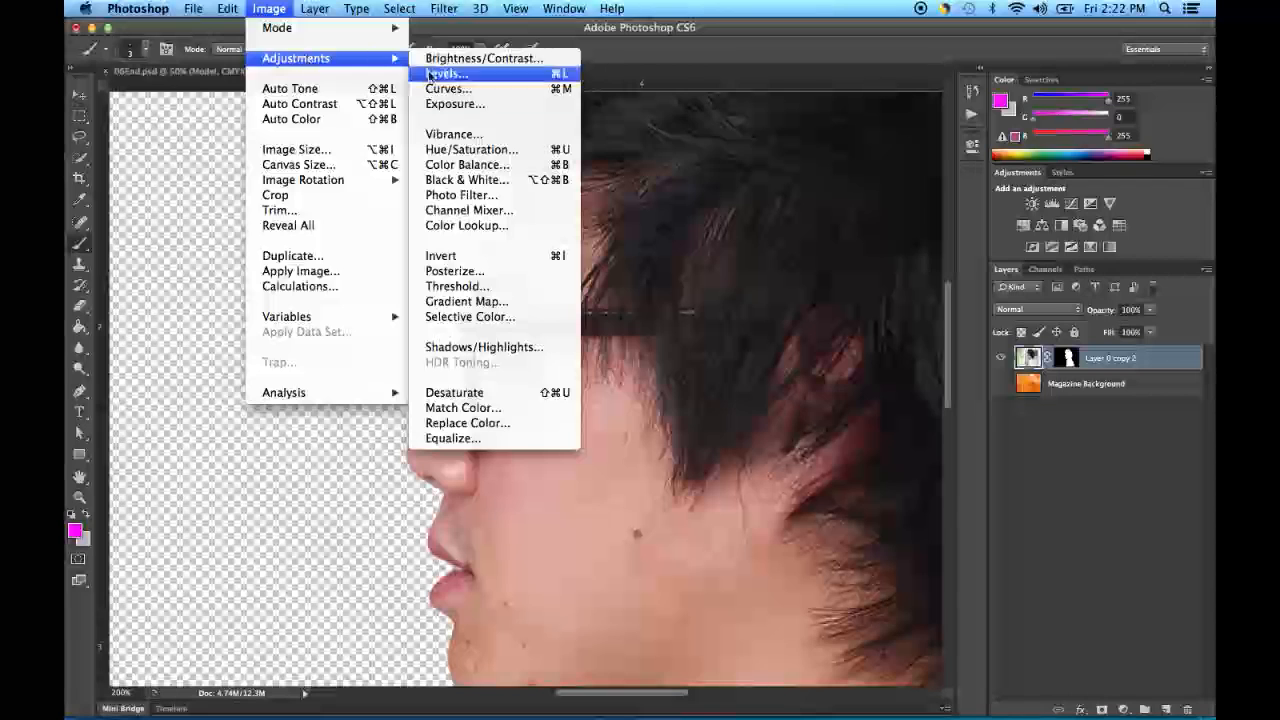
pyautogui.click(460, 149)
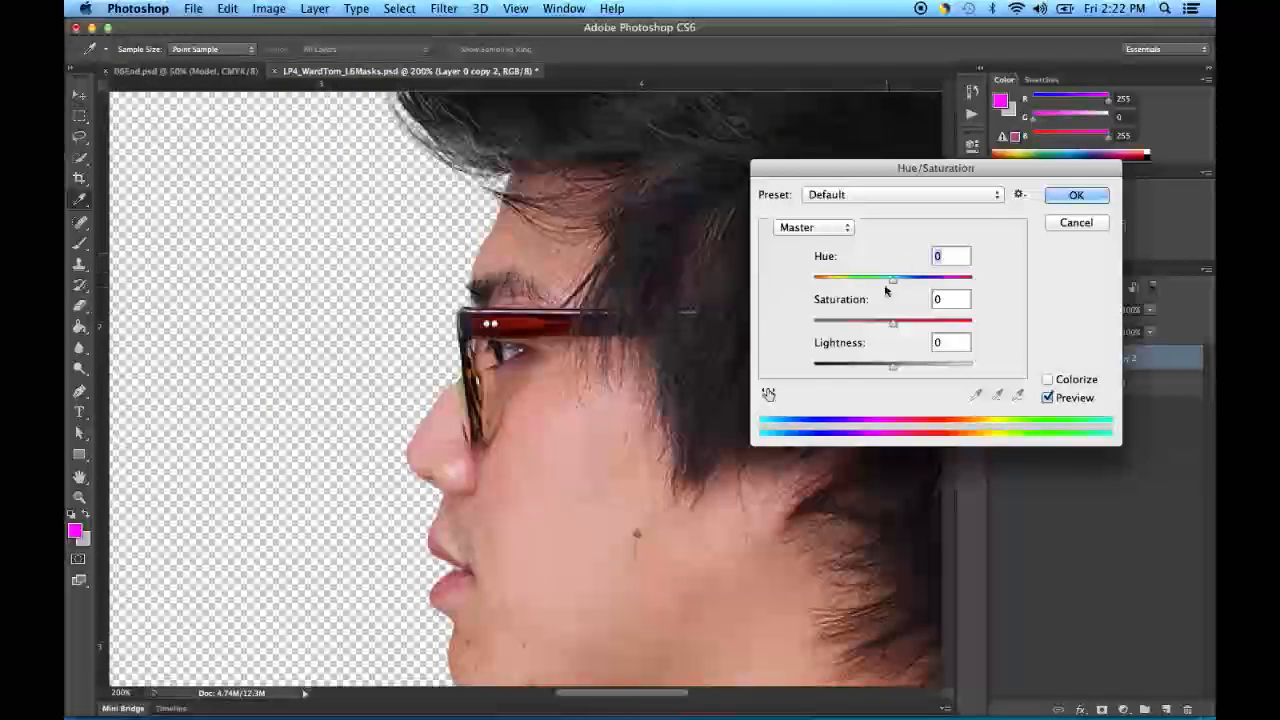
pyautogui.moveTo(893, 287); pyautogui.dragTo(938, 286)
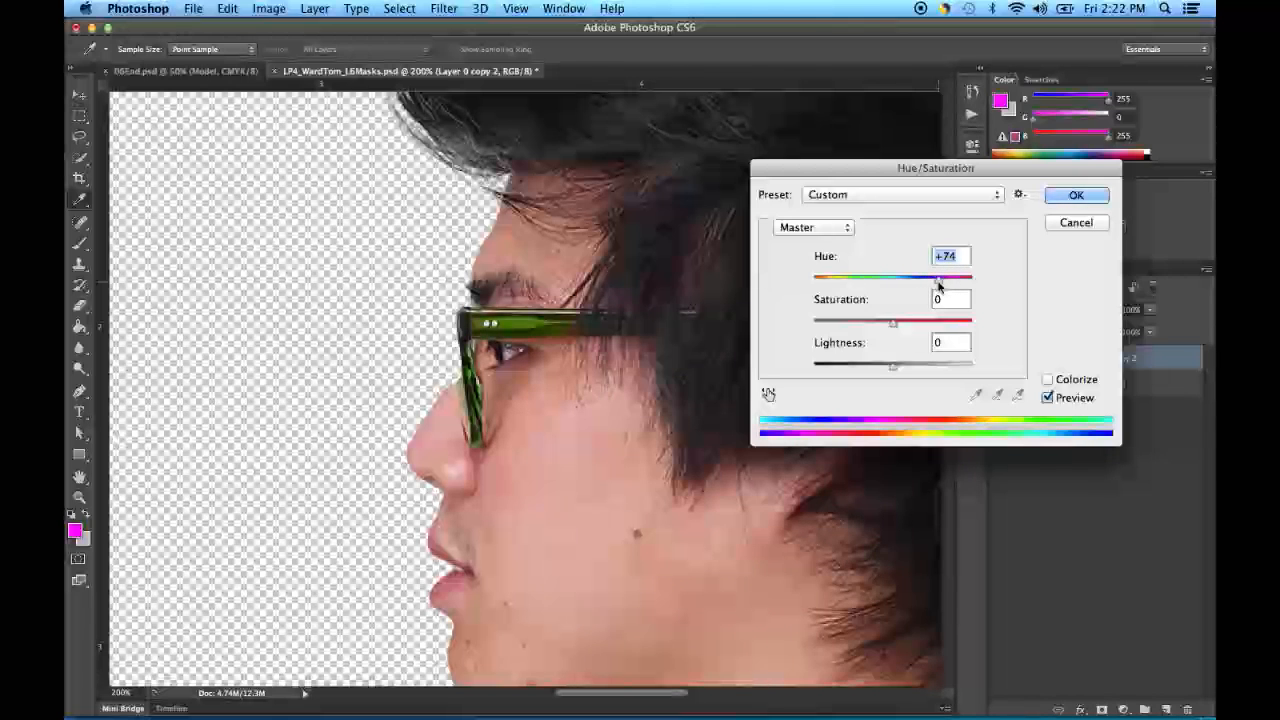
pyautogui.moveTo(938, 286); pyautogui.dragTo(948, 284)
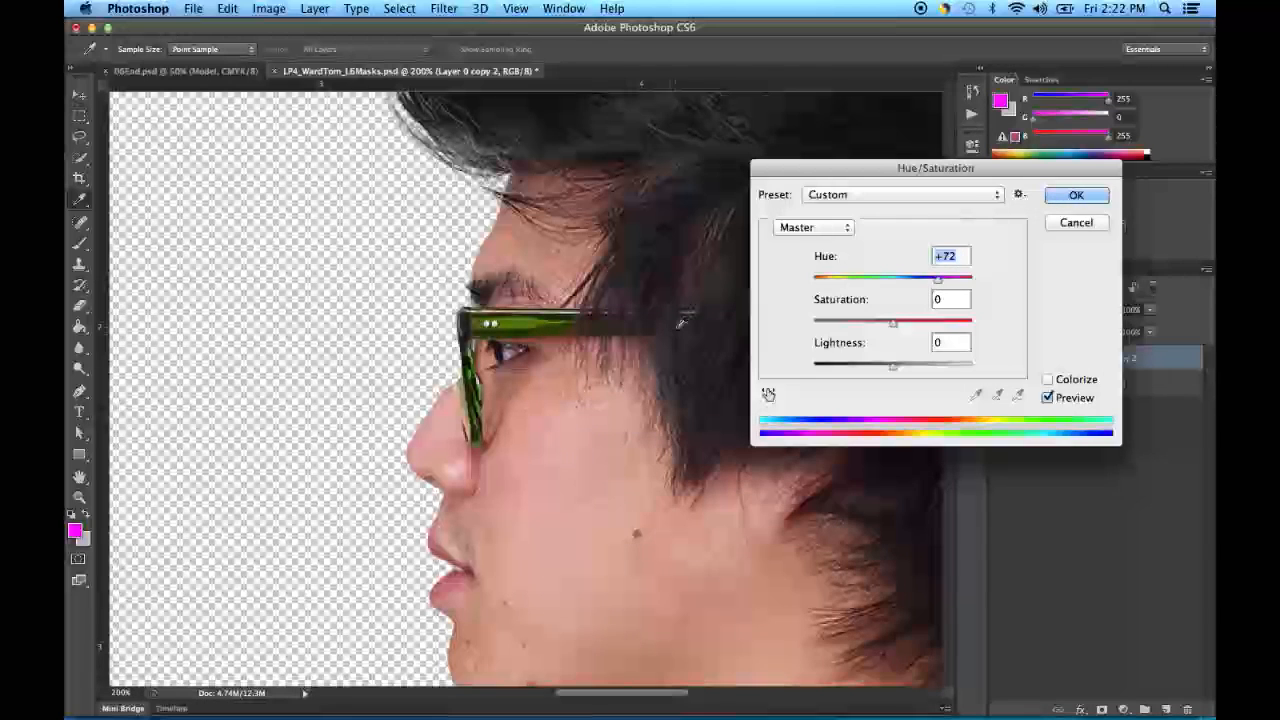
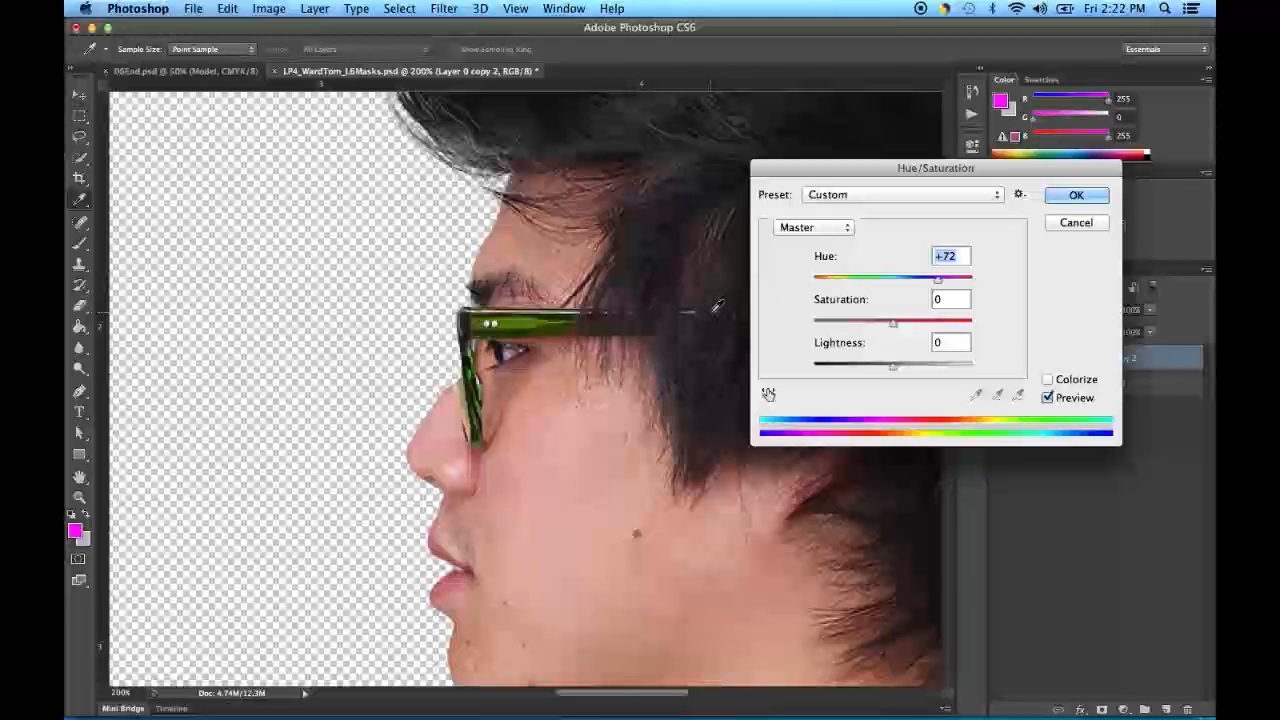
pyautogui.moveTo(940, 283); pyautogui.dragTo(944, 283)
pyautogui.click(944, 283)
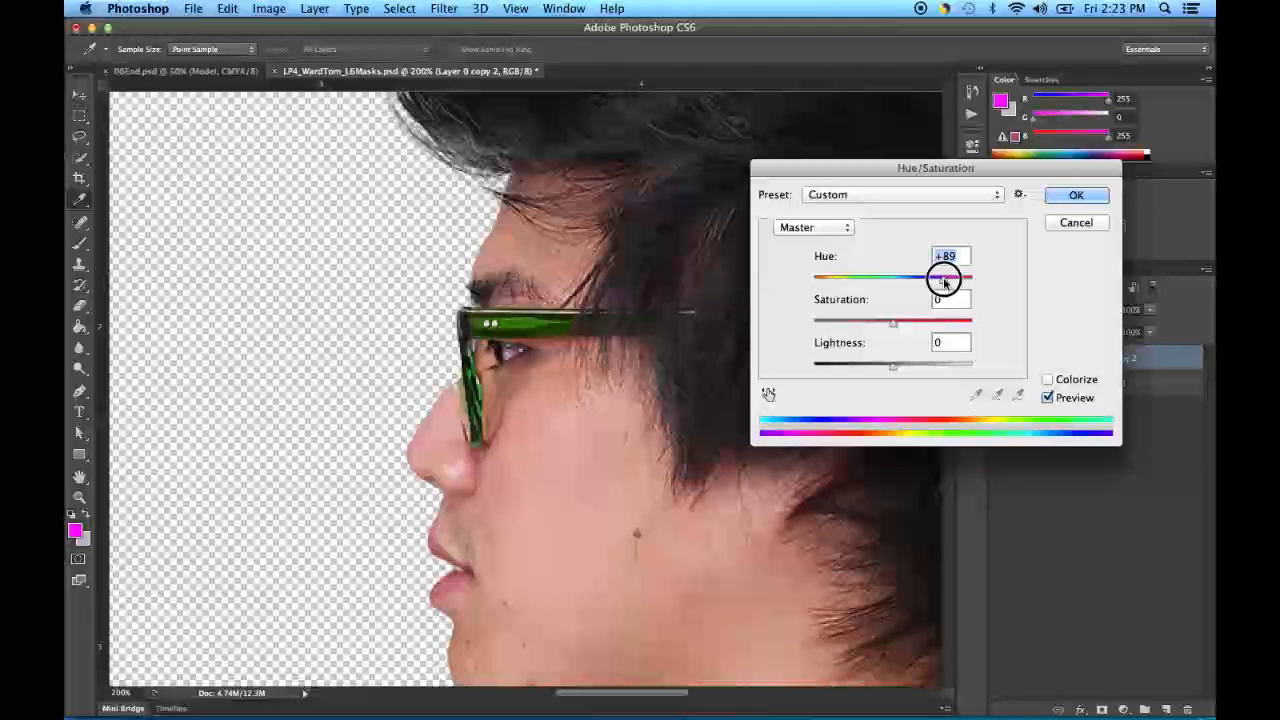
pyautogui.moveTo(944, 283); pyautogui.dragTo(939, 283)
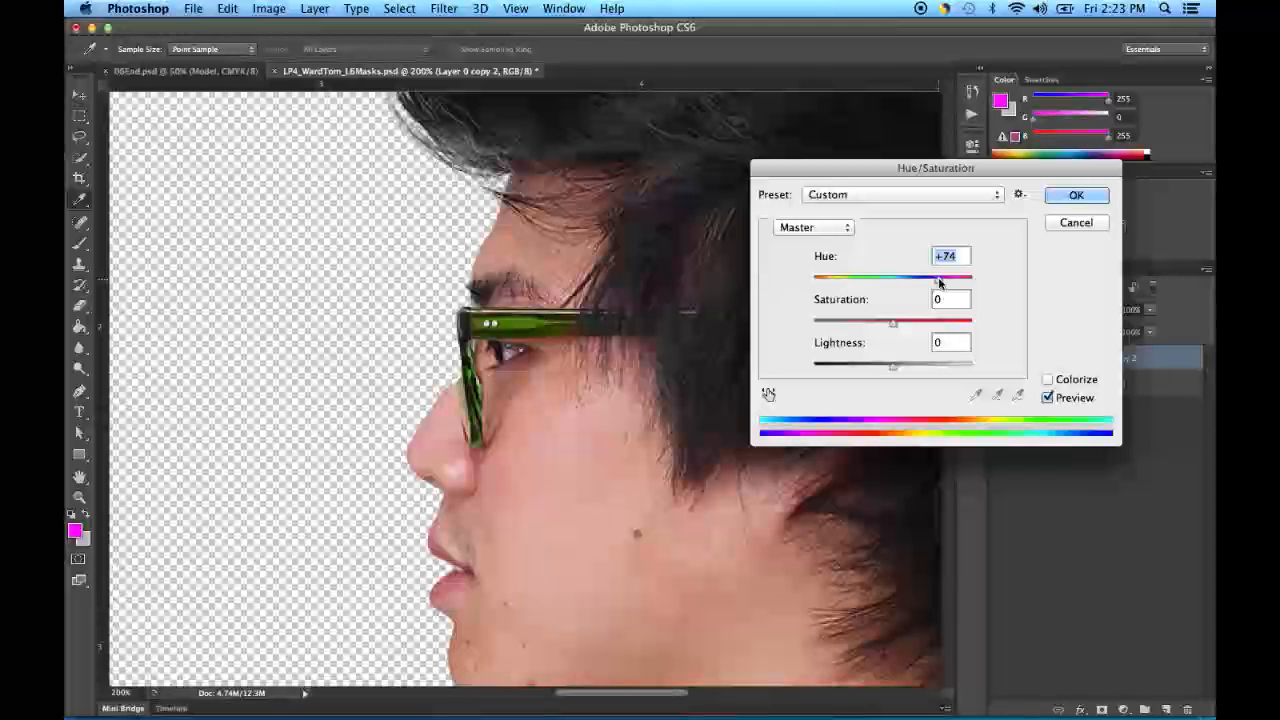
pyautogui.click(952, 256)
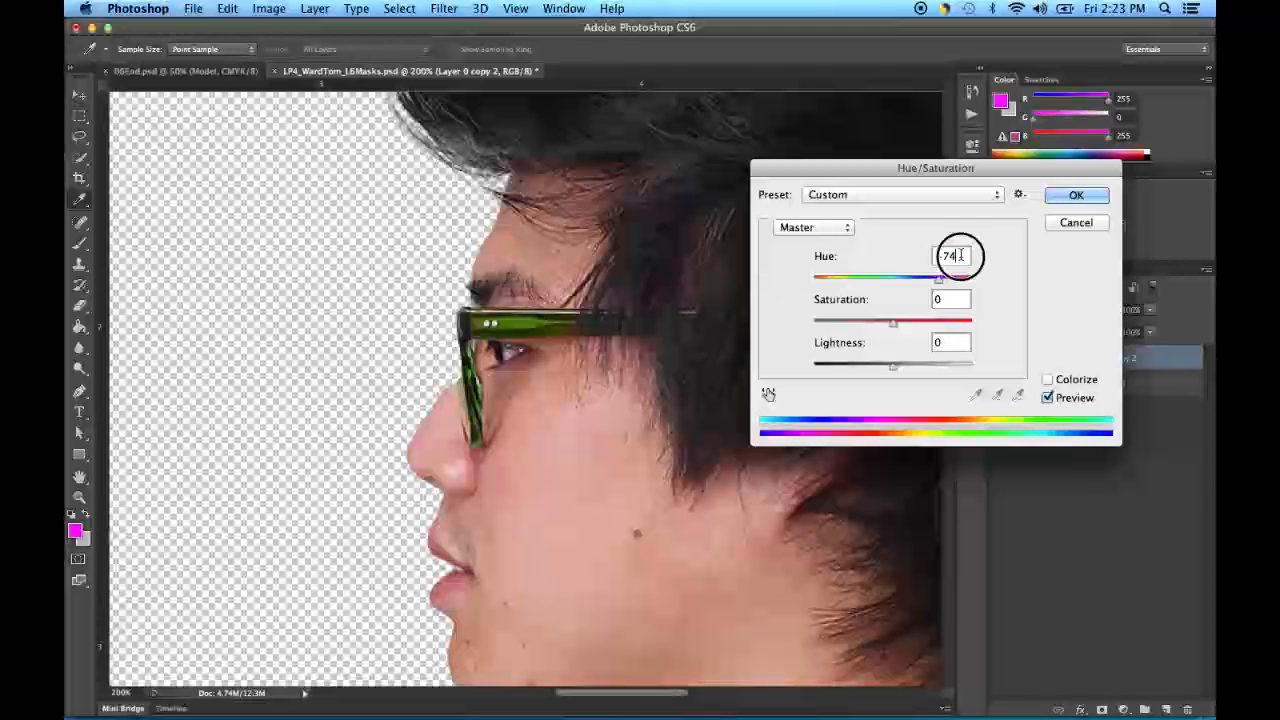
pyautogui.doubleClick(952, 256)
pyautogui.write('75')
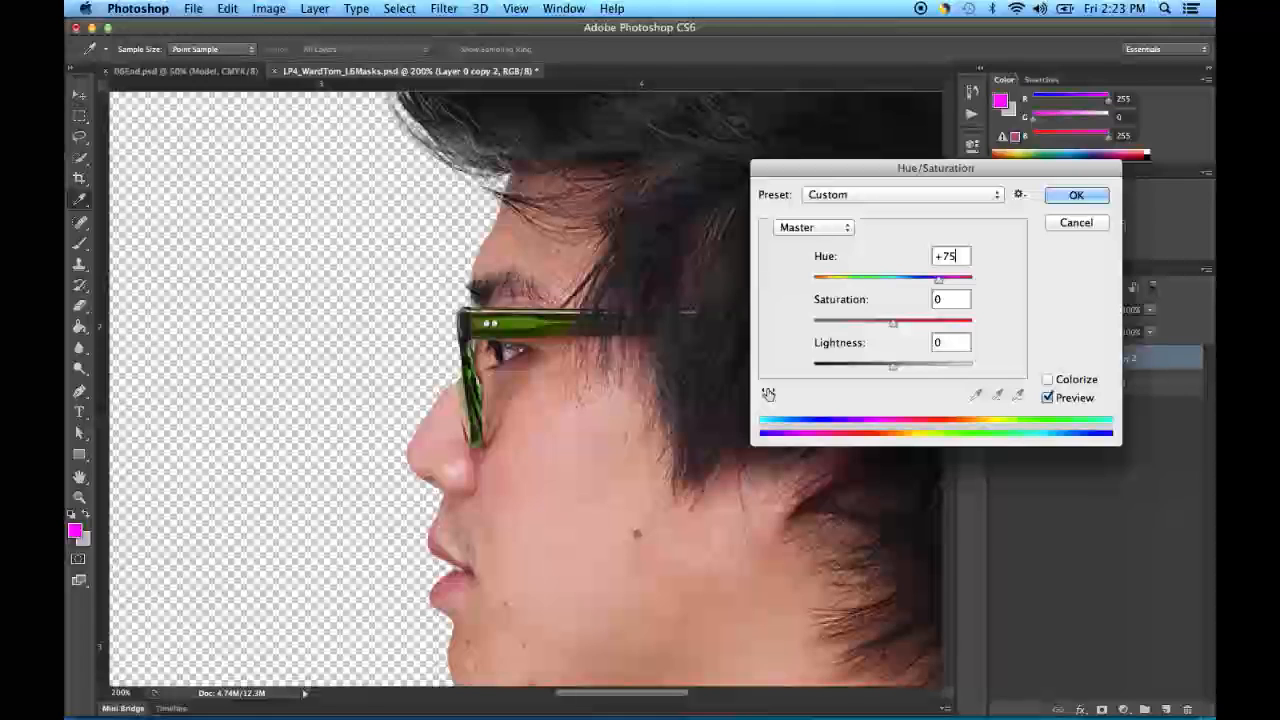
pyautogui.click(1077, 196)
pyautogui.press('b')
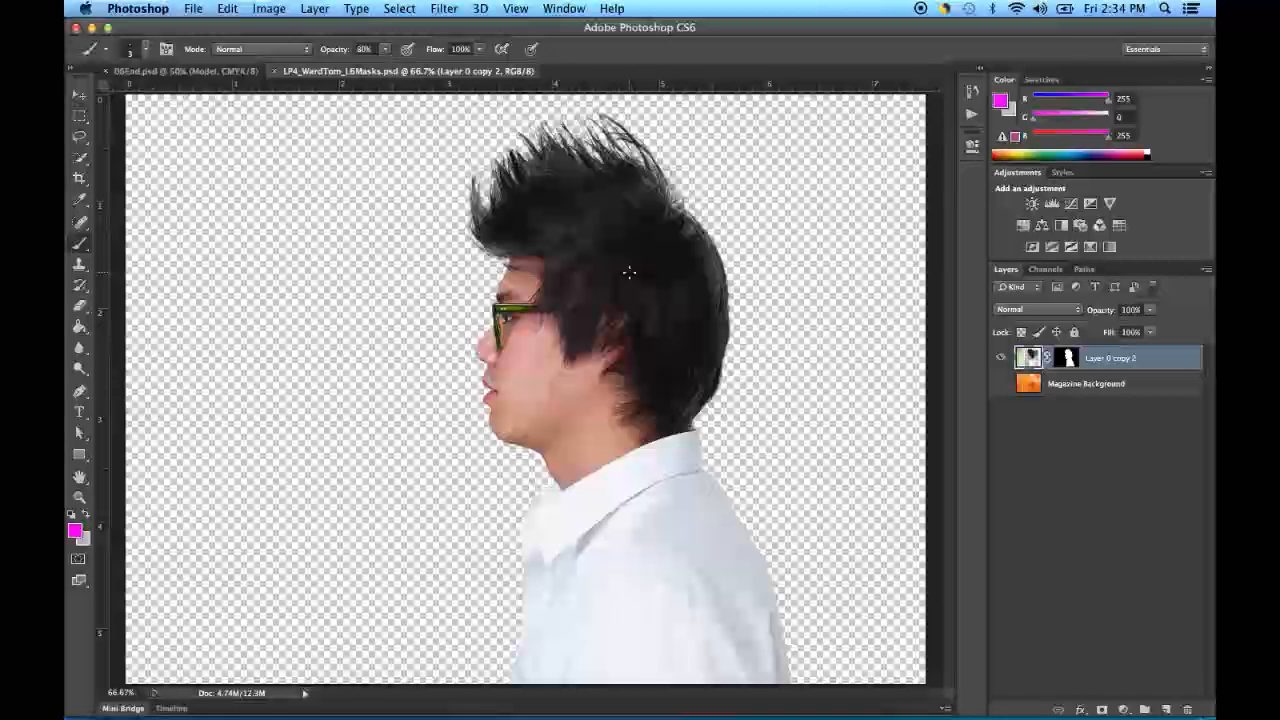
# - Show the selection edges around the glasses frame again and deselect it
pyautogui.press('super+h')
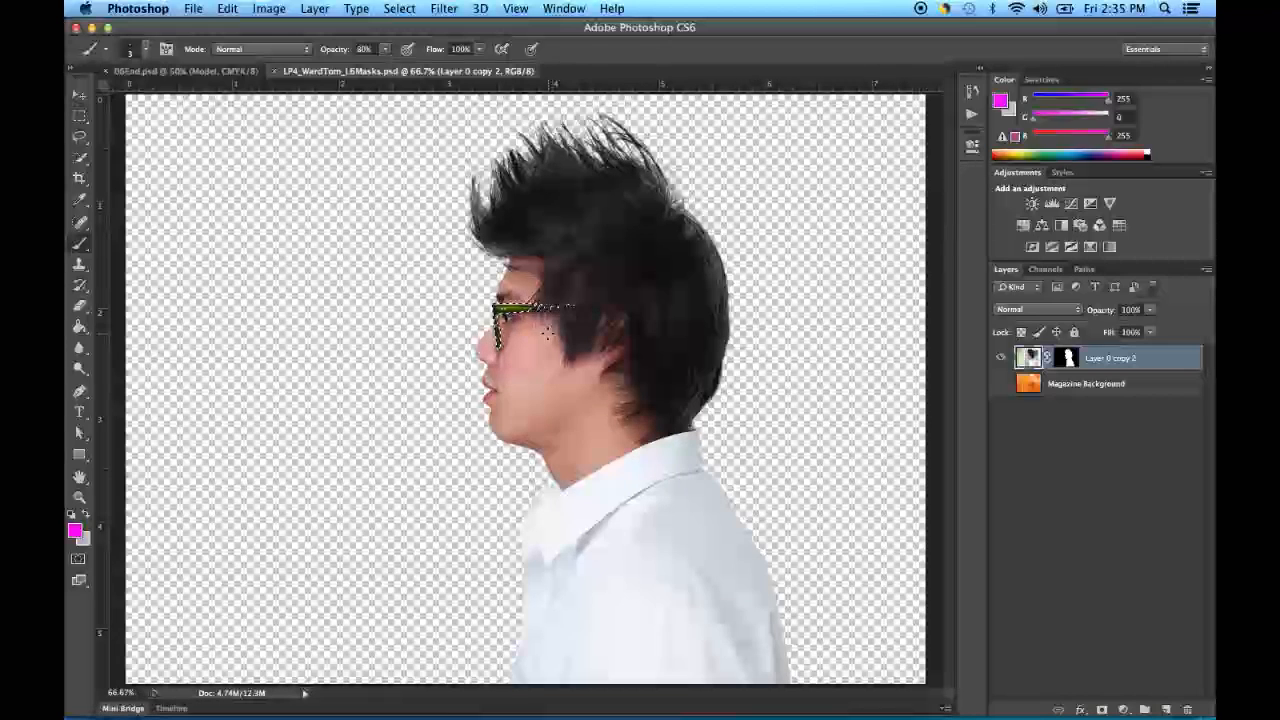
pyautogui.click(402, 10)
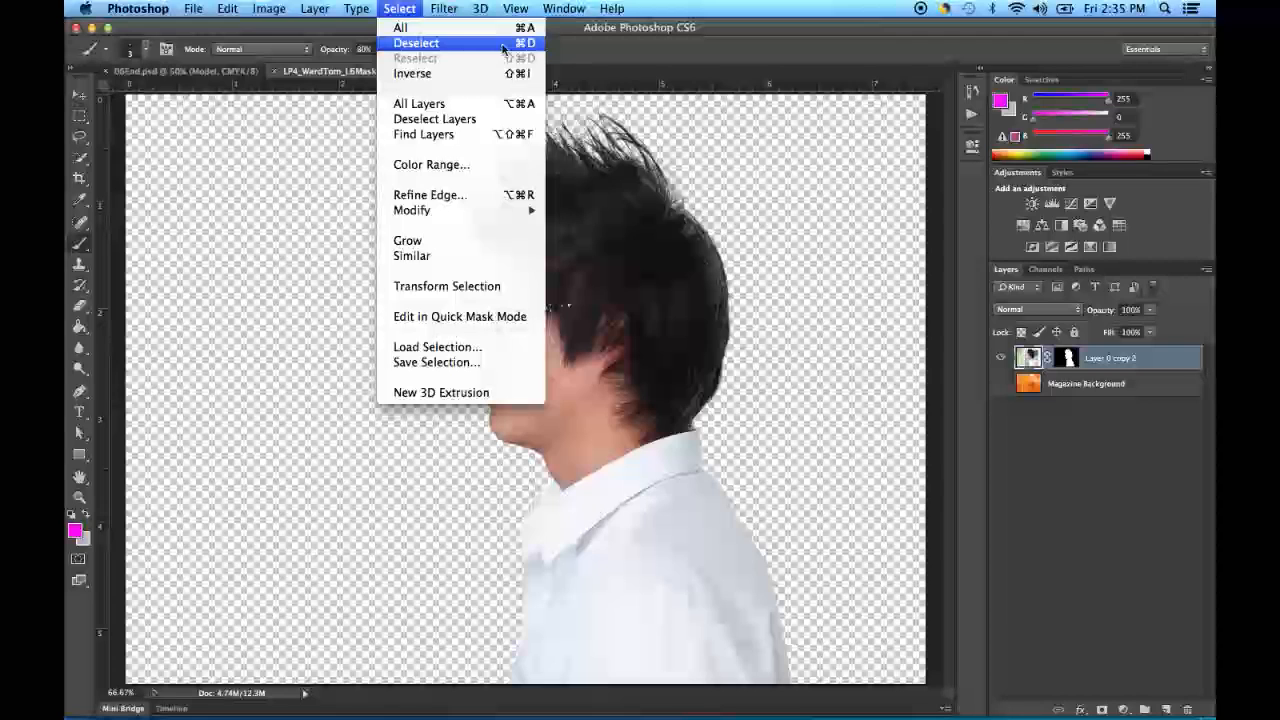
pyautogui.click(421, 45)
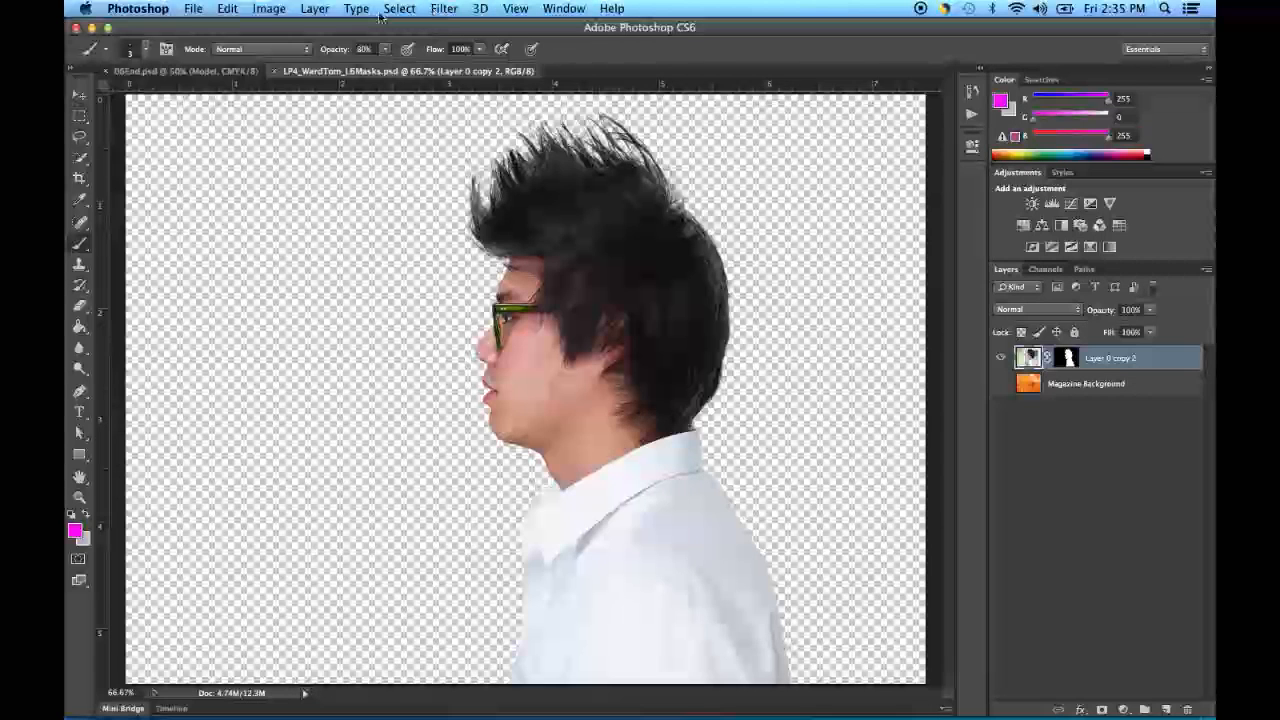
# - Start Puppet Warp on Layer 0 copy 2 and pin the shirt's front edge from the hem up to the collar at the throat
pyautogui.click(228, 9)
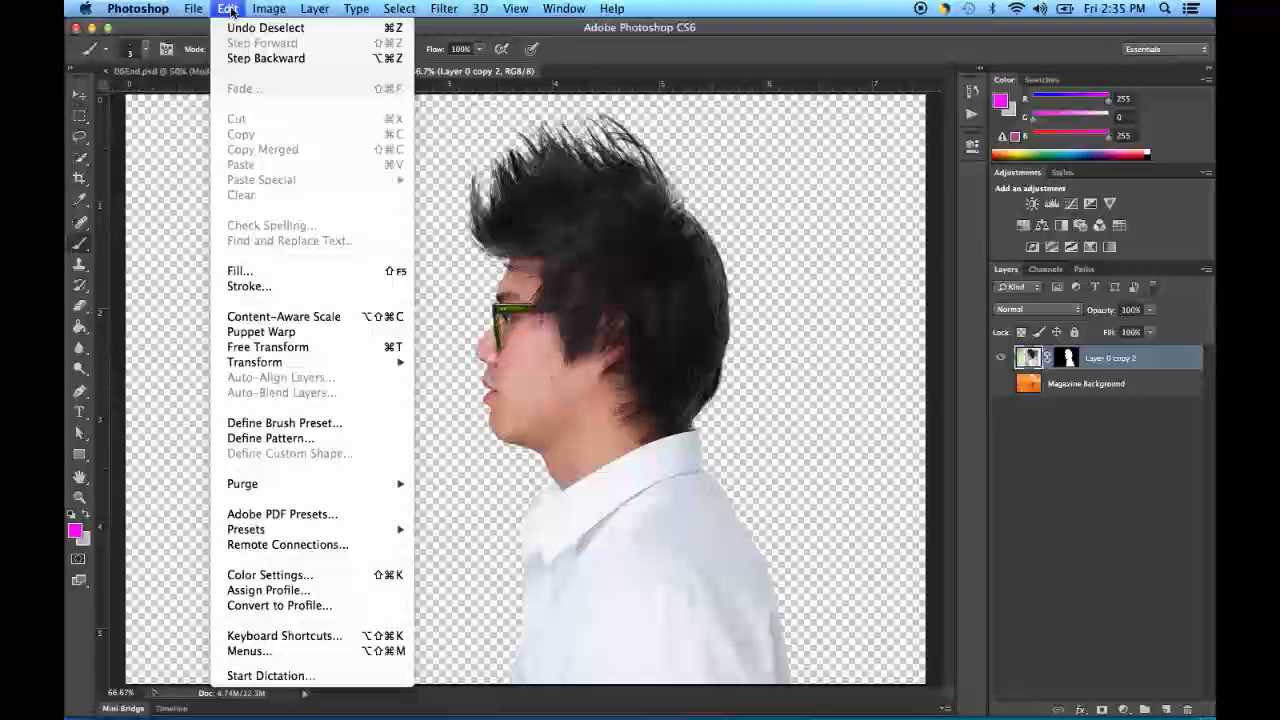
pyautogui.click(268, 335)
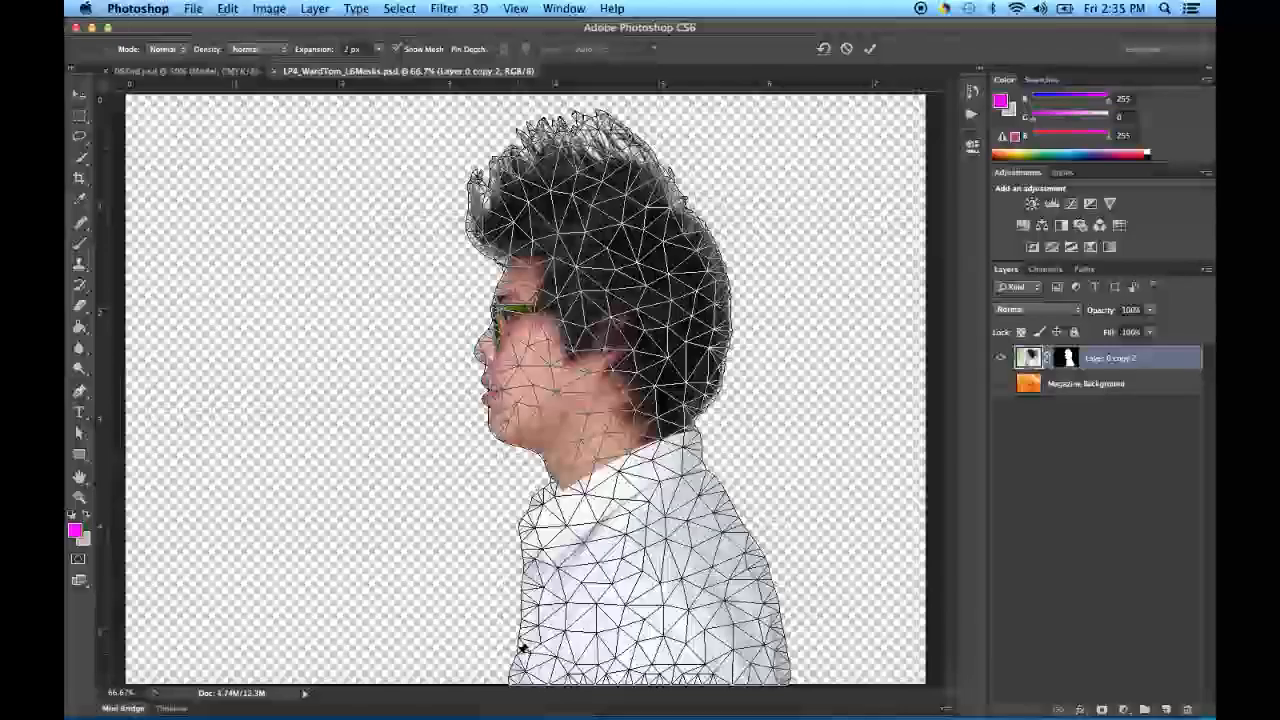
pyautogui.click(527, 647)
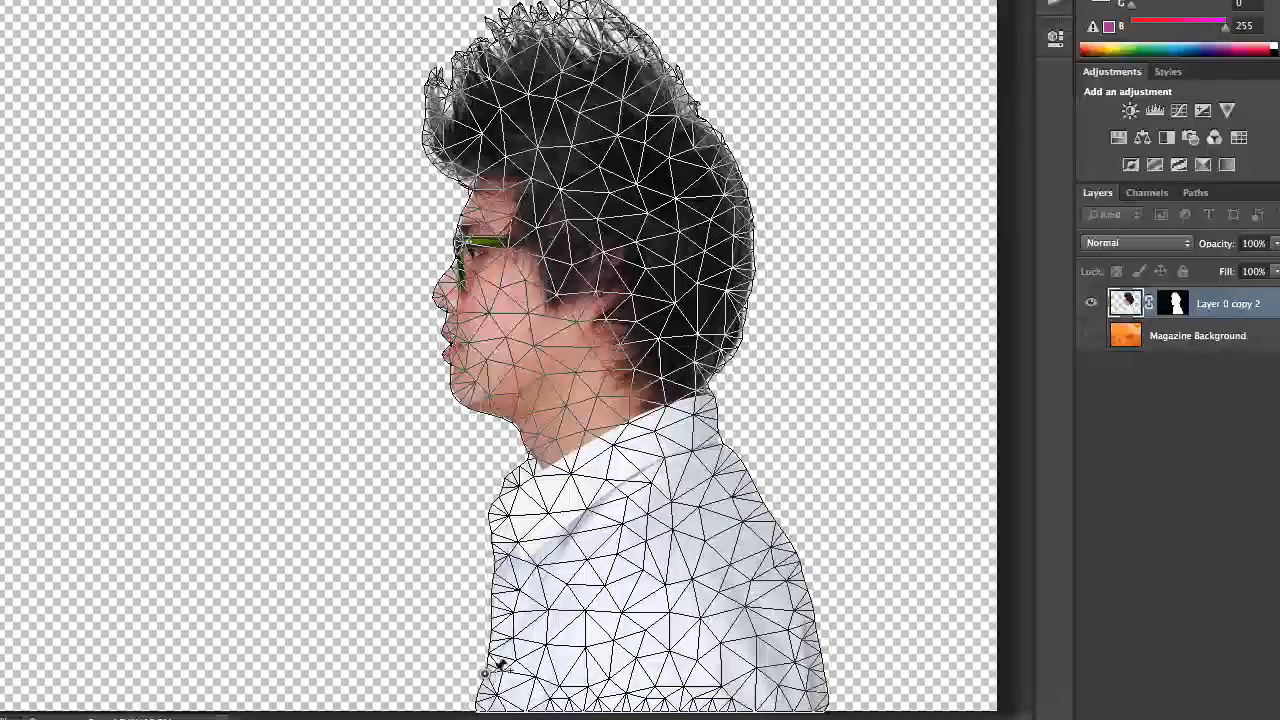
pyautogui.click(497, 588)
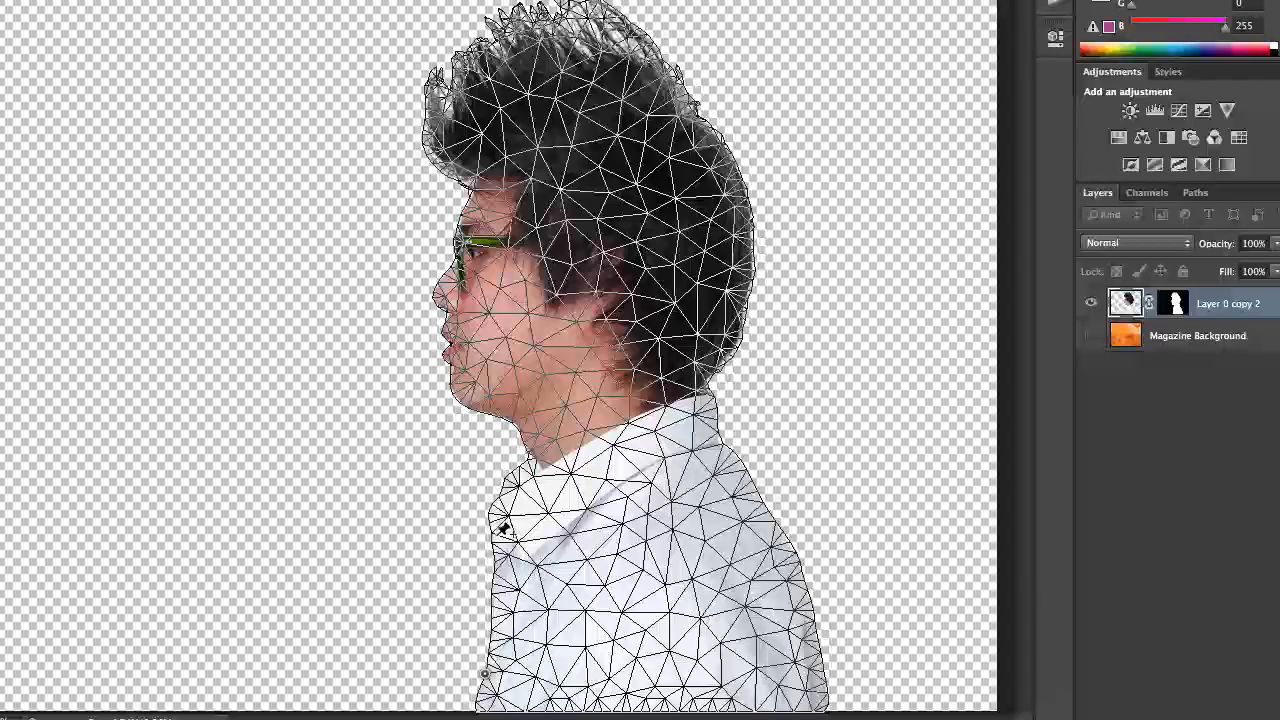
pyautogui.click(490, 592)
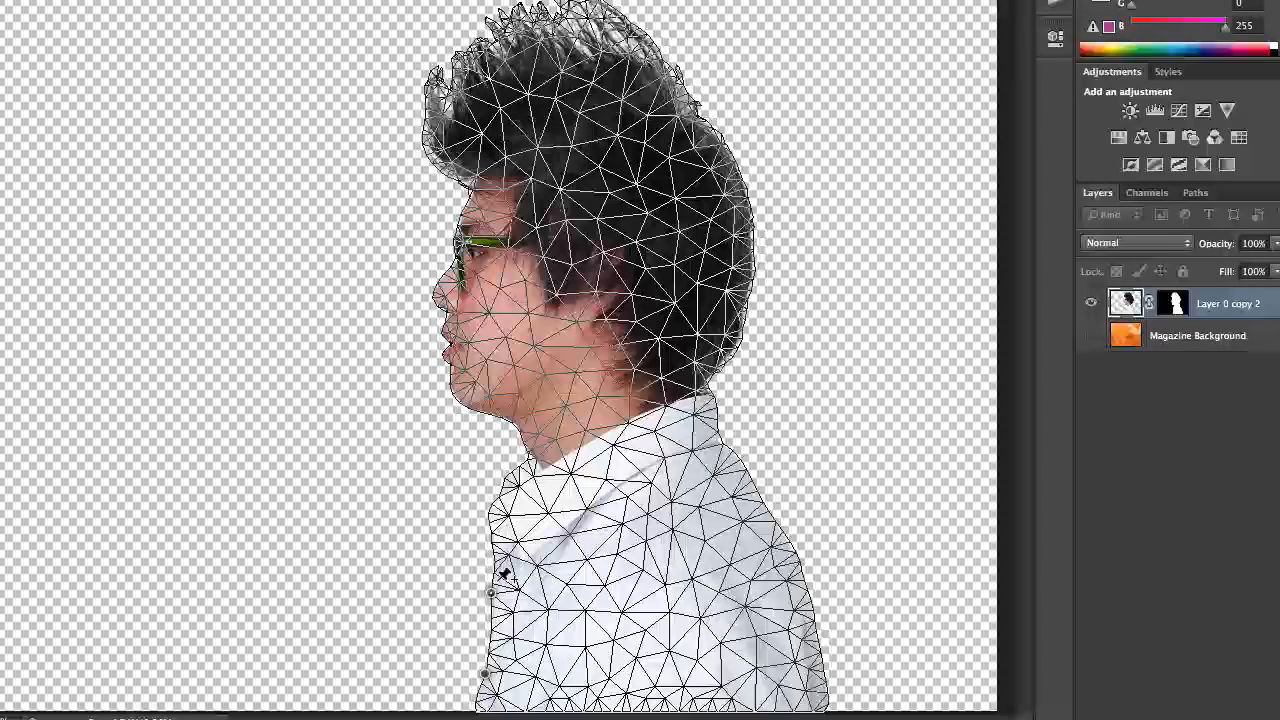
pyautogui.click(491, 531)
pyautogui.click(498, 495)
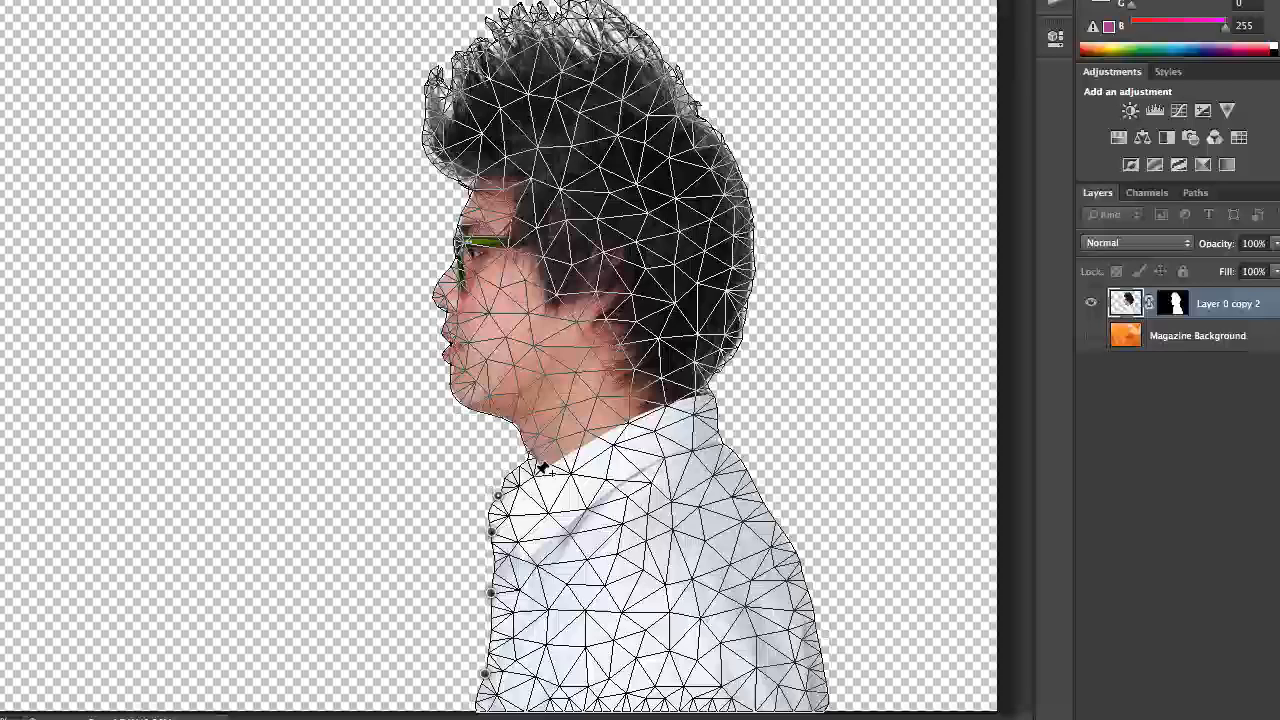
pyautogui.click(534, 473)
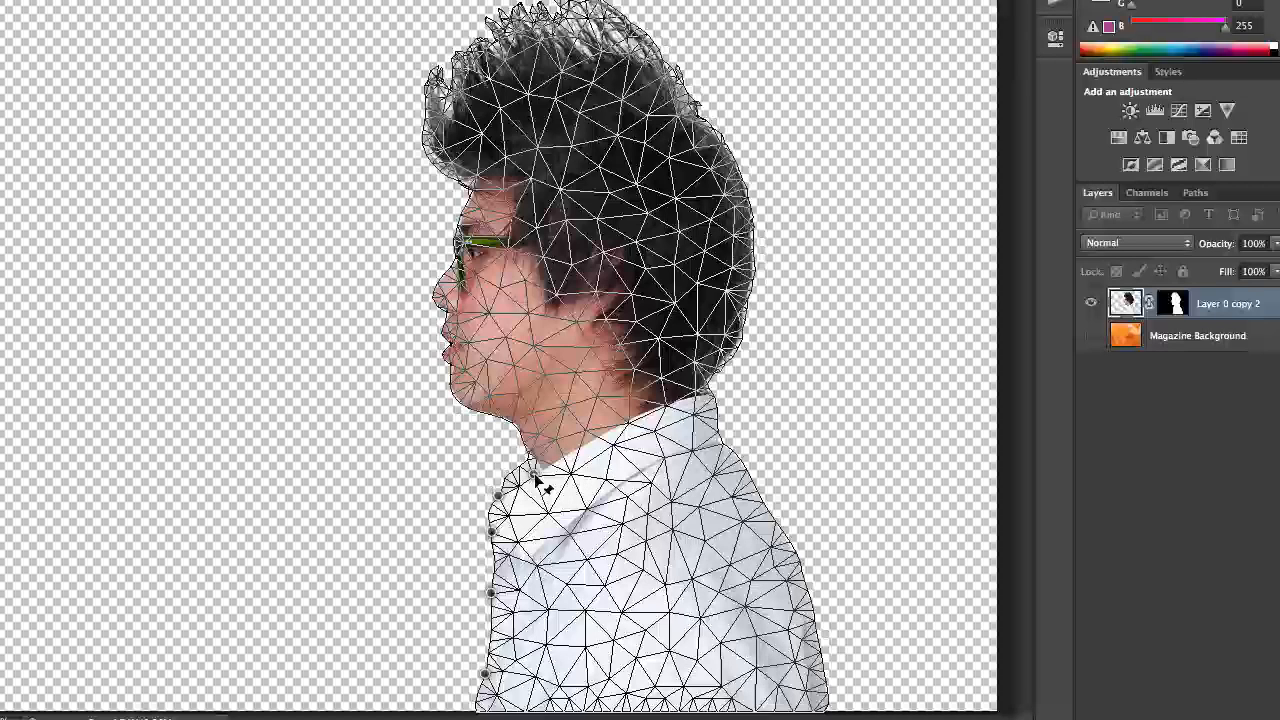
# - Add warp pins along the collar to the nape and down the back edge of the shirt
pyautogui.click(629, 424)
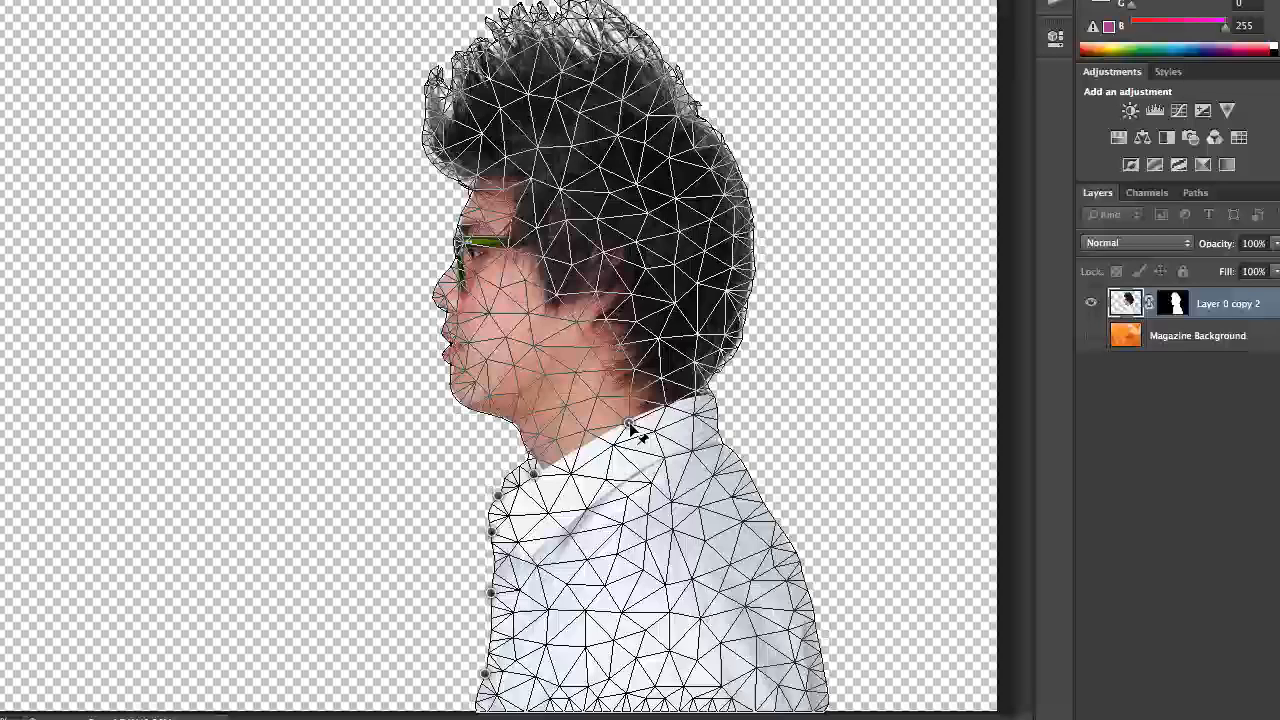
pyautogui.click(713, 394)
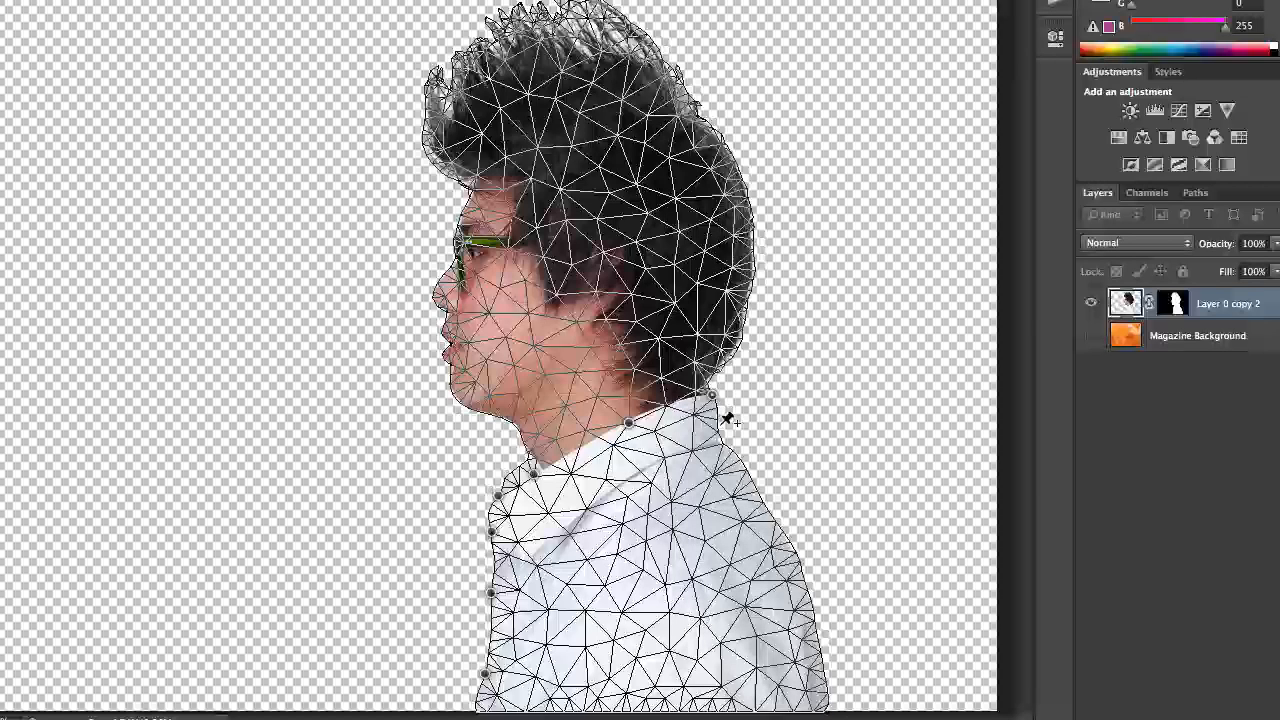
pyautogui.click(716, 433)
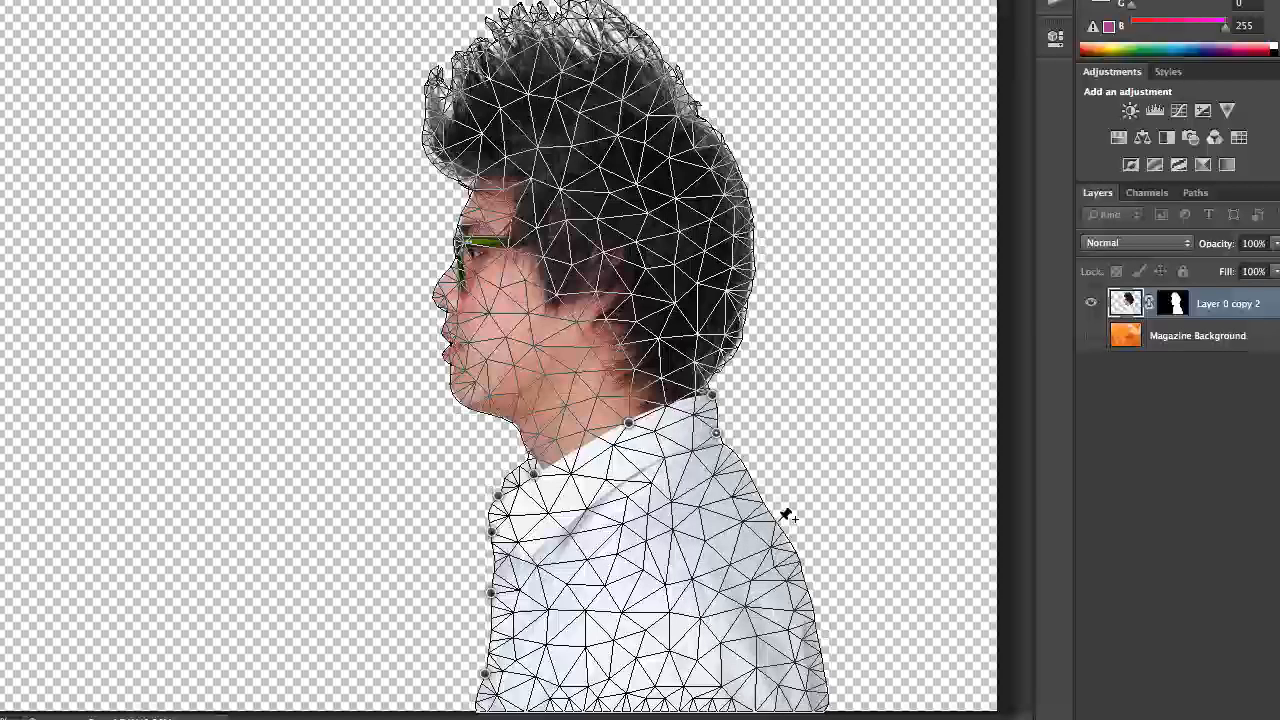
pyautogui.click(754, 464)
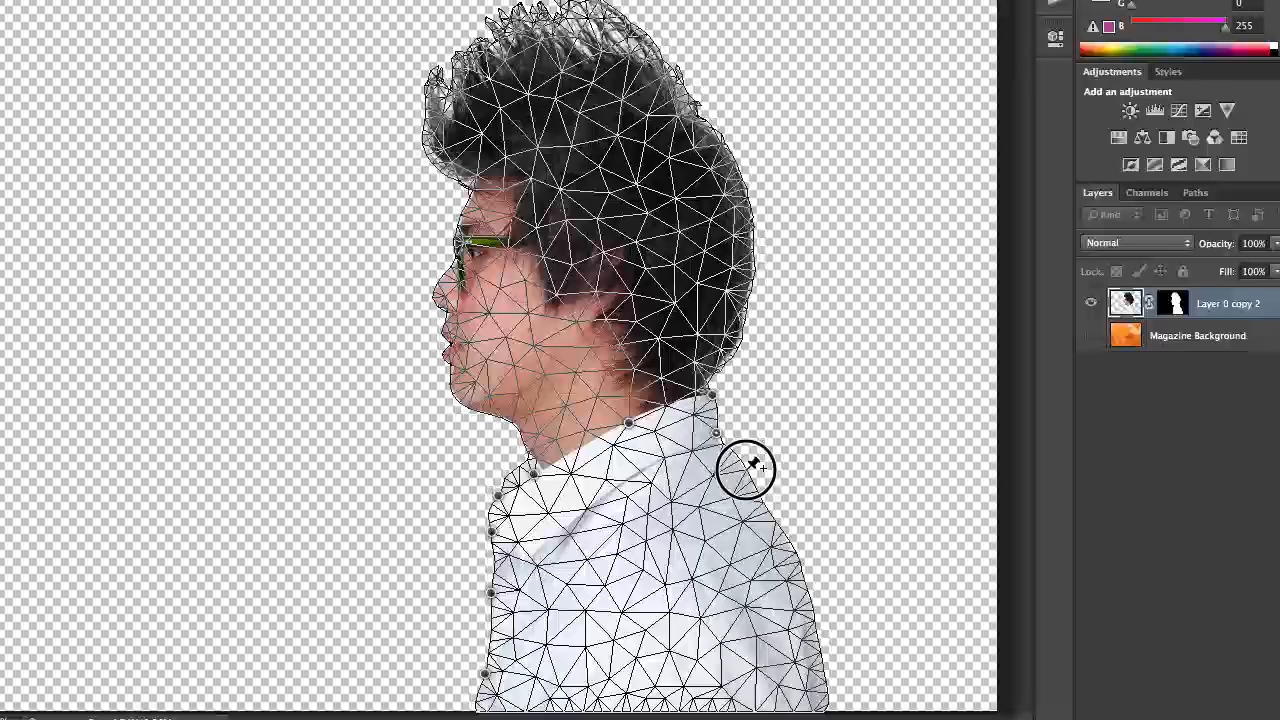
pyautogui.click(795, 550)
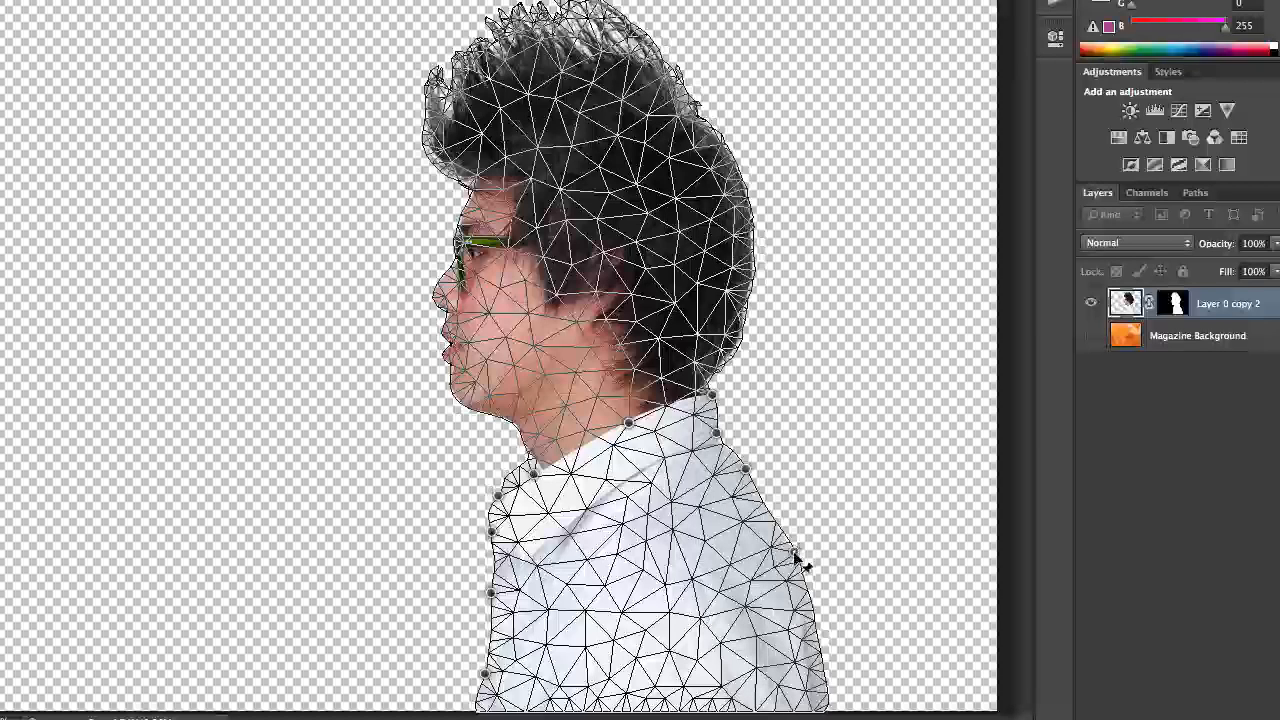
pyautogui.click(826, 682)
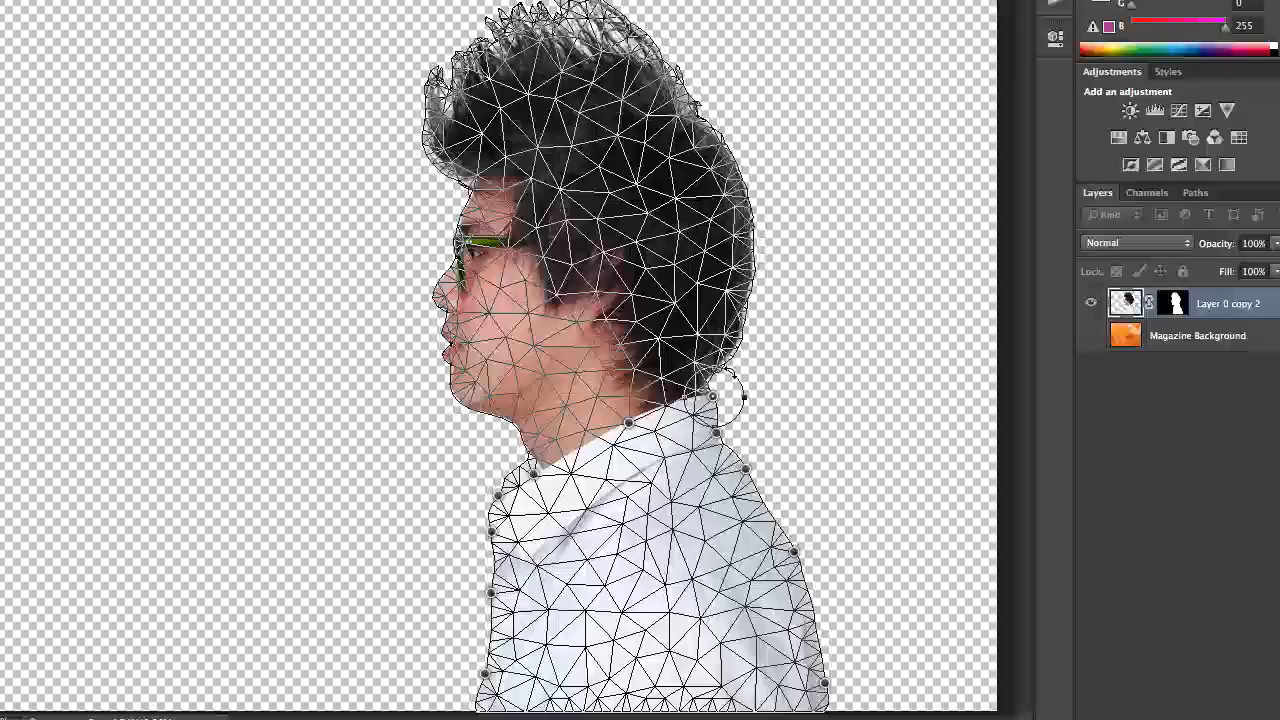
# - Rotate the pin at the back of the collar to 142 degrees so the head tilts backward, and commit the warp
pyautogui.moveTo(737, 371); pyautogui.dragTo(704, 441)
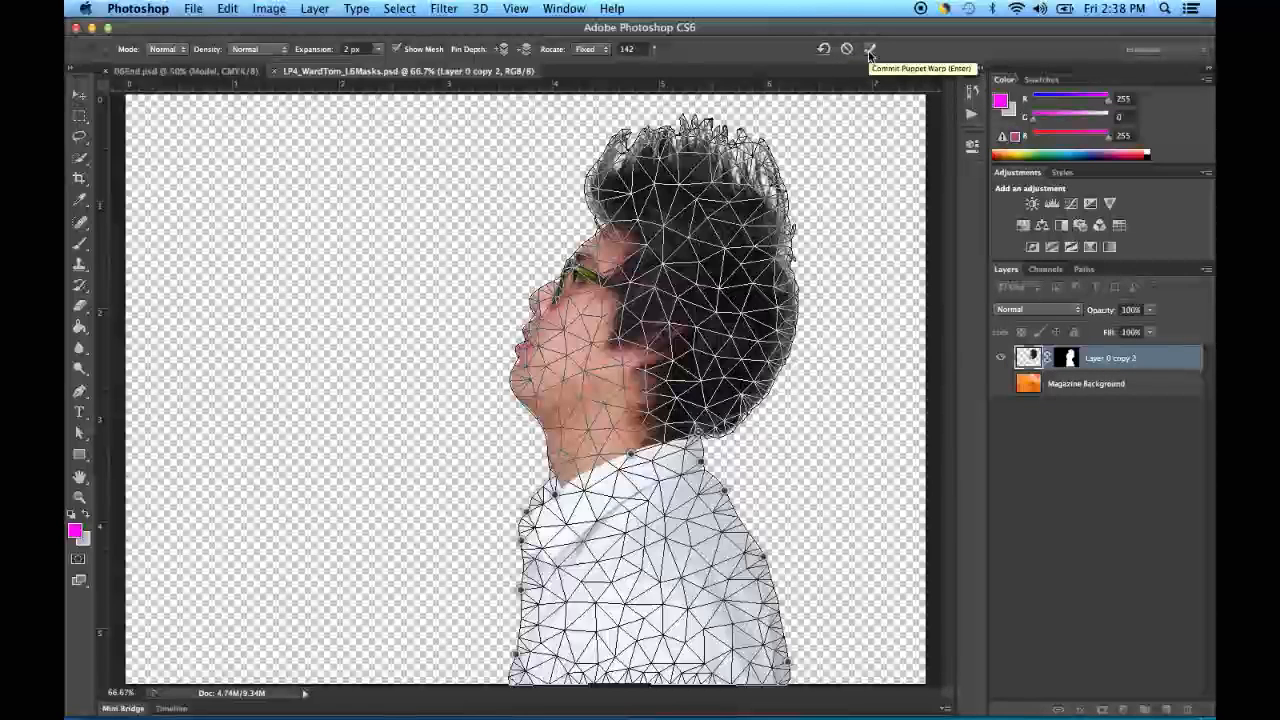
pyautogui.click(869, 52)
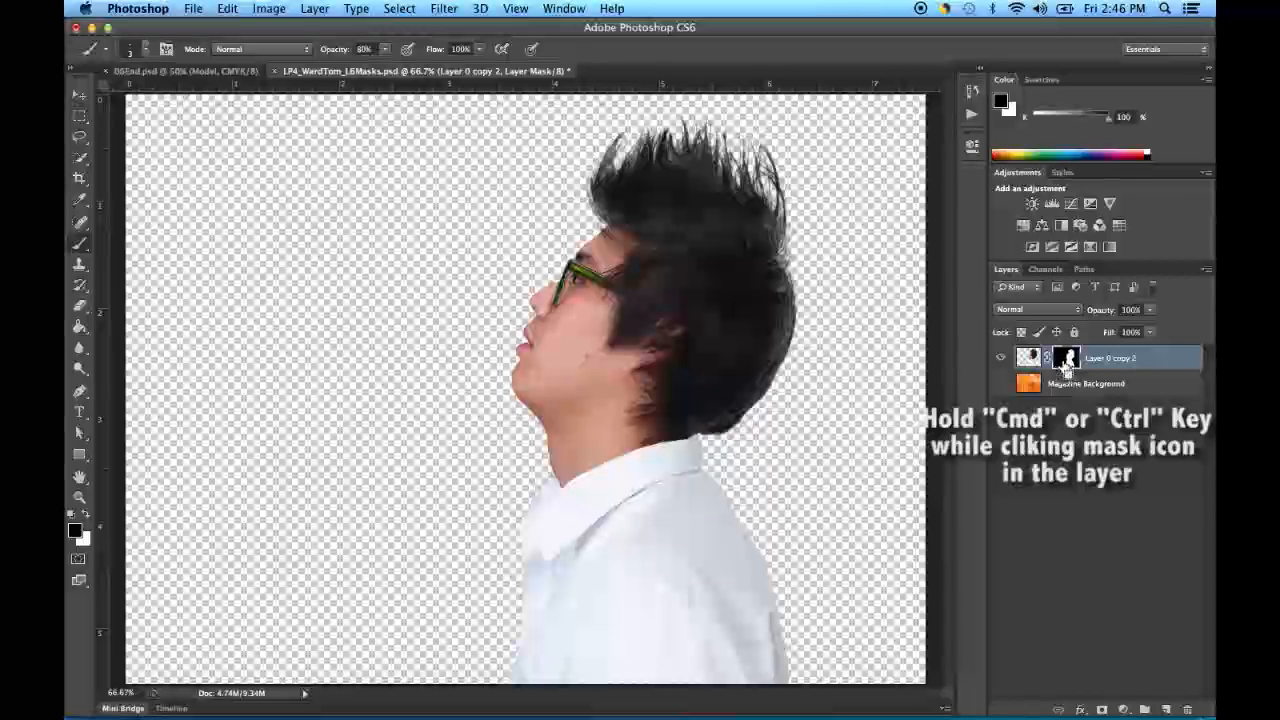
# - Load the figure's layer mask as a selection, save it as a new channel named Model Outline, and check it among the channels
pyautogui.keyDown('super'); pyautogui.click(1065, 368); pyautogui.keyUp('super')
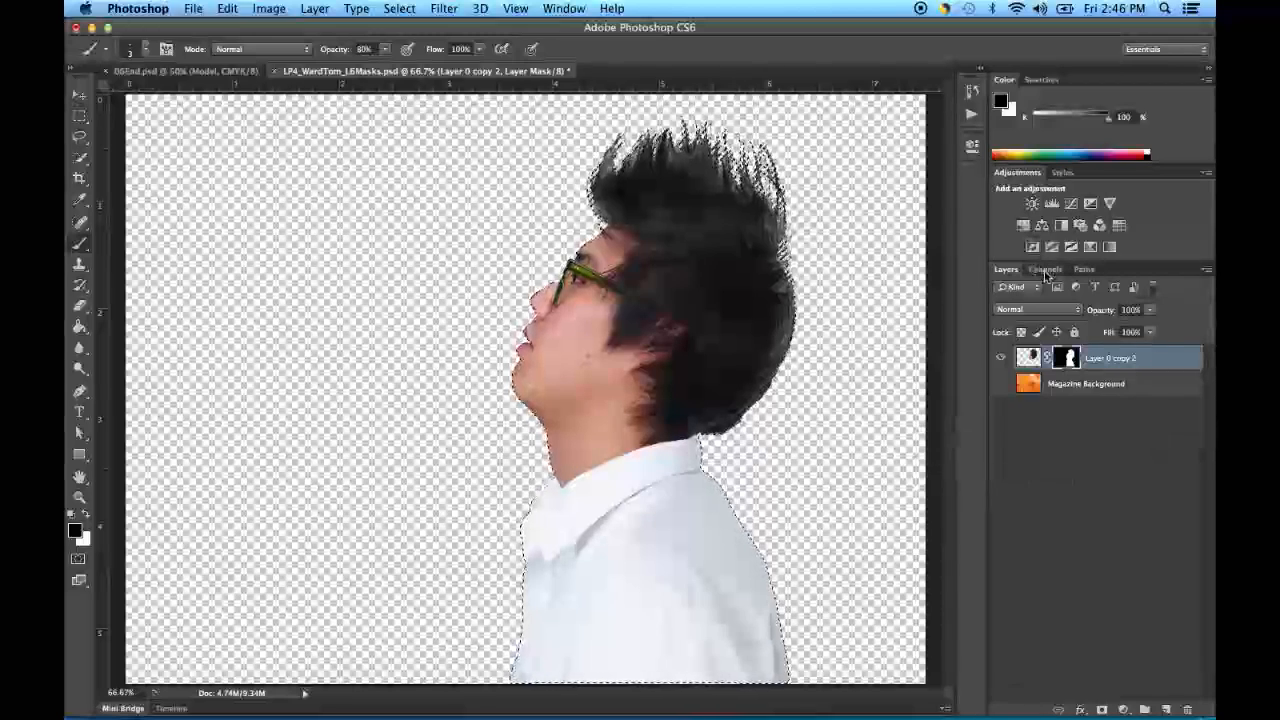
pyautogui.click(402, 9)
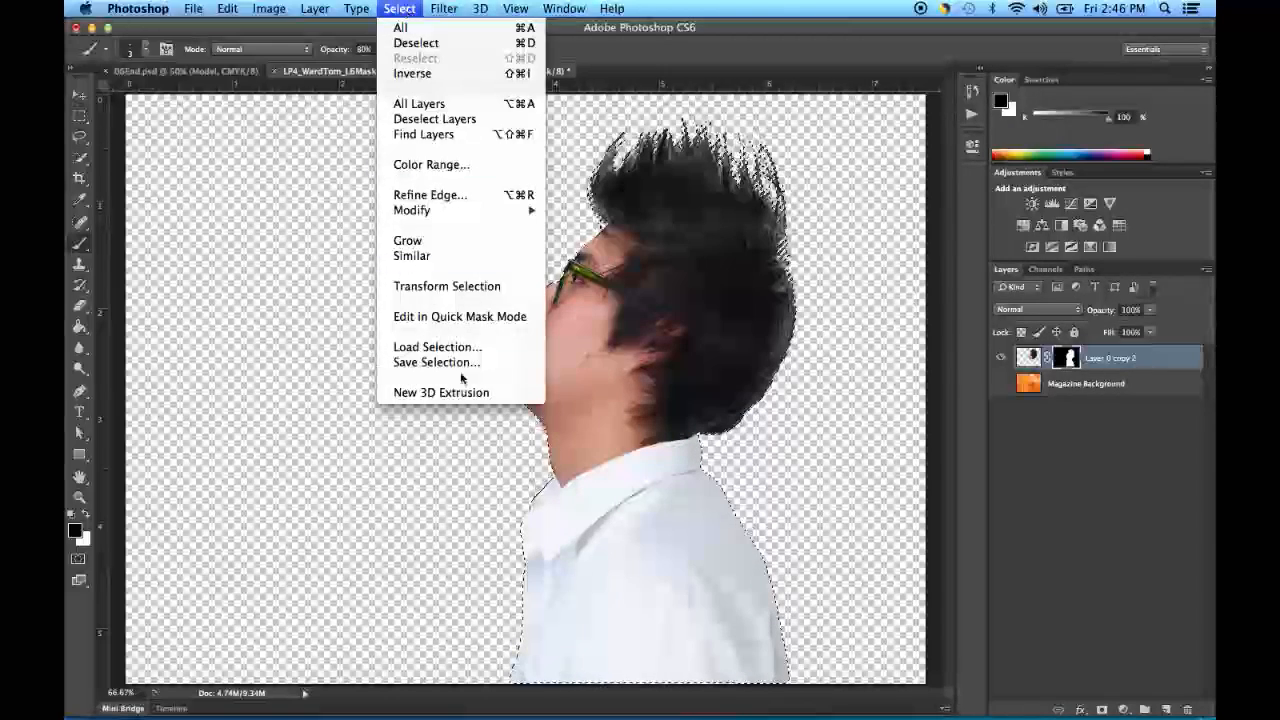
pyautogui.click(420, 362)
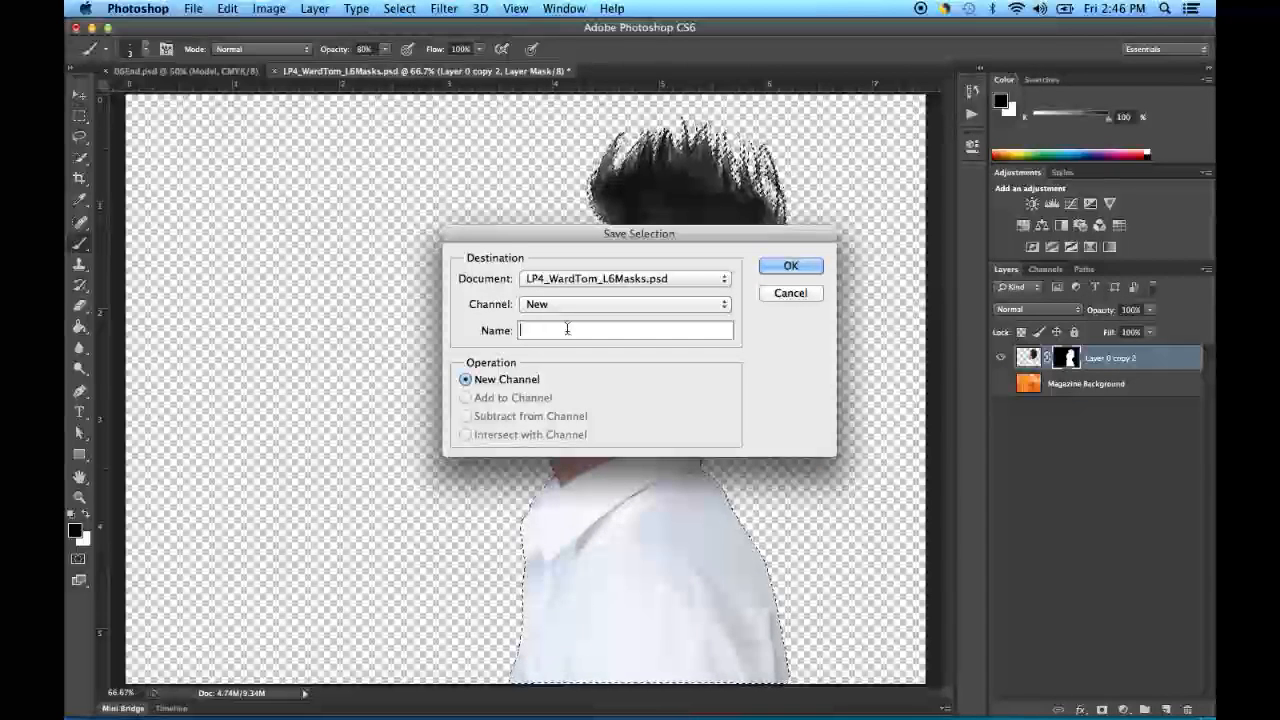
pyautogui.write('odel')
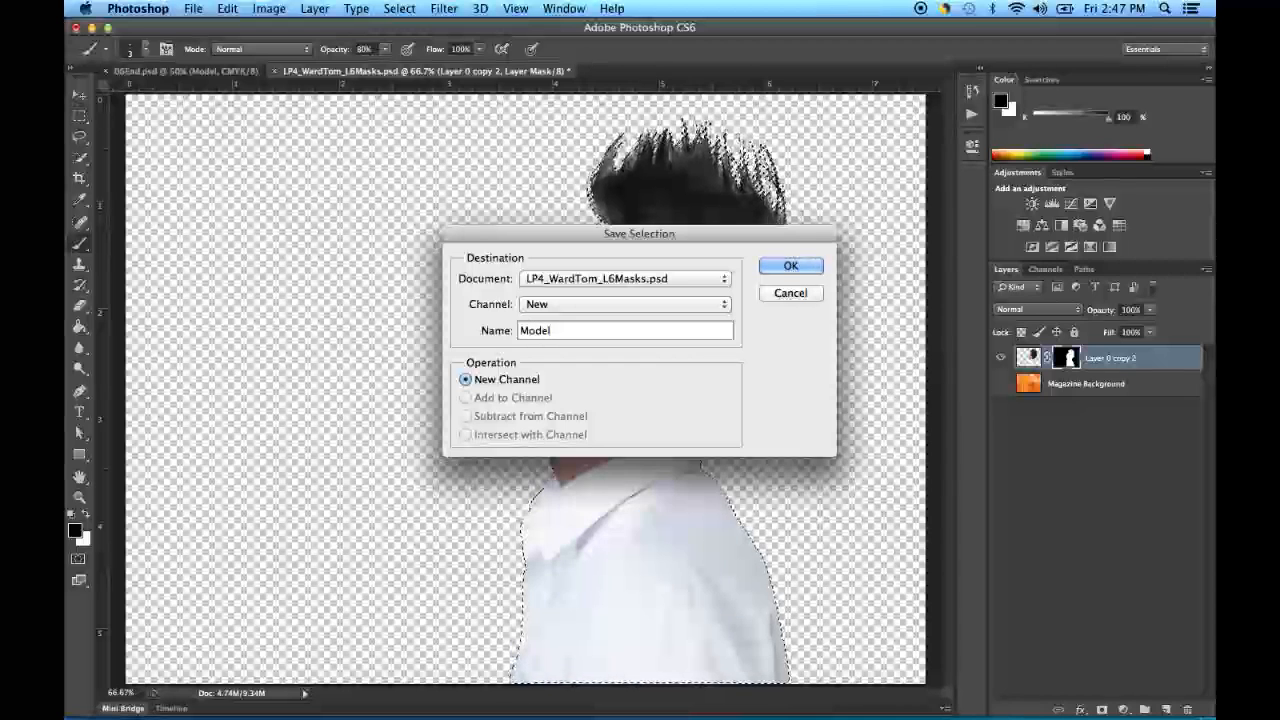
pyautogui.write(' Outline')
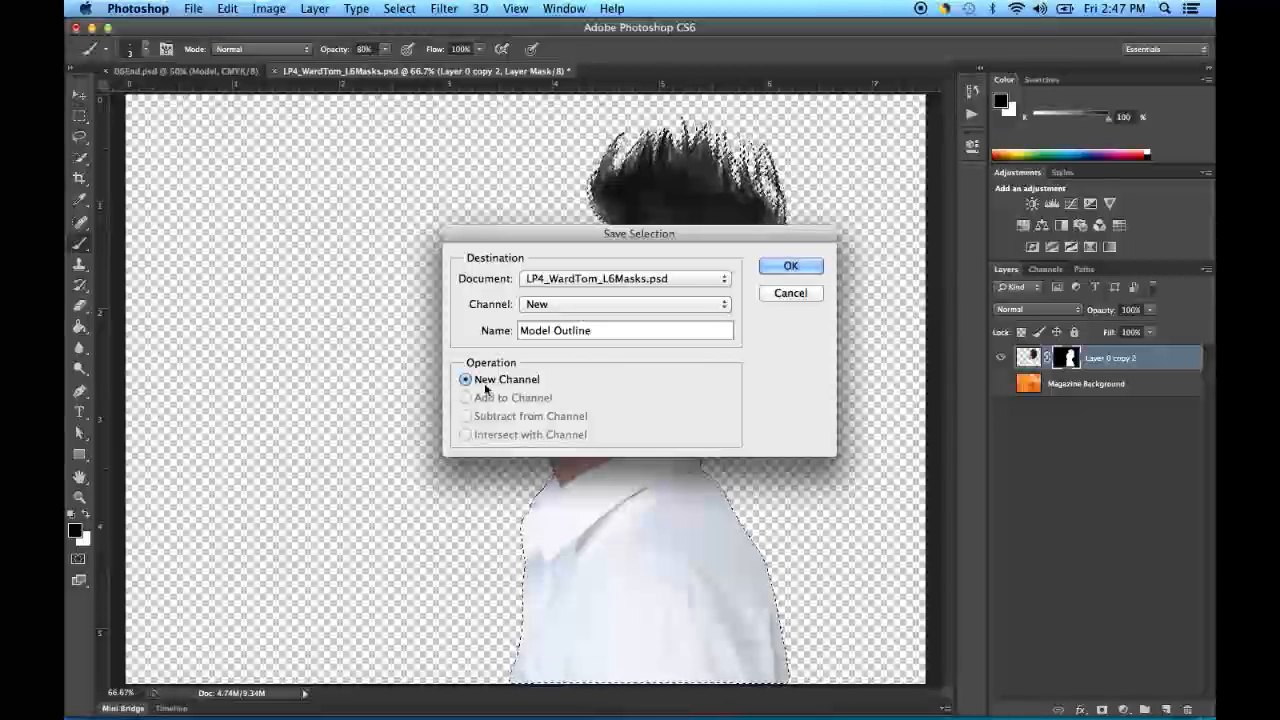
pyautogui.press('Return')
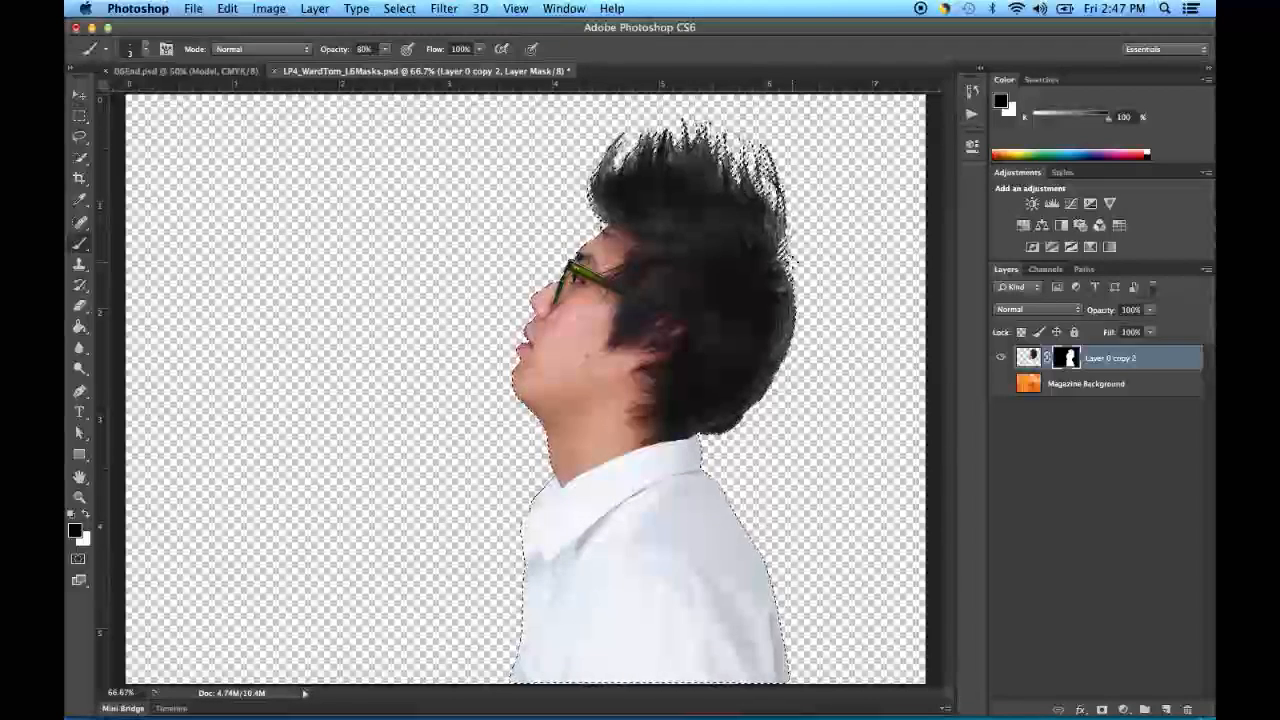
pyautogui.click(1048, 270)
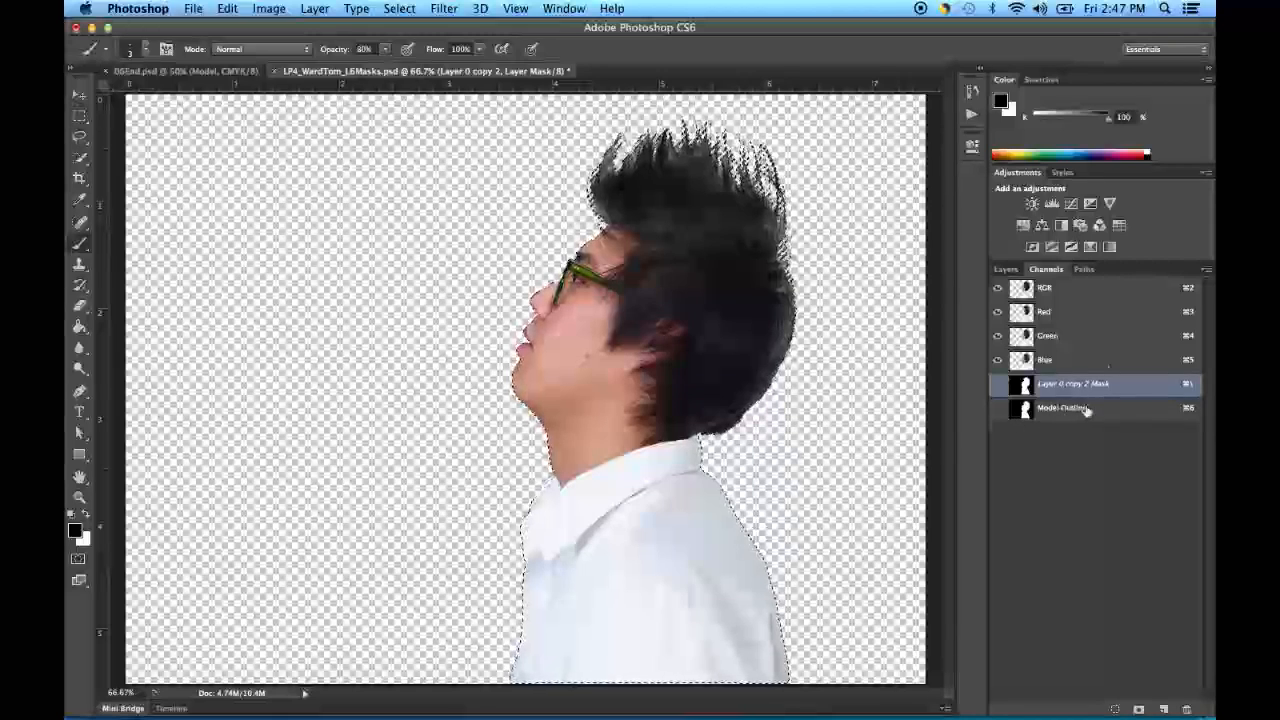
pyautogui.click(1005, 270)
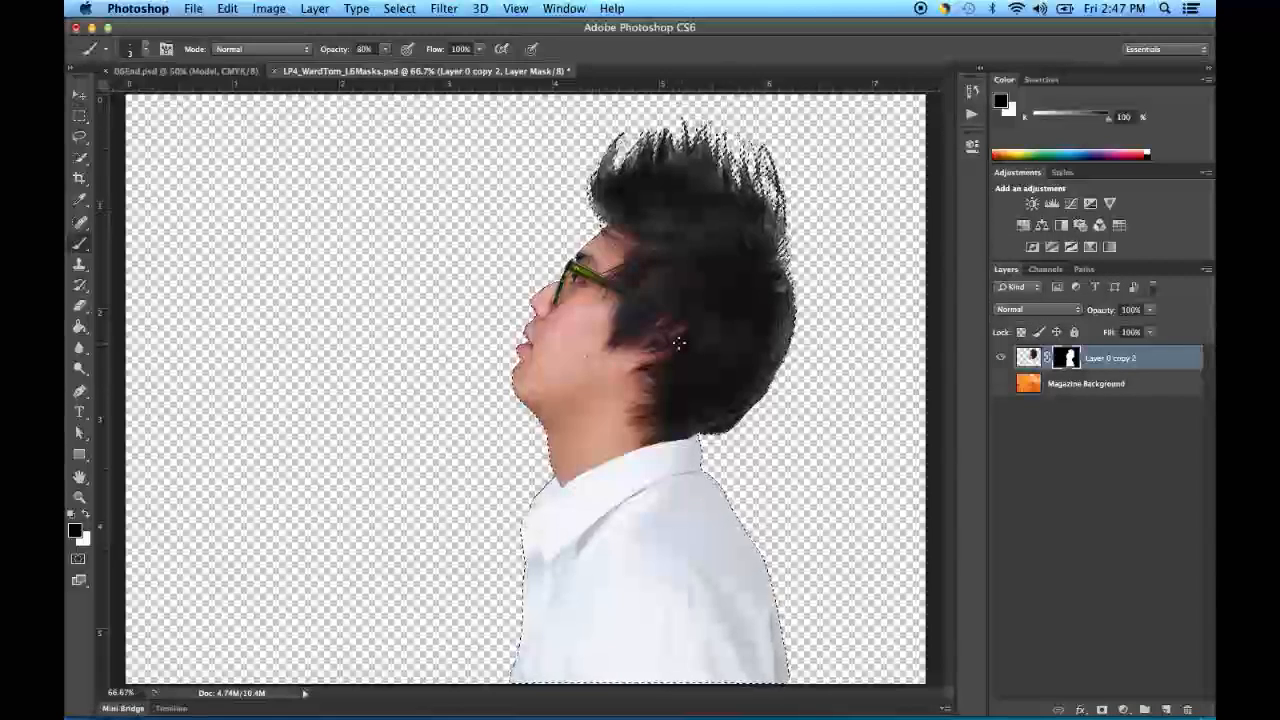
# - Rename the Layer 0 copy 2 layer as Model
pyautogui.doubleClick(1108, 358)
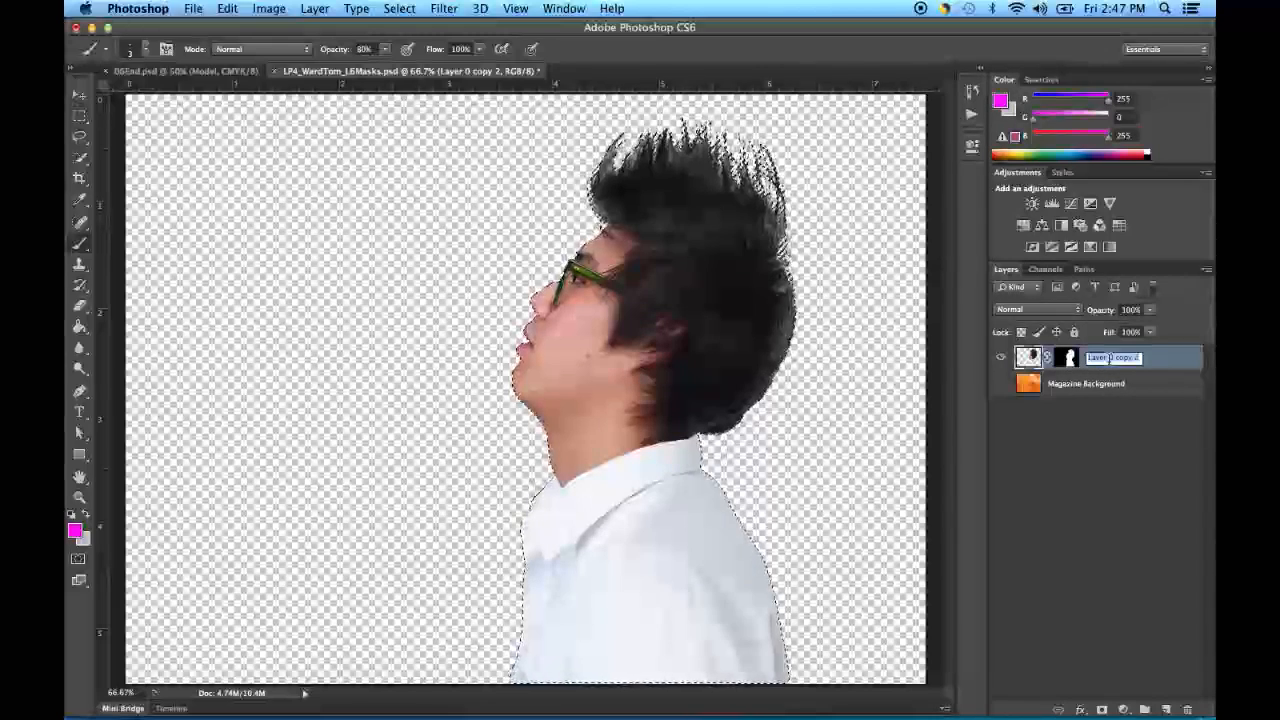
pyautogui.write('Model')
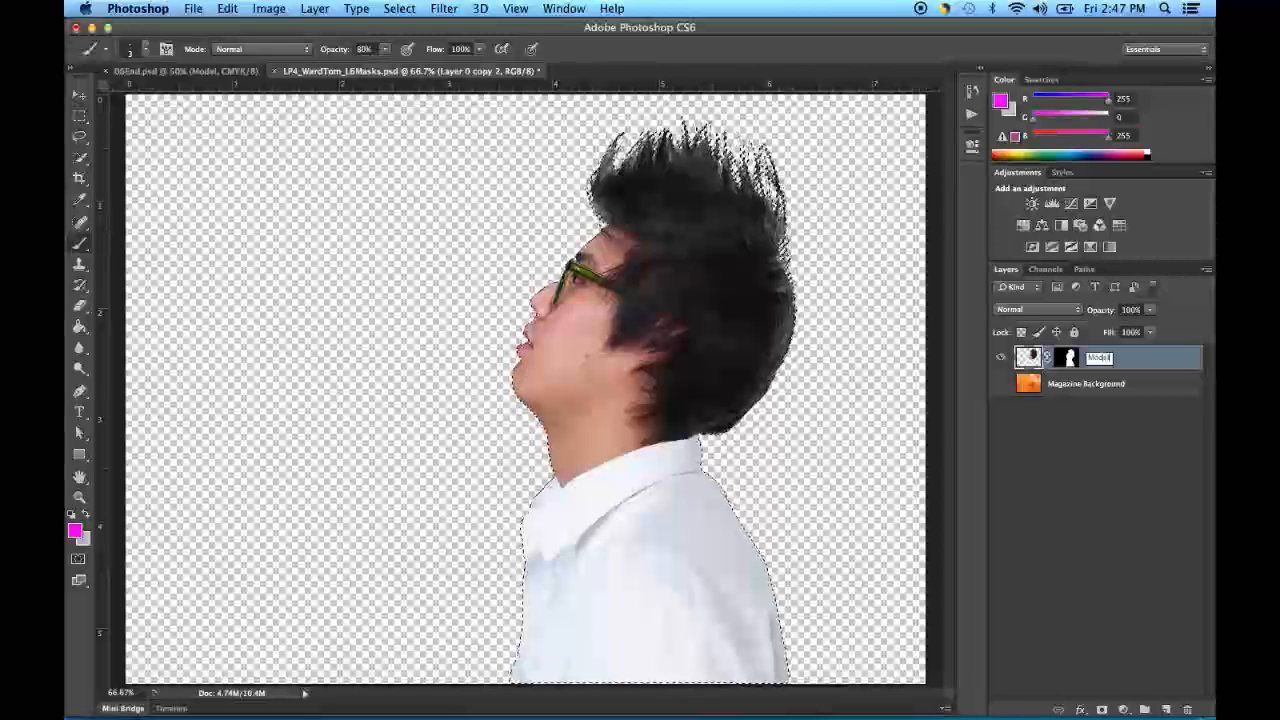
pyautogui.press('Return')
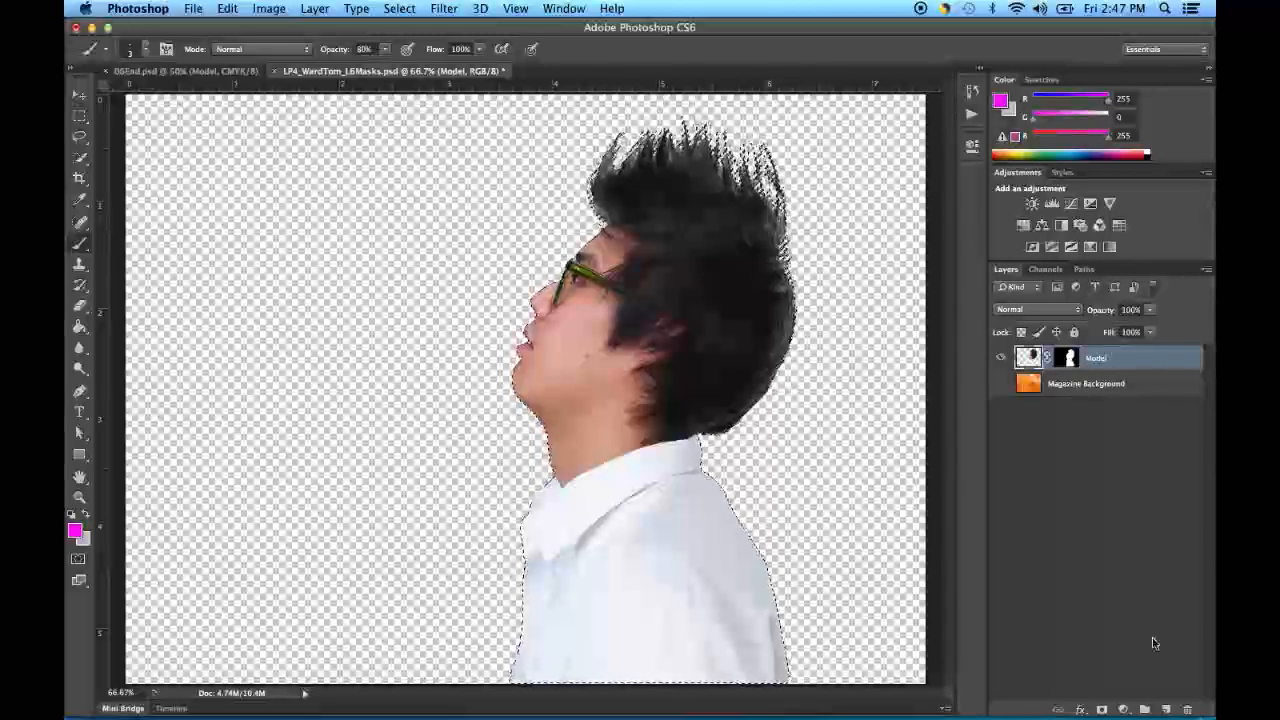
# - Create a new layer between Model and Magazine Background and name it Shadow
pyautogui.click(1167, 711)
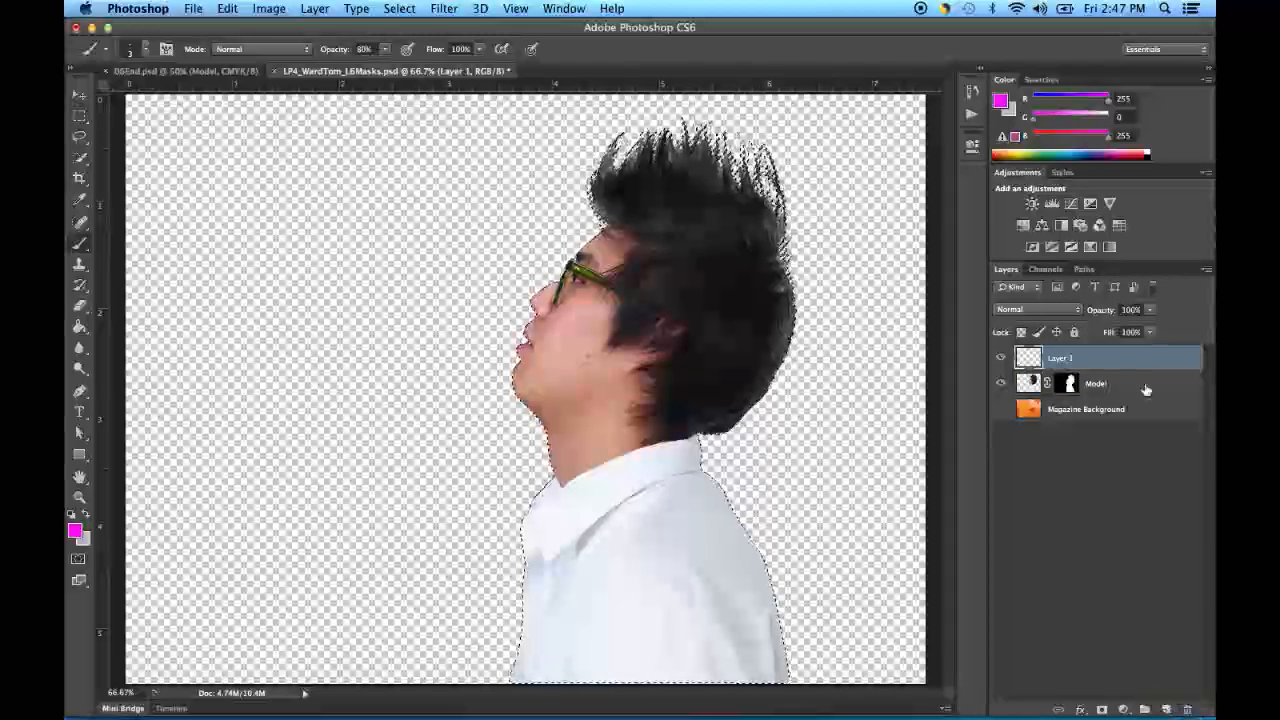
pyautogui.moveTo(1131, 362); pyautogui.dragTo(1130, 401)
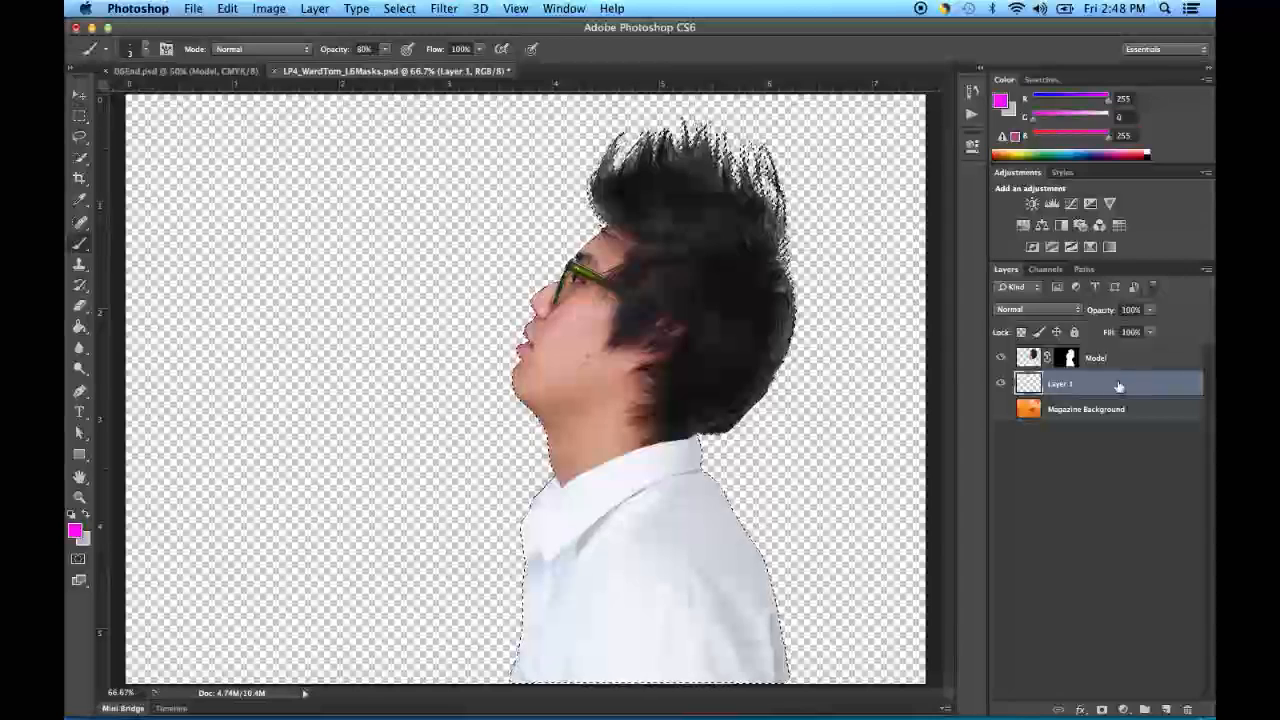
pyautogui.doubleClick(1058, 386)
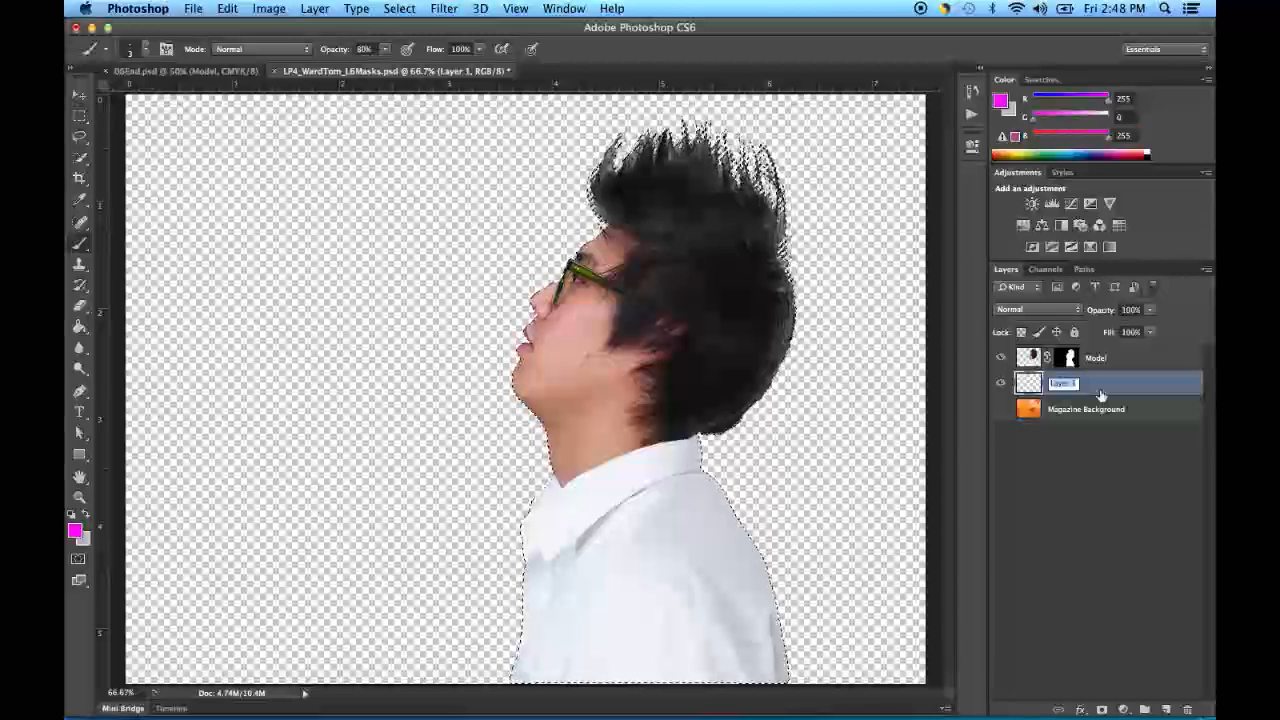
pyautogui.write('Shado')
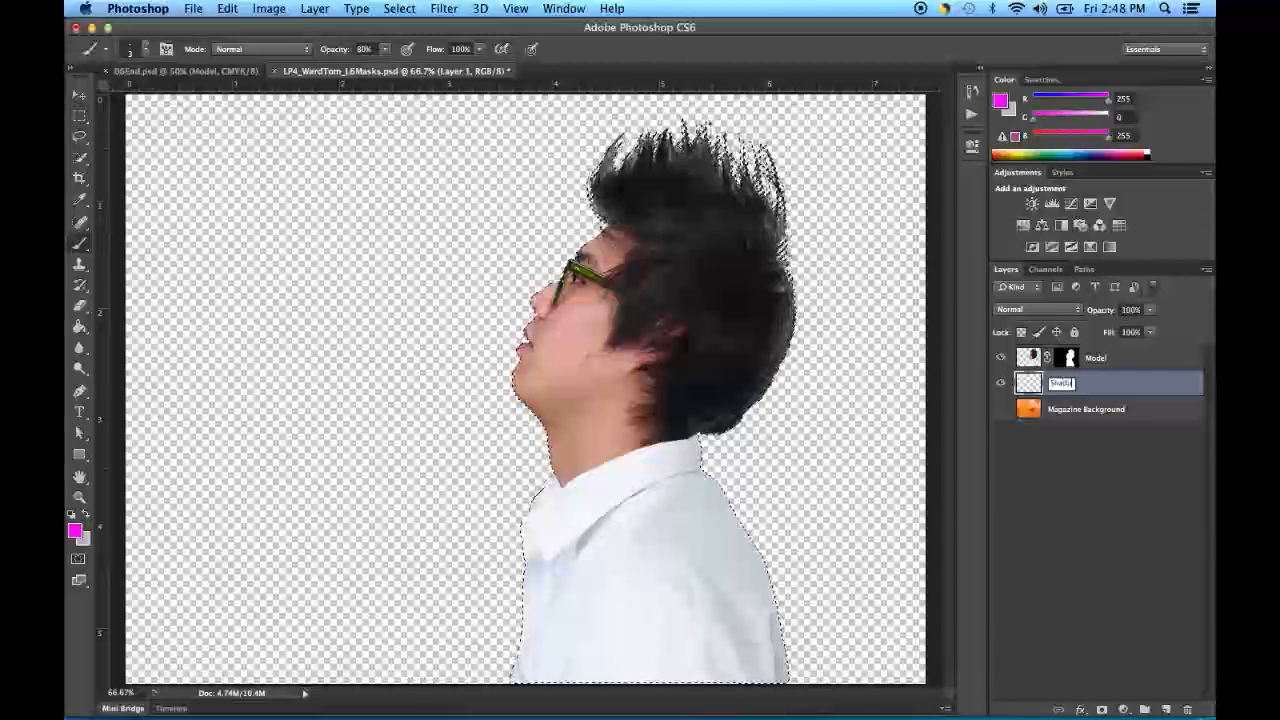
pyautogui.write('ws')
pyautogui.press('BackSpace')
pyautogui.press('Return')
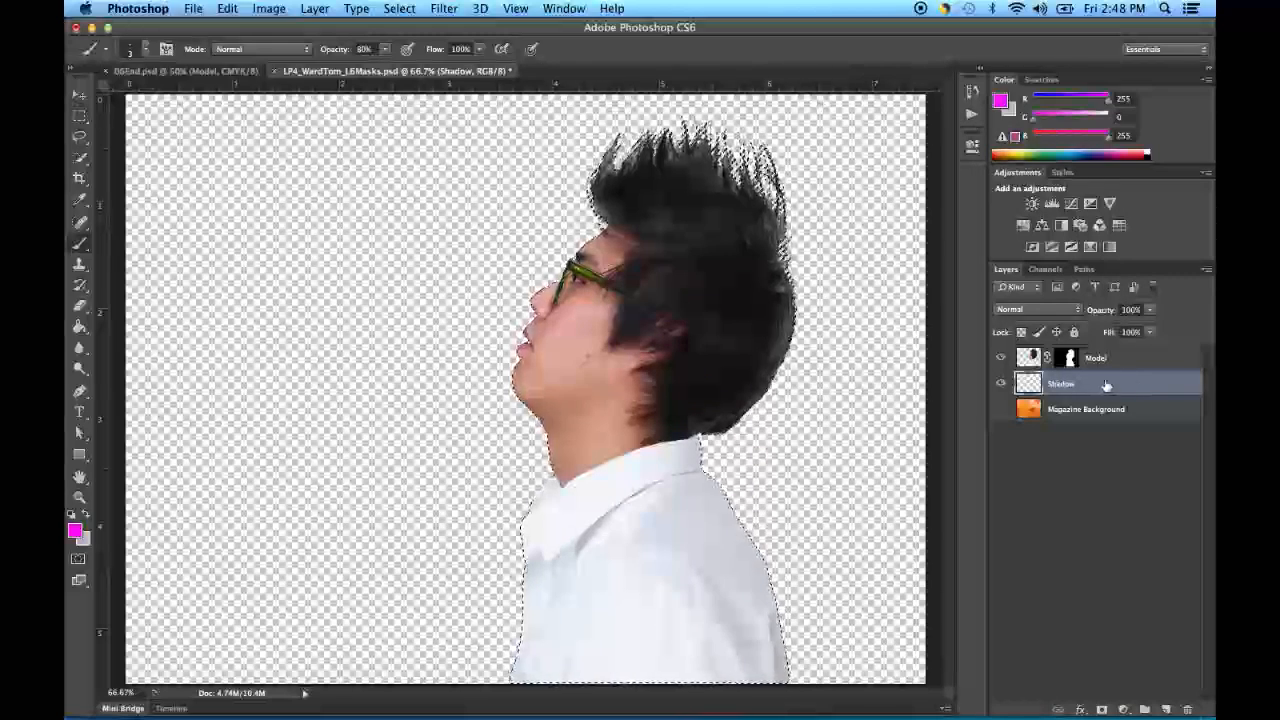
# - Fill the figure-shaped selection on the Shadow layer with black, using Normal mode at 100% opacity
pyautogui.click(228, 8)
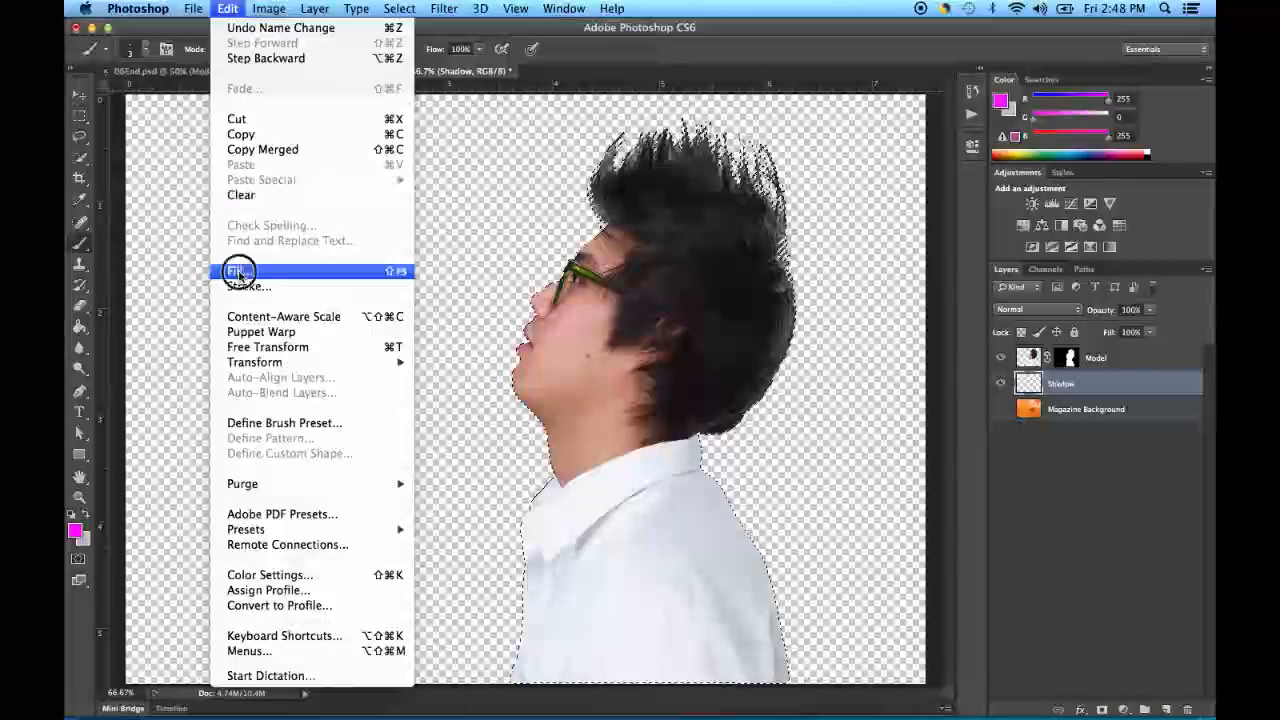
pyautogui.click(238, 270)
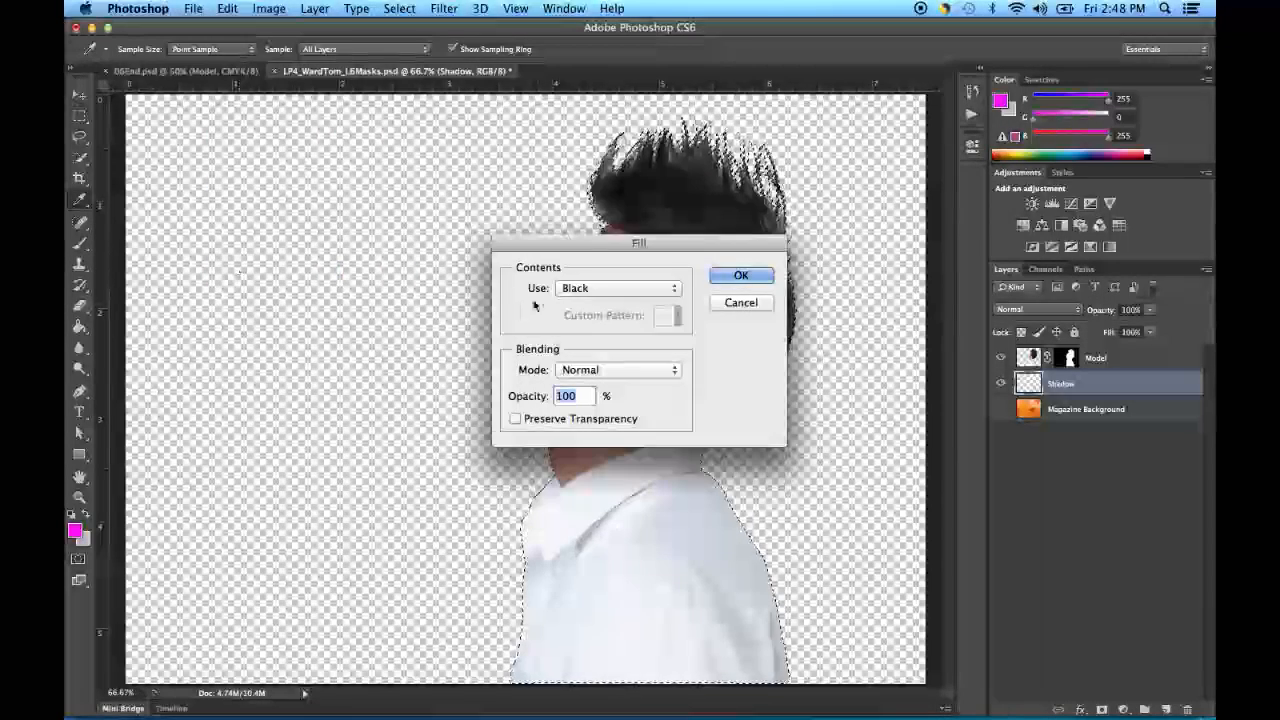
pyautogui.click(677, 289)
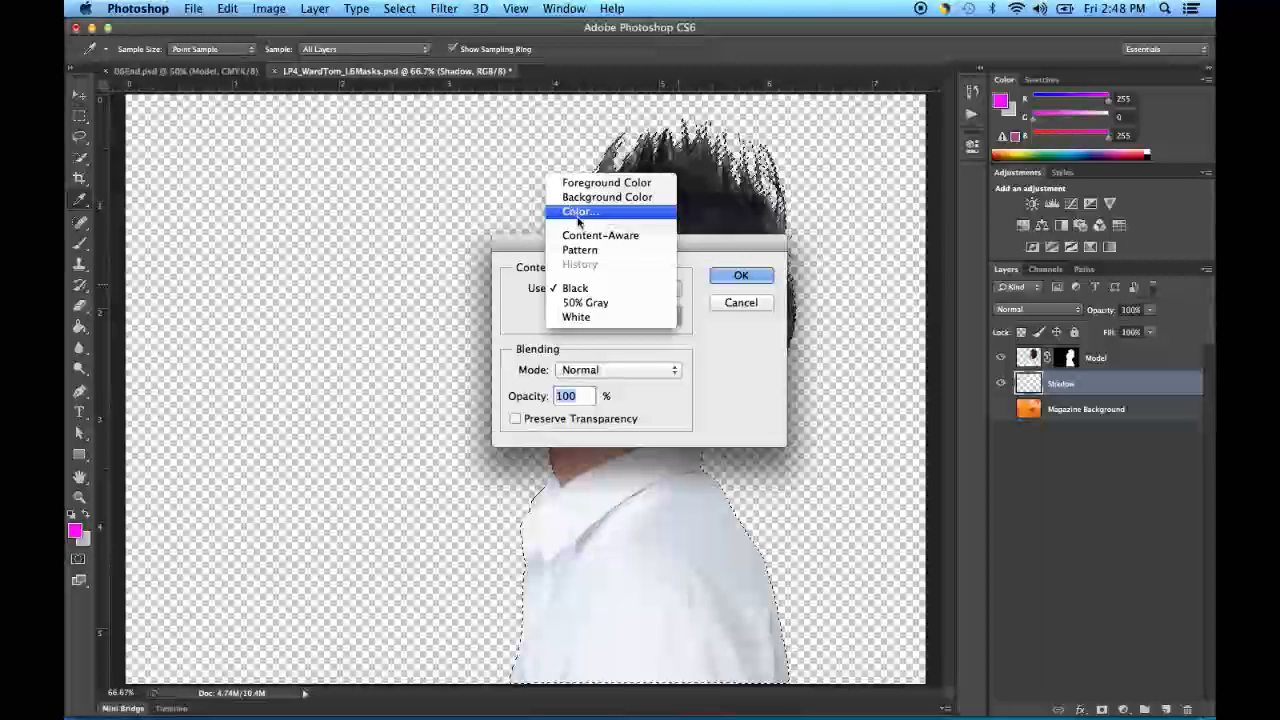
pyautogui.click(574, 290)
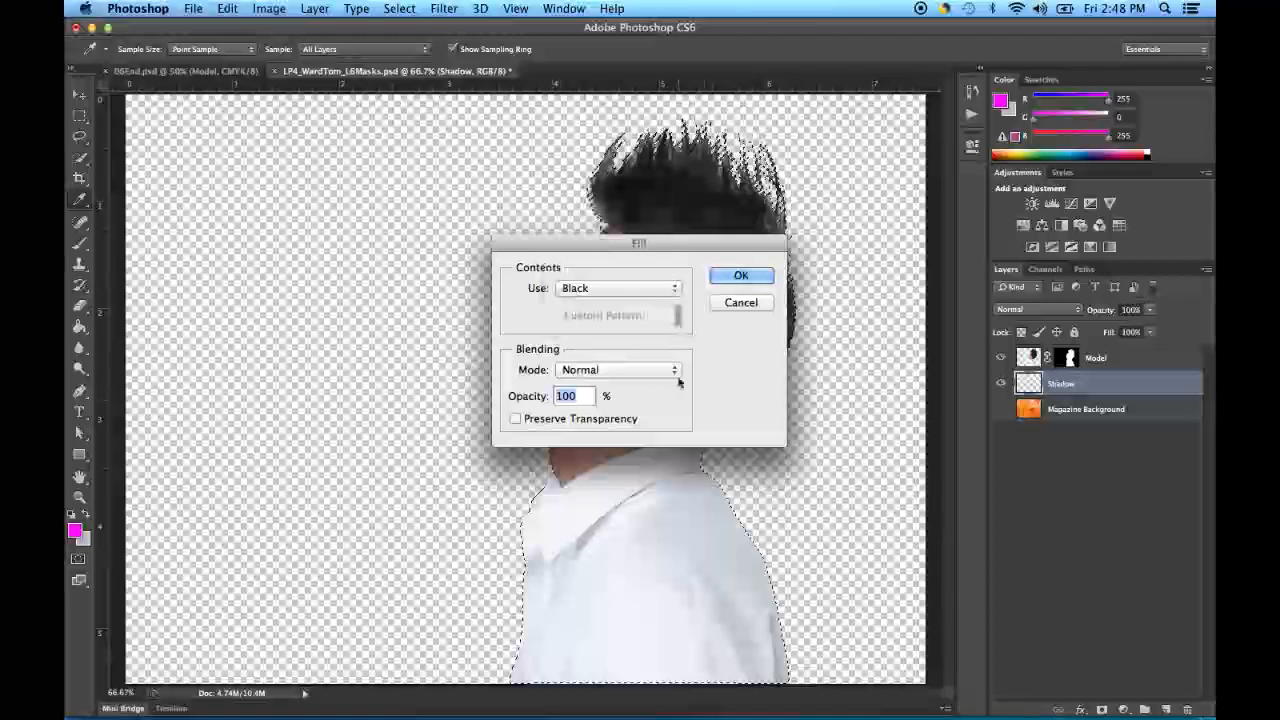
pyautogui.click(741, 278)
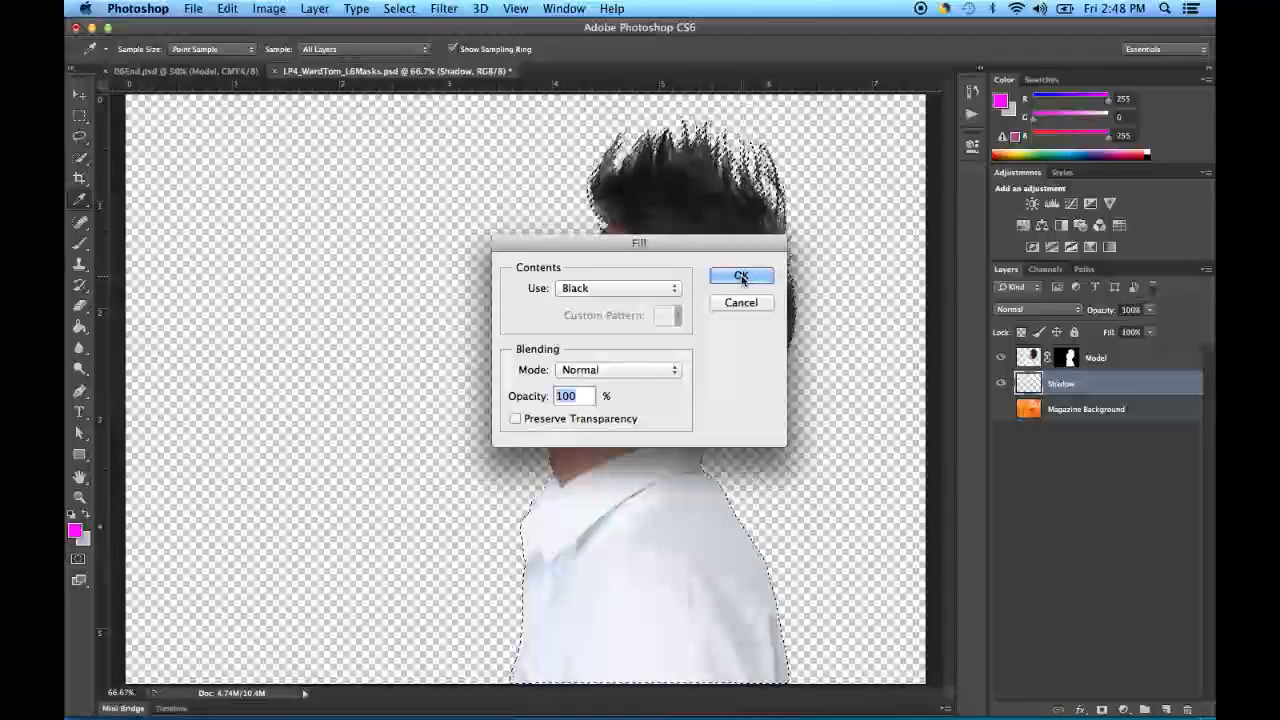
pyautogui.press('b')
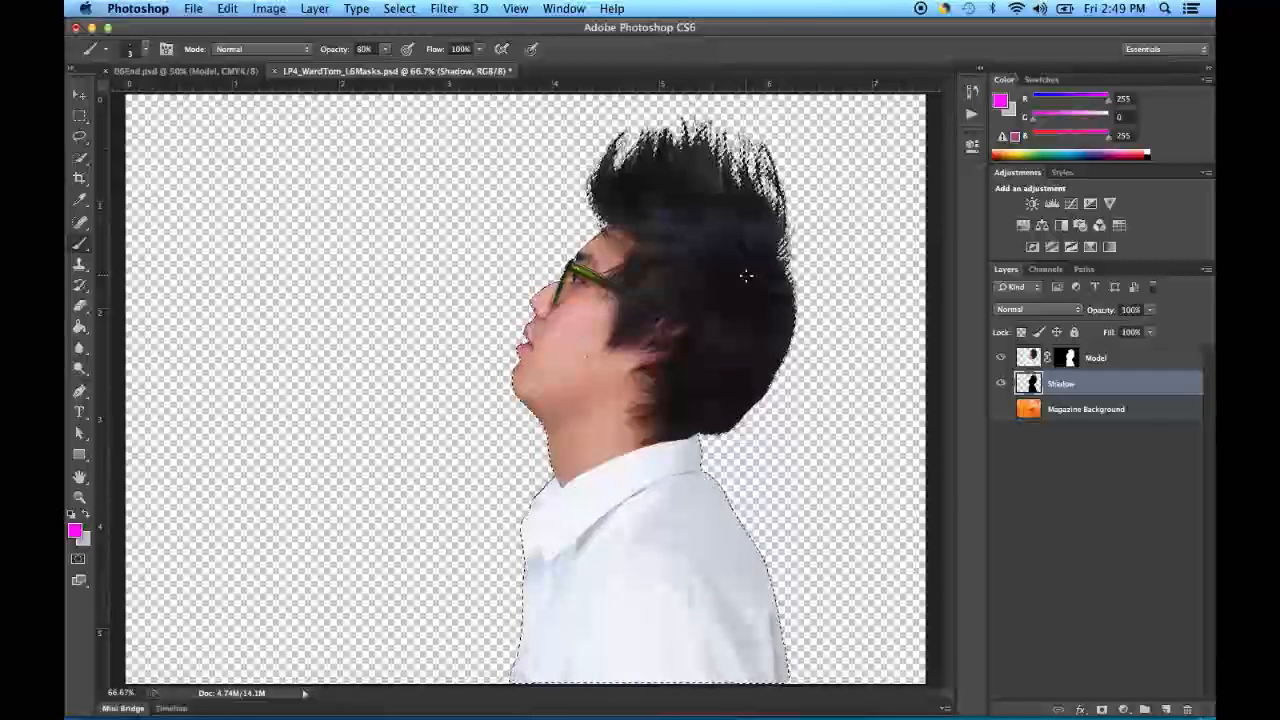
# - Refine the edge of the selection with Shift Edge at +36% and output it as a selection
pyautogui.click(409, 12)
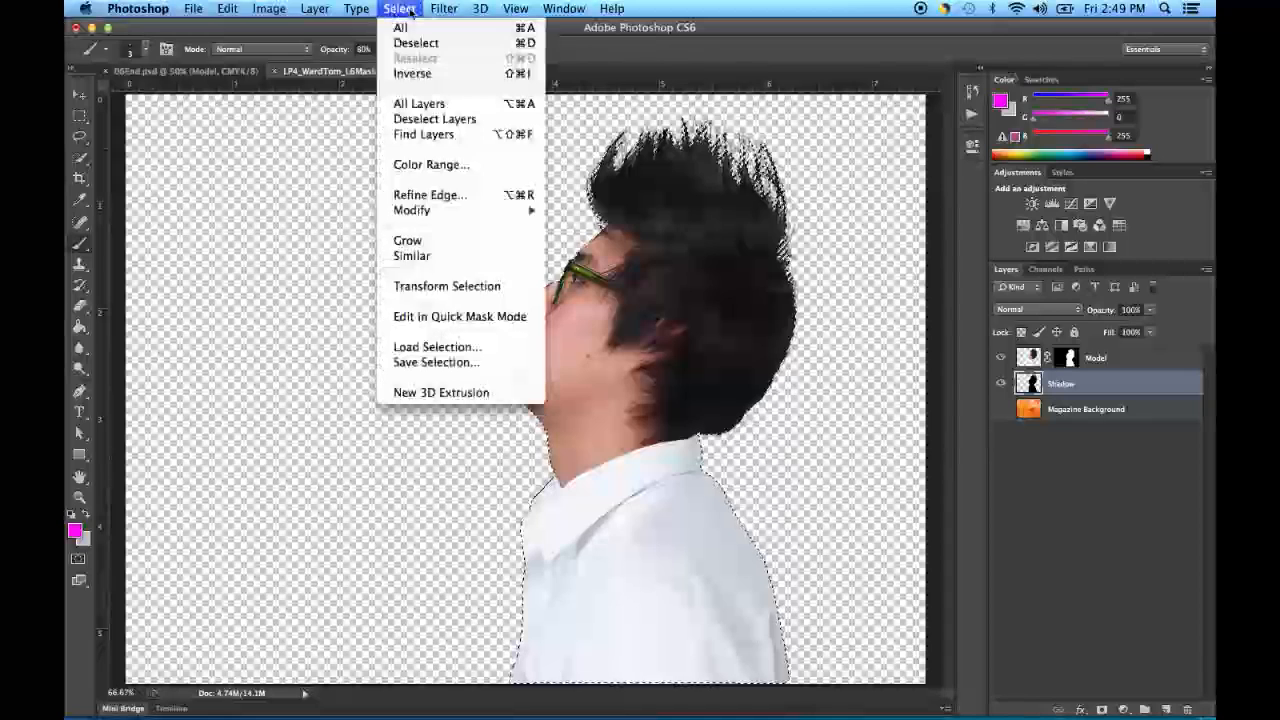
pyautogui.click(449, 195)
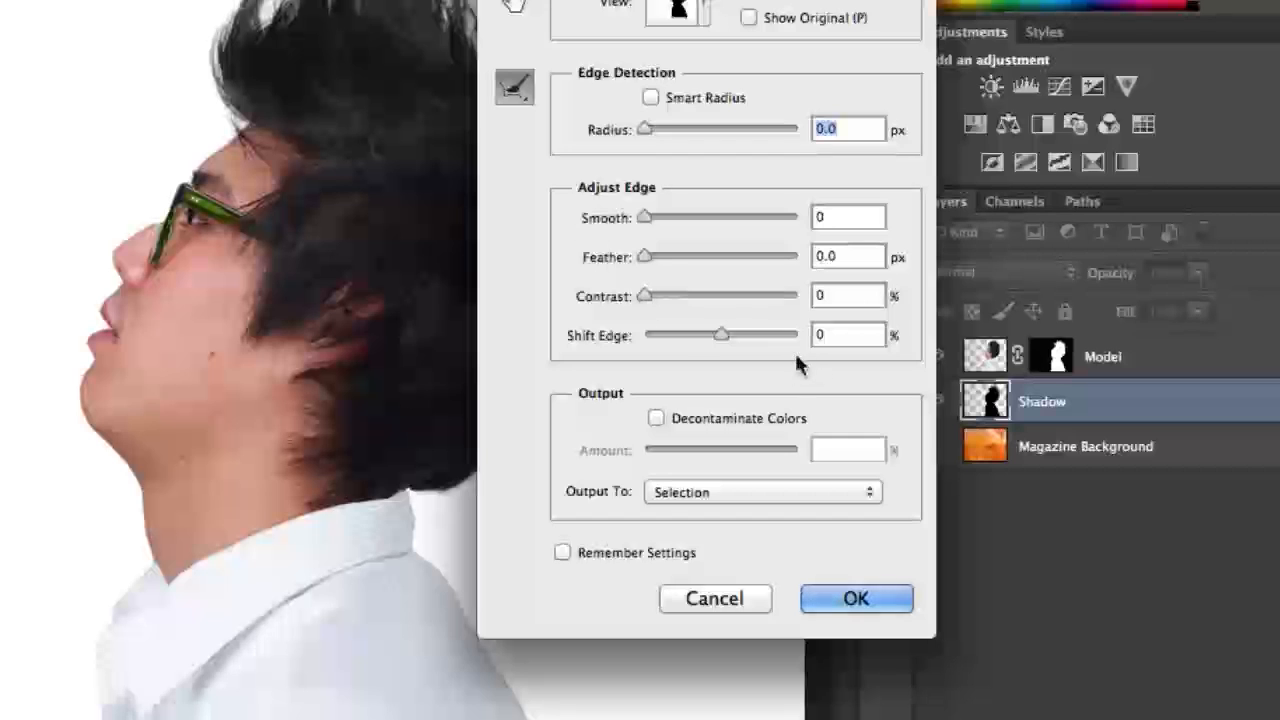
pyautogui.moveTo(718, 333); pyautogui.dragTo(750, 340)
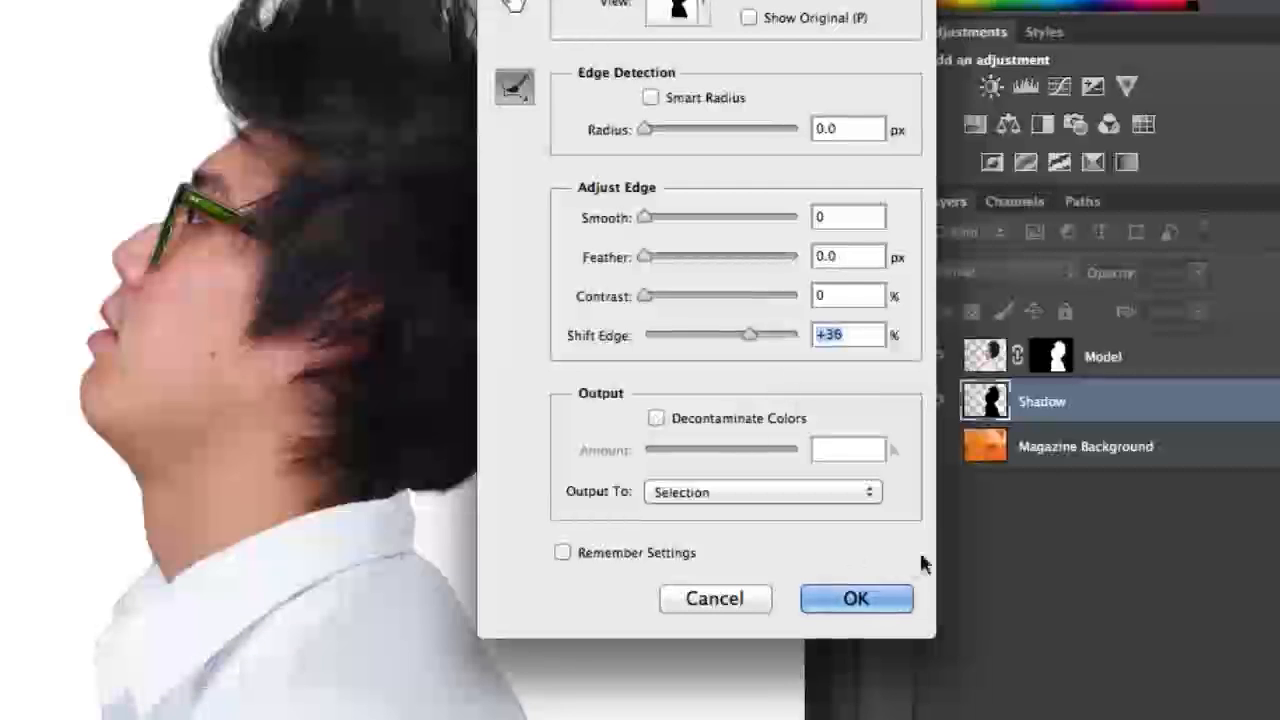
pyautogui.click(856, 600)
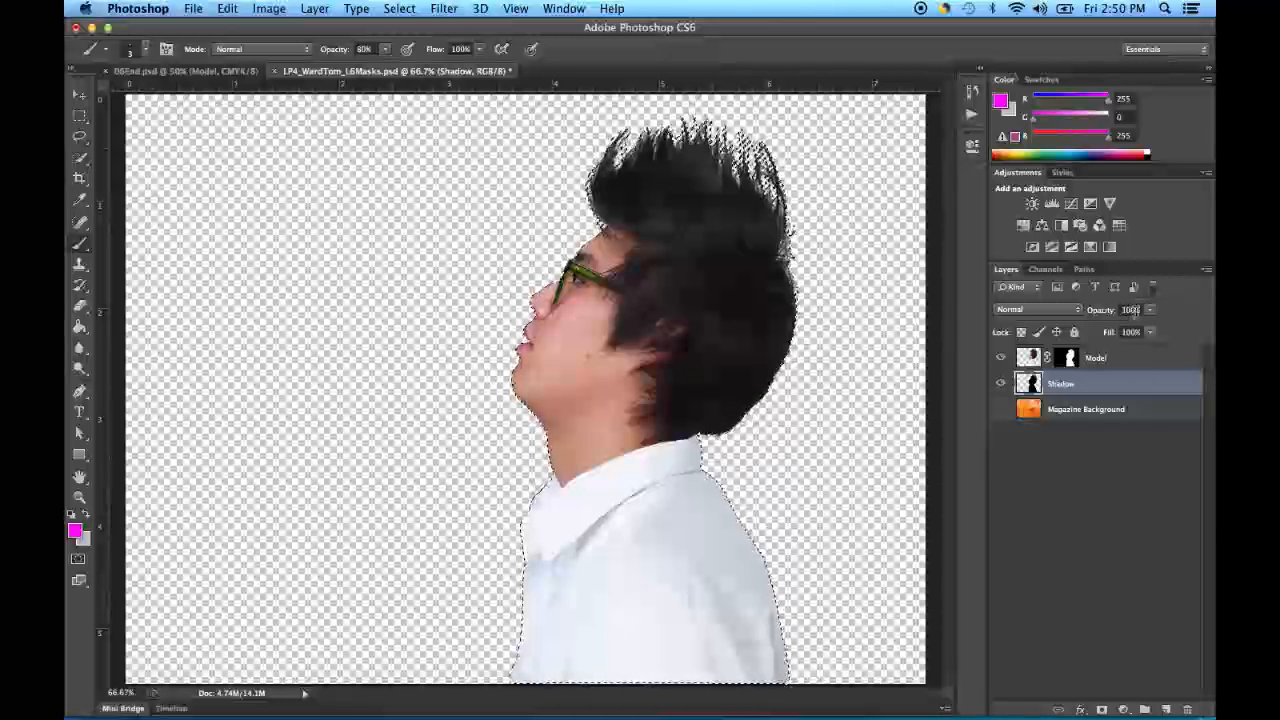
# - Lower the Shadow layer's opacity to 30% and deselect the figure outline
pyautogui.click(1150, 310)
pyautogui.moveTo(1151, 331); pyautogui.dragTo(1096, 334)
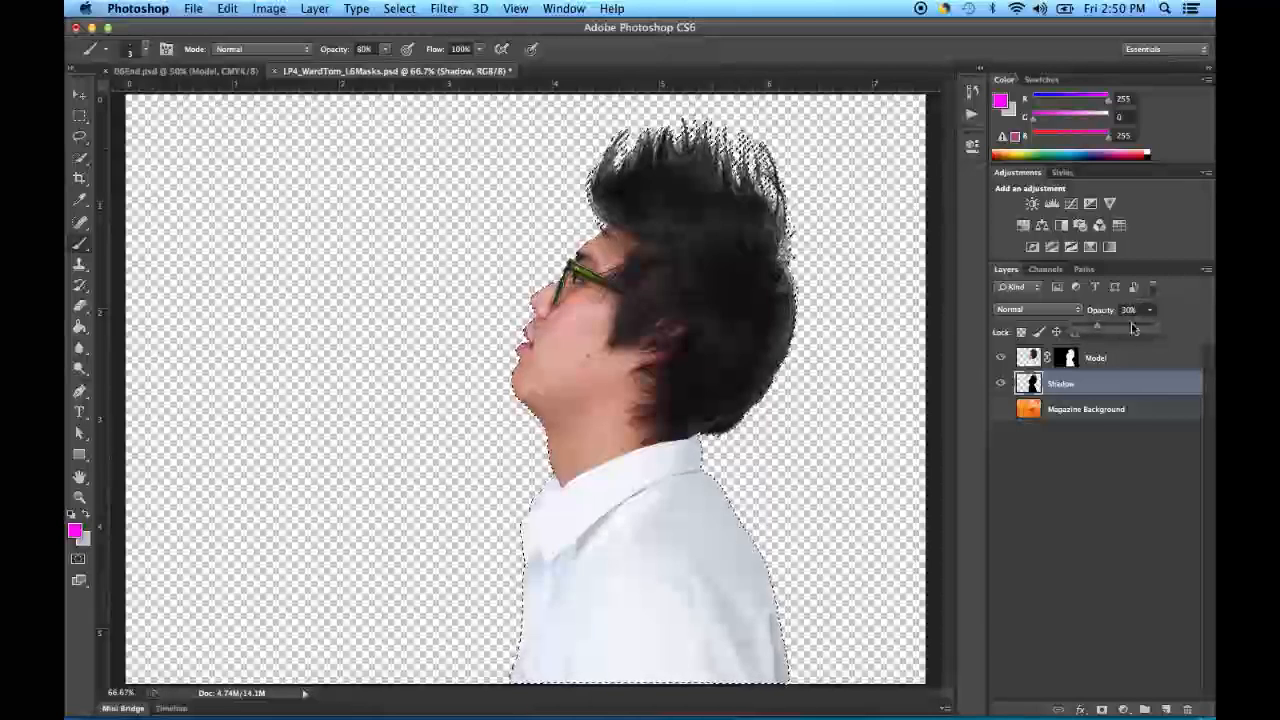
pyautogui.click(1211, 310)
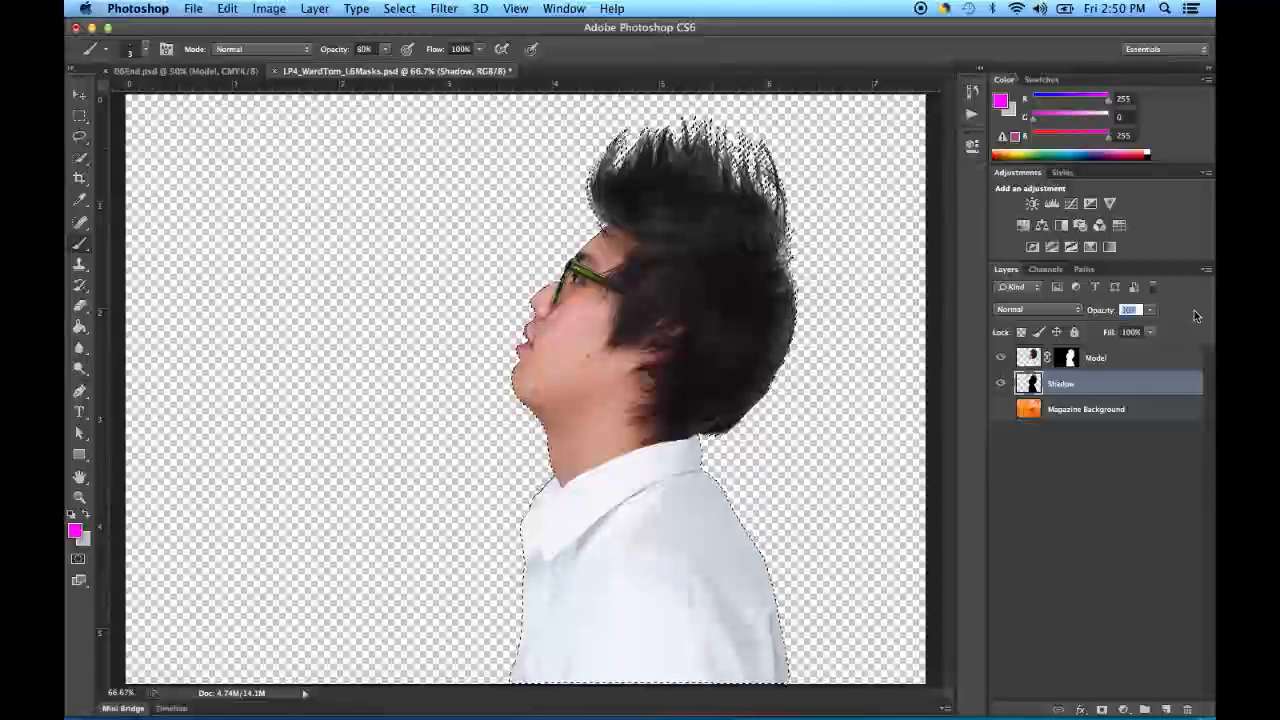
pyautogui.press('super+d')
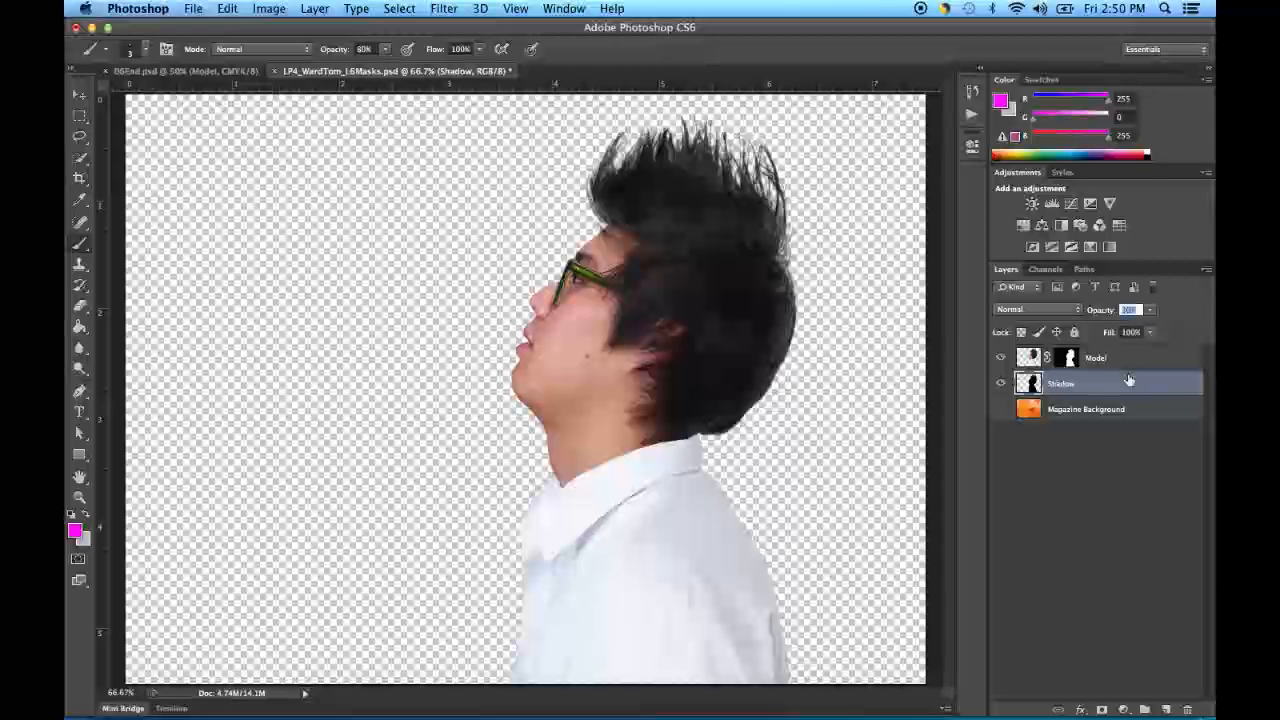
# - Transform the shadow with a rotation of -15 degrees so it leans away from the figure
pyautogui.click(228, 10)
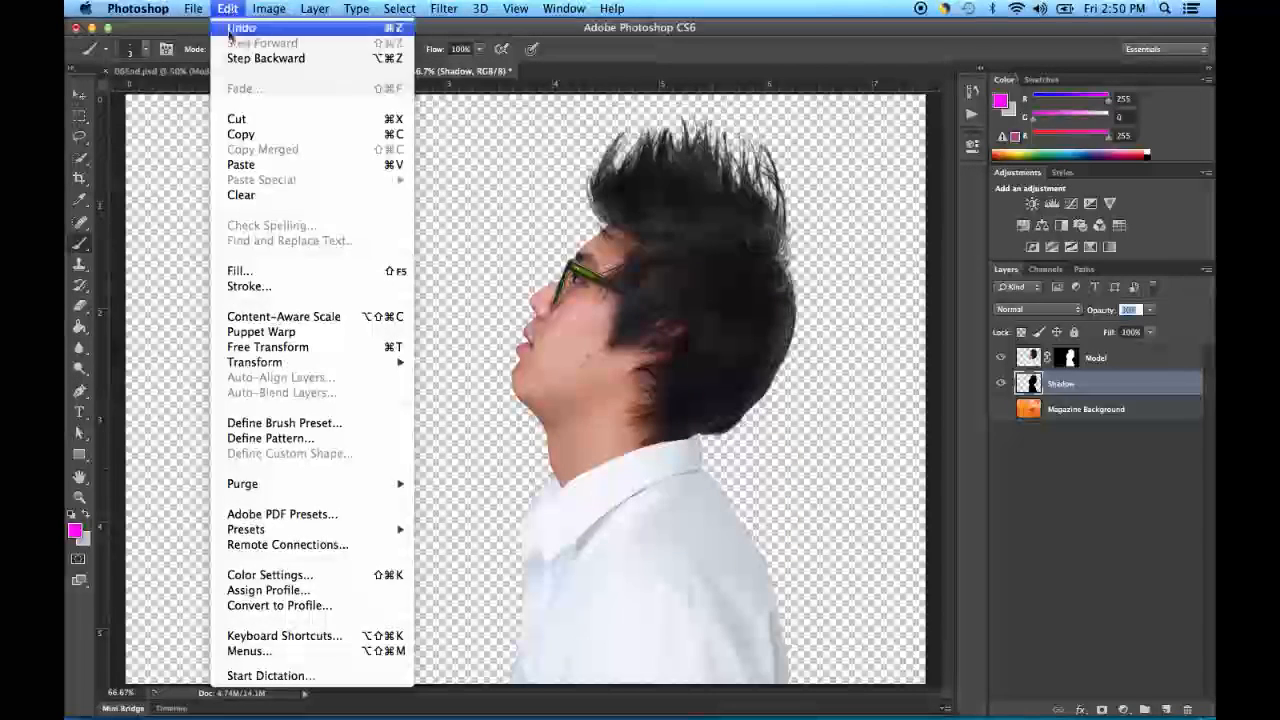
pyautogui.moveTo(262, 364)
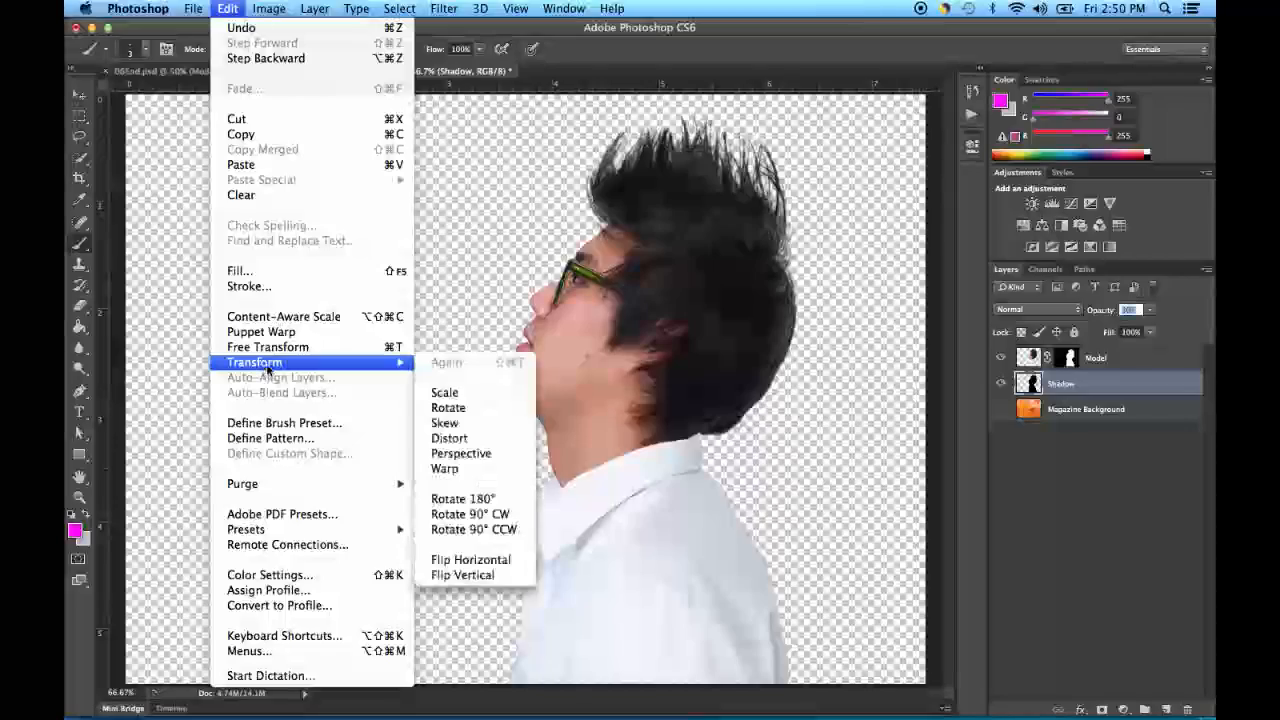
pyautogui.click(449, 426)
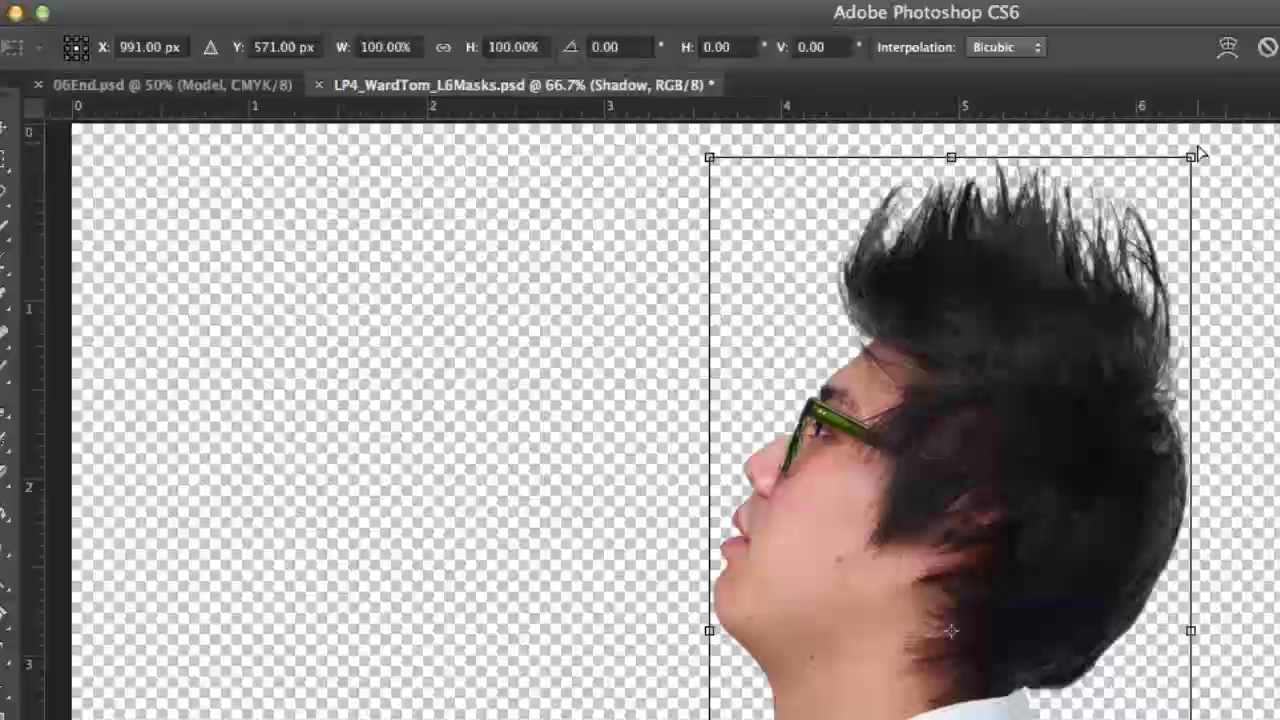
pyautogui.click(605, 46)
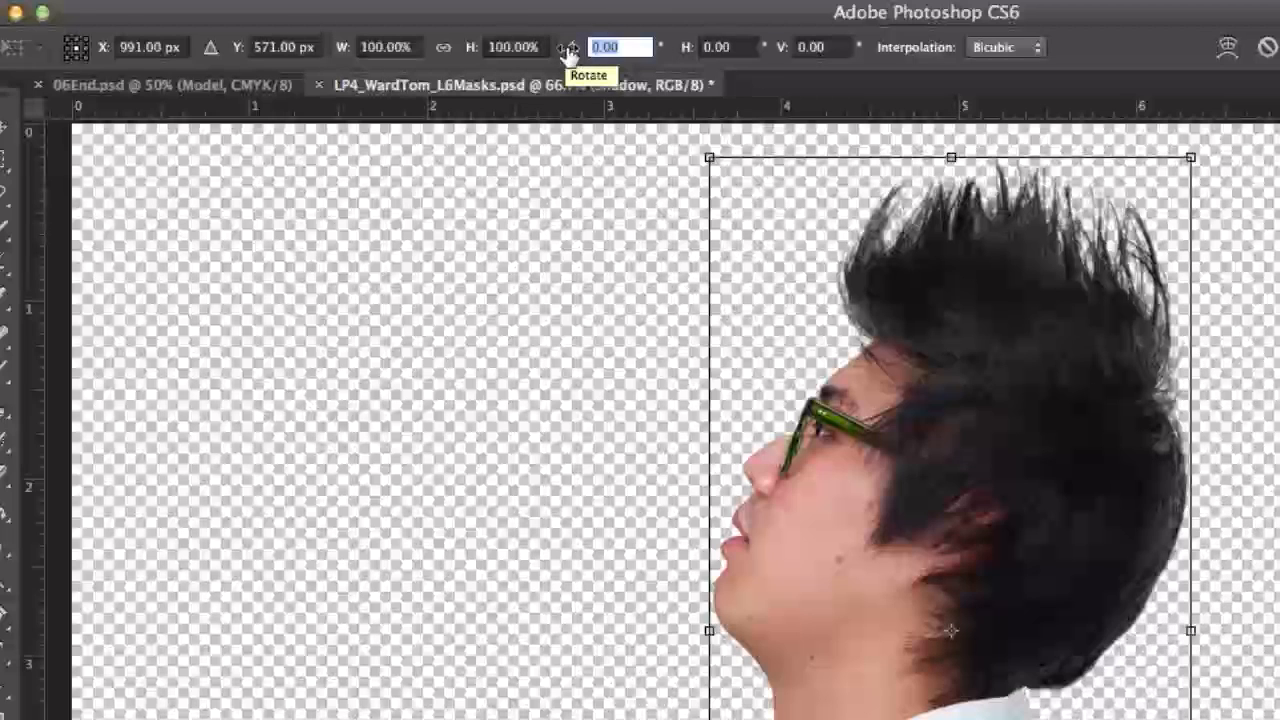
pyautogui.write('-15')
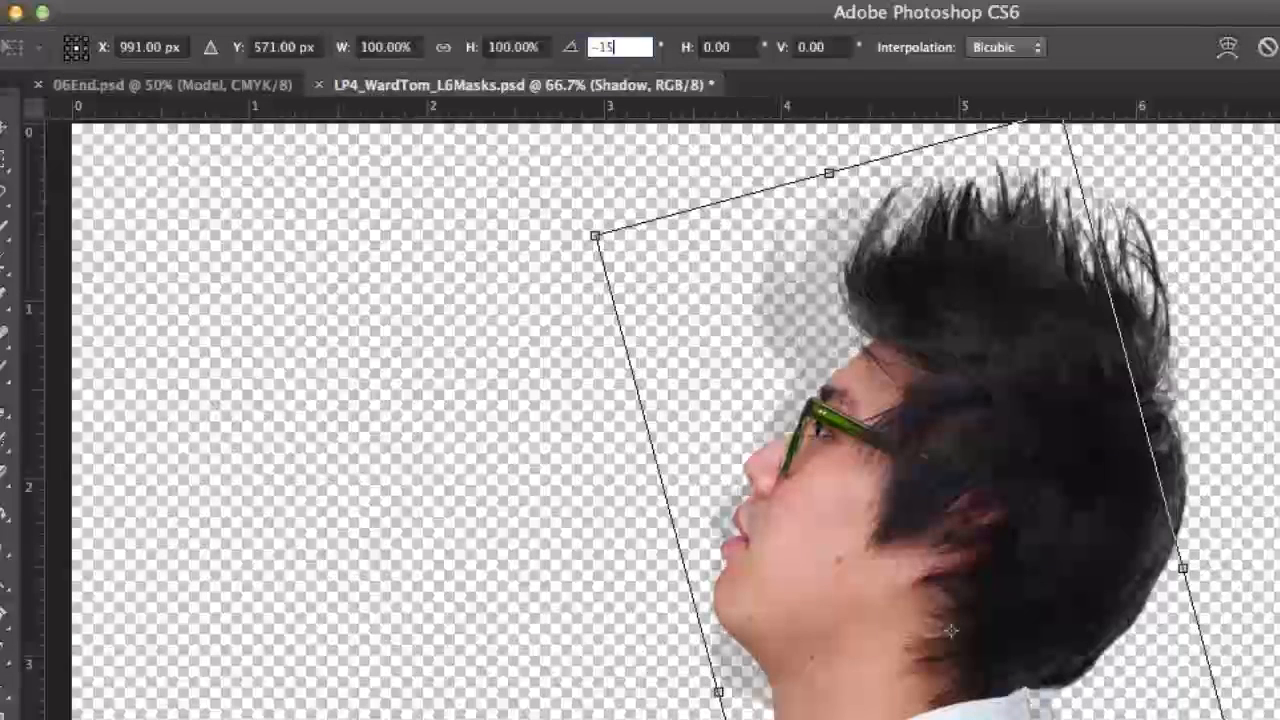
pyautogui.press('Return')
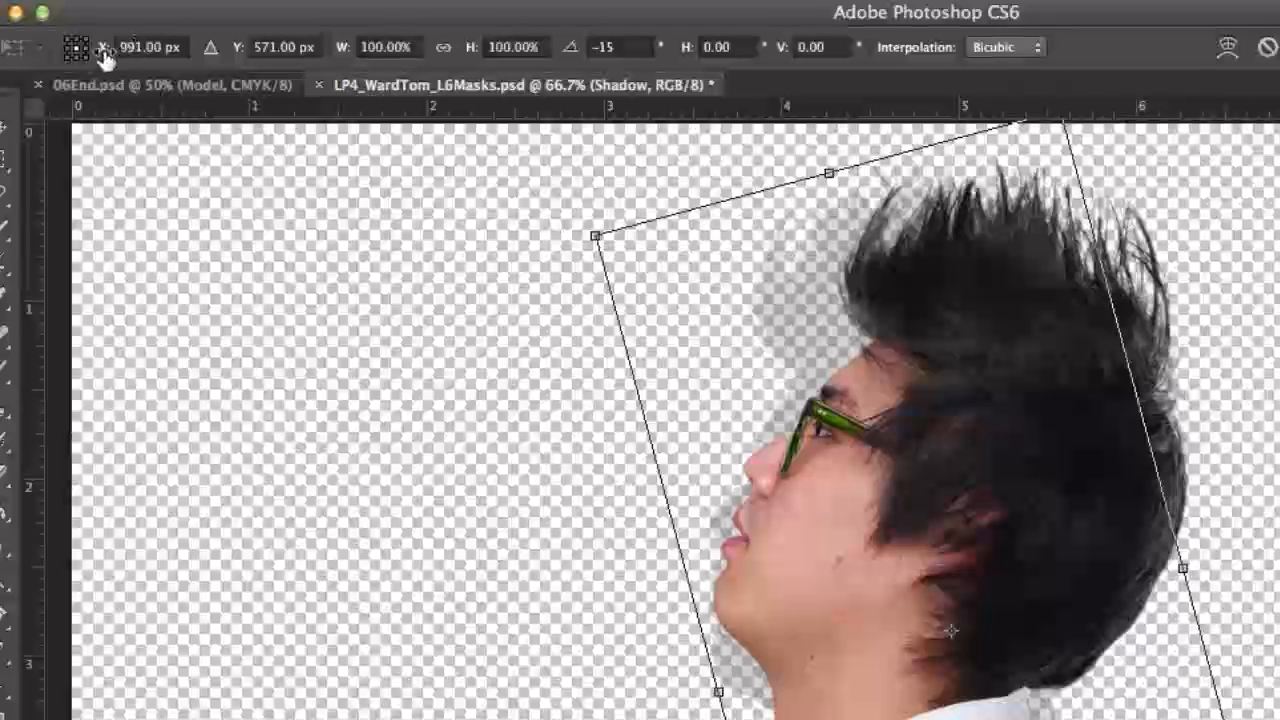
# - Shift the shadow sideways to an X position of 845 px, in front of the man's face, and commit the transform
pyautogui.moveTo(105, 57); pyautogui.dragTo(3, 48)
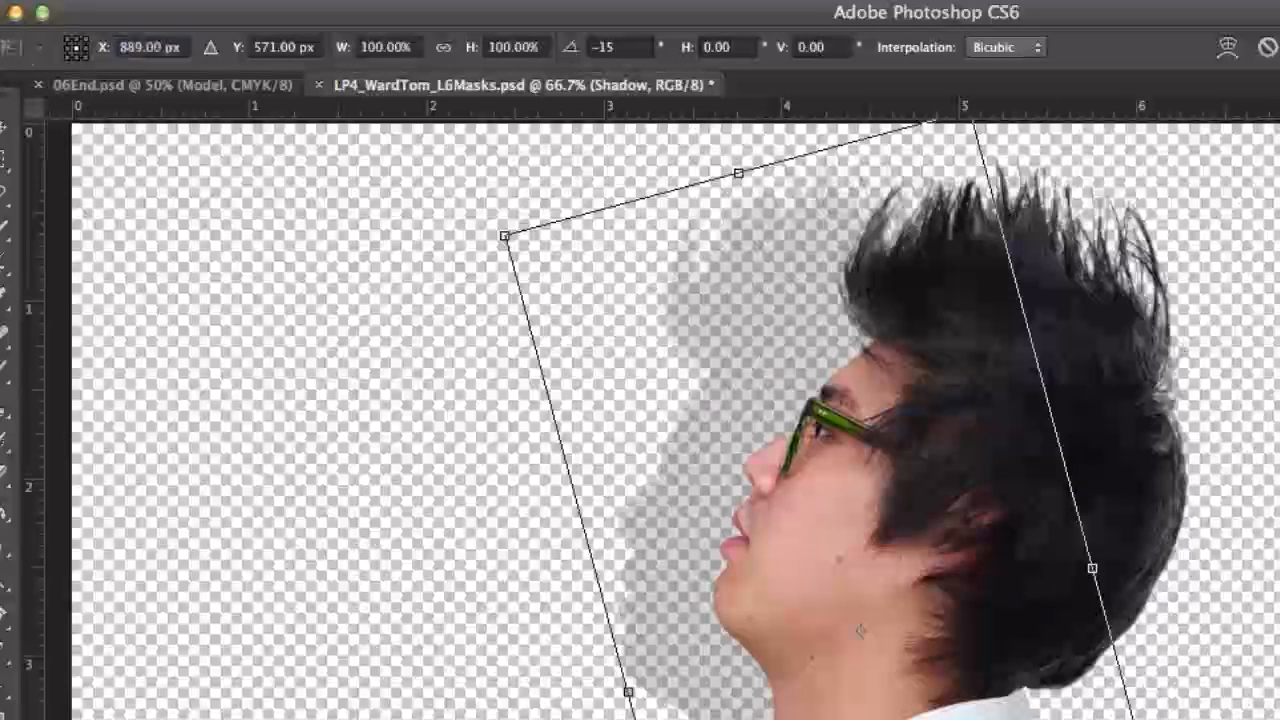
pyautogui.moveTo(110, 60); pyautogui.dragTo(73, 52)
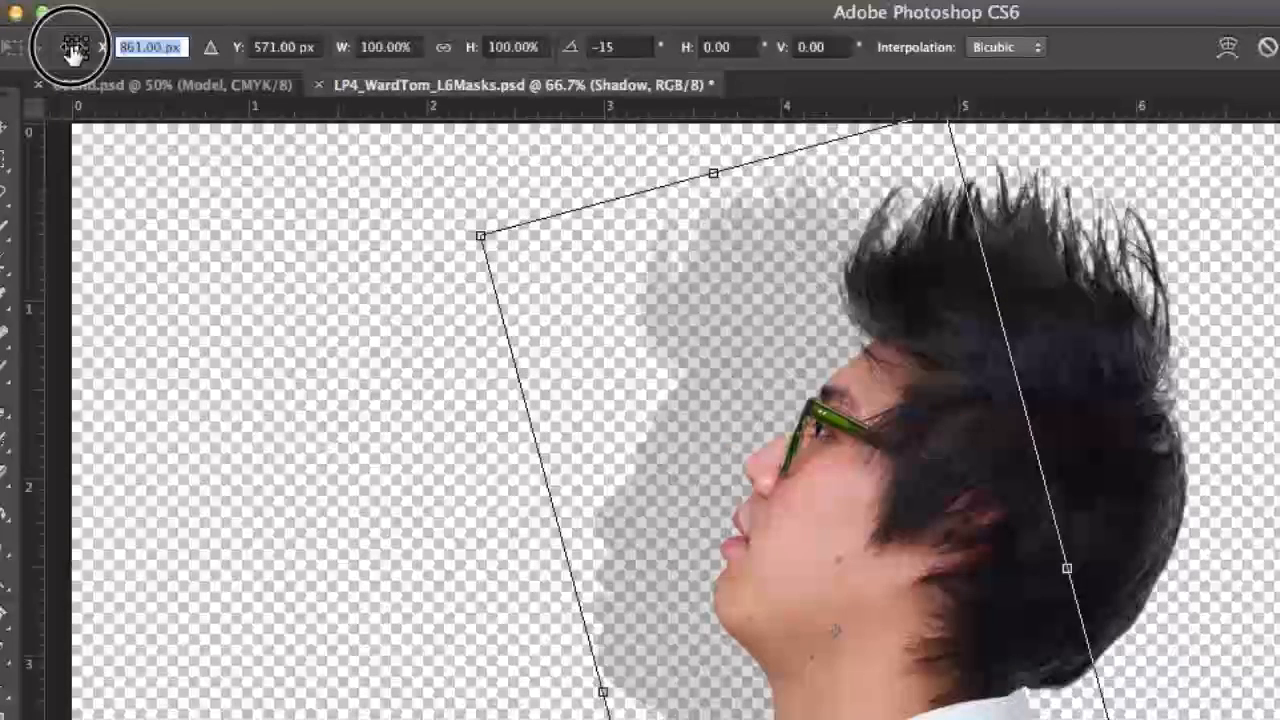
pyautogui.moveTo(75, 50); pyautogui.dragTo(50, 50)
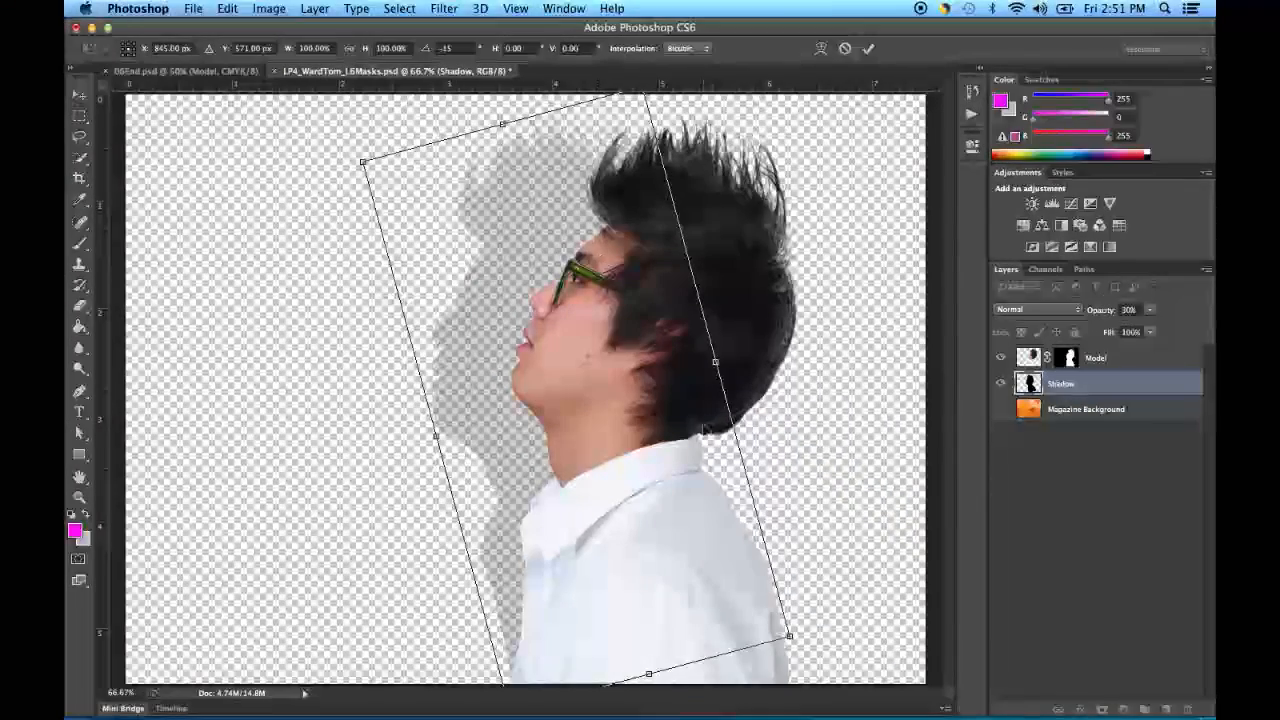
pyautogui.click(868, 50)
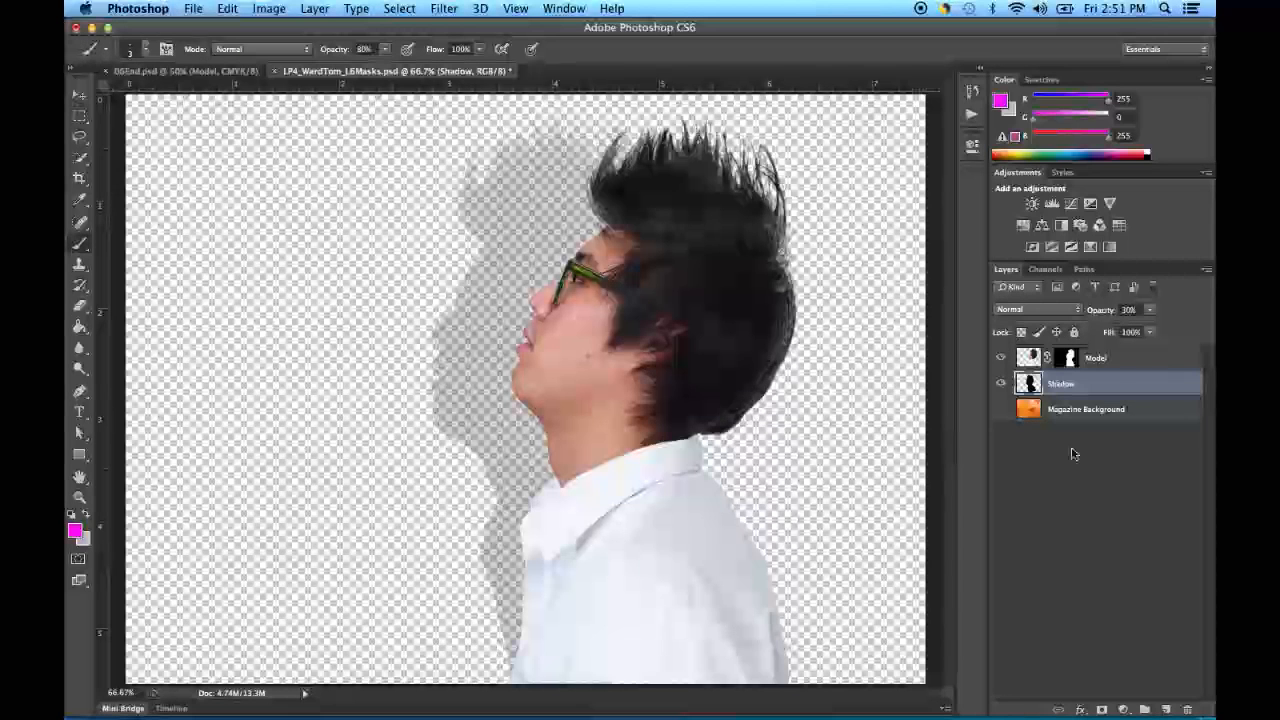
# - Show the Magazine Background layer and set the Shadow layer's opacity to 30%
pyautogui.click(1002, 410)
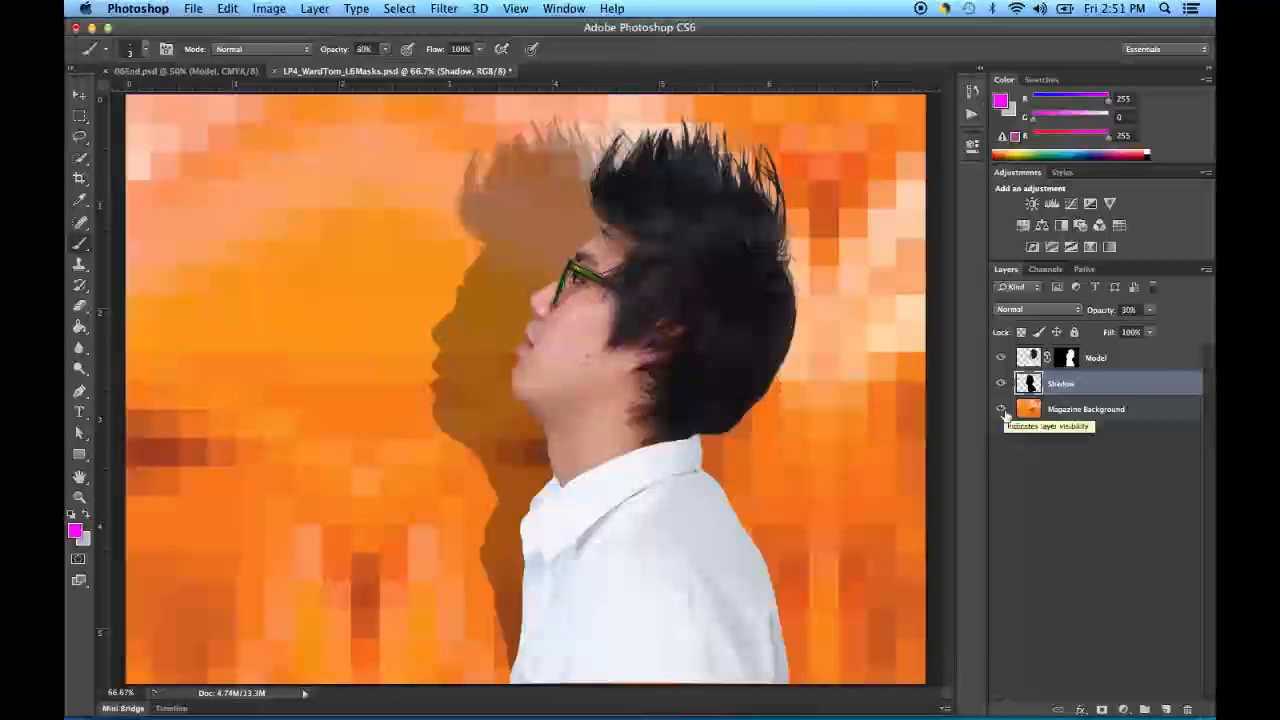
pyautogui.click(1100, 357)
pyautogui.click(1116, 383)
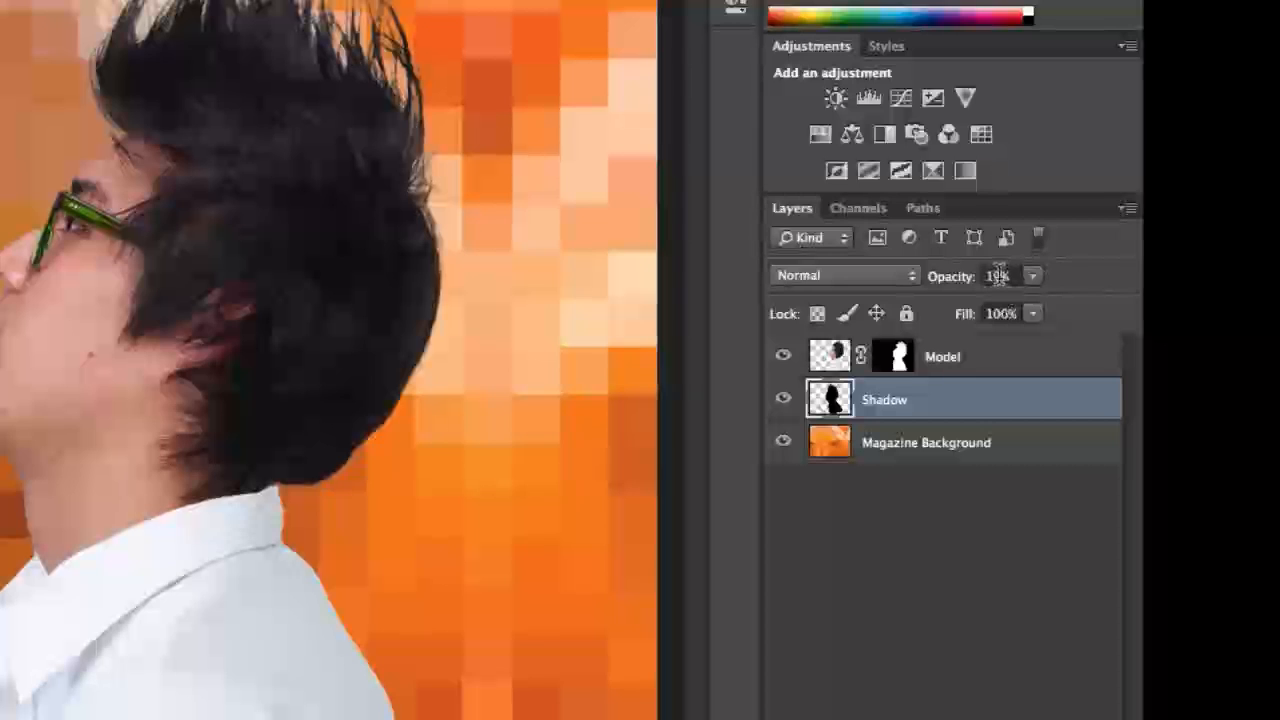
pyautogui.click(998, 276)
pyautogui.click(975, 276)
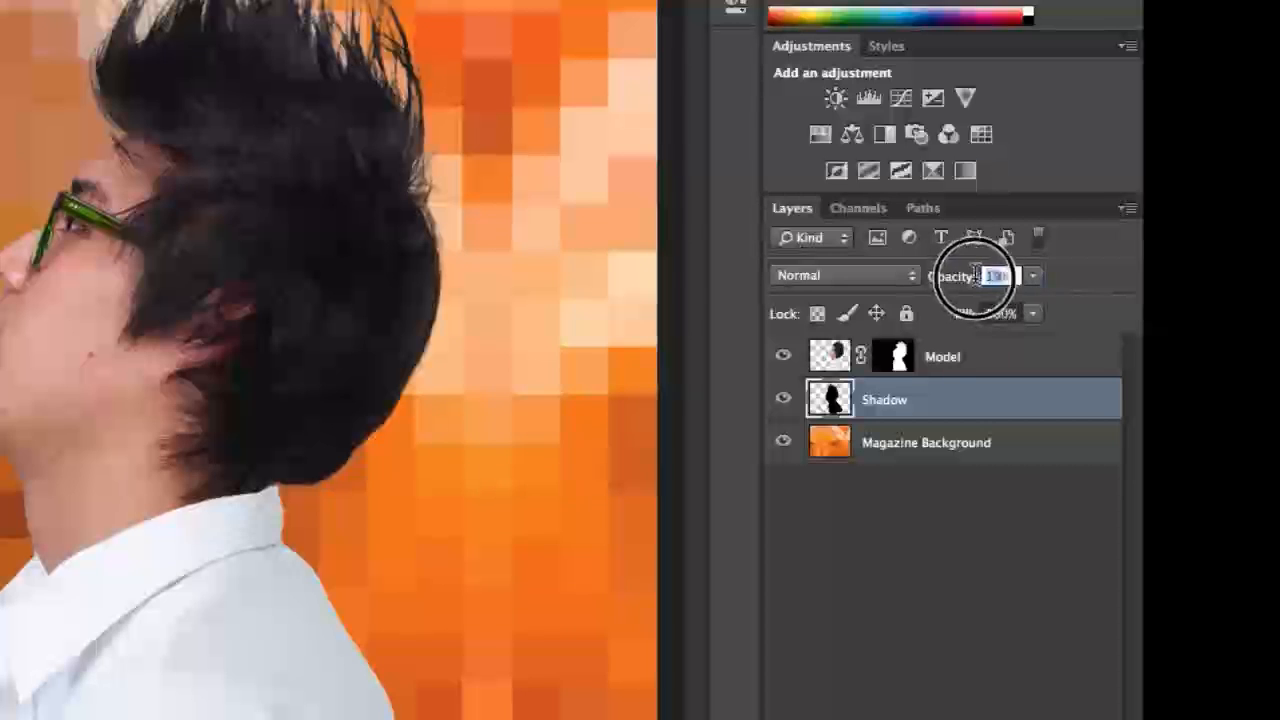
pyautogui.write('30')
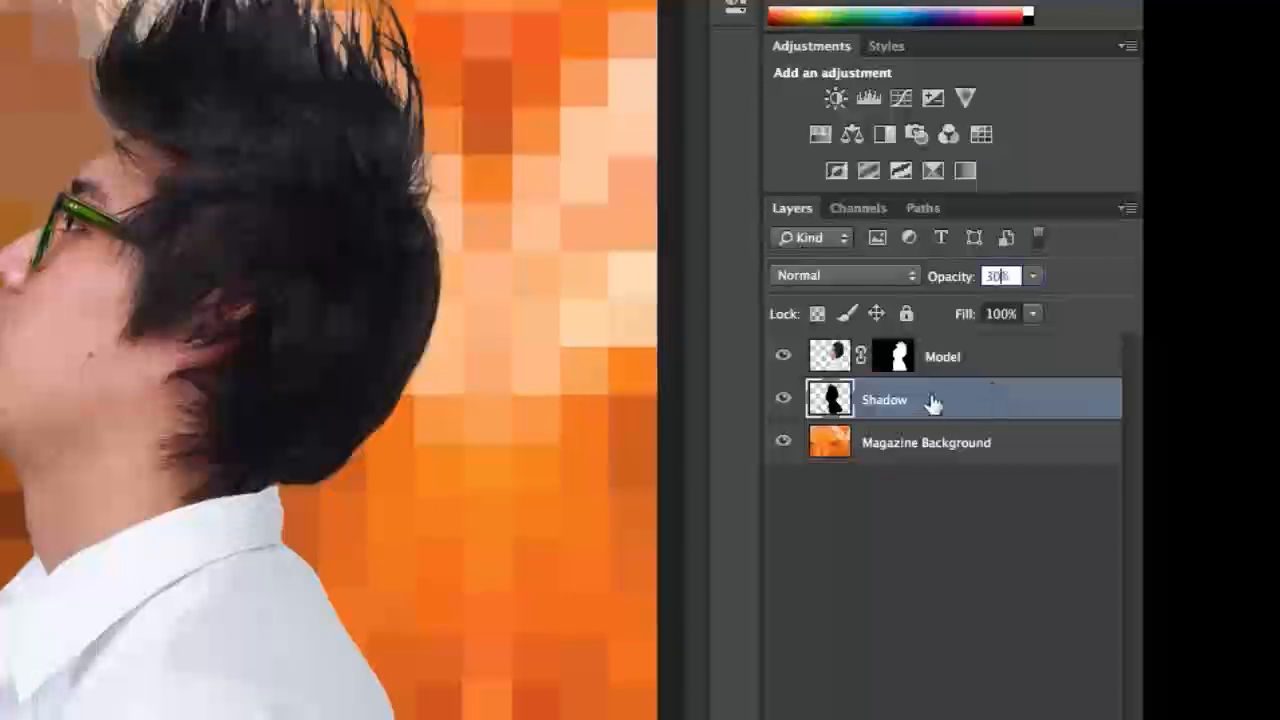
pyautogui.click(1000, 366)
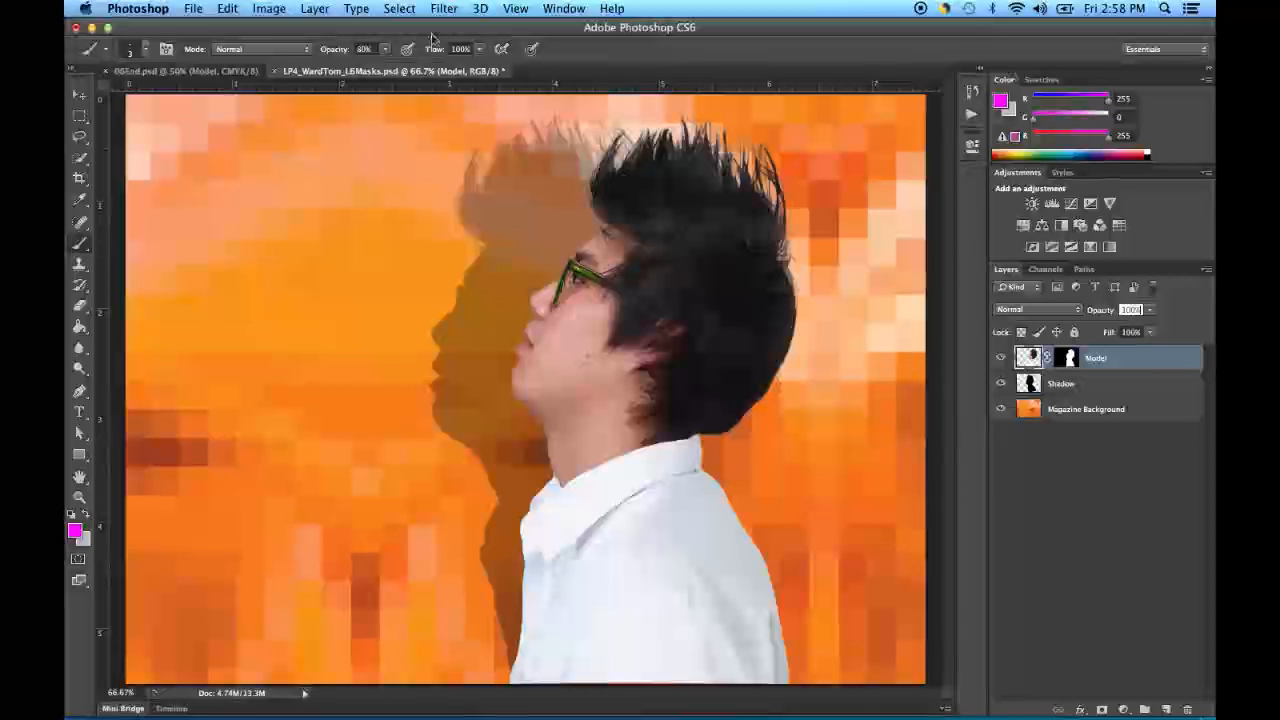
pyautogui.click(314, 9)
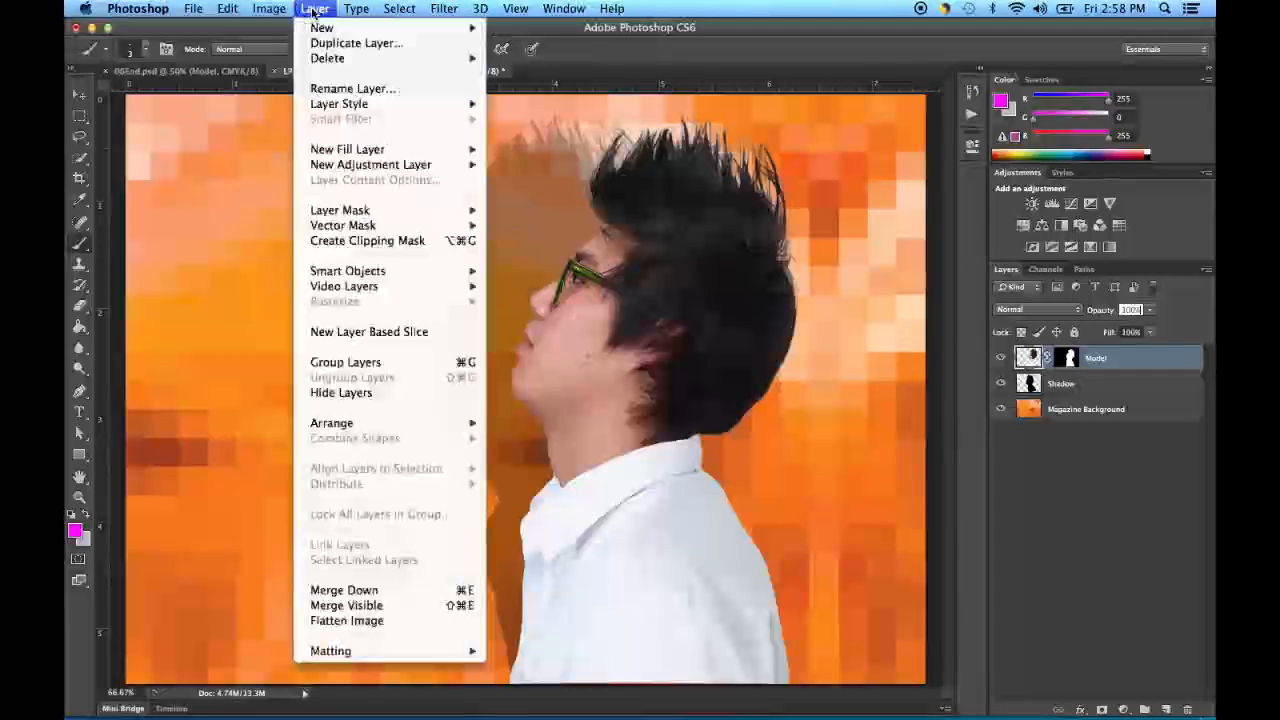
pyautogui.moveTo(350, 215)
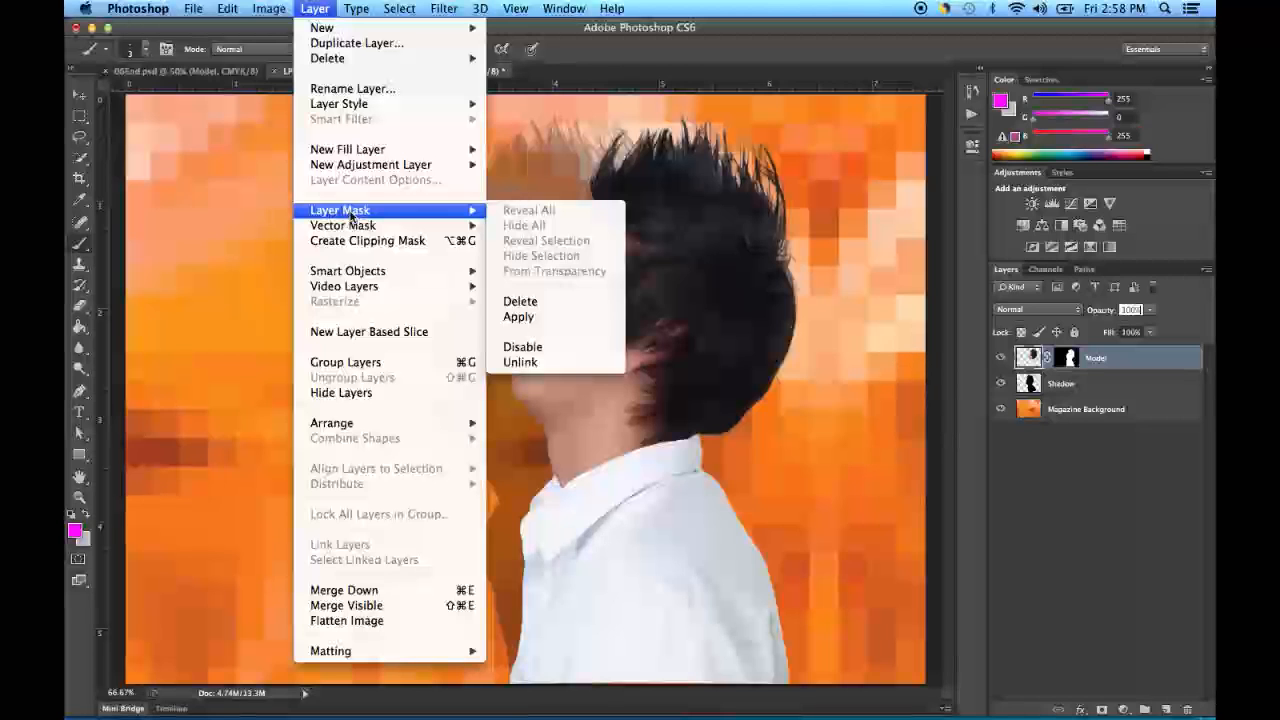
pyautogui.press('Escape')
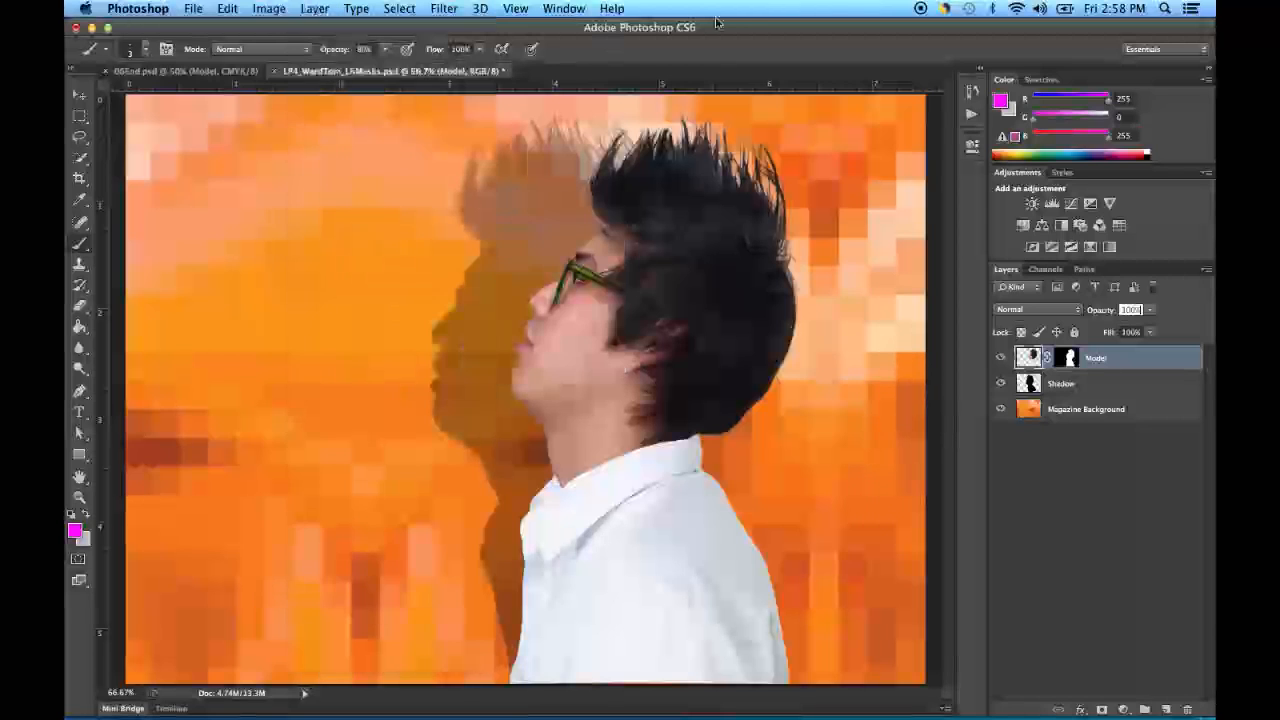
# - Save the composition, and save a second Photoshop version with 2 added to the end of the file name
pyautogui.click(194, 11)
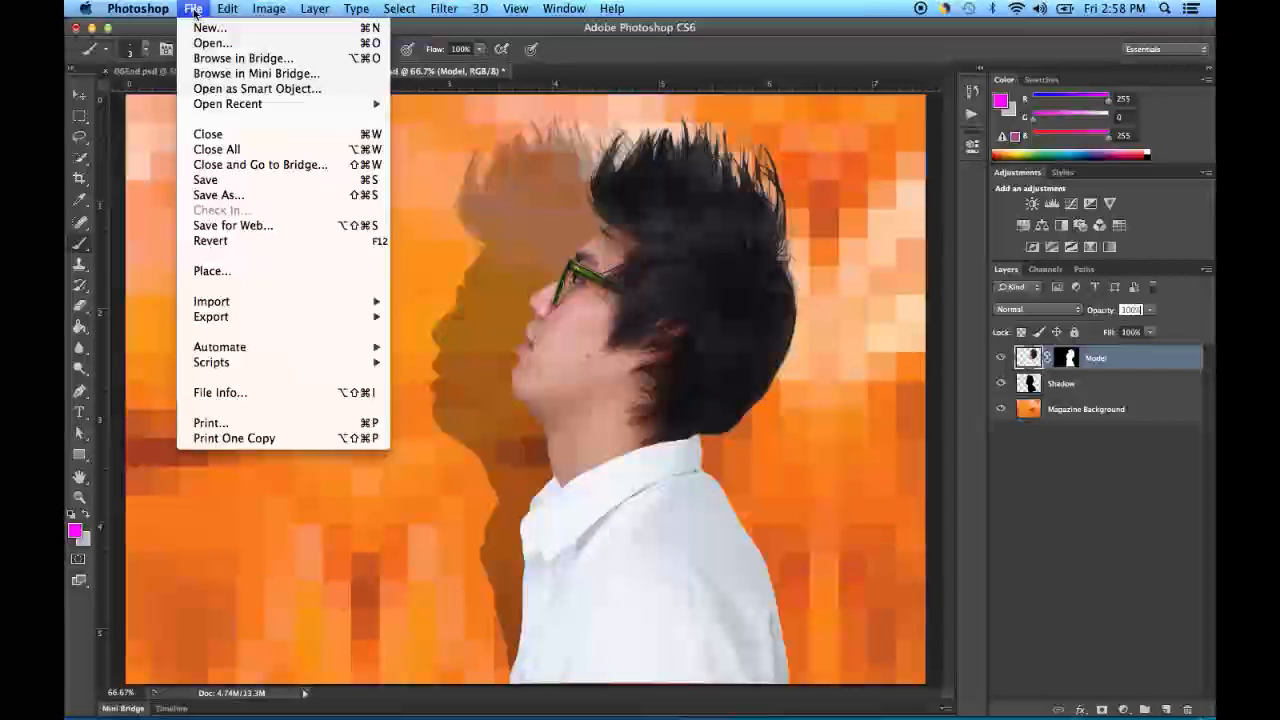
pyautogui.click(207, 180)
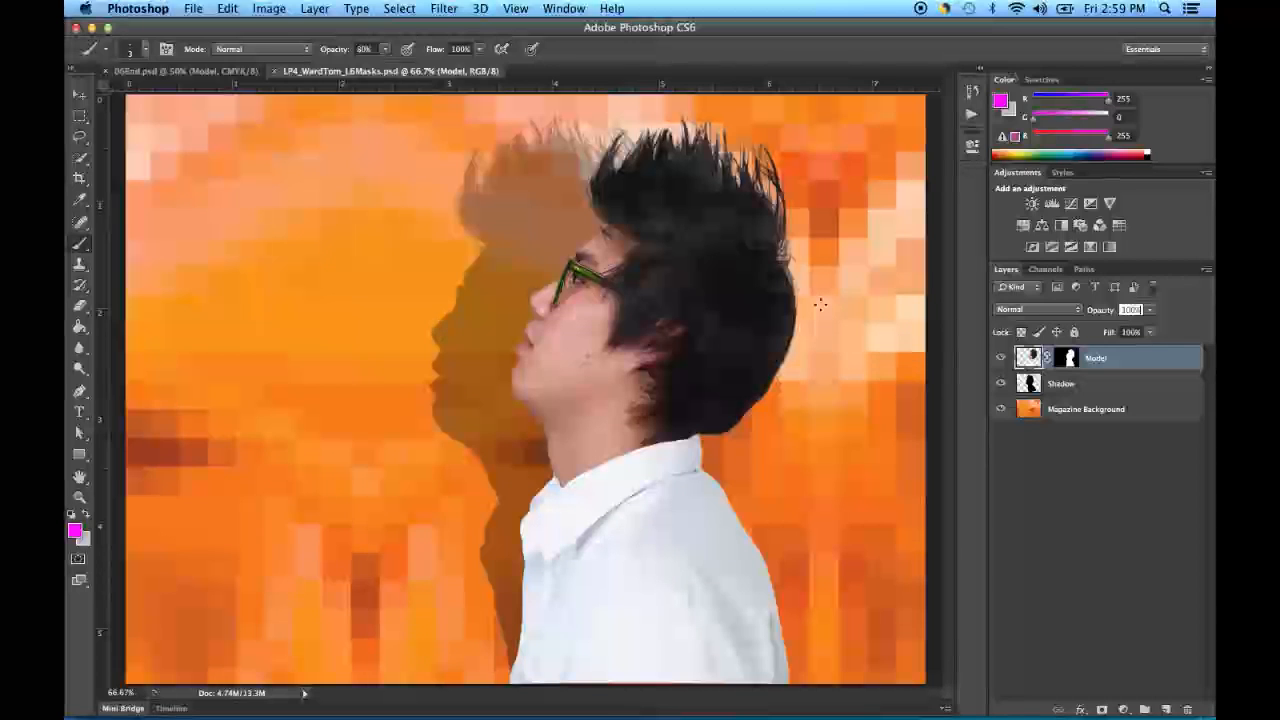
pyautogui.click(194, 10)
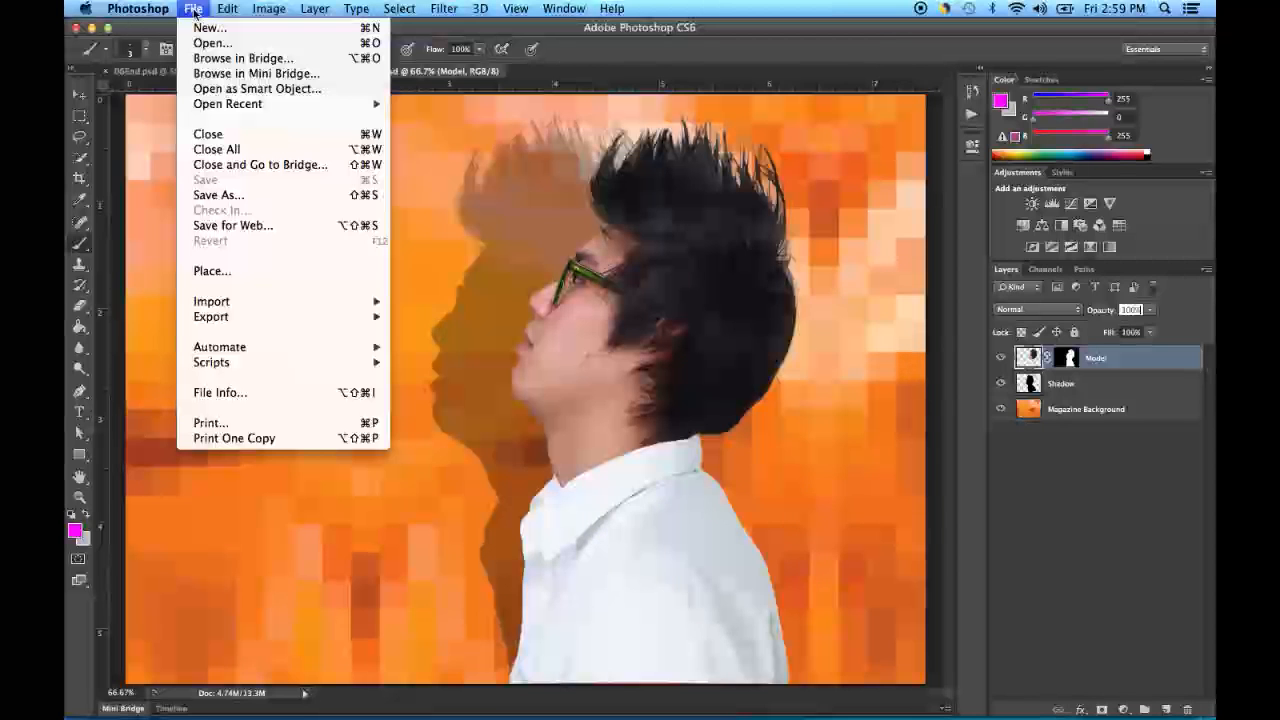
pyautogui.click(211, 196)
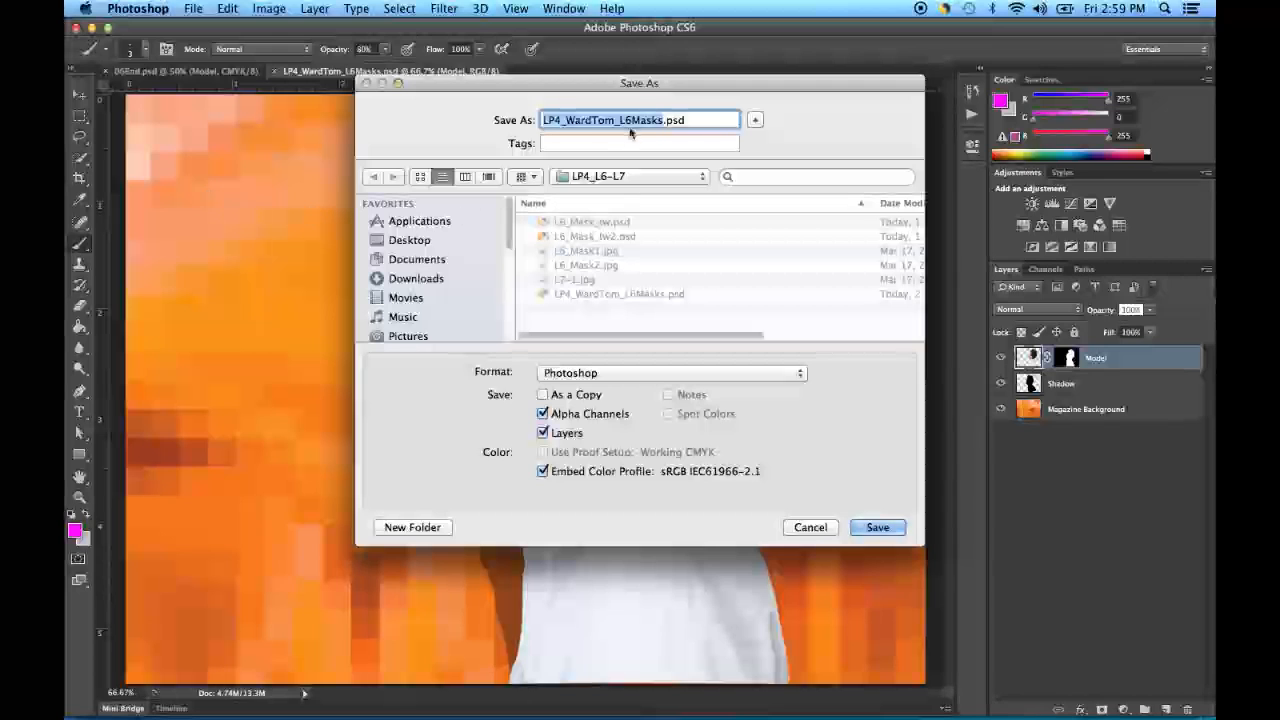
pyautogui.click(670, 120)
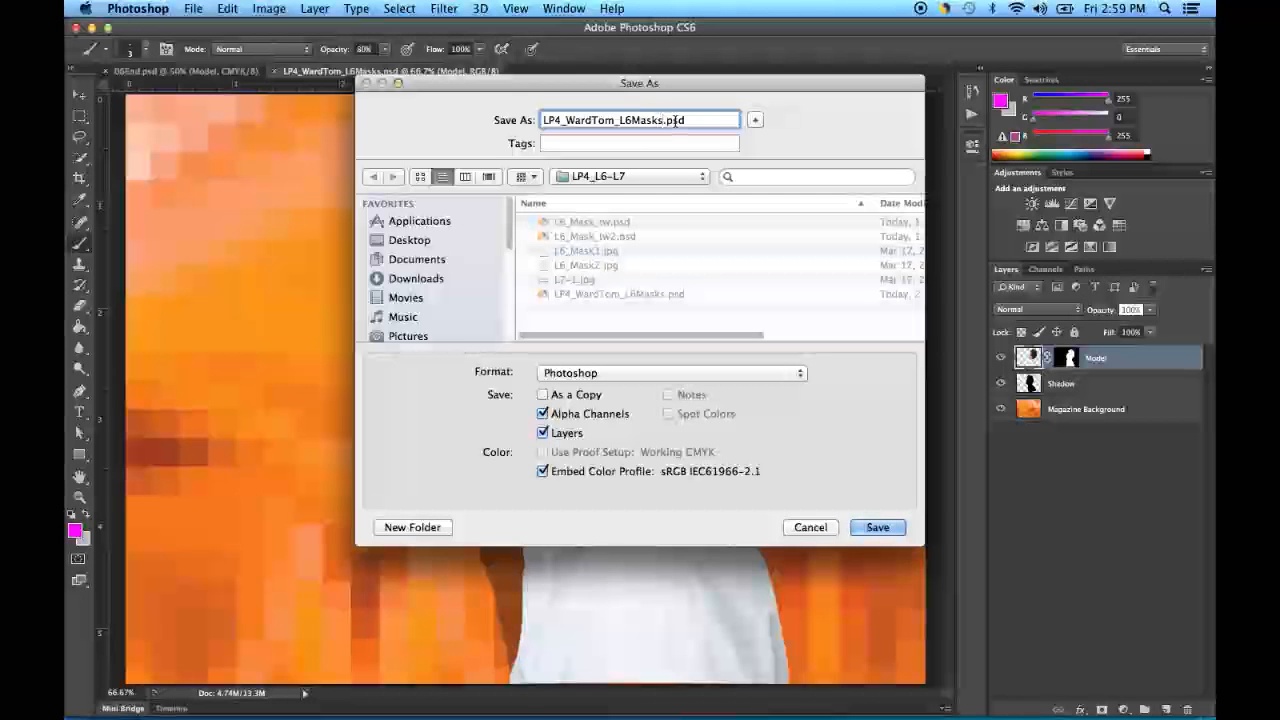
pyautogui.write('2')
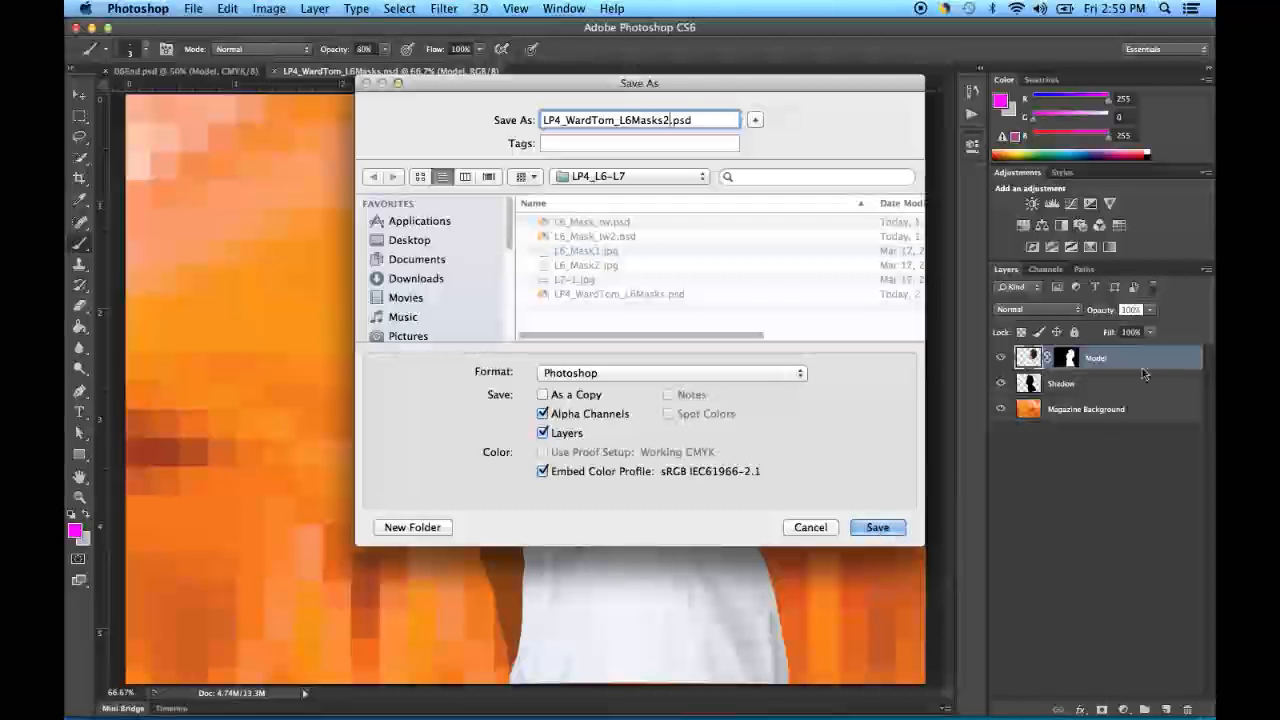
pyautogui.click(889, 528)
pyautogui.click(819, 301)
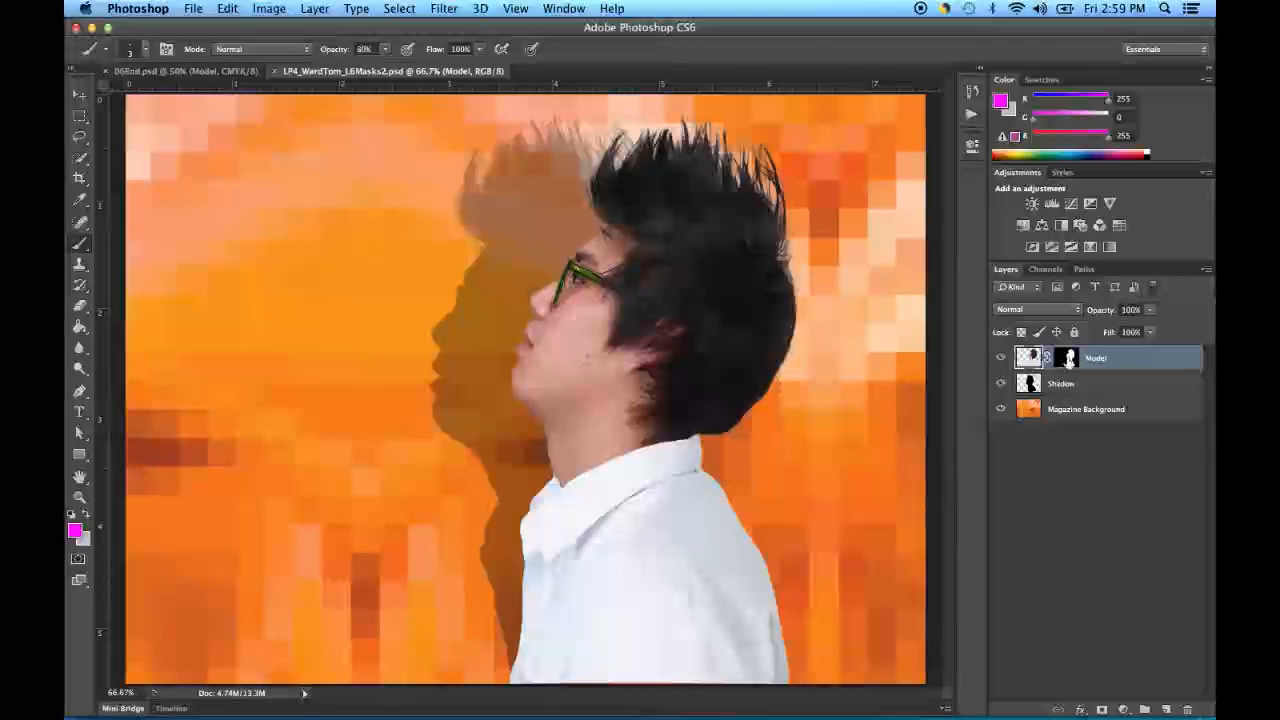
# - Apply the Model layer's mask permanently to the layer
pyautogui.click(1073, 360)
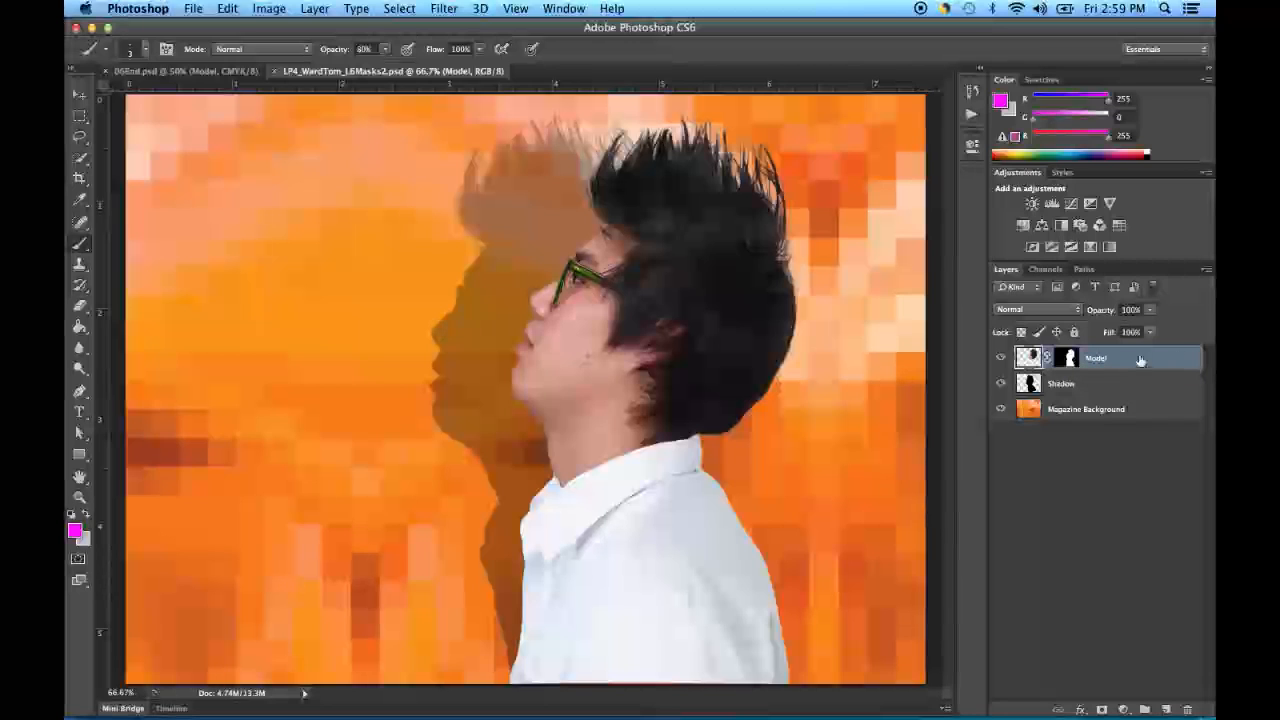
pyautogui.click(314, 9)
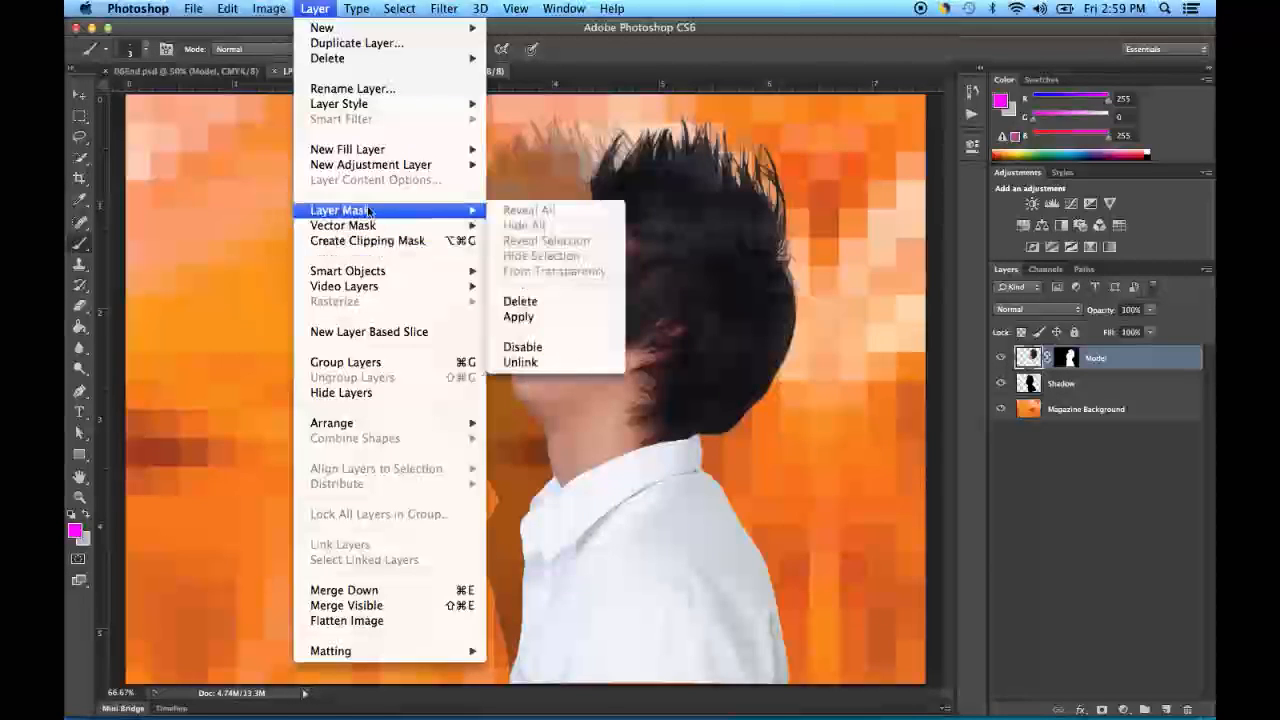
pyautogui.click(518, 316)
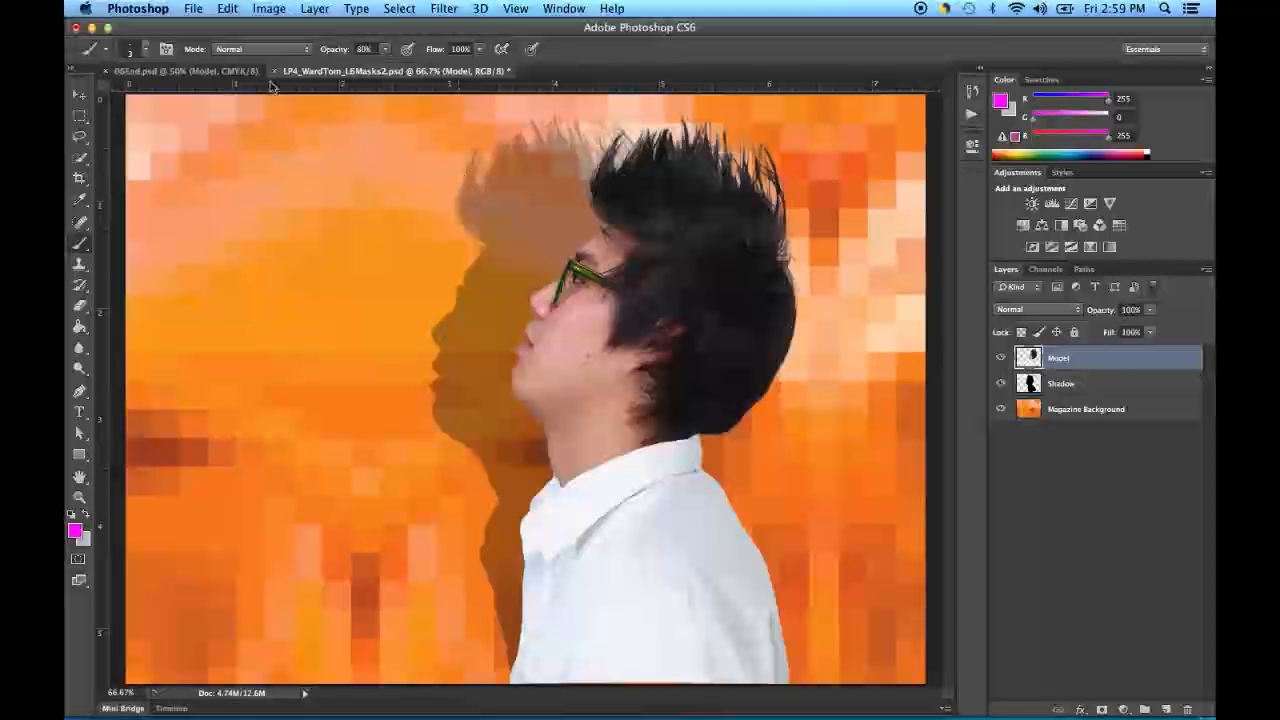
# - Convert the image to CMYK Color mode without merging the layers, accepting the default profile
pyautogui.click(267, 9)
pyautogui.moveTo(285, 27)
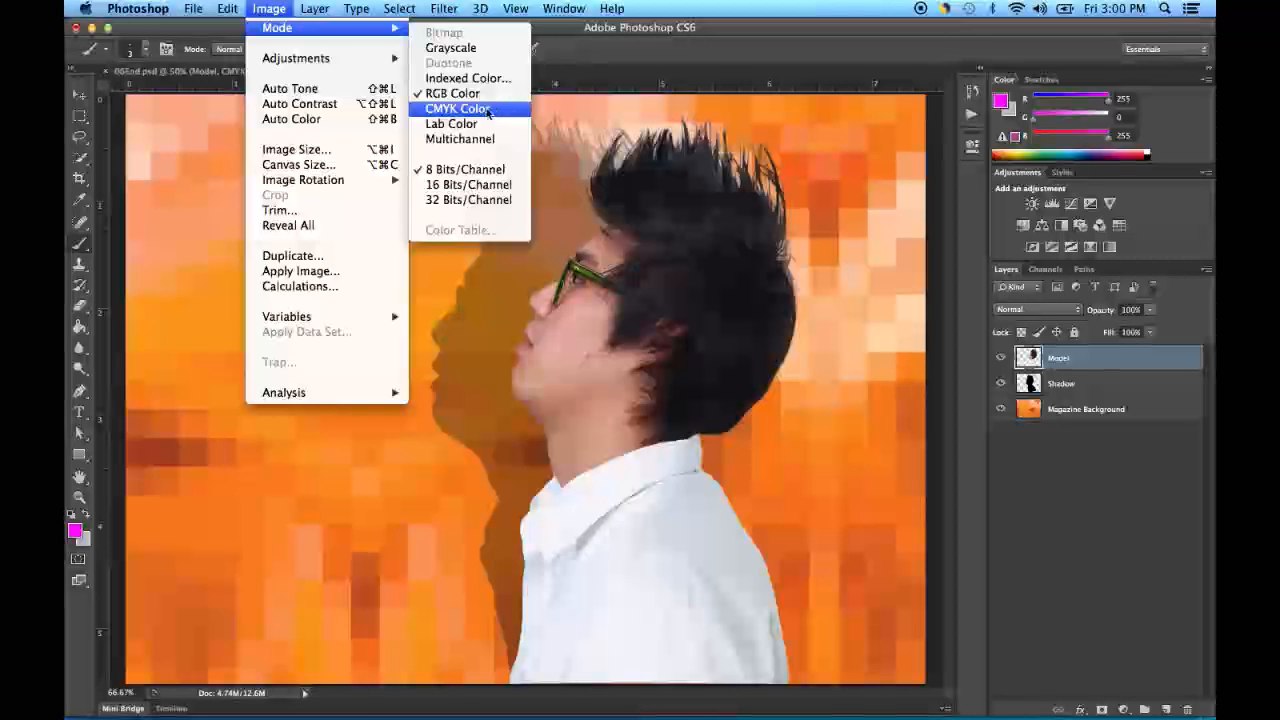
pyautogui.click(489, 110)
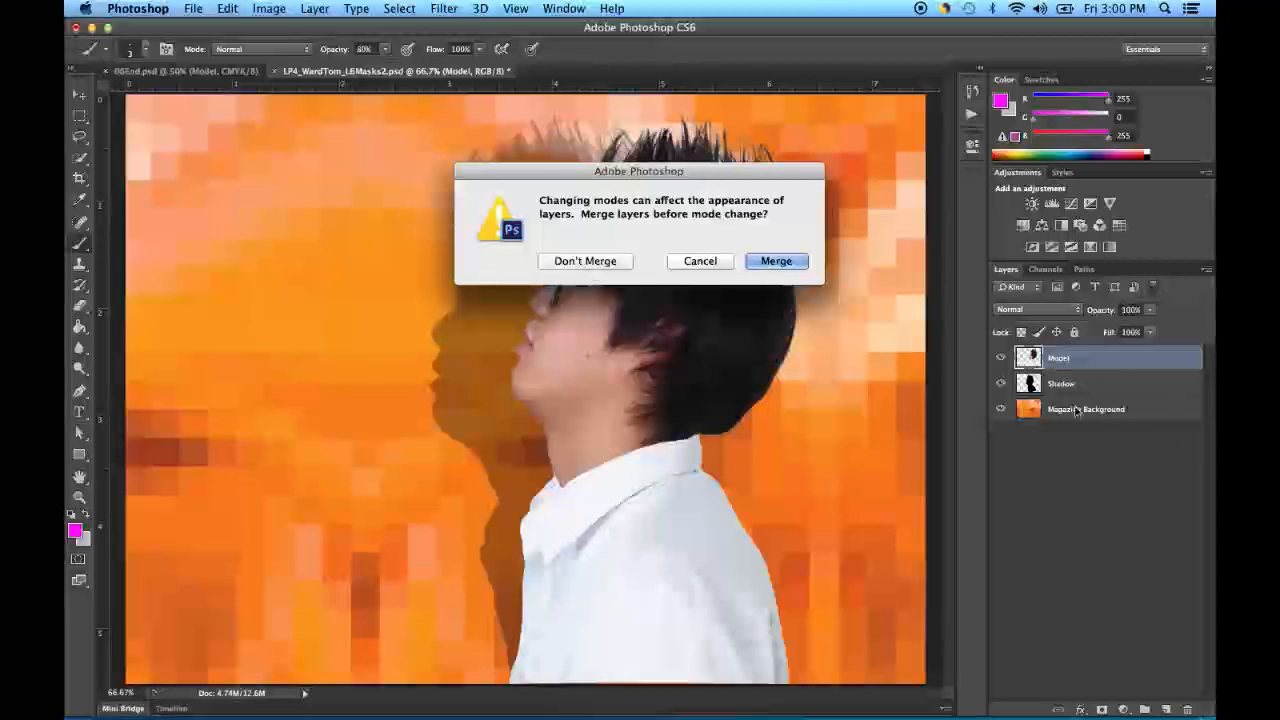
pyautogui.click(590, 262)
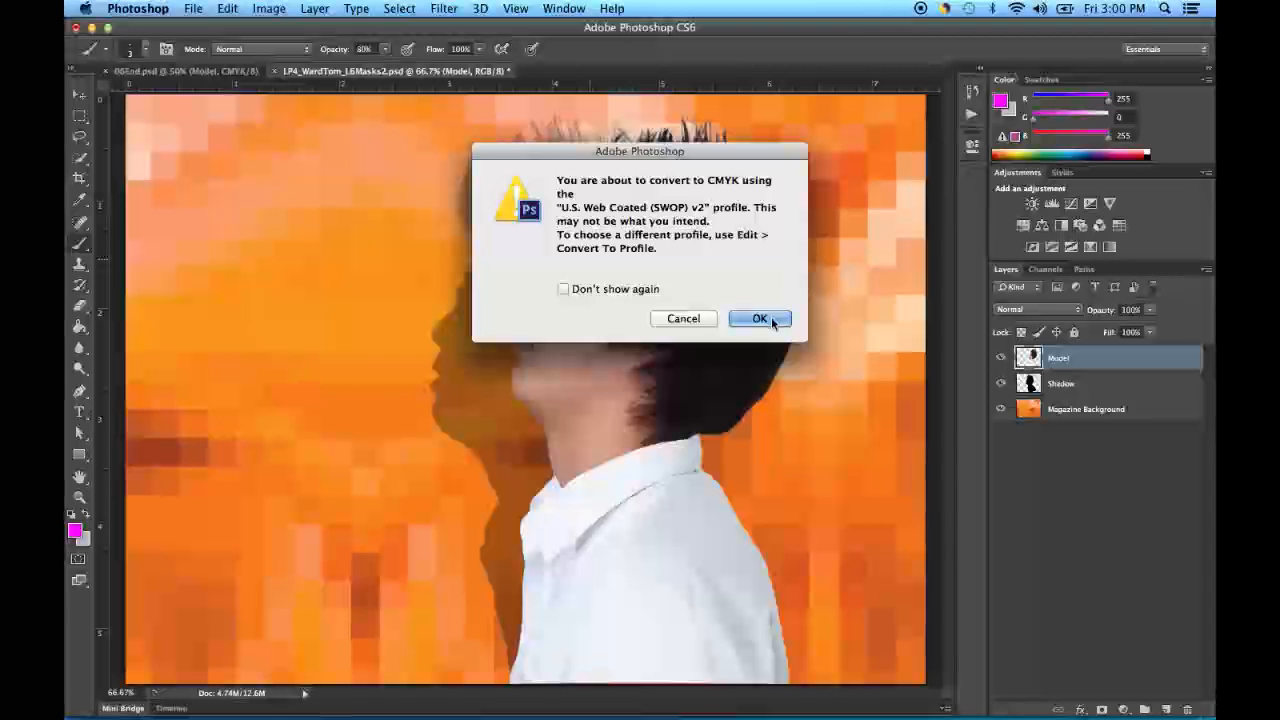
pyautogui.click(759, 318)
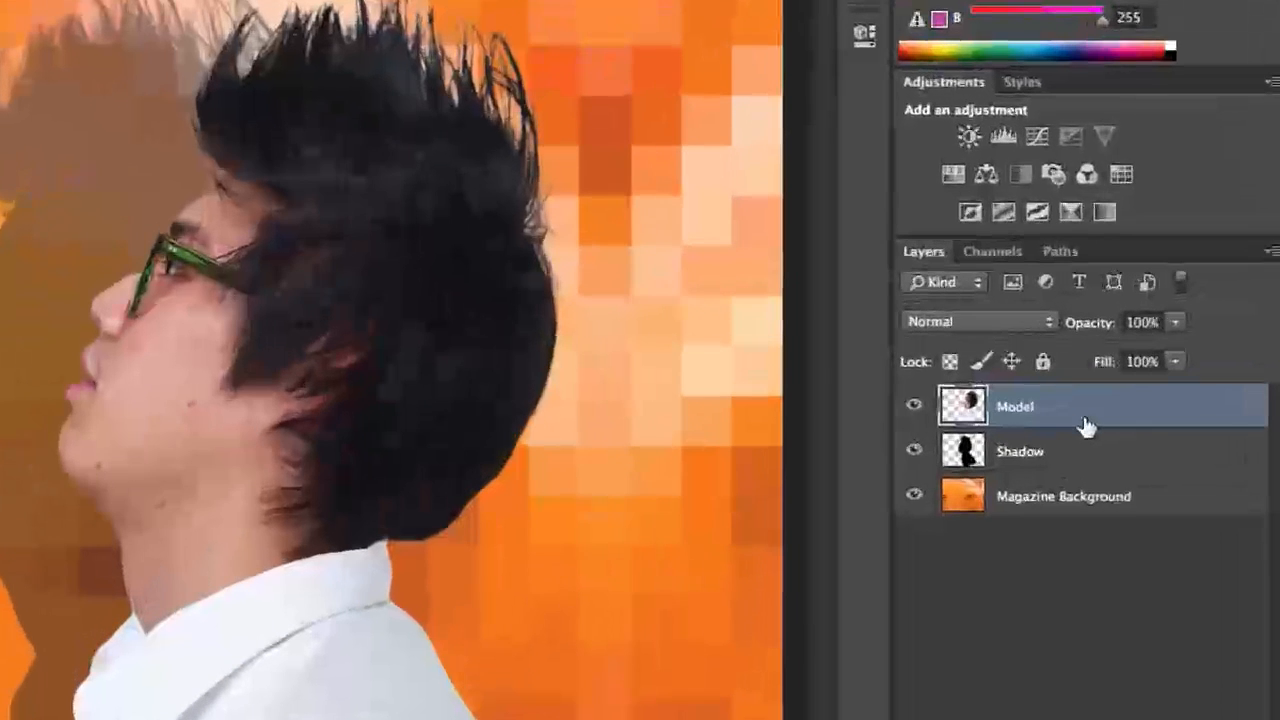
# - Hide every layer except Model and isolate the Black channel
pyautogui.keyDown('alt'); pyautogui.click(914, 408); pyautogui.keyUp('alt')
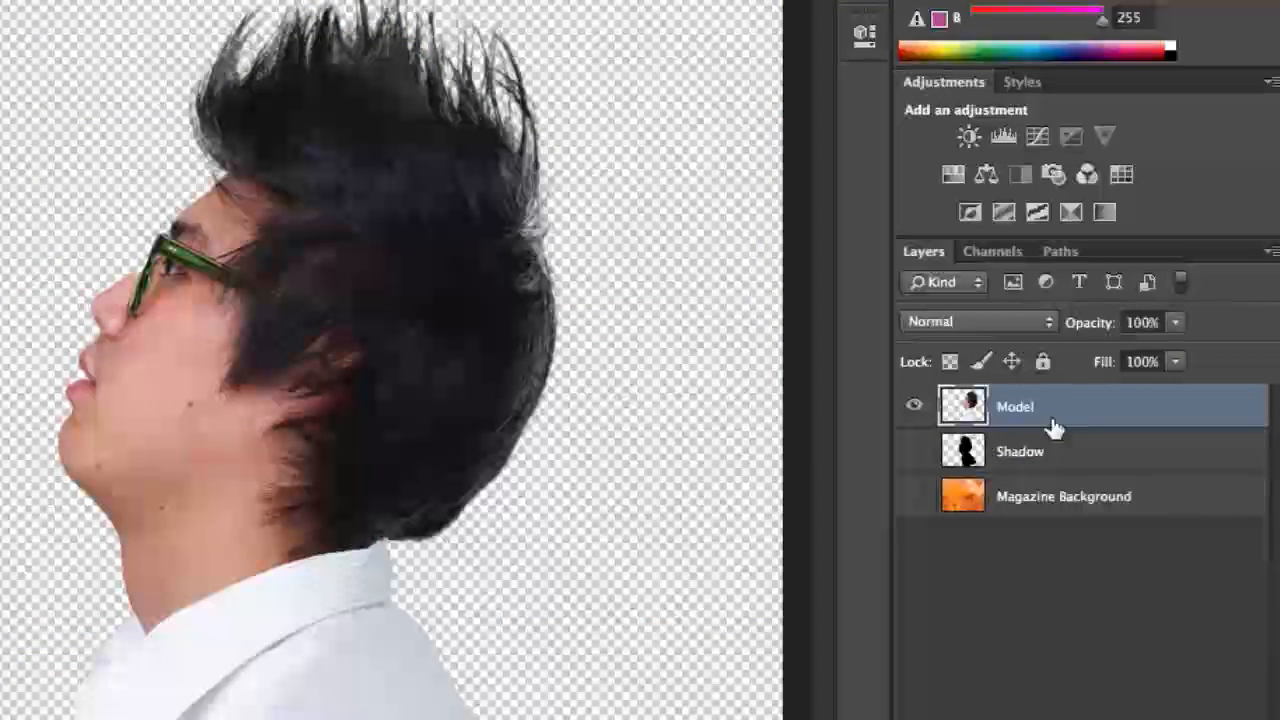
pyautogui.click(993, 252)
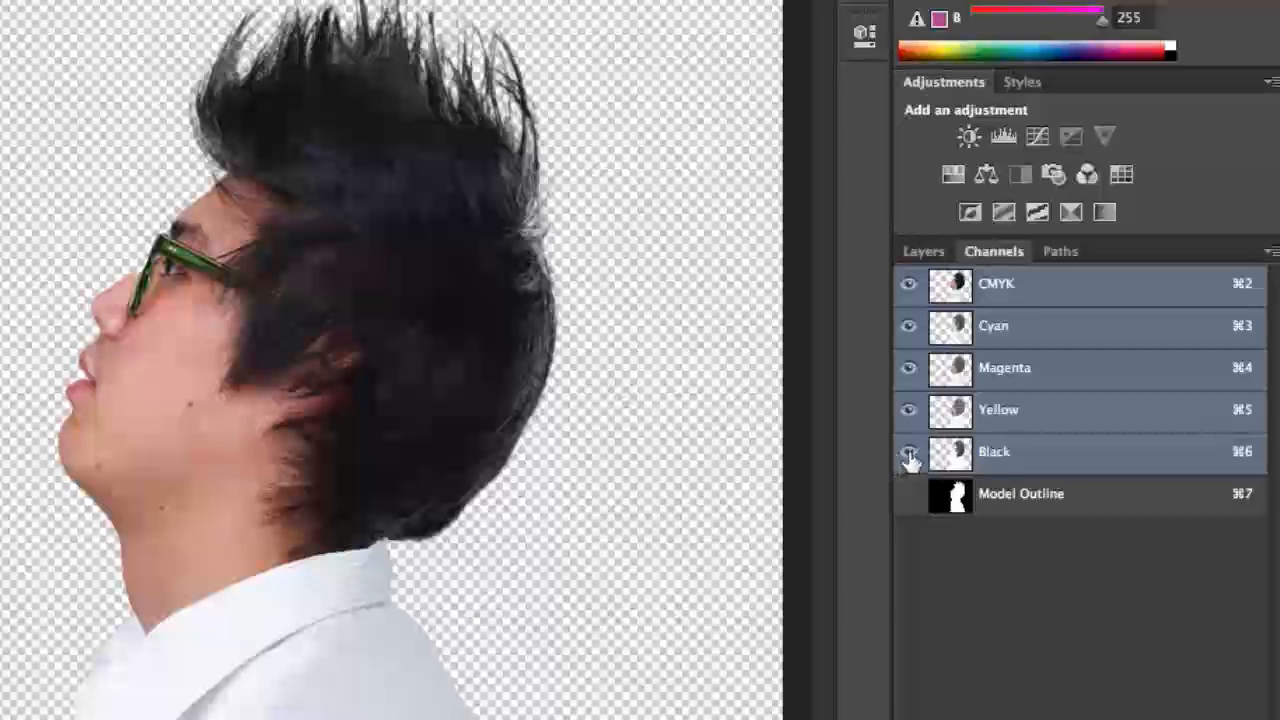
pyautogui.click(998, 452)
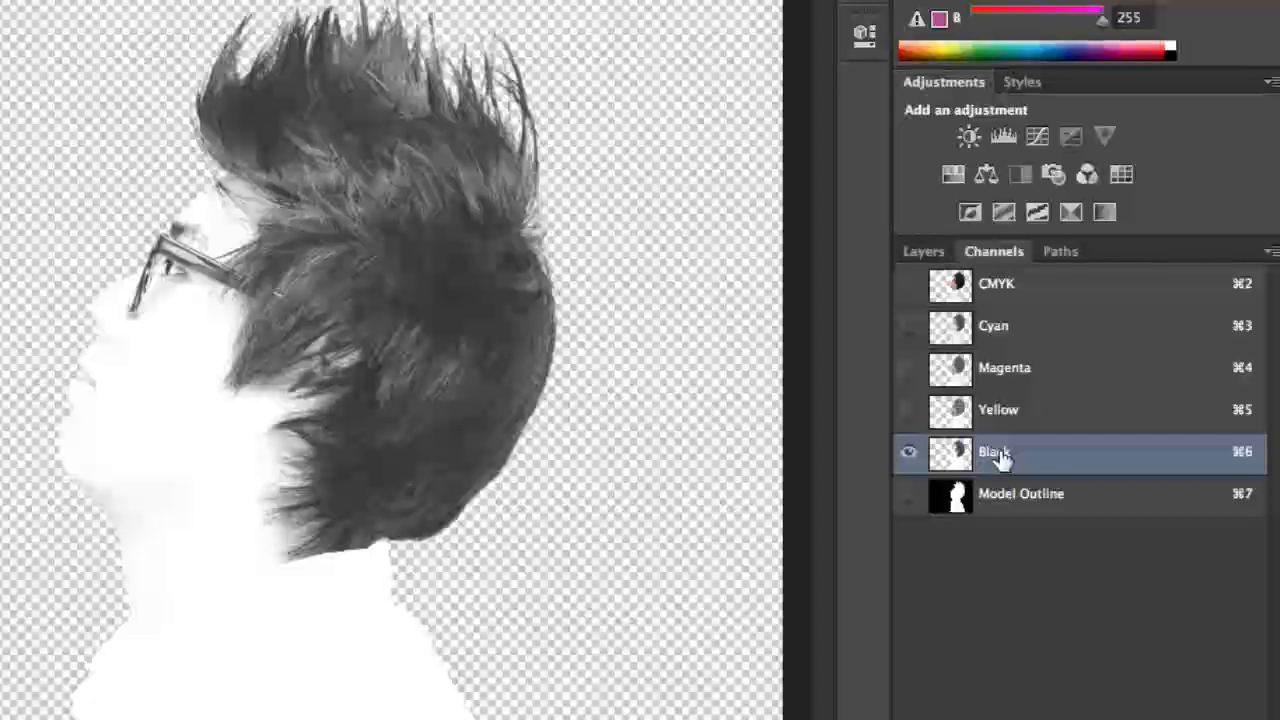
# - Duplicate the Black channel as Hair and display only the Hair channel
pyautogui.rightClick(1000, 456)
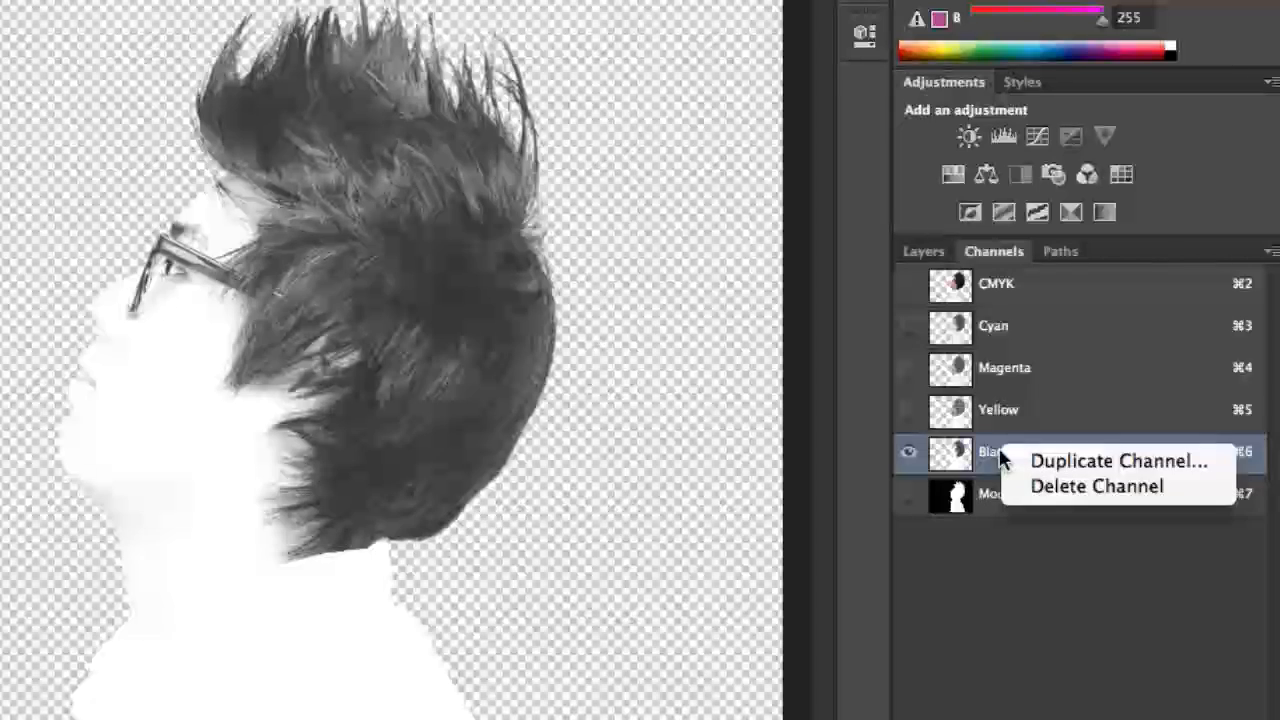
pyautogui.click(1076, 463)
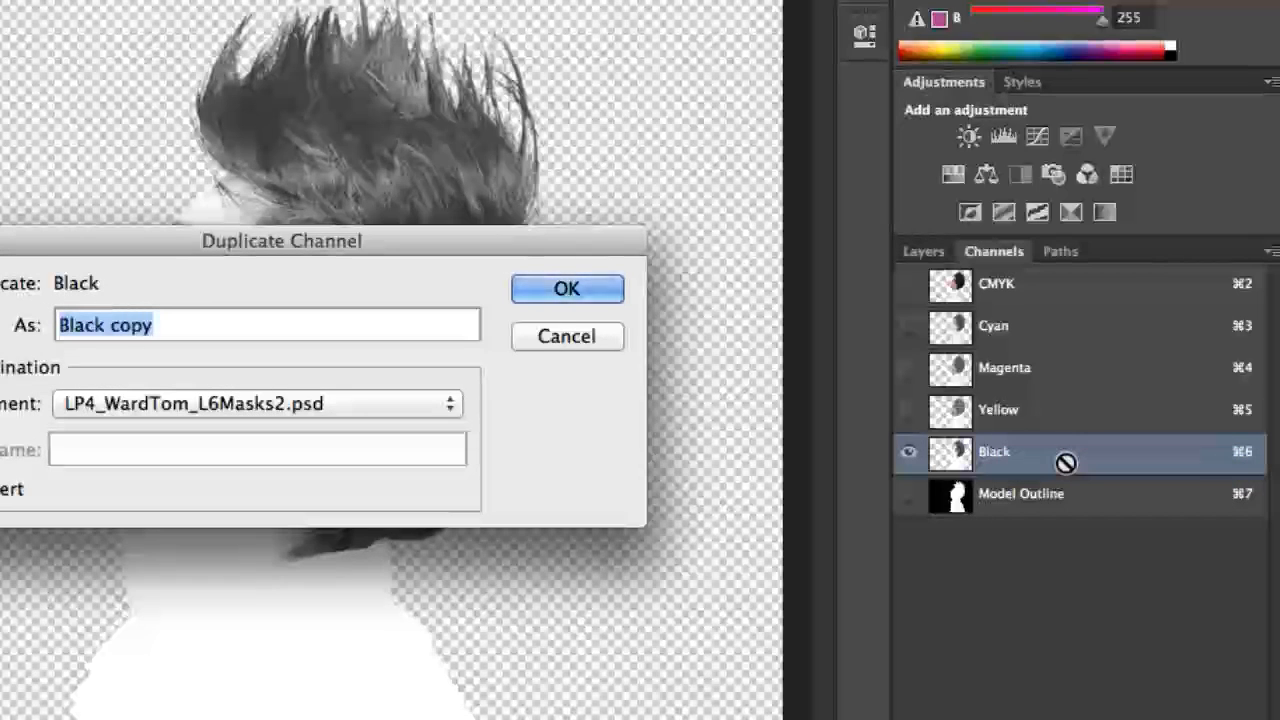
pyautogui.write('Hair')
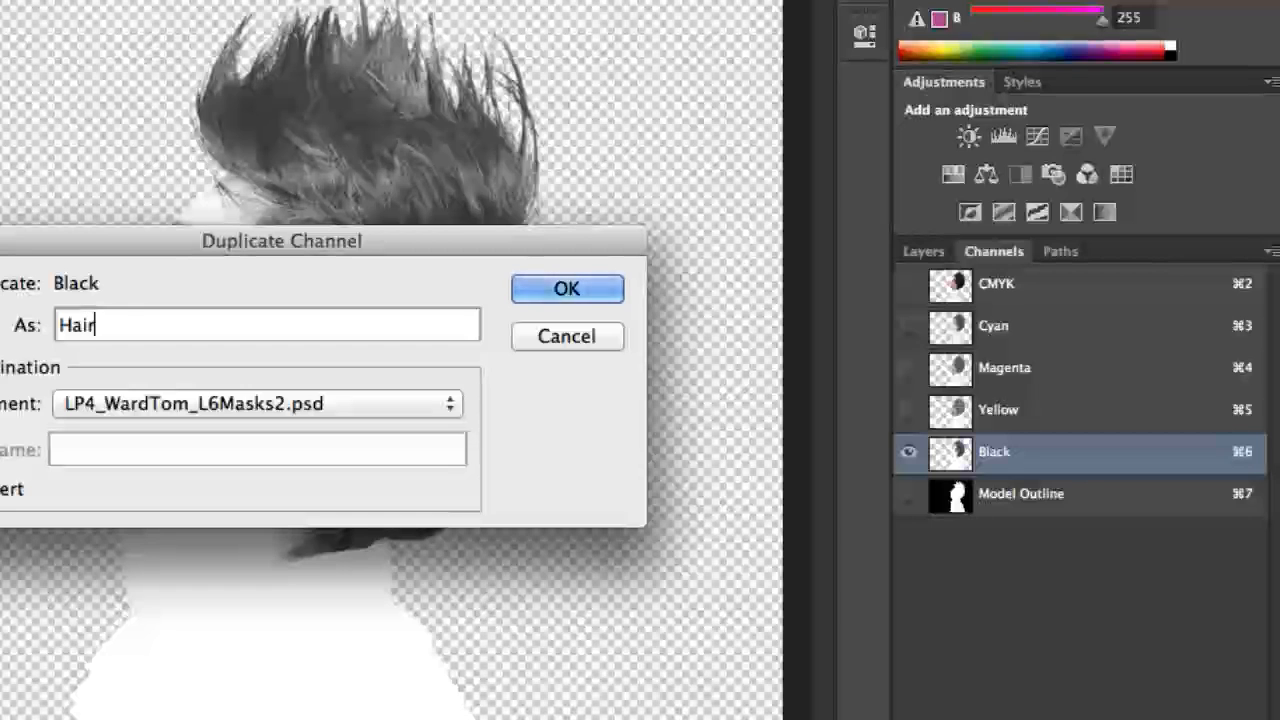
pyautogui.click(588, 291)
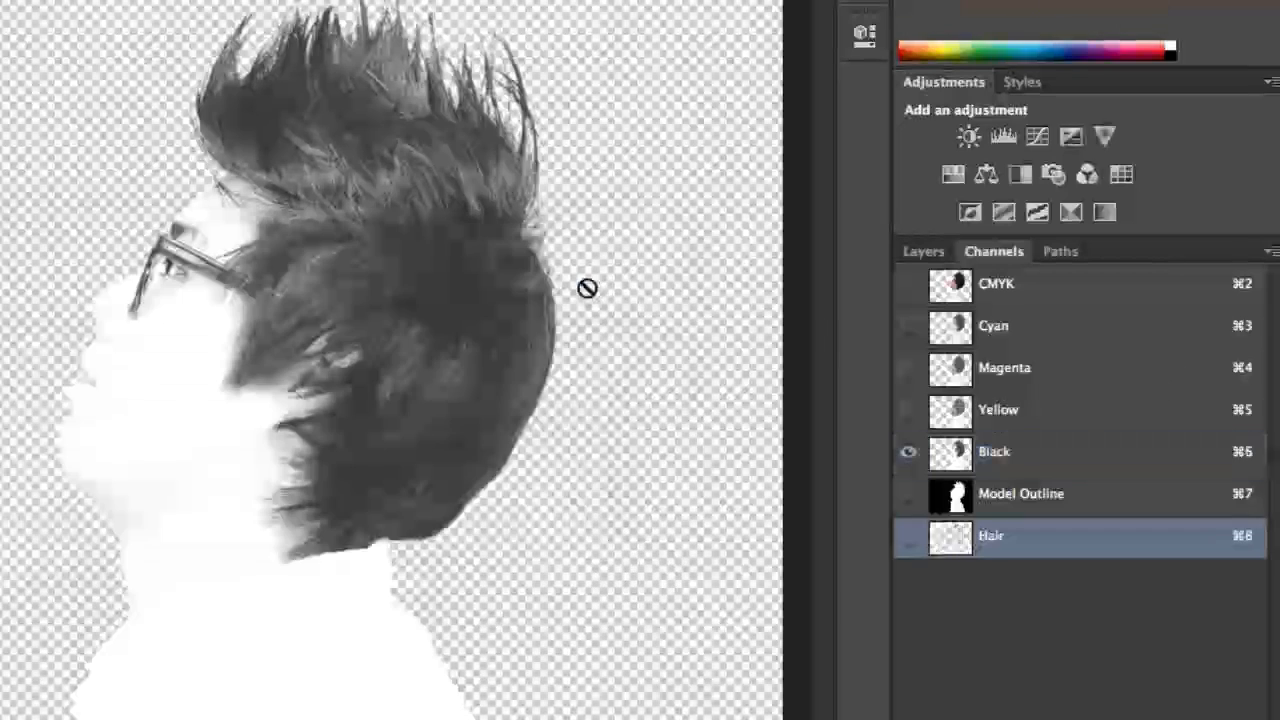
pyautogui.press('super+8')
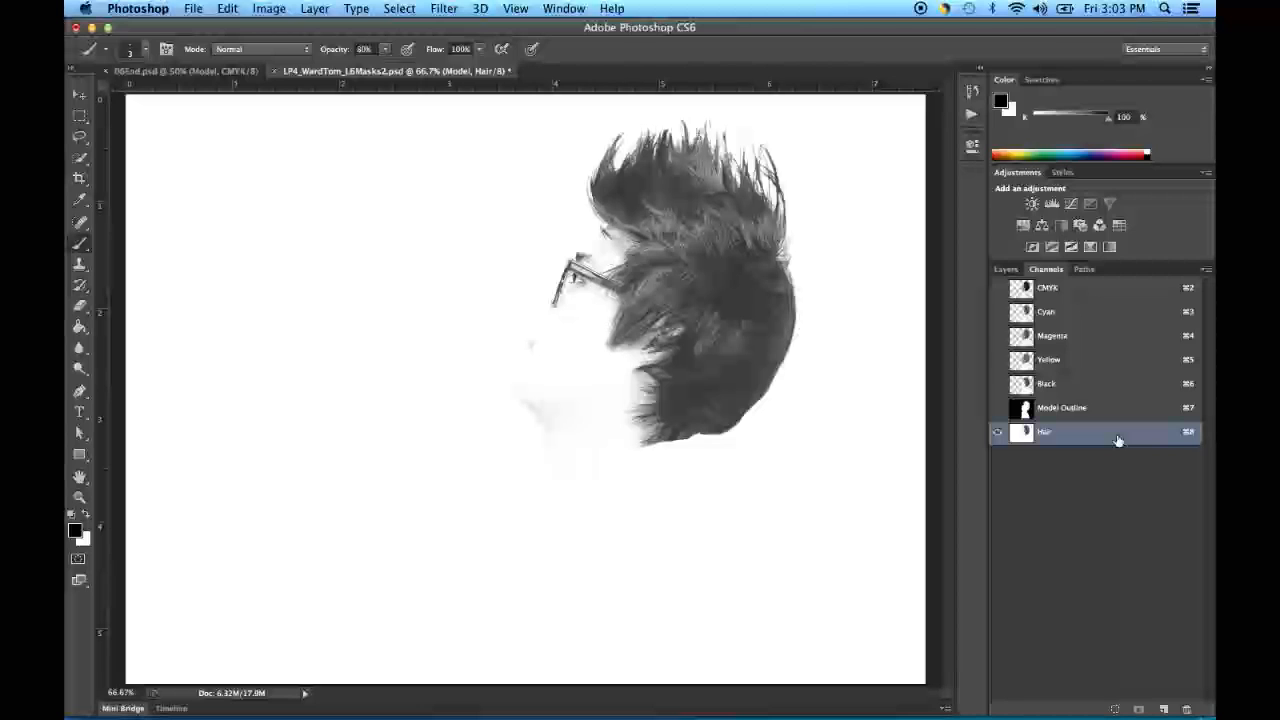
# - Raise the Hair channel's contrast with a Levels adjustment, setting the black input to 85 and the white input to 165
pyautogui.click(268, 8)
pyautogui.moveTo(285, 60)
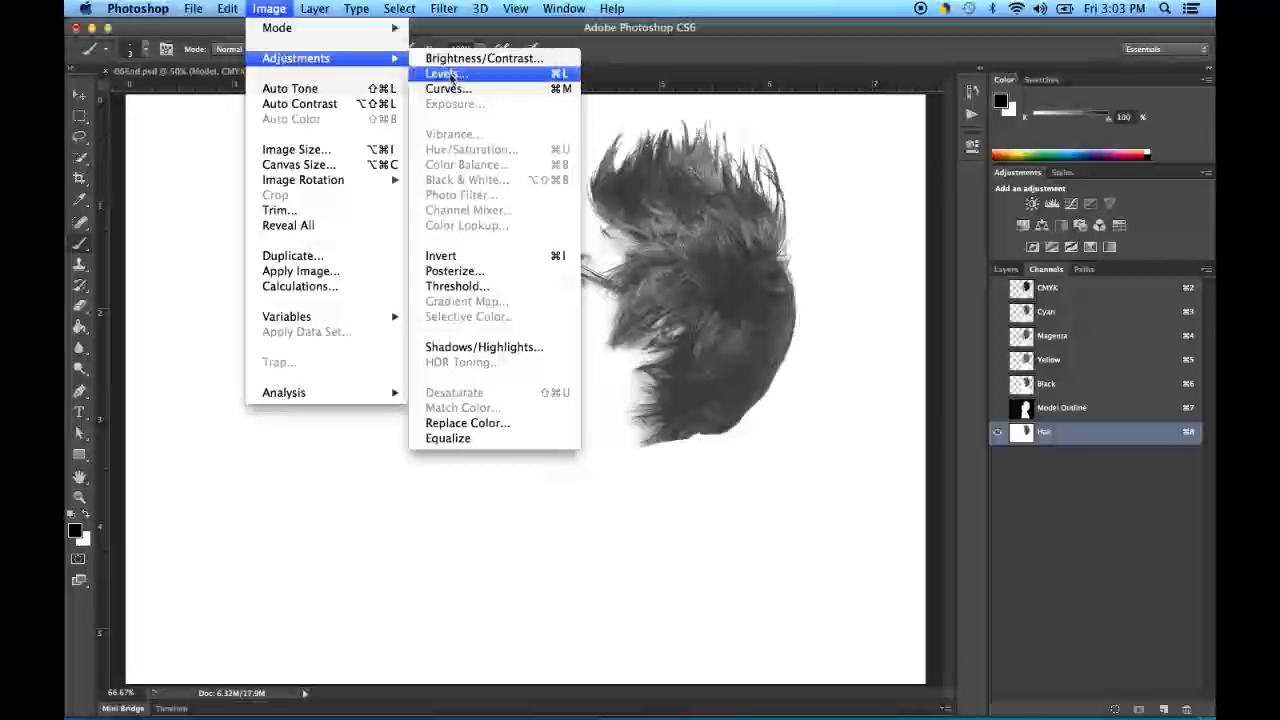
pyautogui.click(446, 74)
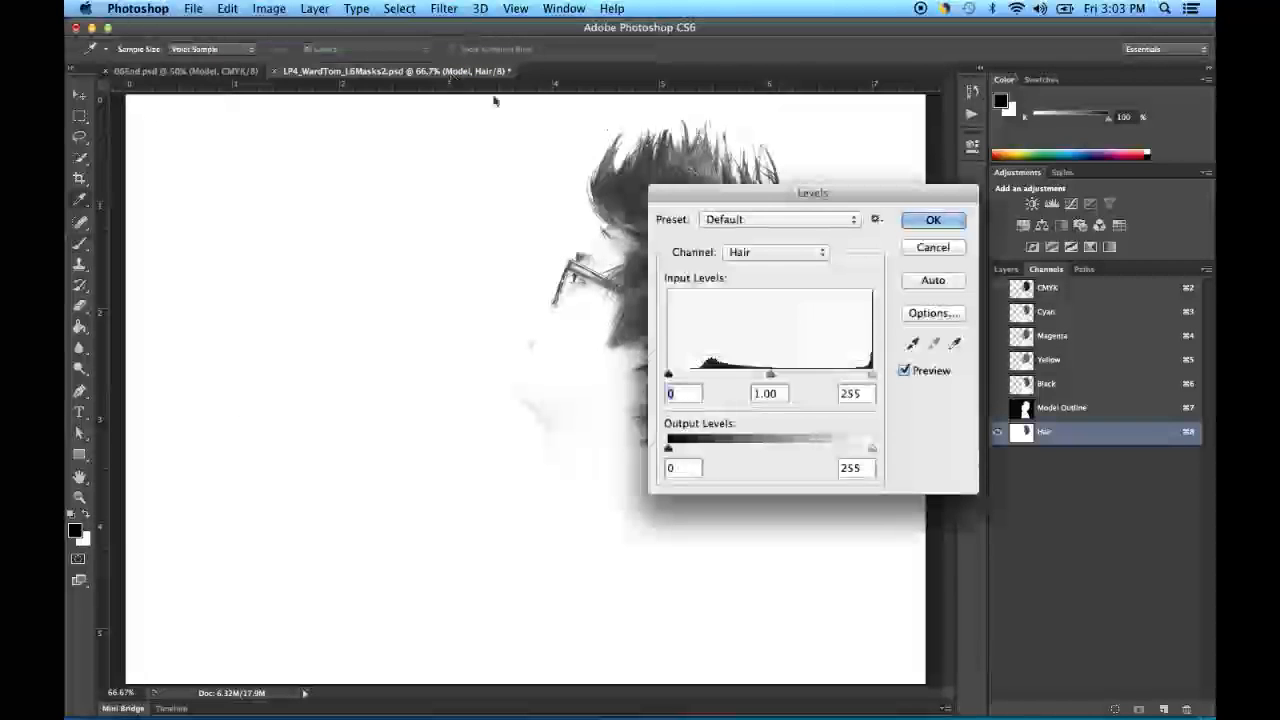
pyautogui.moveTo(840, 210); pyautogui.dragTo(363, 149)
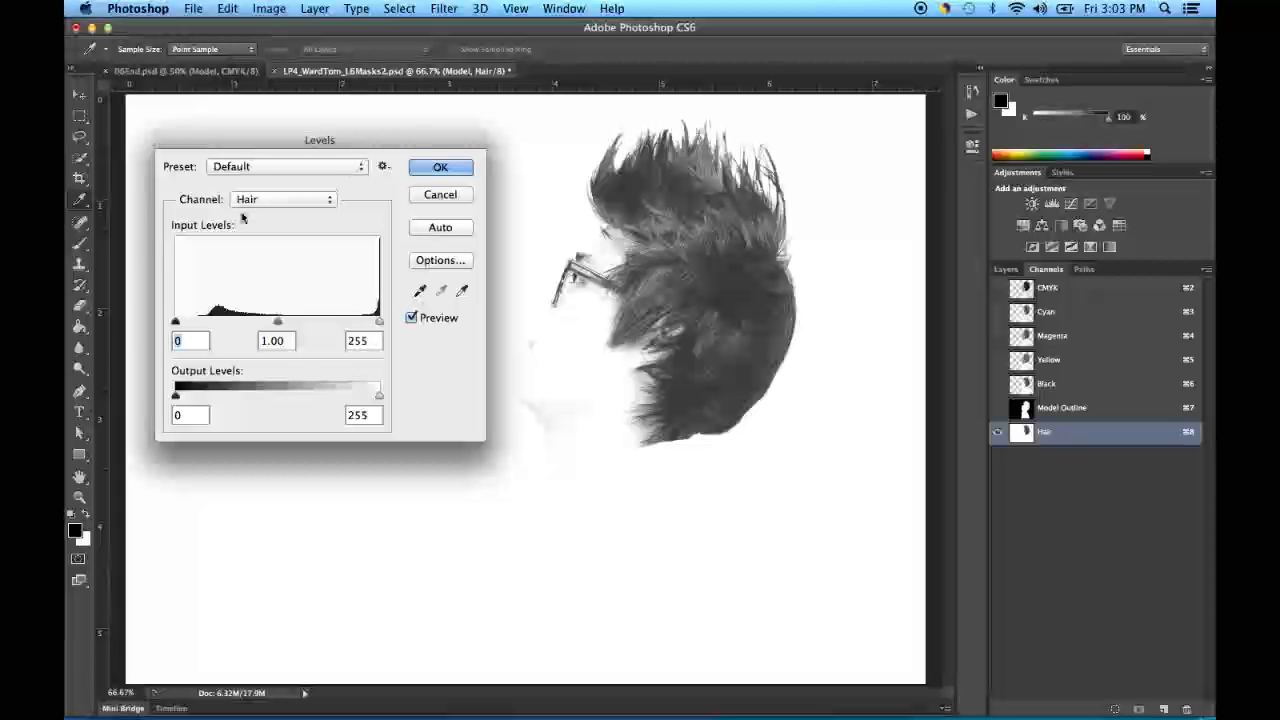
pyautogui.moveTo(176, 321); pyautogui.dragTo(243, 322)
pyautogui.moveTo(383, 323); pyautogui.dragTo(308, 326)
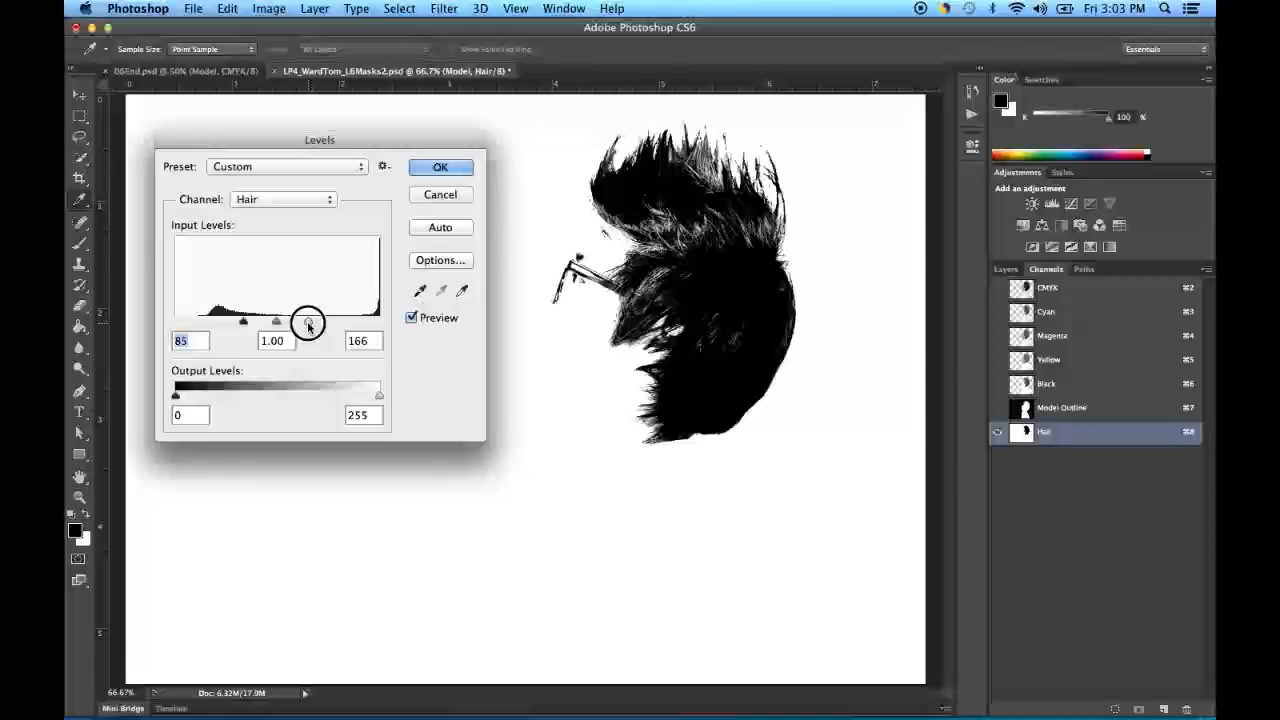
pyautogui.moveTo(308, 326); pyautogui.dragTo(308, 326)
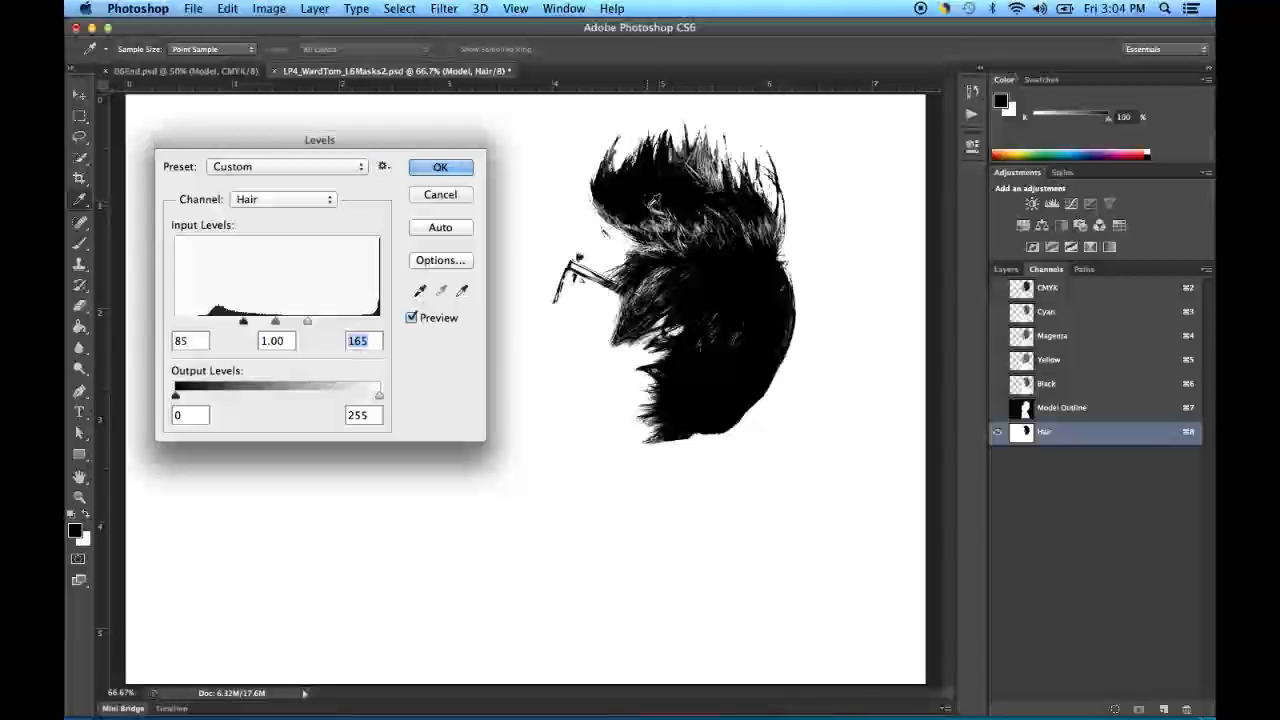
pyautogui.click(449, 172)
pyautogui.press('b')
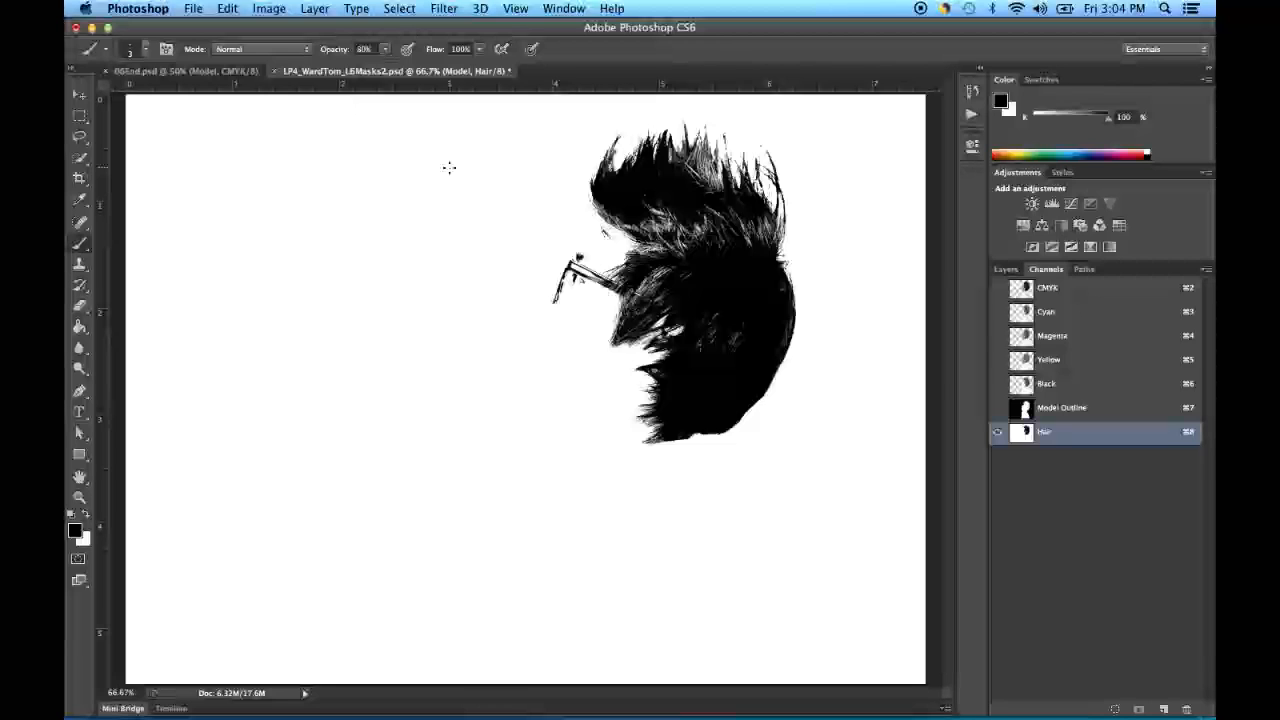
# - Invert the Hair channel so the hair is white on black
pyautogui.click(270, 9)
pyautogui.moveTo(288, 62)
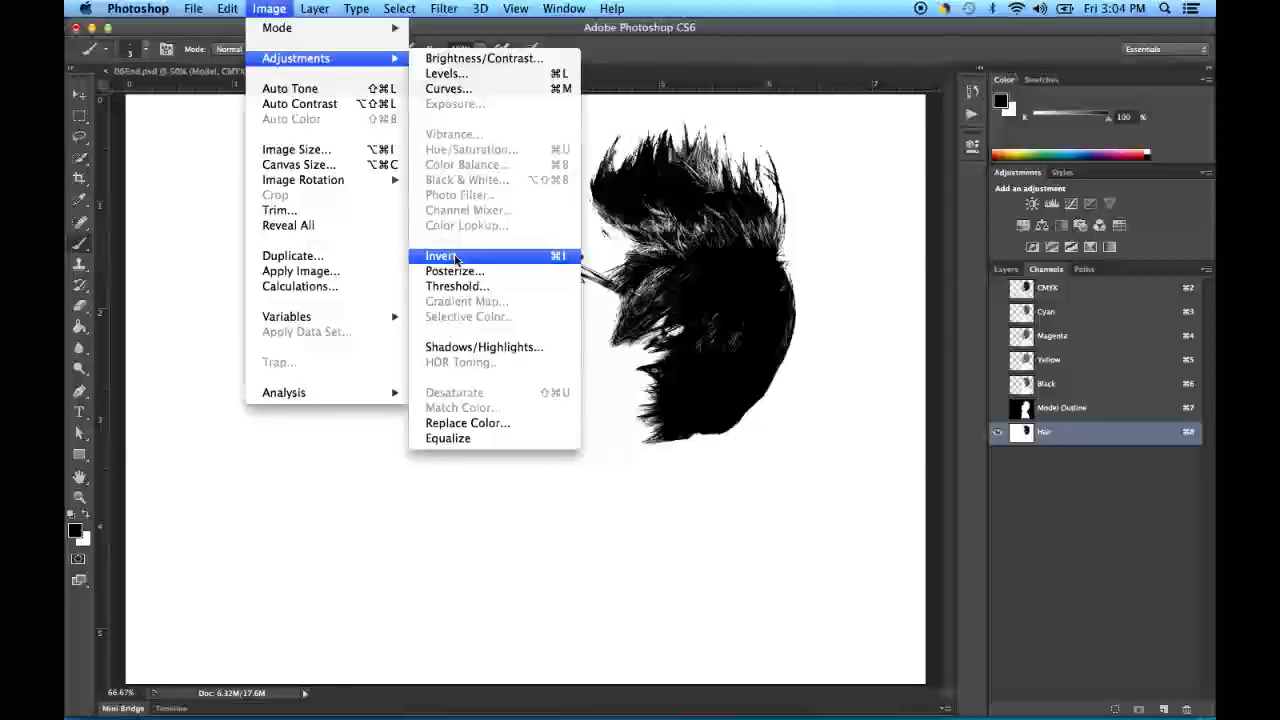
pyautogui.click(455, 258)
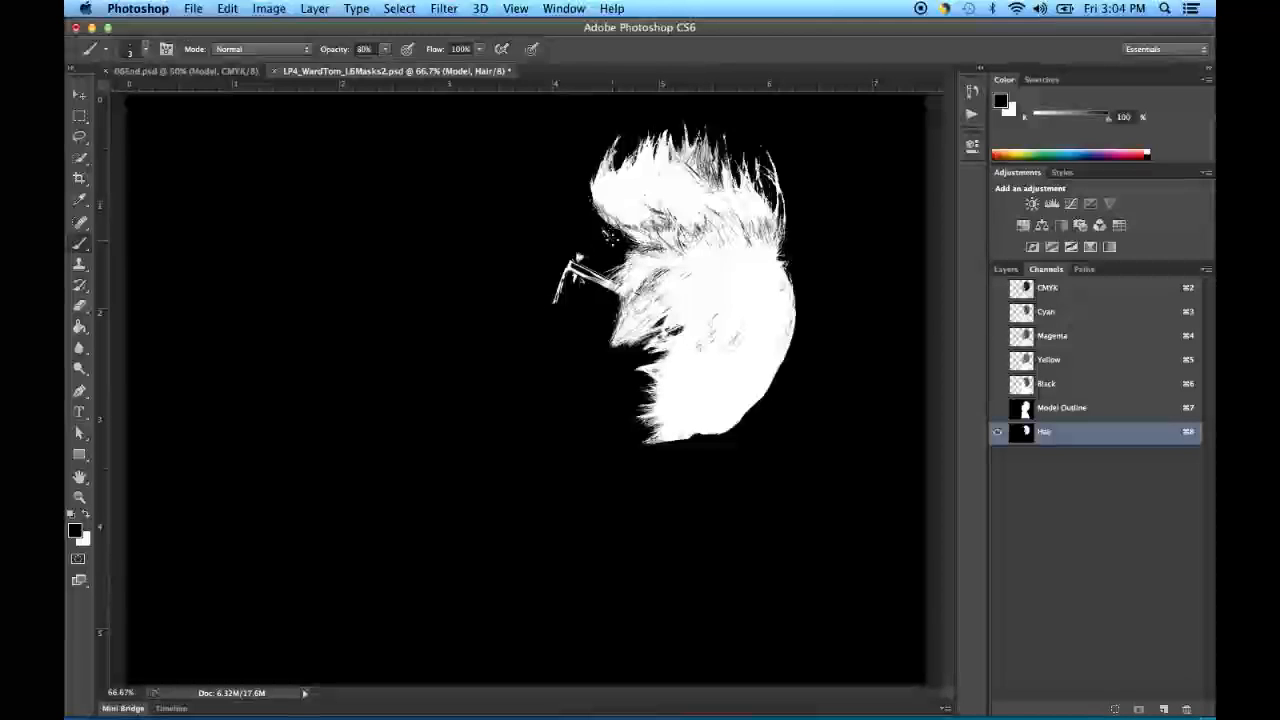
# - Paint black over the stray specks near the forehead and, with a 25 px brush at 100% opacity, over the glasses in the Hair channel
pyautogui.moveTo(612, 234); pyautogui.dragTo(628, 248)
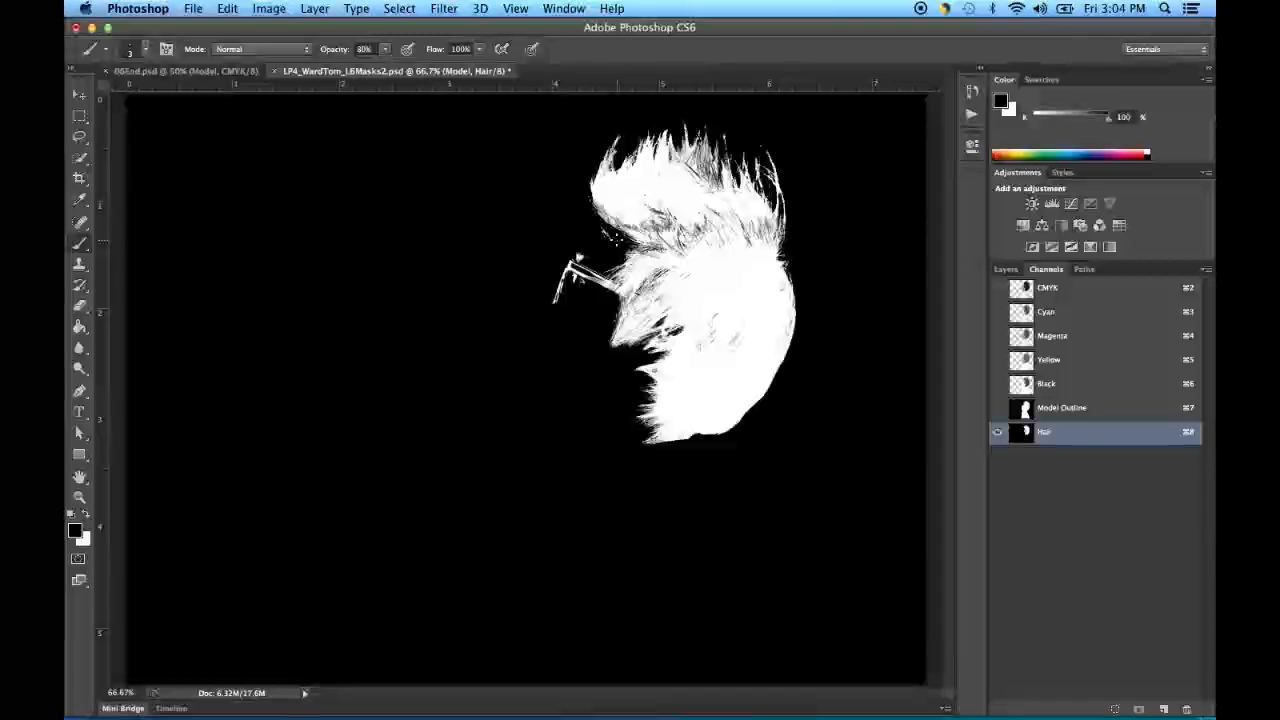
pyautogui.moveTo(641, 266)
pyautogui.mouseDown()
pyautogui.moveTo(663, 338)
pyautogui.moveTo(617, 256)
pyautogui.mouseUp()
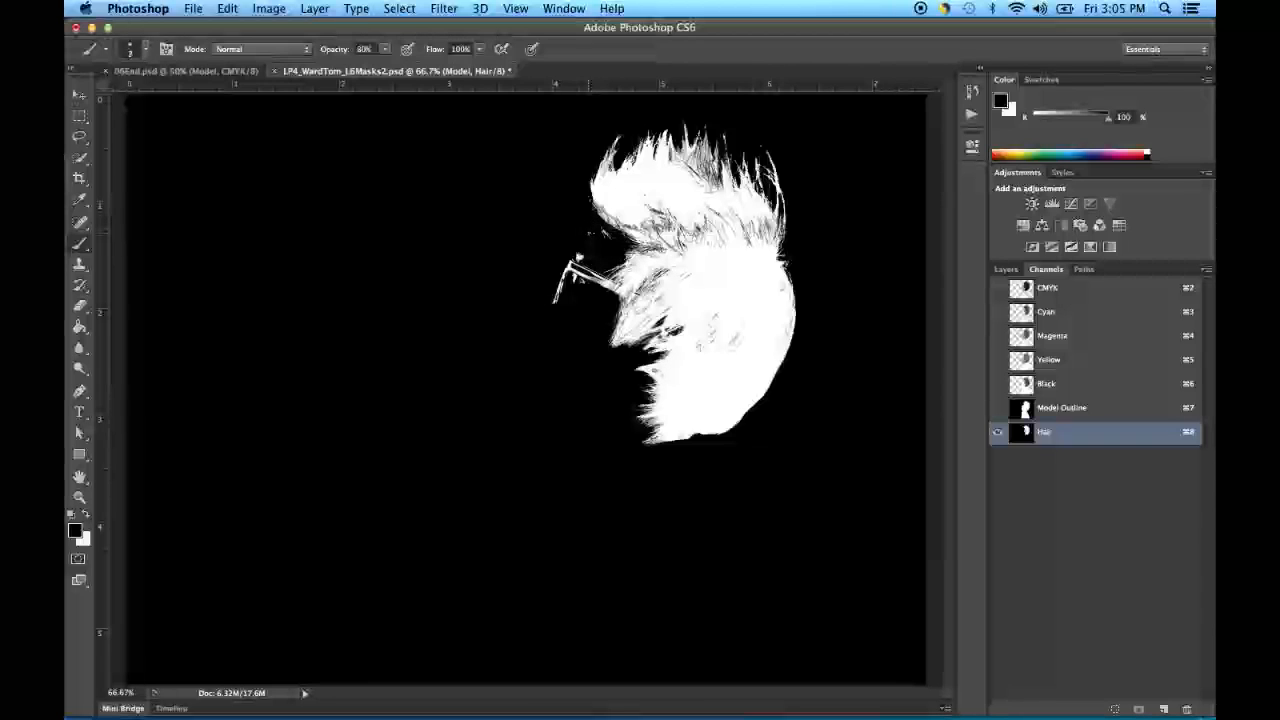
pyautogui.press(']')
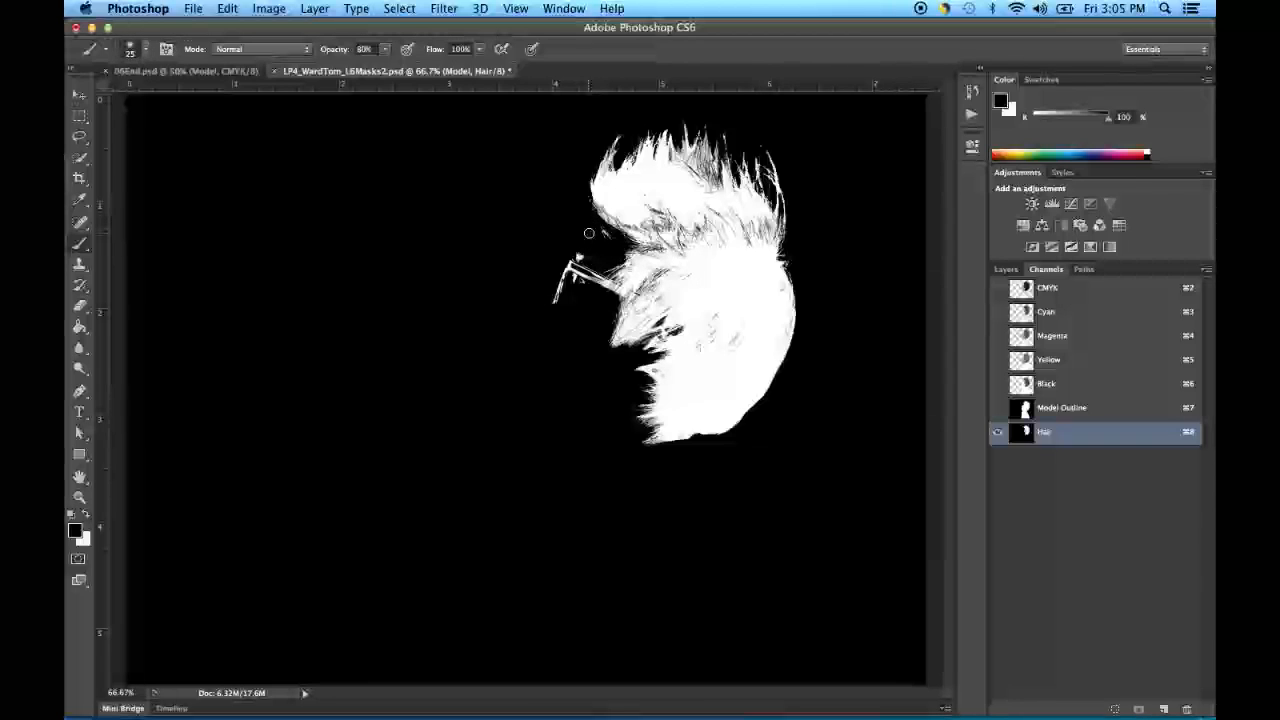
pyautogui.press('super+equal')
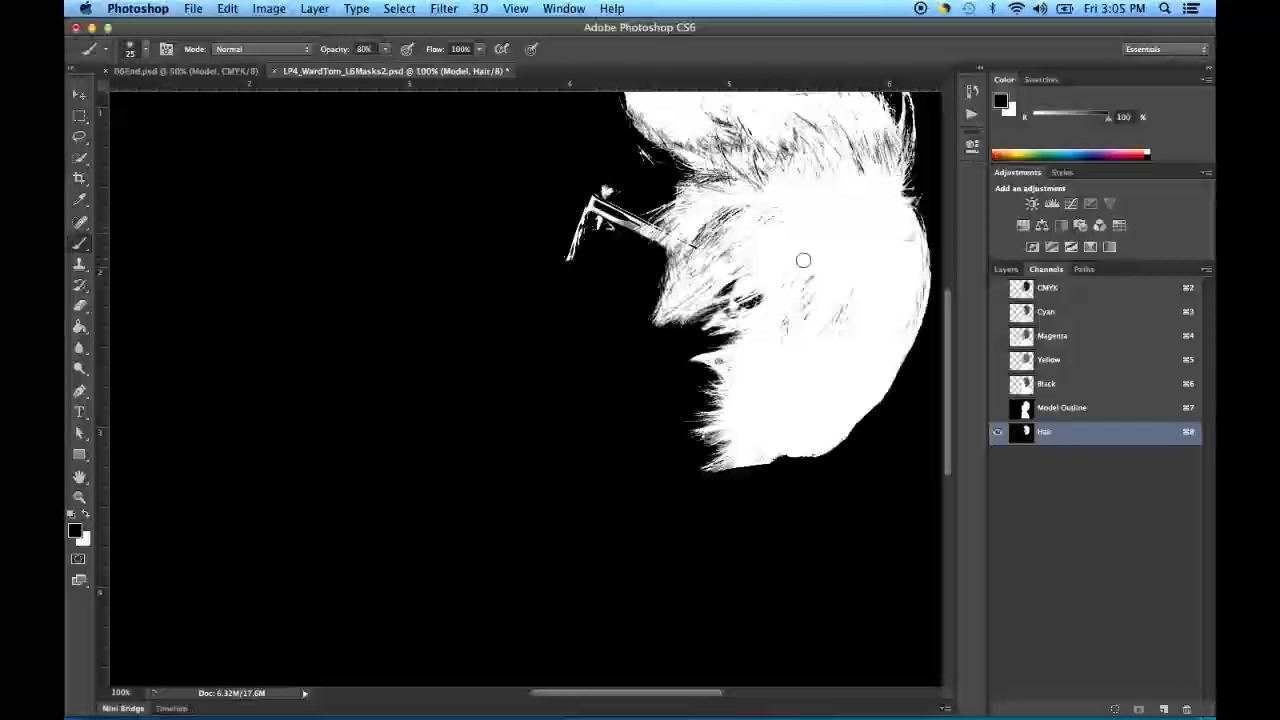
pyautogui.moveTo(784, 257); pyautogui.dragTo(657, 377)
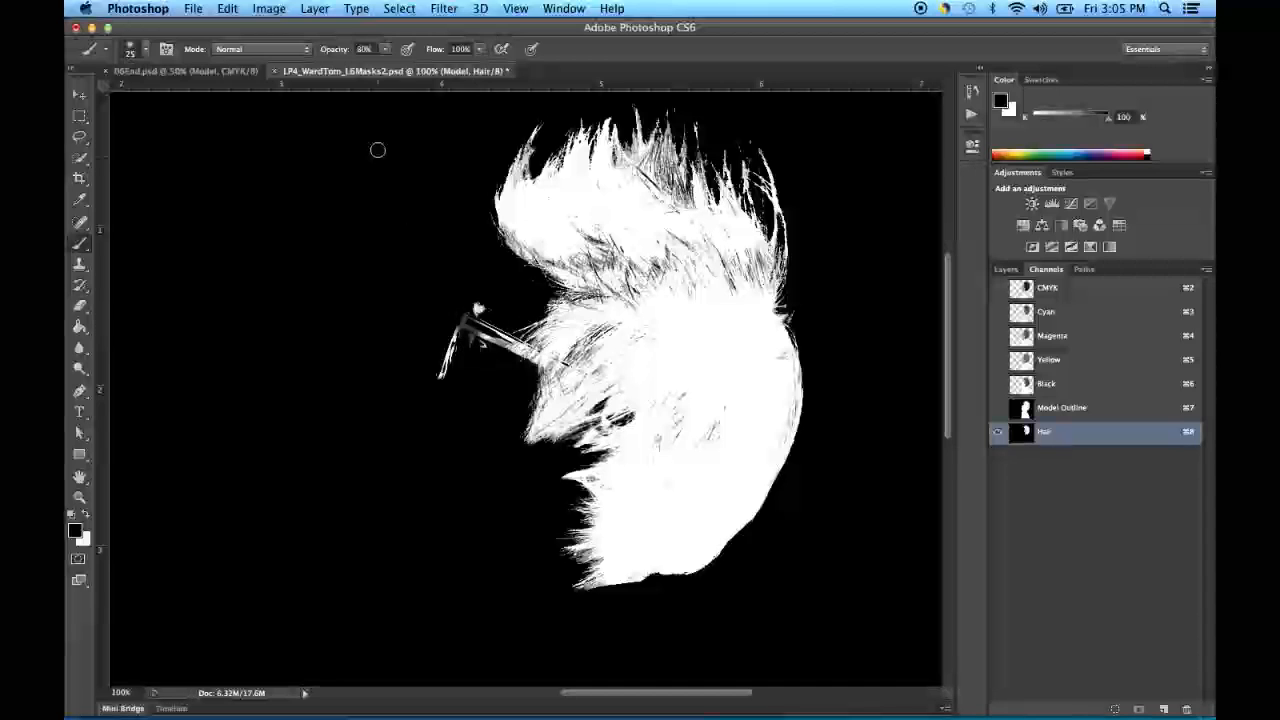
pyautogui.click(385, 51)
pyautogui.moveTo(390, 72); pyautogui.dragTo(405, 71)
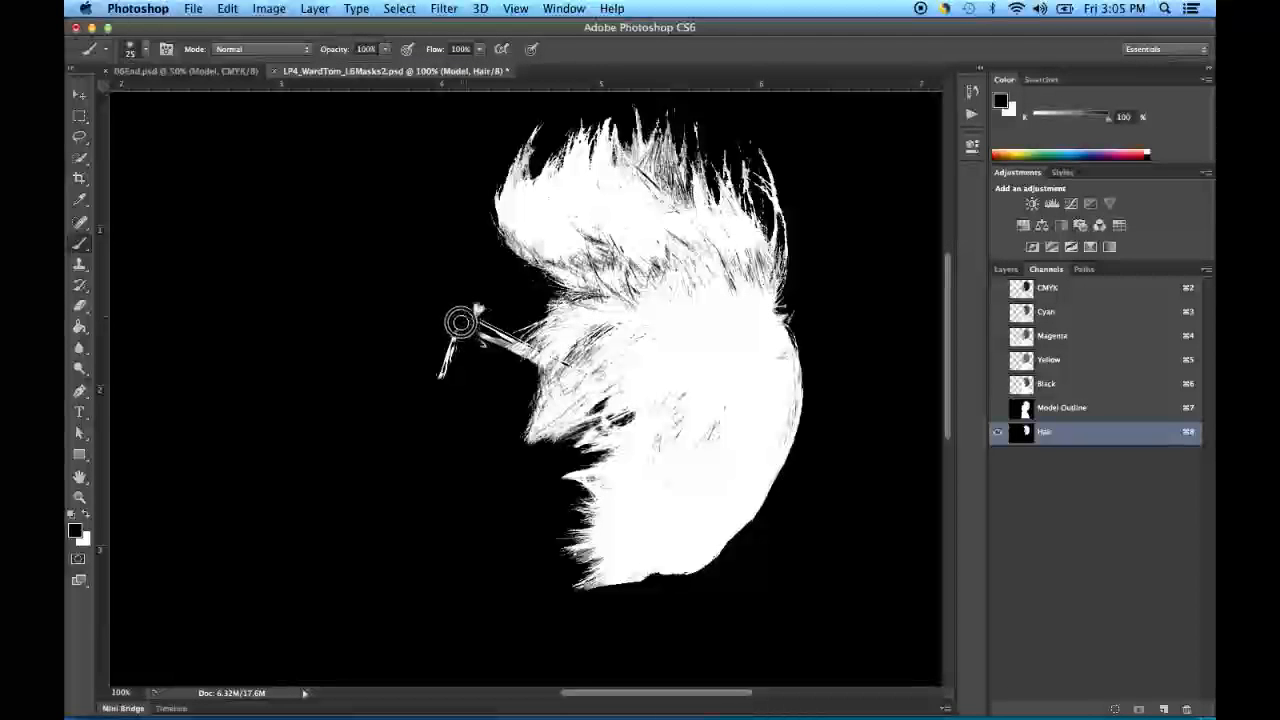
pyautogui.moveTo(457, 349); pyautogui.dragTo(443, 362)
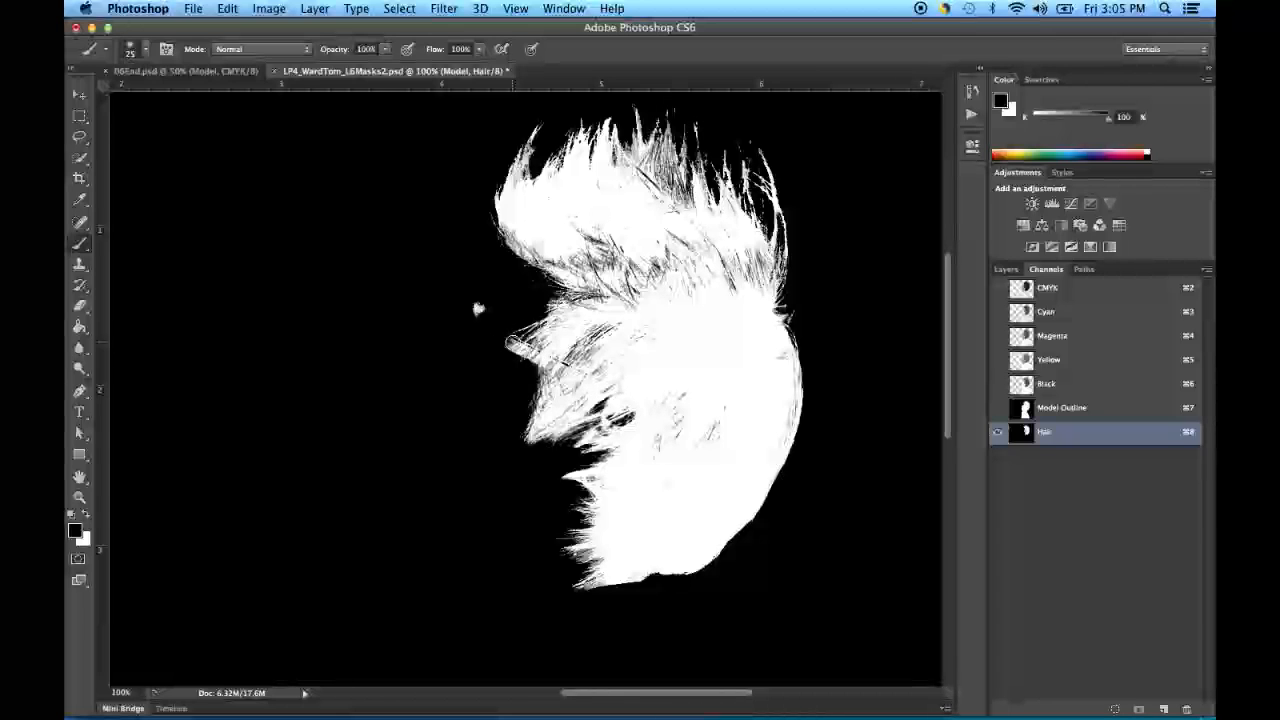
pyautogui.press('super+equal')
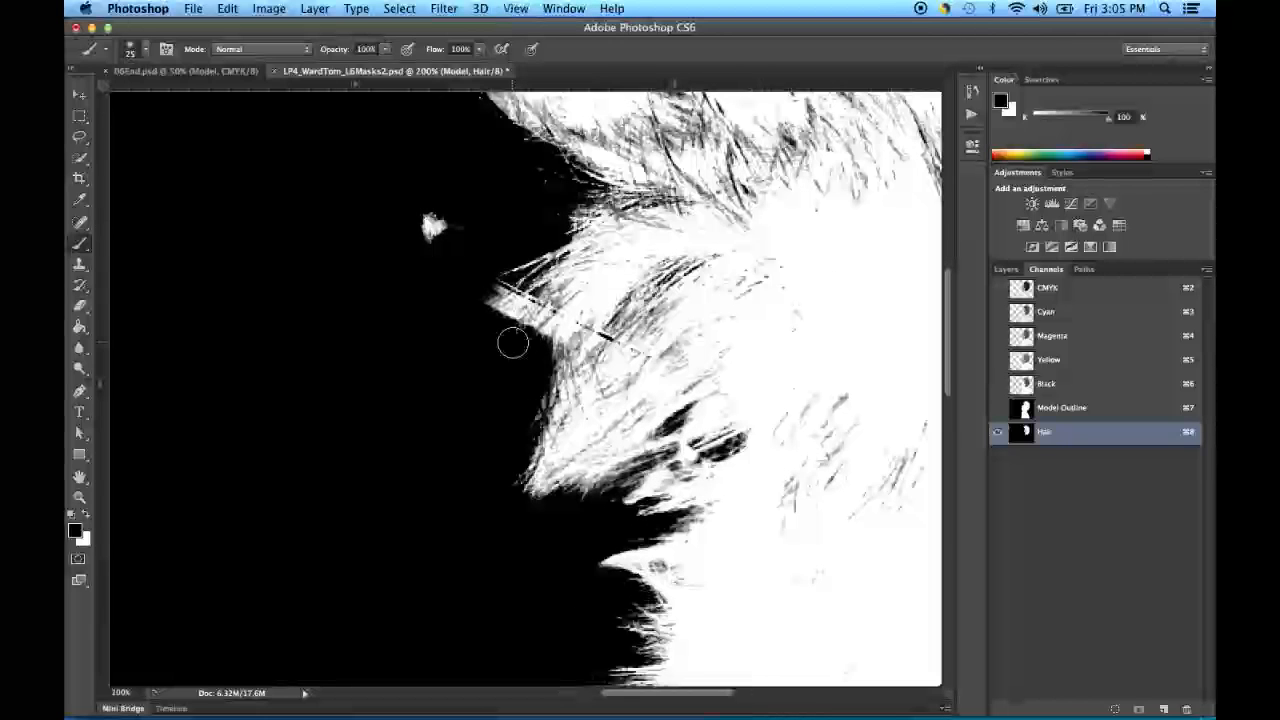
pyautogui.press('[')
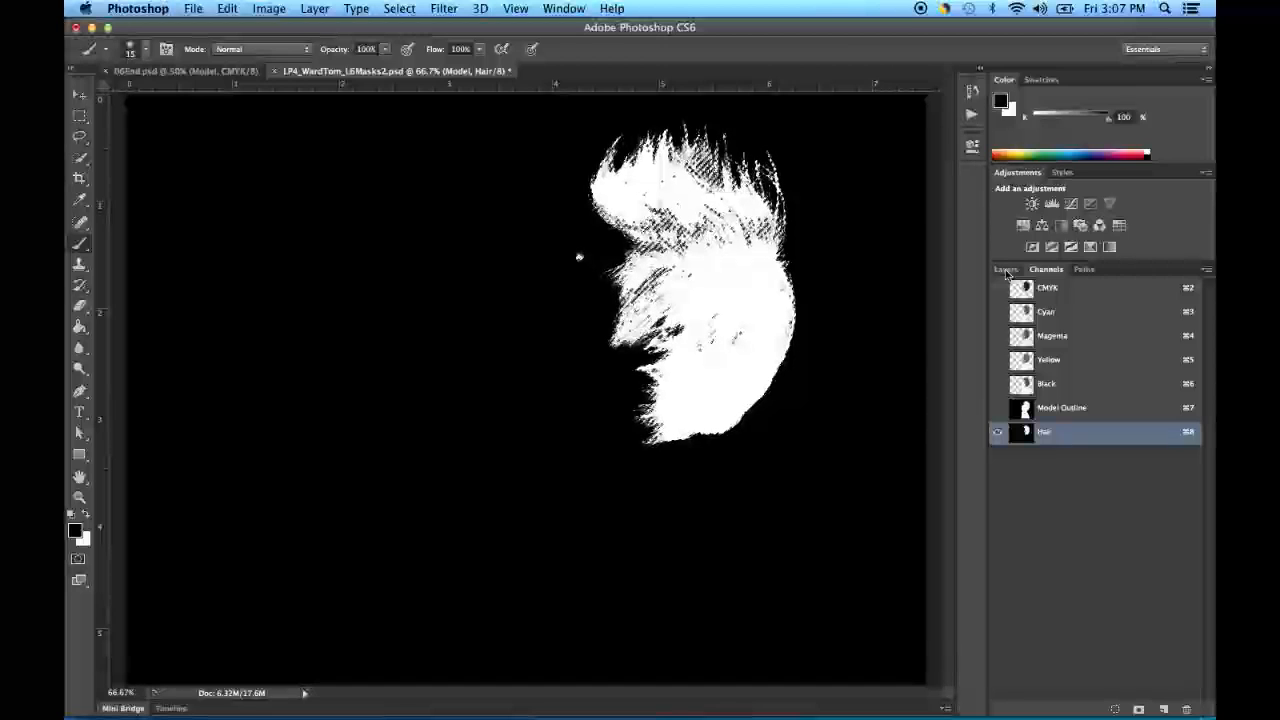
# - Return to the Model layer, hide the selection edges, and set the selected hair's hue to +31 with a Hue/Saturation adjustment
pyautogui.click(1005, 269)
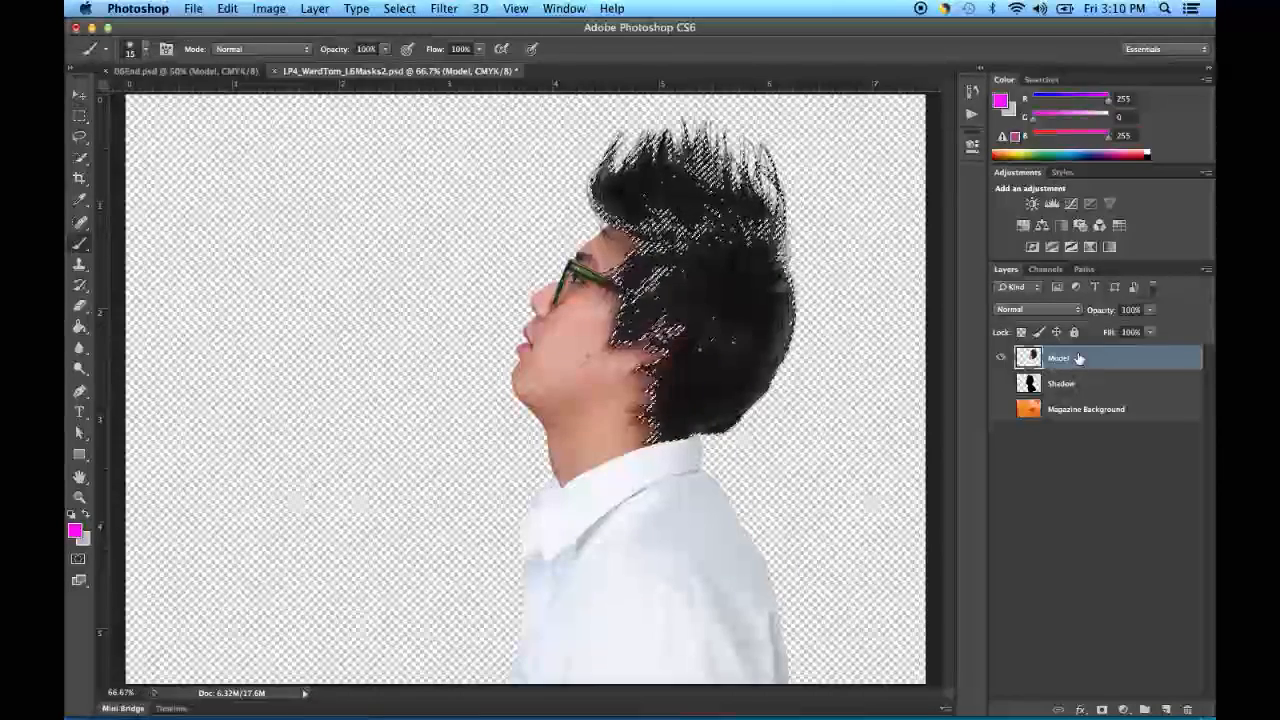
pyautogui.press('super+d')
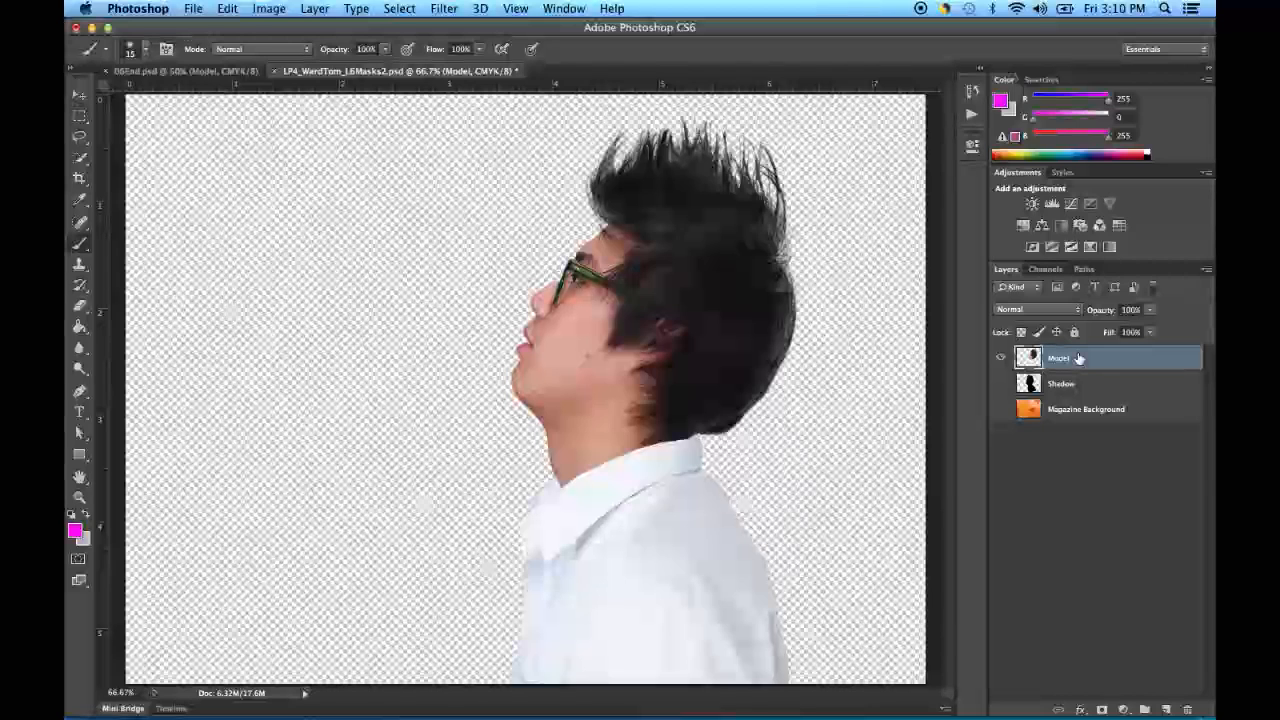
pyautogui.click(262, 9)
pyautogui.moveTo(268, 60)
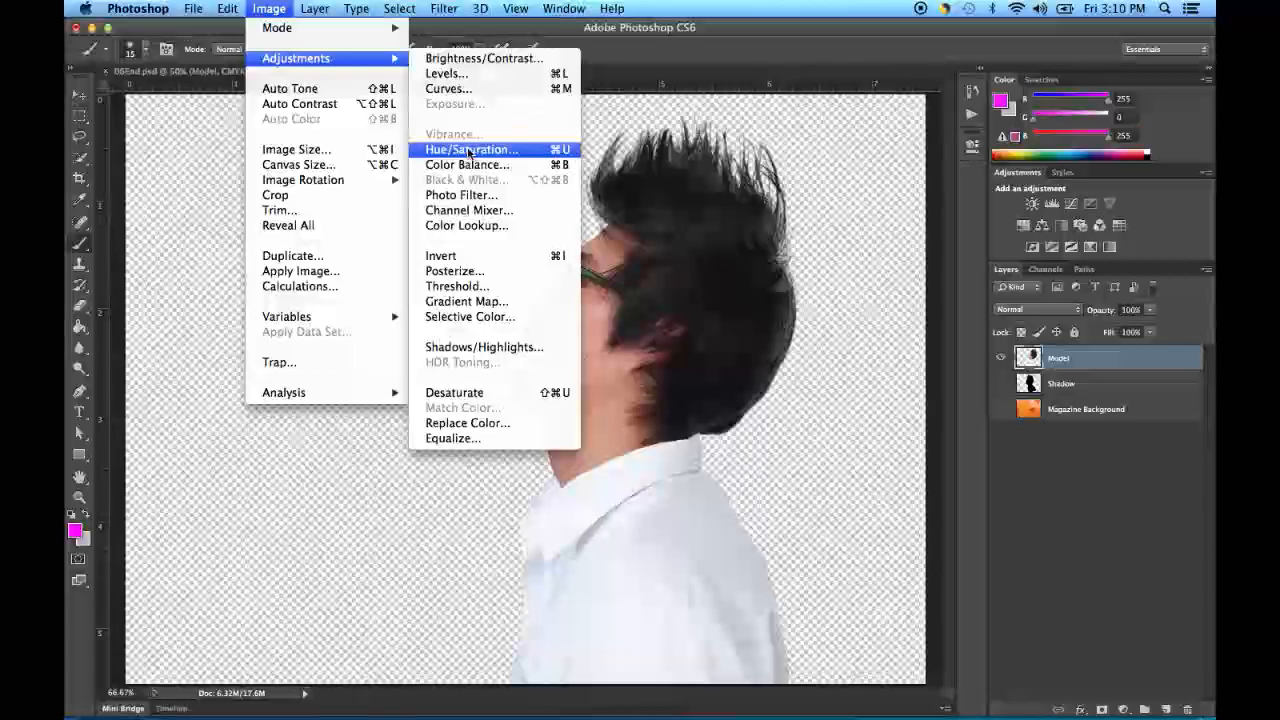
pyautogui.click(468, 152)
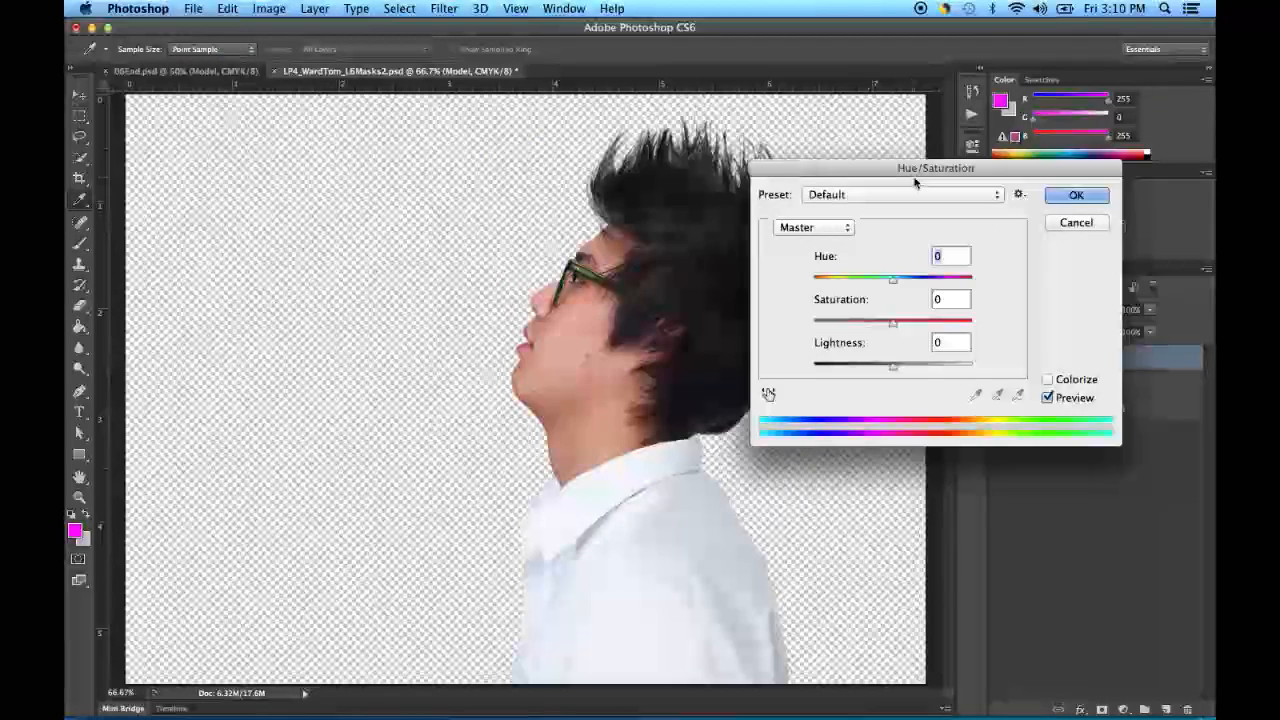
pyautogui.moveTo(883, 173); pyautogui.dragTo(945, 139)
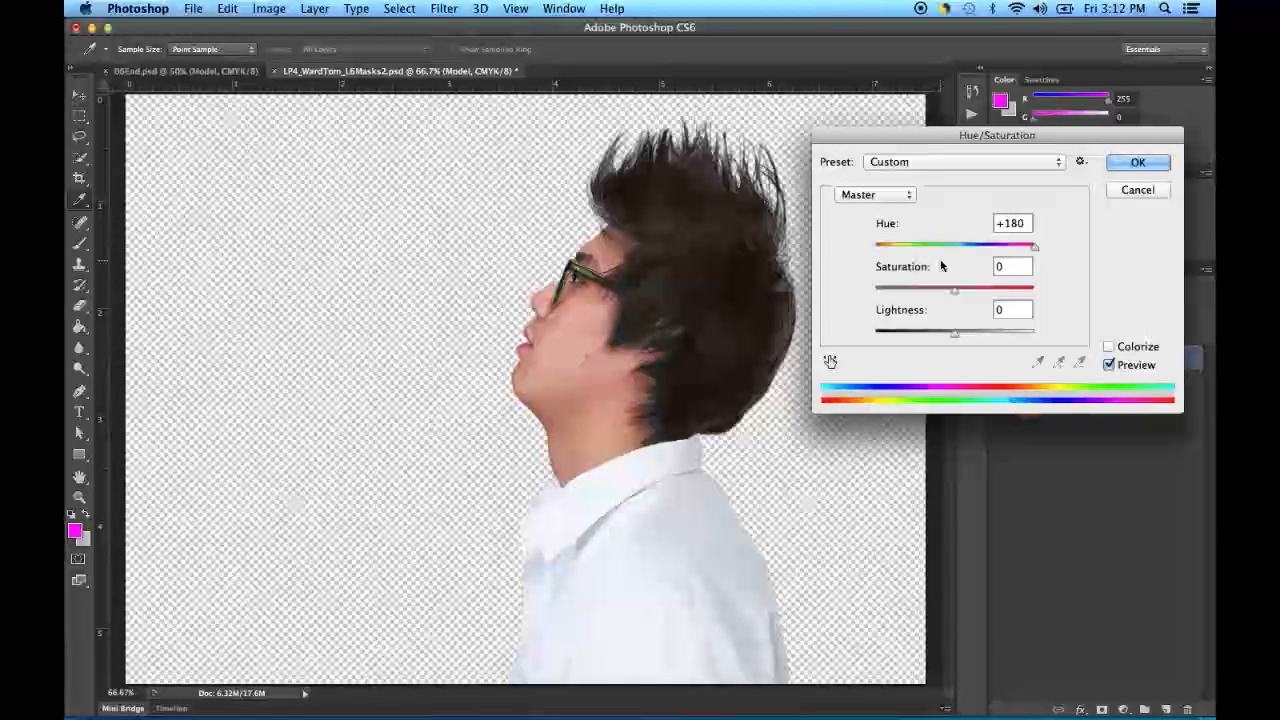
pyautogui.moveTo(1033, 247); pyautogui.dragTo(978, 251)
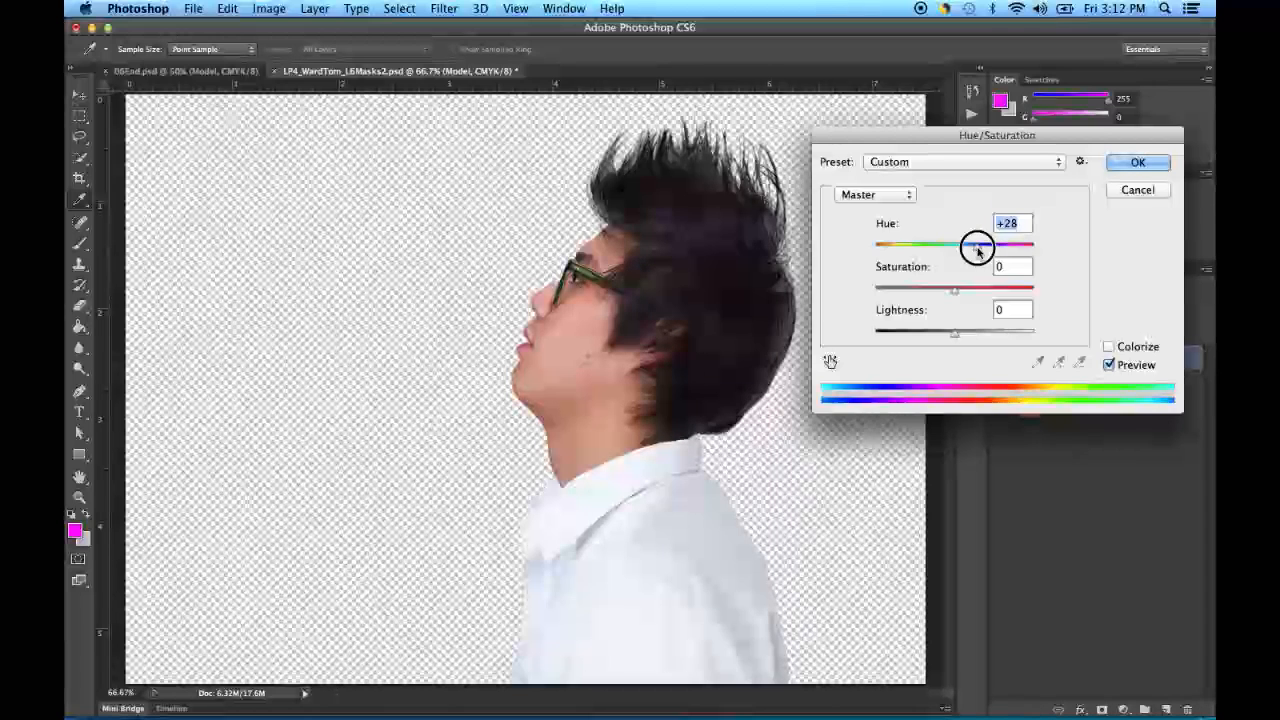
pyautogui.moveTo(978, 251); pyautogui.dragTo(981, 252)
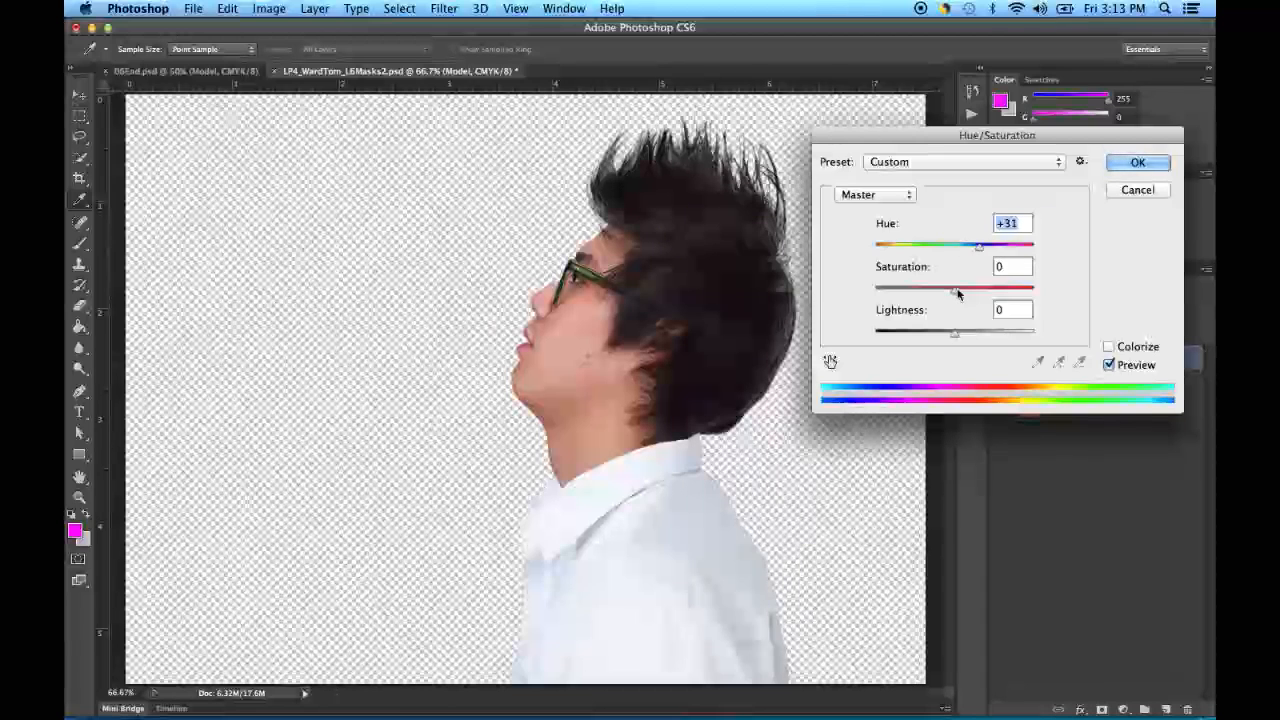
# - Set the hair's saturation to +56 and lightness to +10, and apply the Hue/Saturation adjustment
pyautogui.moveTo(954, 290); pyautogui.dragTo(1003, 296)
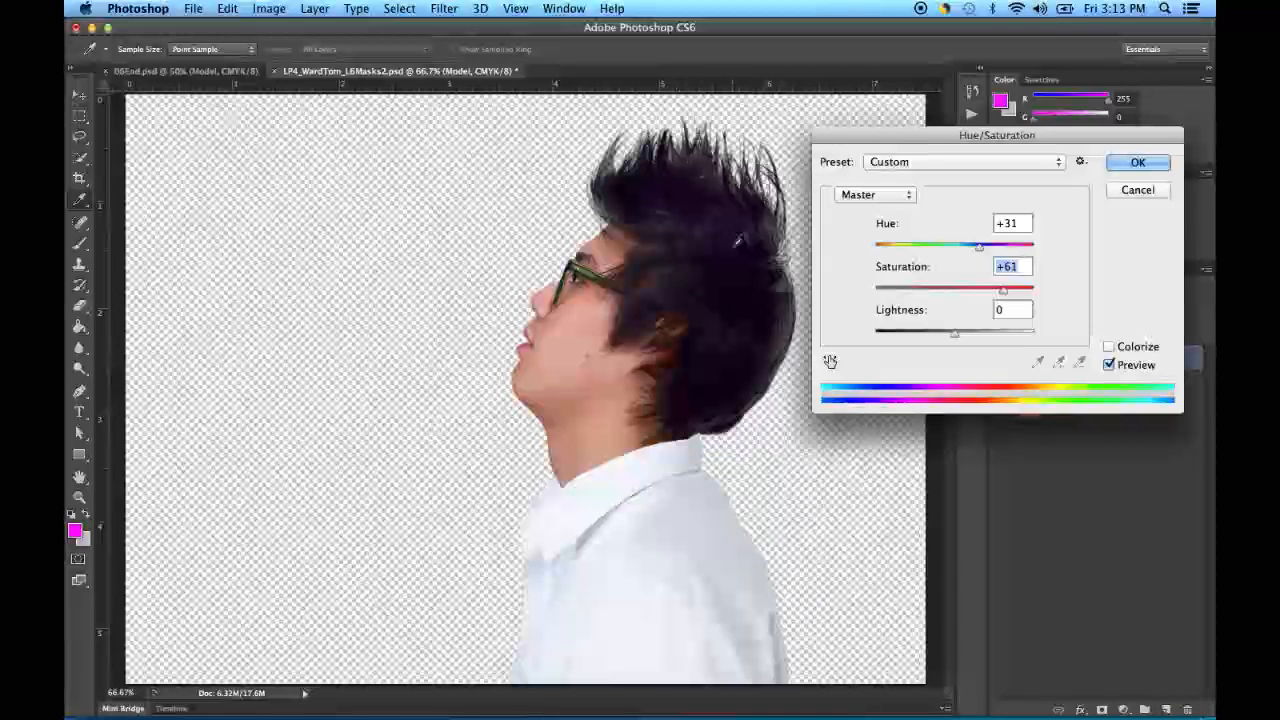
pyautogui.moveTo(1004, 290); pyautogui.dragTo(1000, 288)
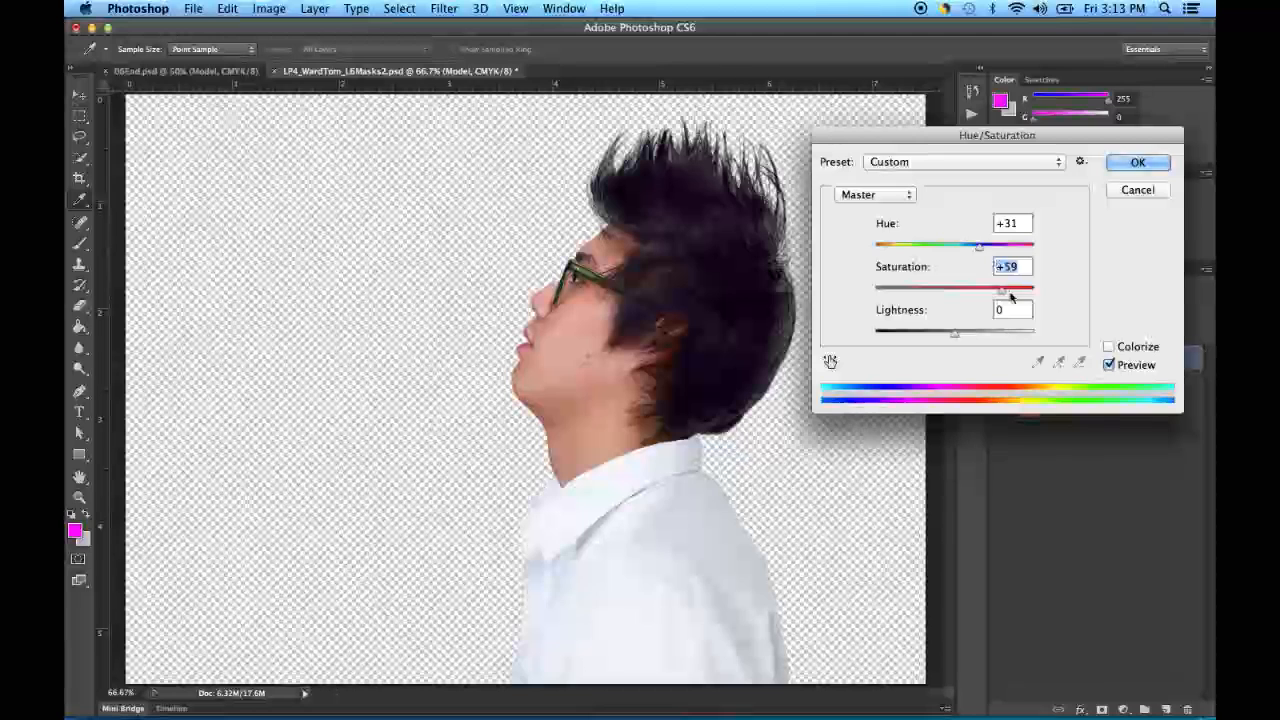
pyautogui.click(1002, 292)
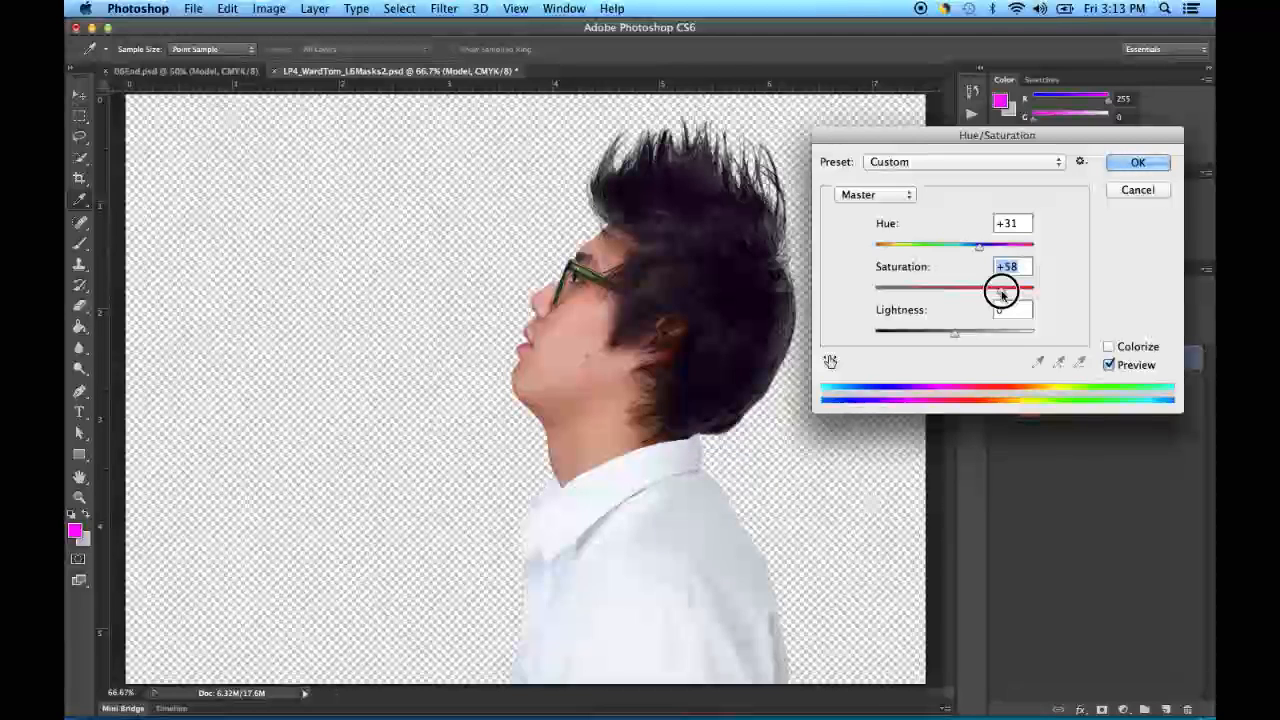
pyautogui.moveTo(1002, 293); pyautogui.dragTo(999, 292)
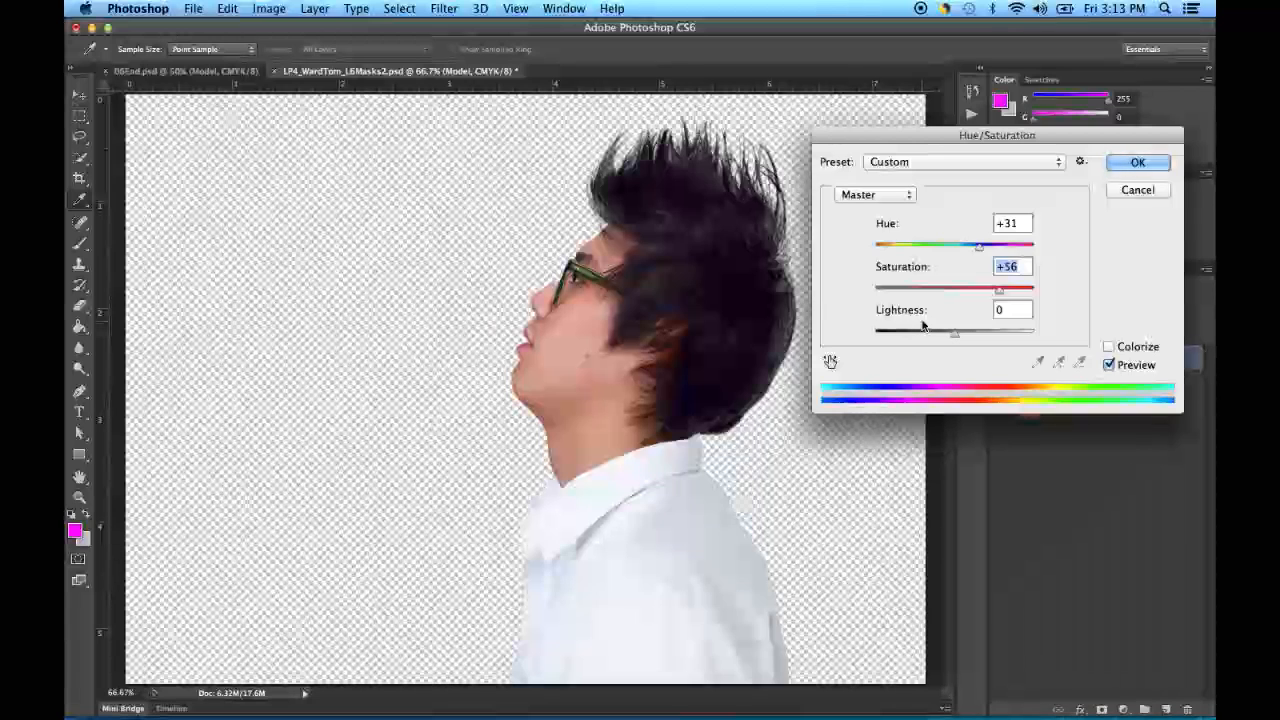
pyautogui.moveTo(954, 335)
pyautogui.moveTo(954, 335)
pyautogui.mouseDown()
pyautogui.moveTo(990, 338)
pyautogui.moveTo(962, 338)
pyautogui.mouseUp()
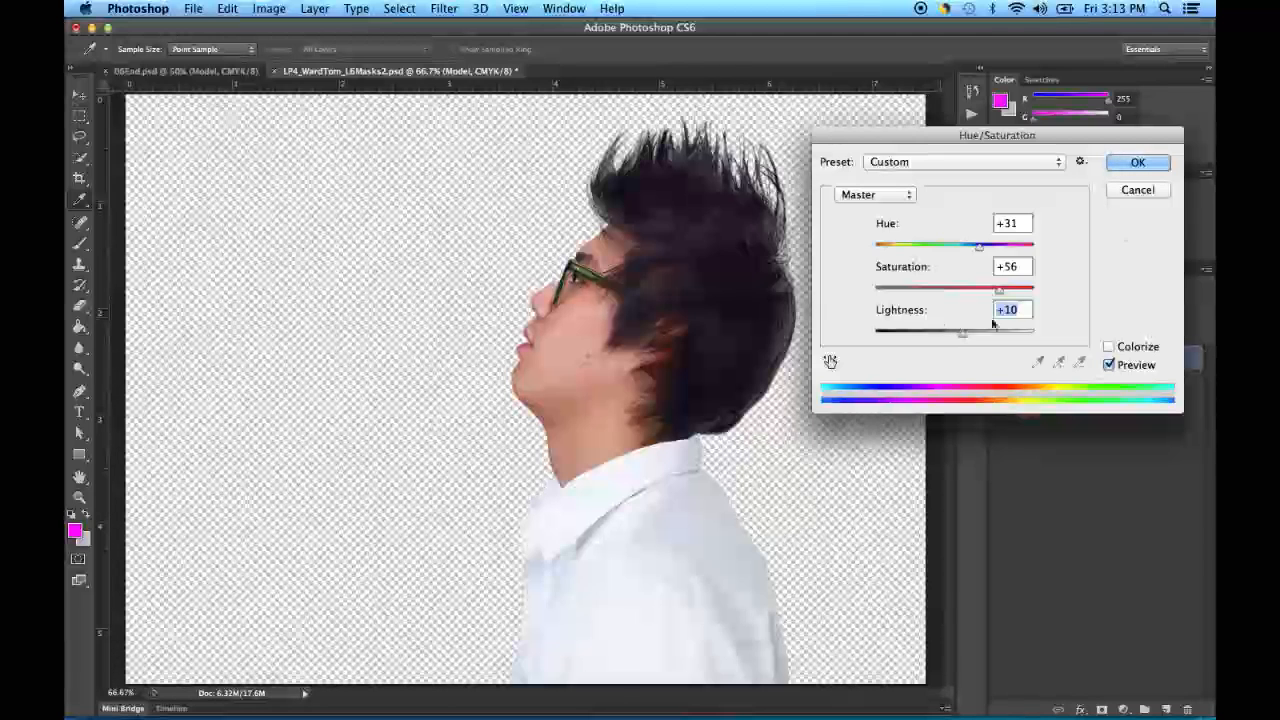
pyautogui.click(1139, 163)
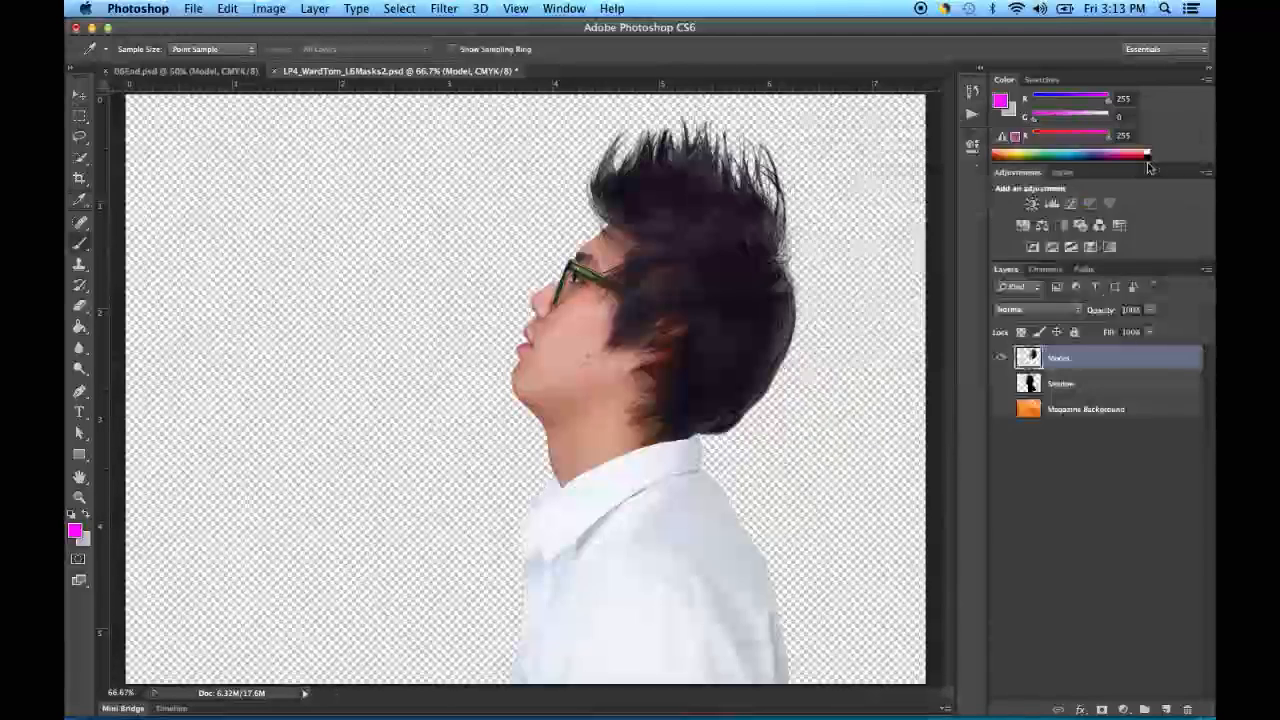
# - Apply a Levels adjustment to the selected hair with a black input of 59 and a midtone of 1.65
pyautogui.click(271, 10)
pyautogui.moveTo(290, 58)
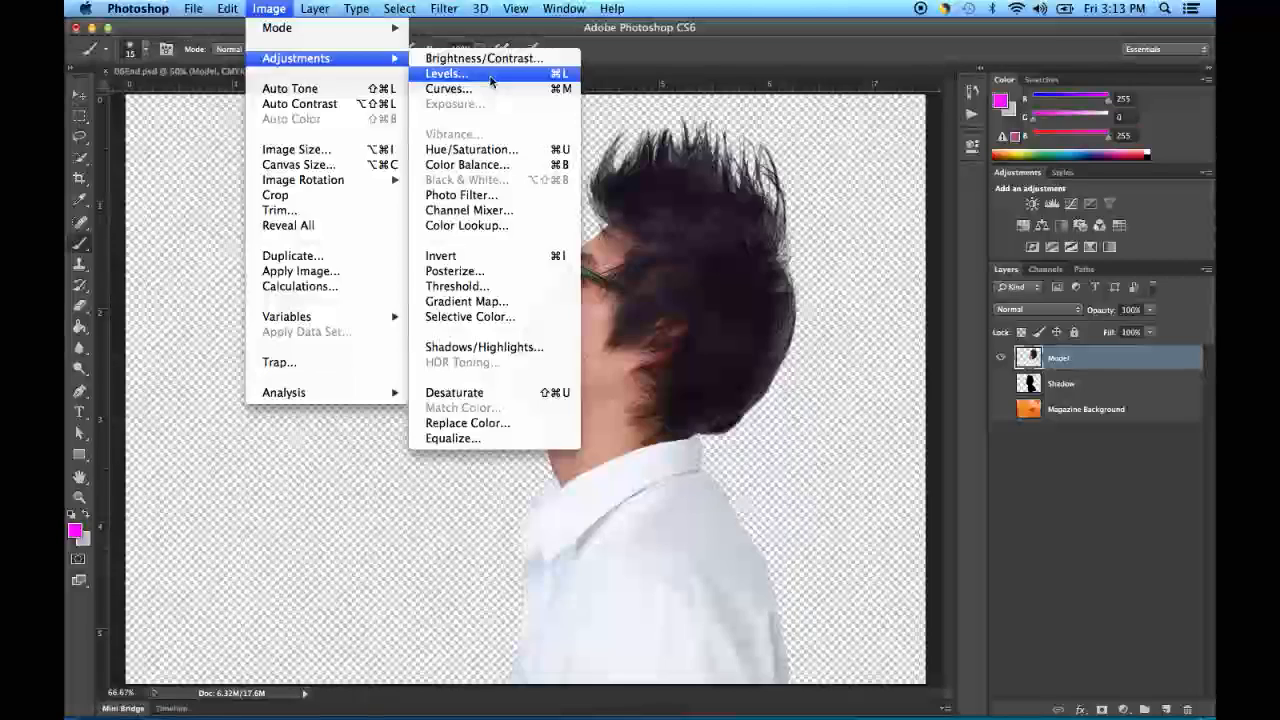
pyautogui.click(489, 75)
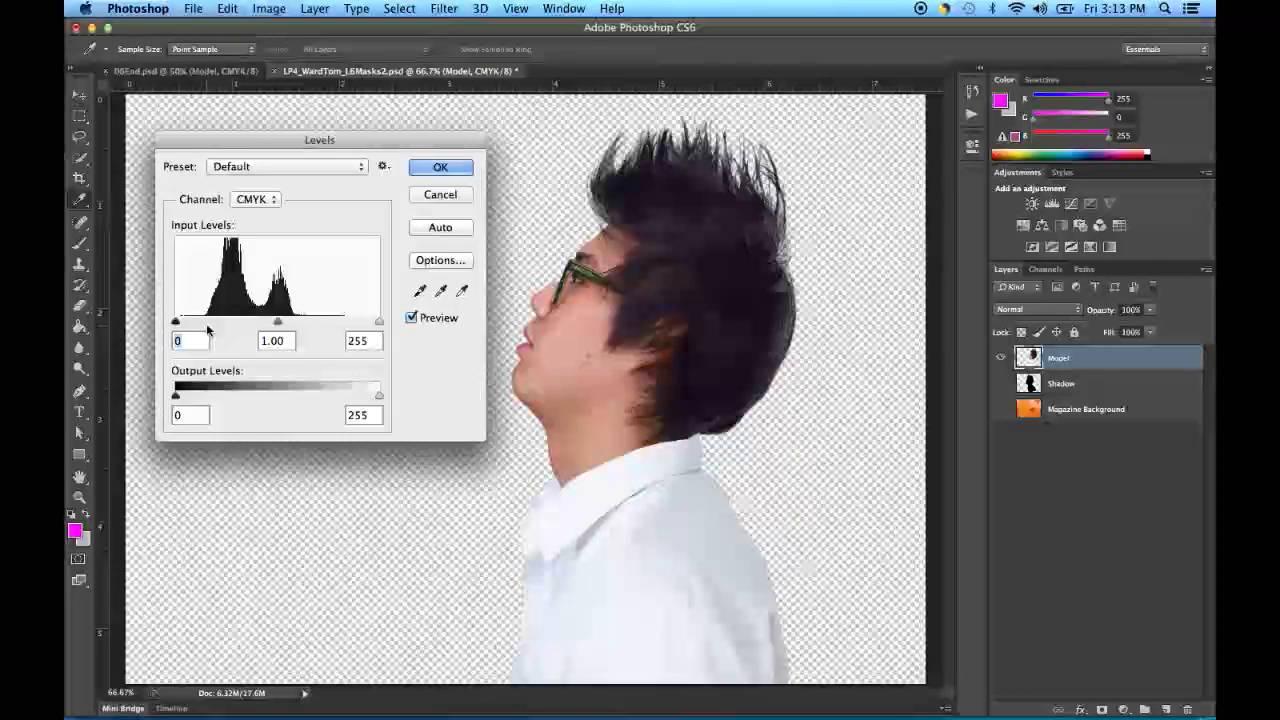
pyautogui.click(175, 321)
pyautogui.moveTo(175, 321); pyautogui.dragTo(222, 321)
pyautogui.moveTo(300, 321); pyautogui.dragTo(273, 323)
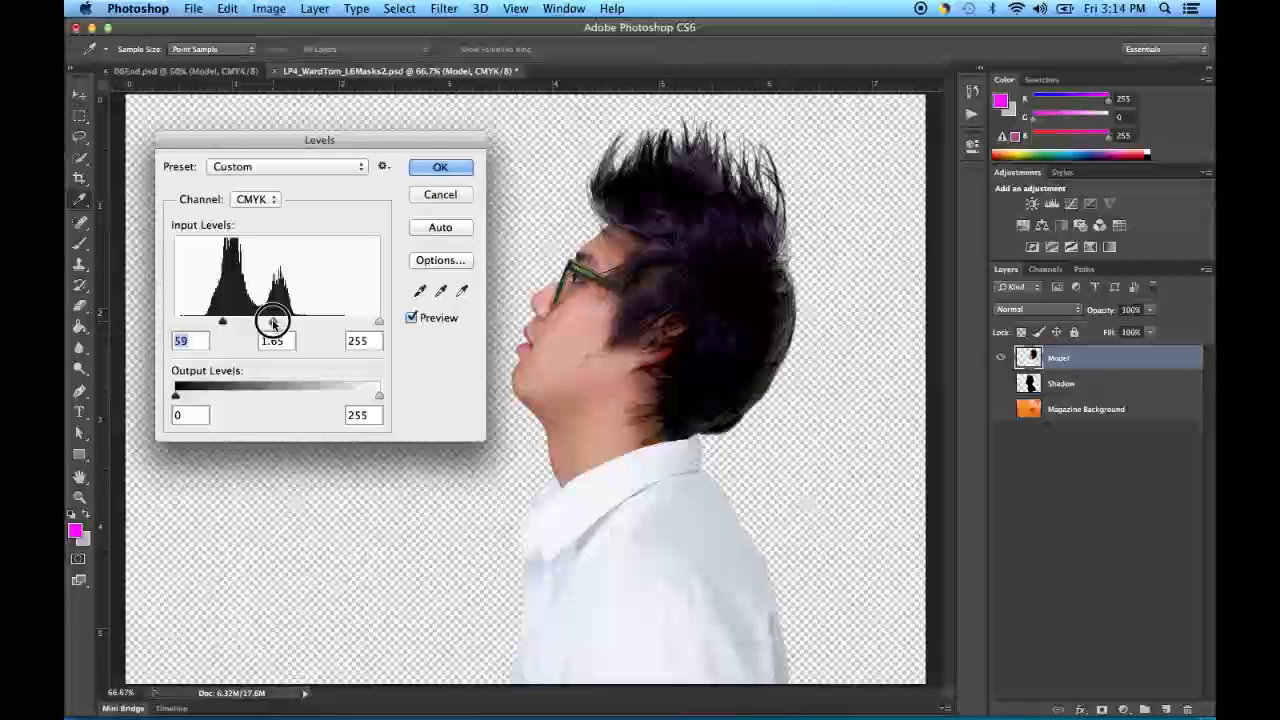
pyautogui.click(273, 323)
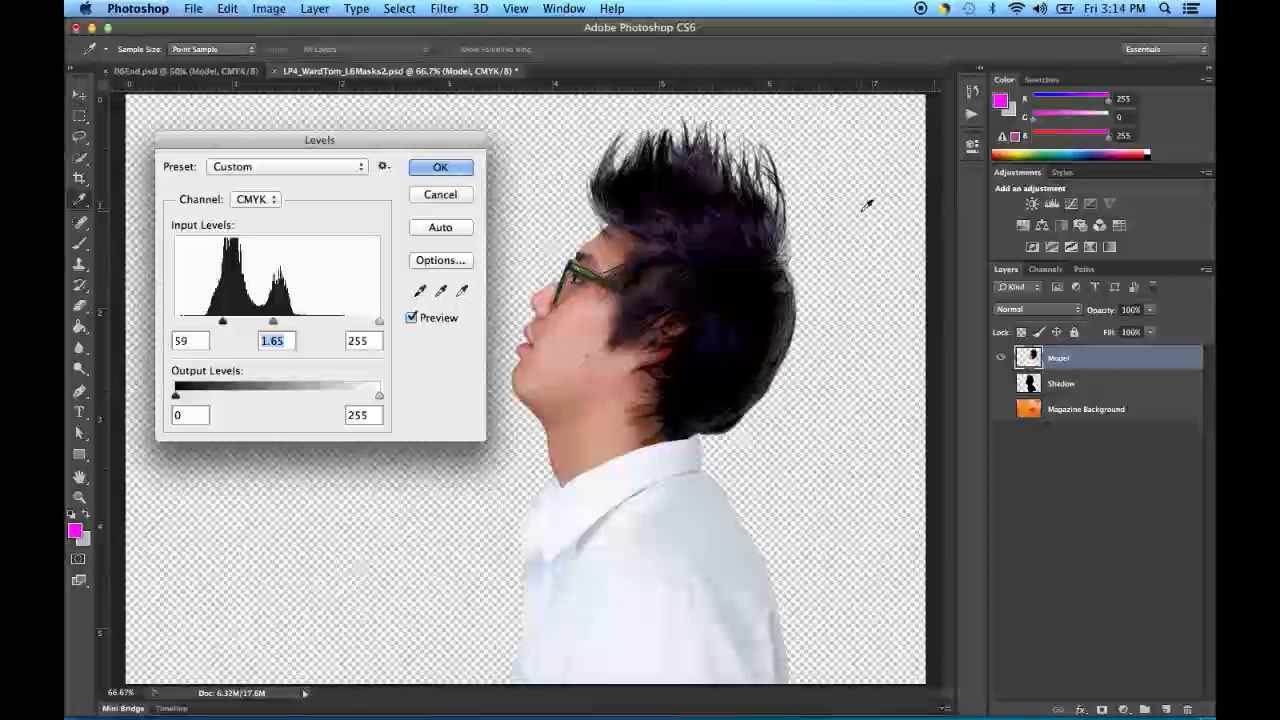
pyautogui.click(440, 167)
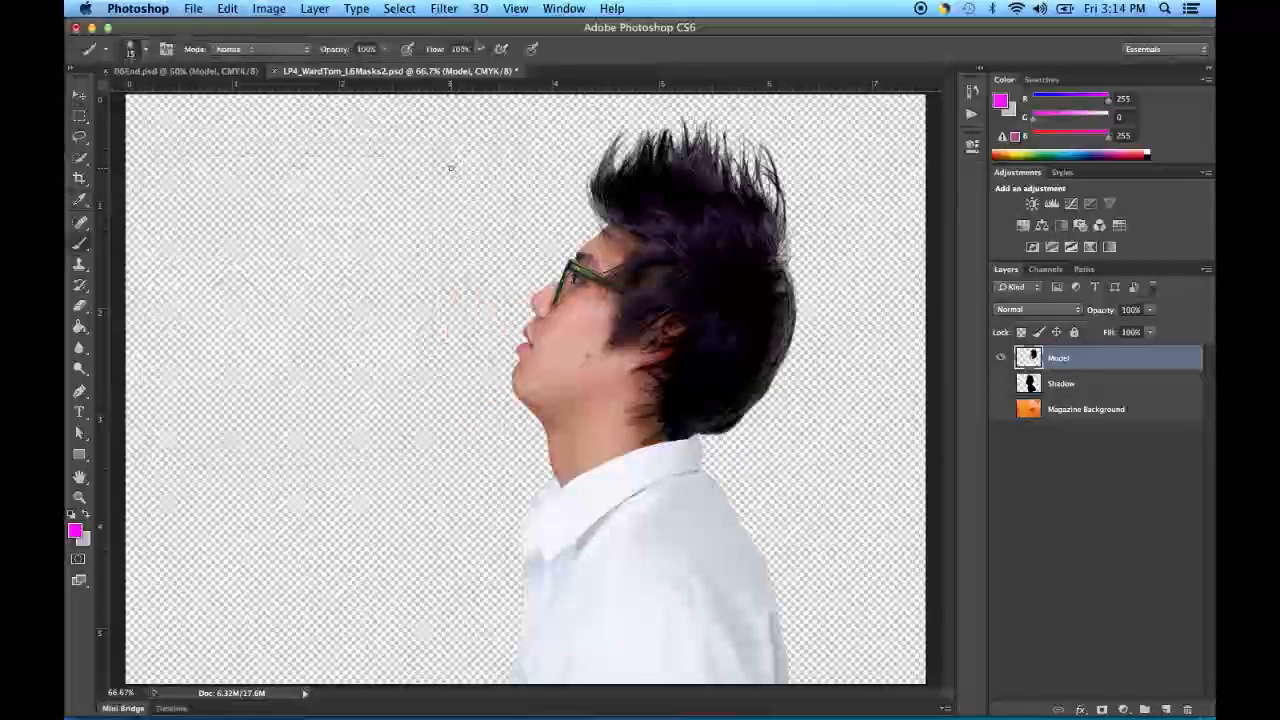
# - Show the Shadow and Magazine Background layers again and deselect the hair
pyautogui.click(1000, 383)
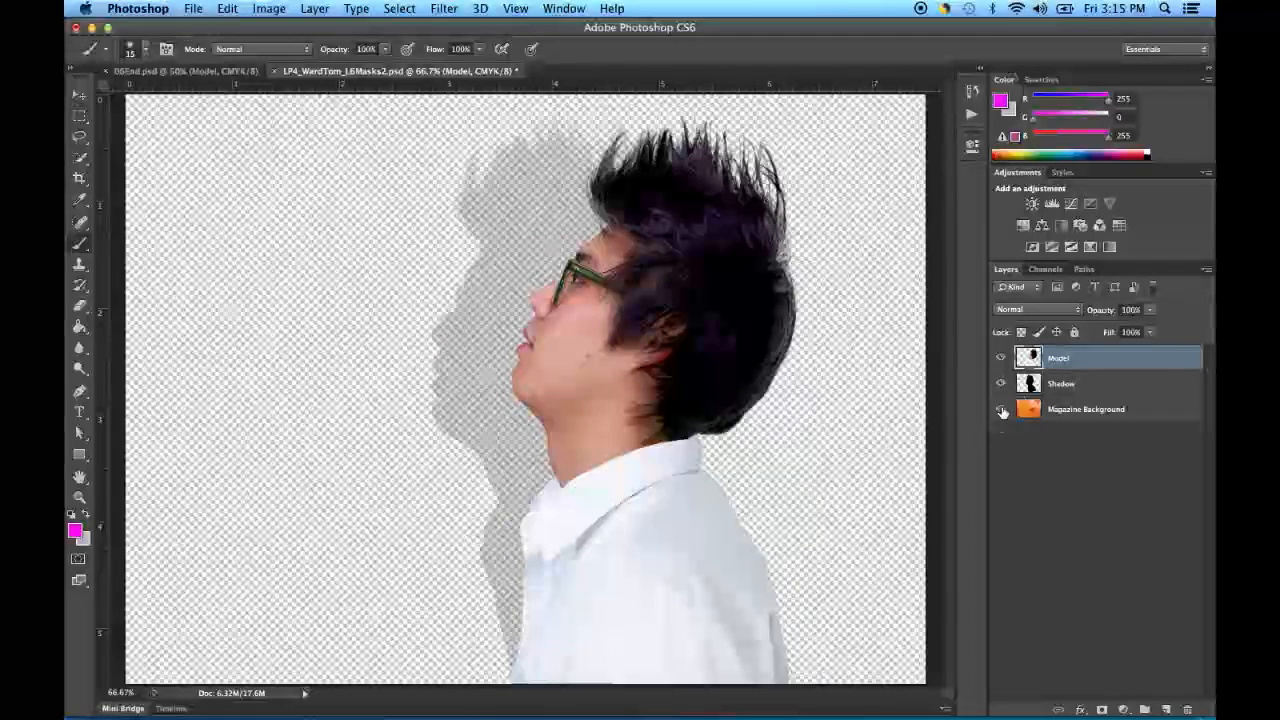
pyautogui.click(1002, 409)
pyautogui.click(400, 8)
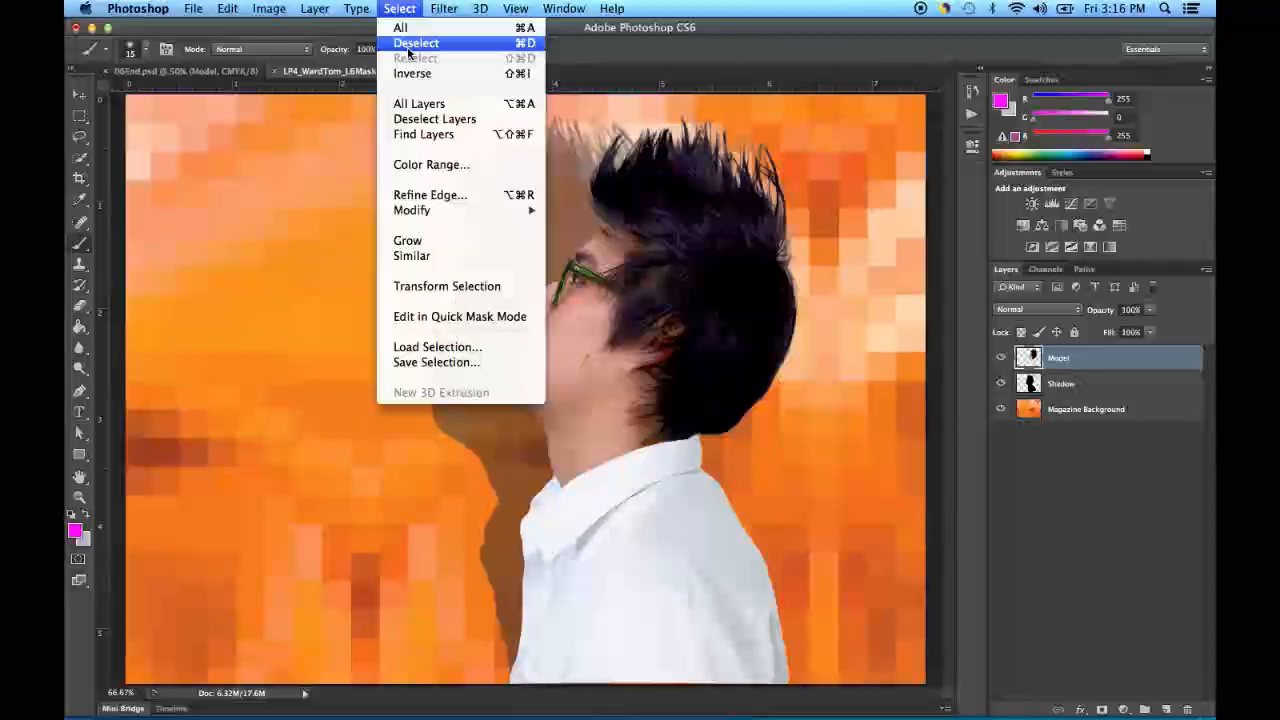
pyautogui.click(409, 47)
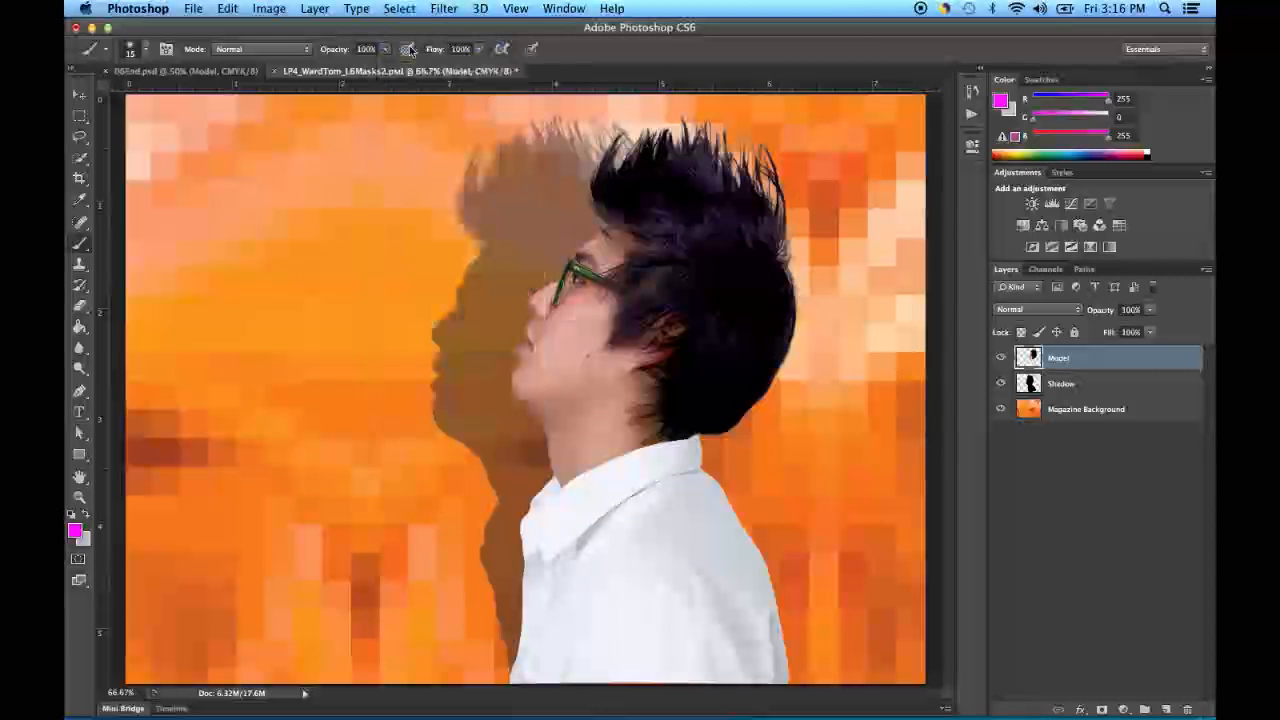
# - Save the document under its current file name
pyautogui.click(193, 8)
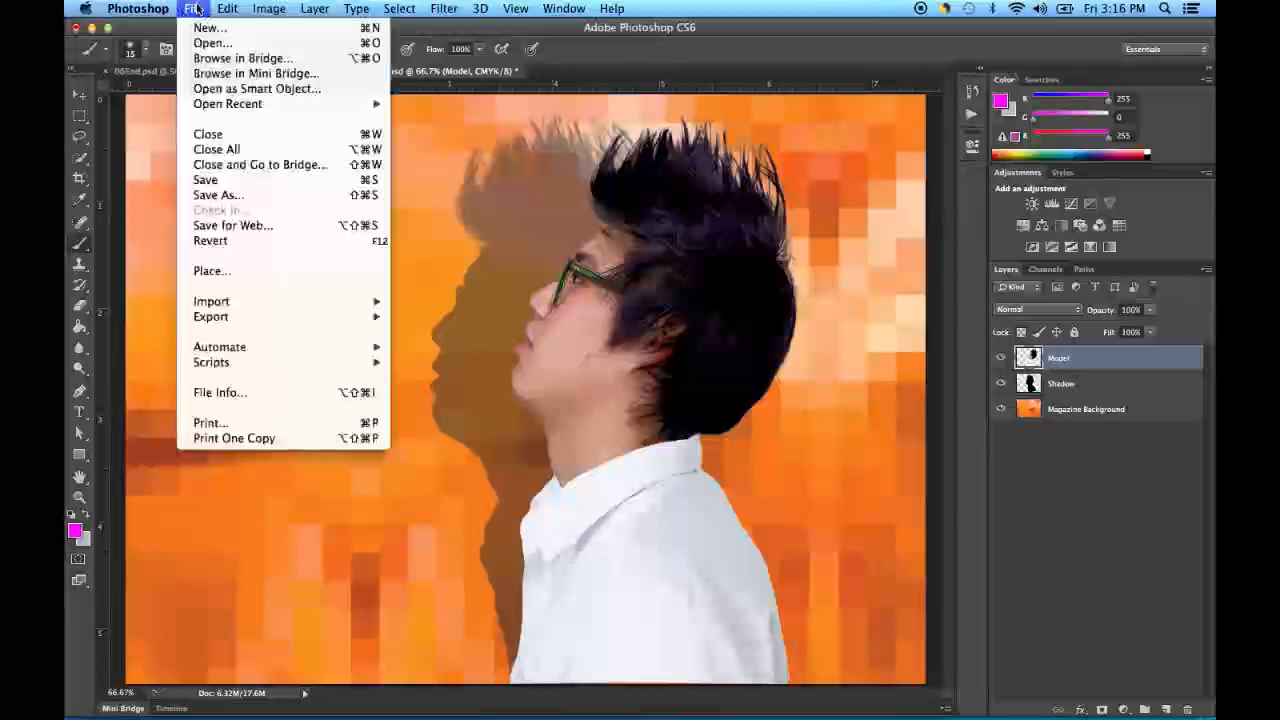
pyautogui.click(205, 180)
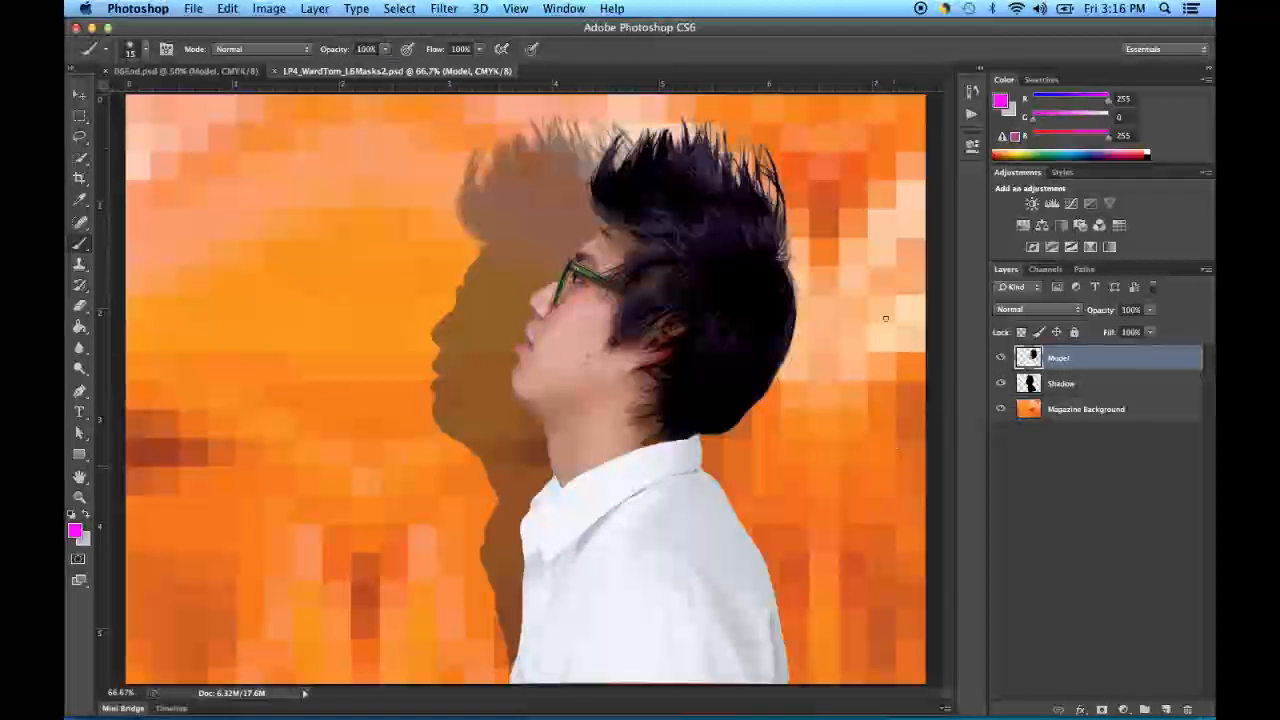